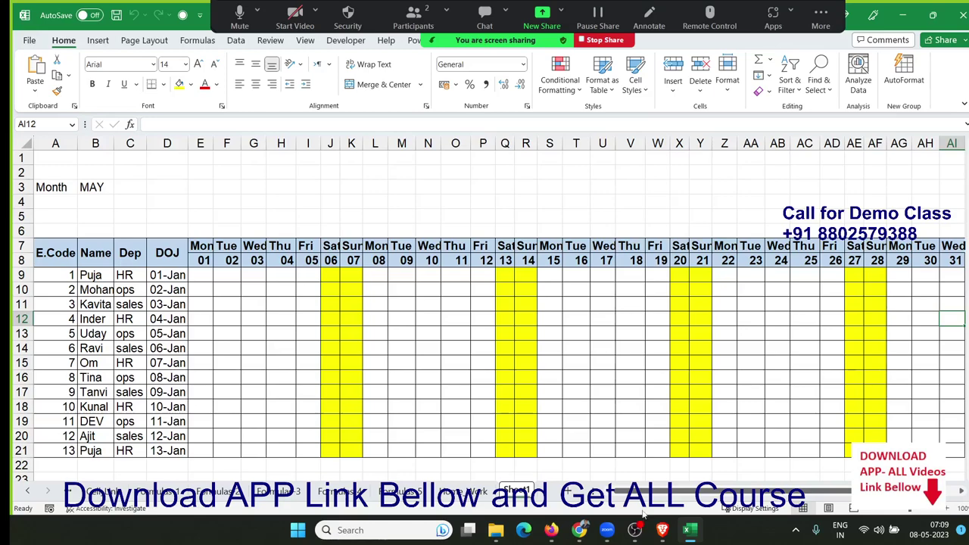
Step: Scroll back through the sheet tabs and switch to the Highlight sheet
{"action": "left_click", "coordinate": [577, 348]}
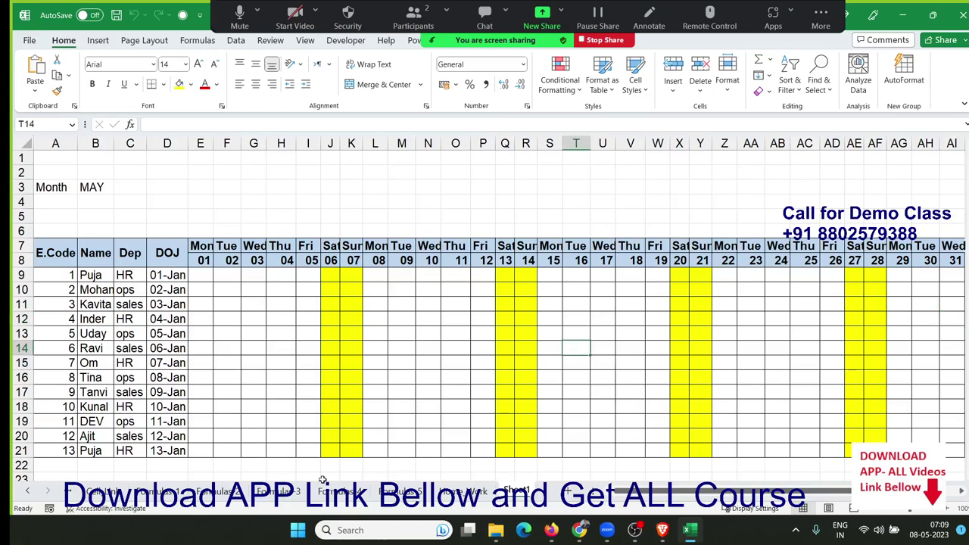
{"action": "left_click", "coordinate": [29, 491]}
{"action": "left_click", "coordinate": [29, 491]}
{"action": "left_click", "coordinate": [29, 491]}
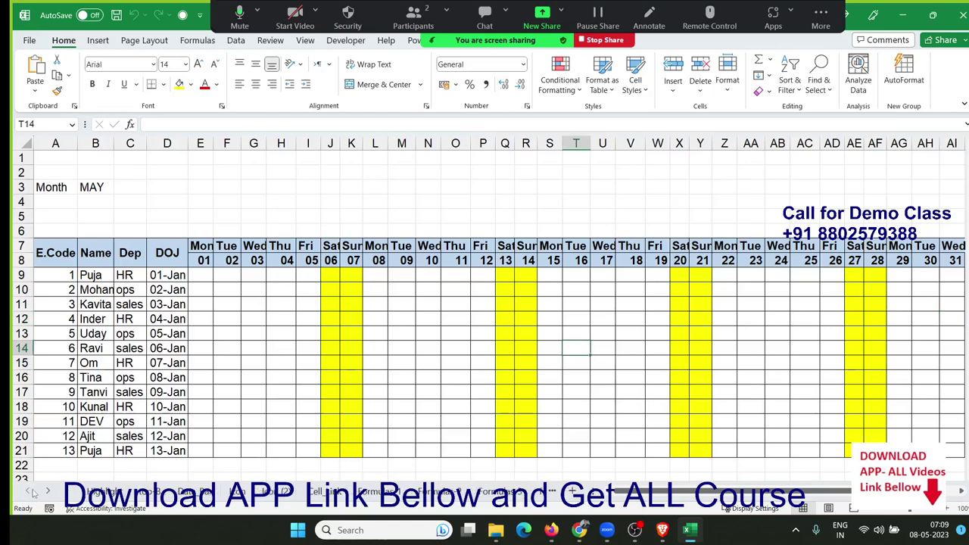
{"action": "left_click", "coordinate": [102, 491]}
Step: Clear all conditional formatting rules from the entire Highlight sheet
{"action": "left_click", "coordinate": [436, 388]}
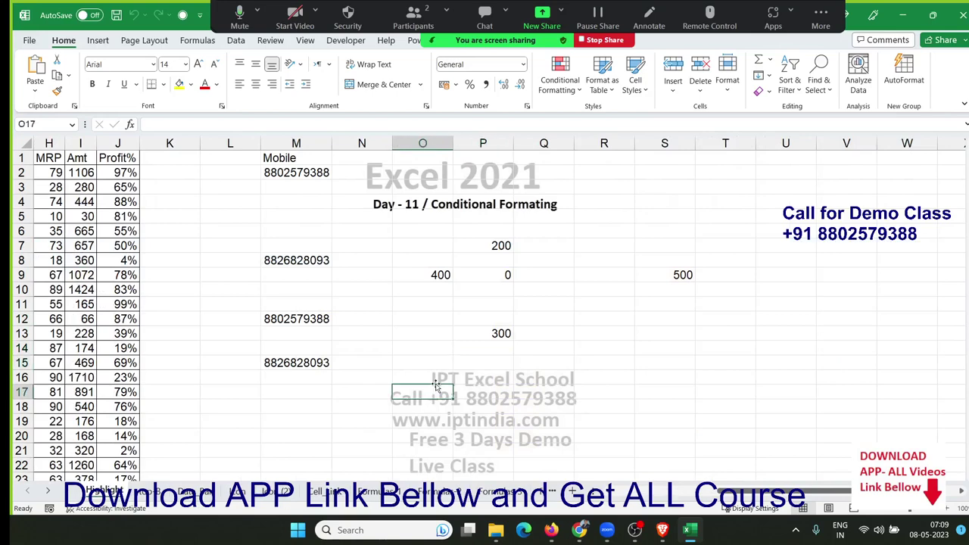
{"action": "key", "text": "Home"}
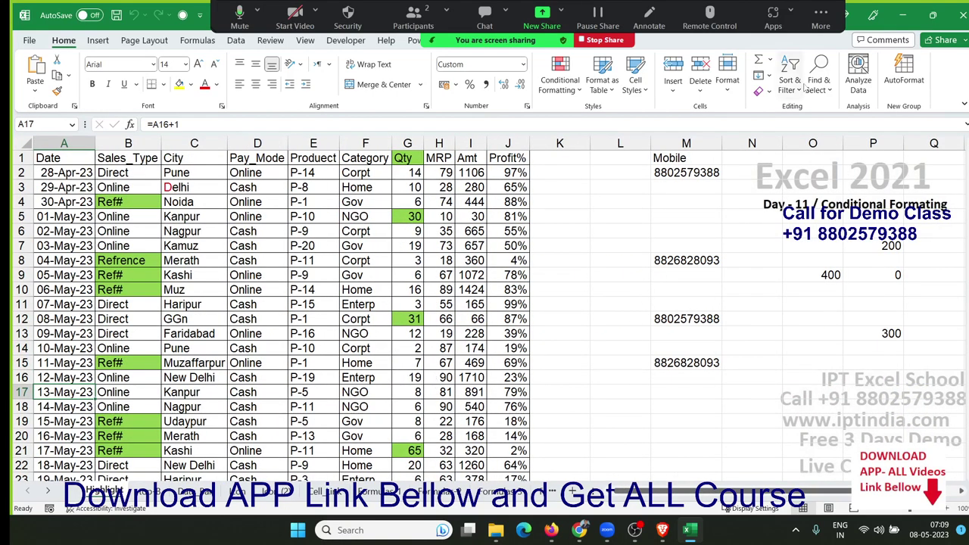
{"action": "left_click", "coordinate": [561, 87]}
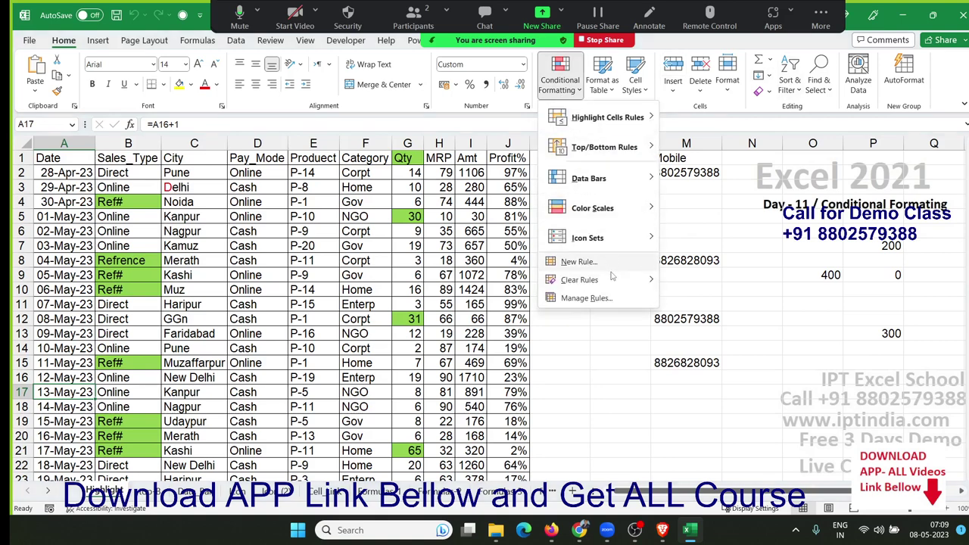
{"action": "mouse_move", "coordinate": [613, 281]}
{"action": "left_click", "coordinate": [679, 298]}
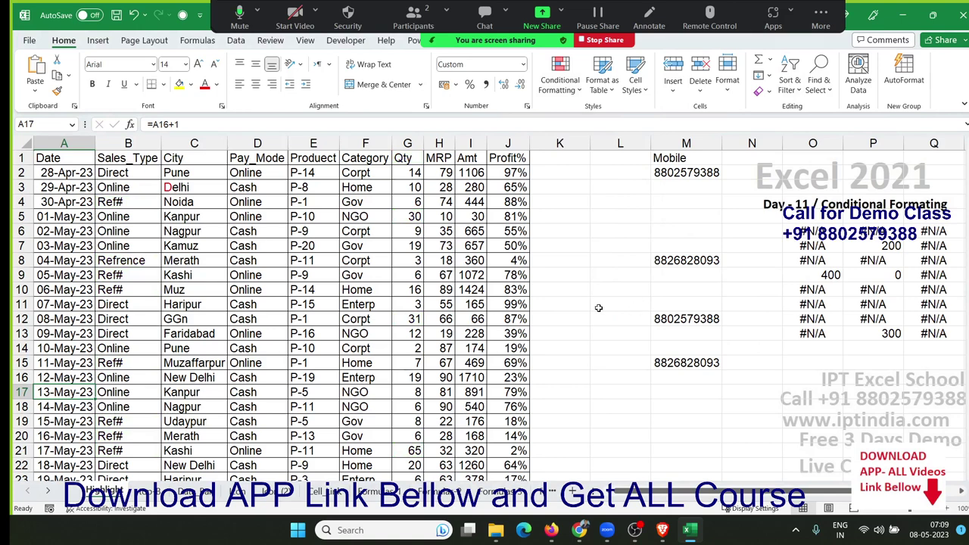
{"action": "left_click", "coordinate": [160, 179]}
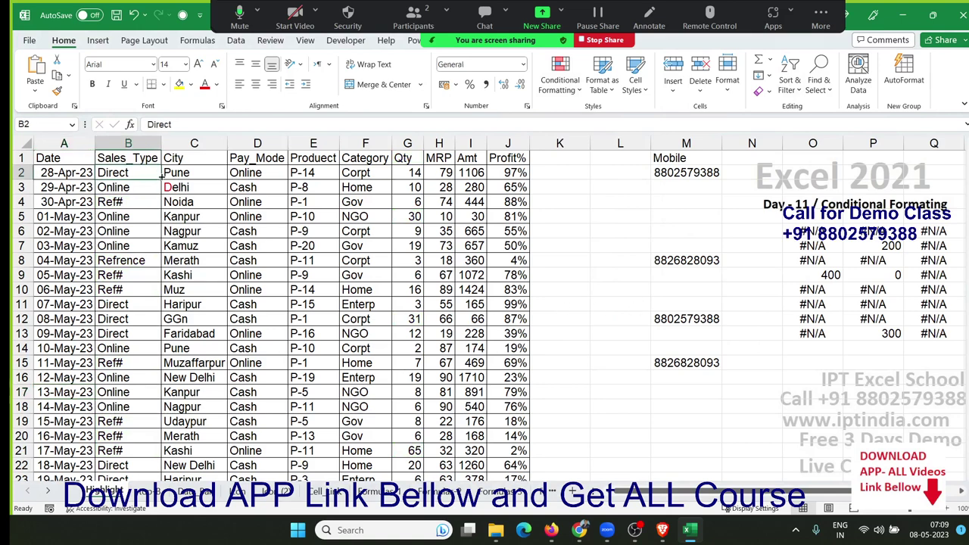
{"action": "key", "text": "Left"}
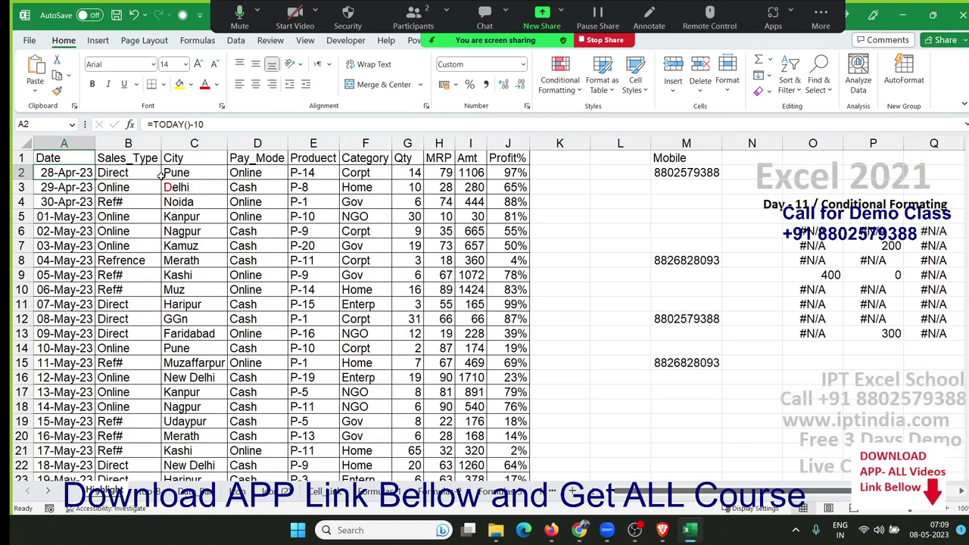
{"action": "key", "text": "Right"}
{"action": "key", "text": "Right"}
{"action": "key", "text": "Right"}
{"action": "key", "text": "Right"}
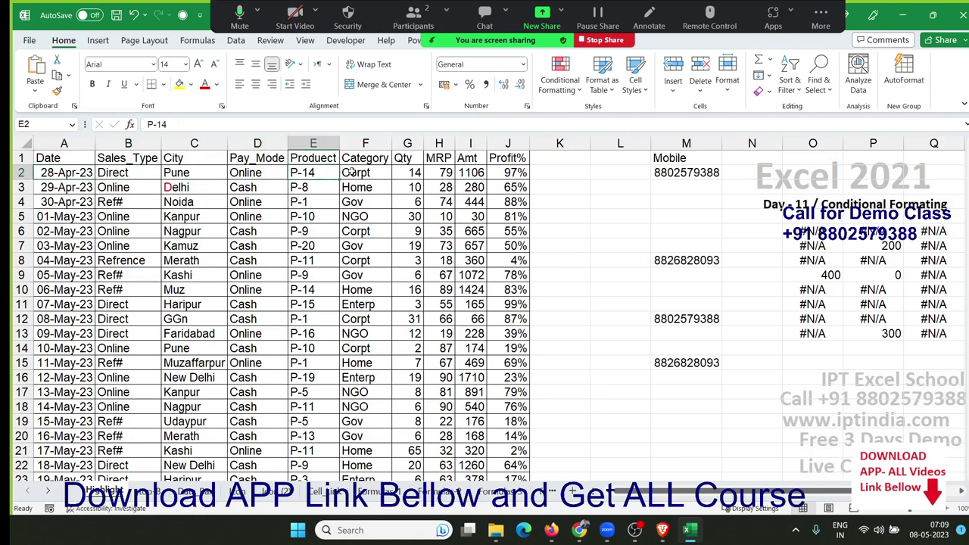
{"action": "left_click", "coordinate": [407, 216]}
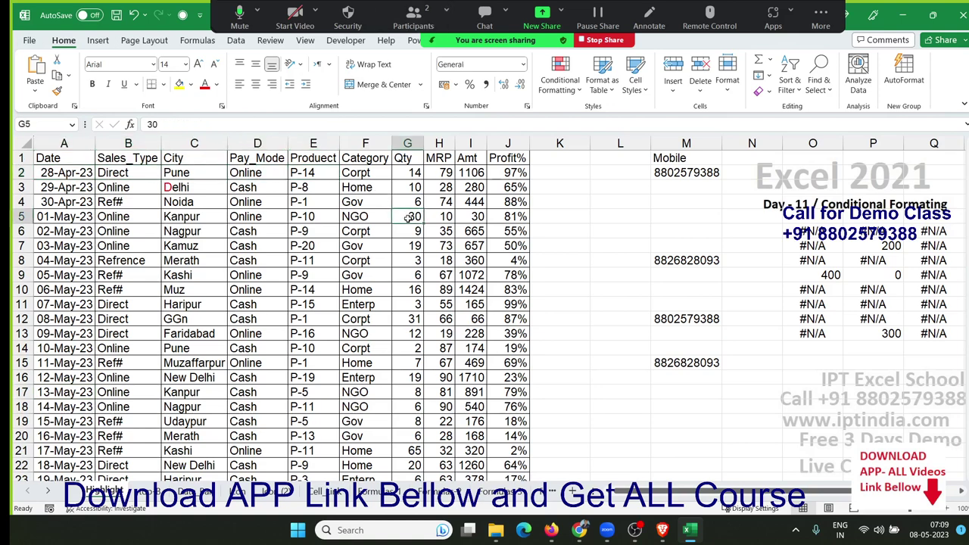
{"action": "left_click", "coordinate": [179, 84]}
{"action": "key", "text": "ctrl+z"}
{"action": "left_click", "coordinate": [415, 144]}
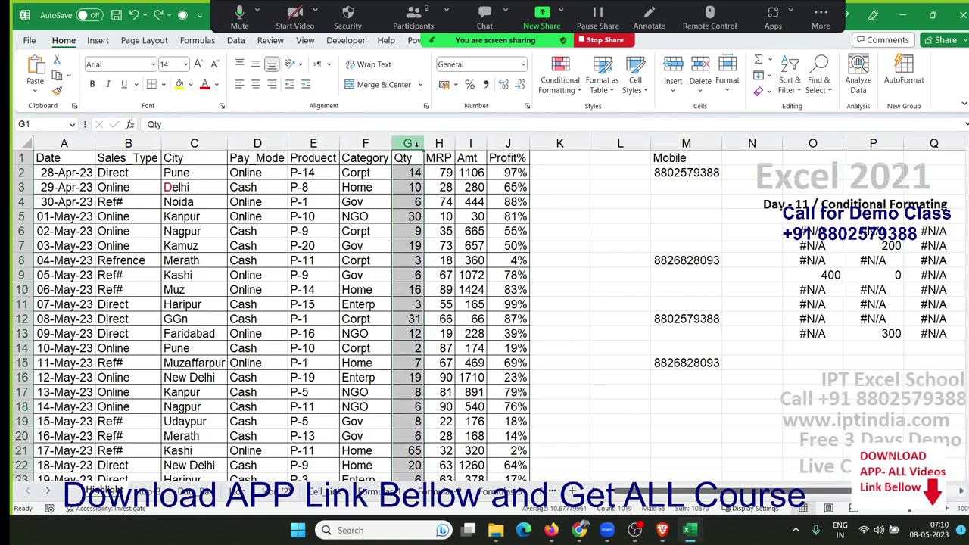
Step: Start a Greater Than highlight rule for Qty with the threshold 20
{"action": "left_click", "coordinate": [565, 96]}
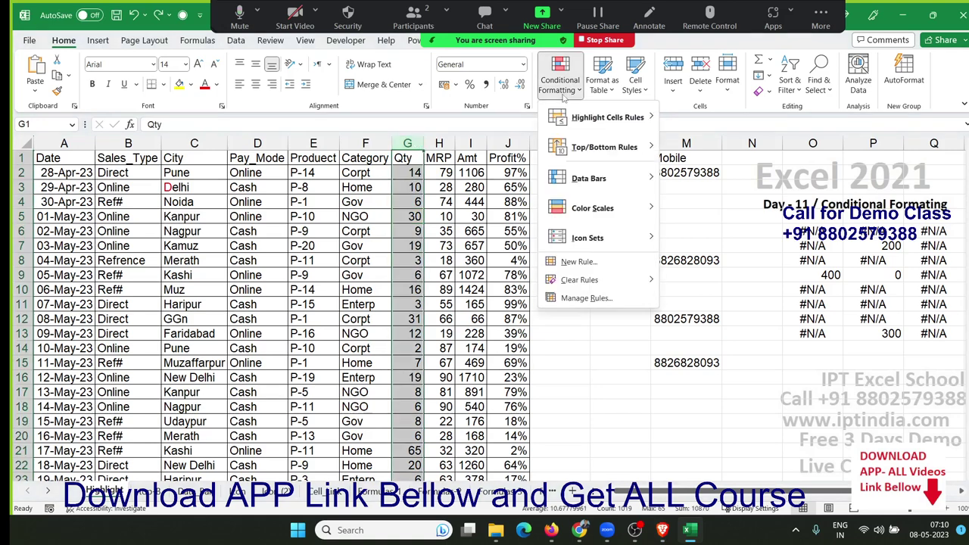
{"action": "mouse_move", "coordinate": [570, 118]}
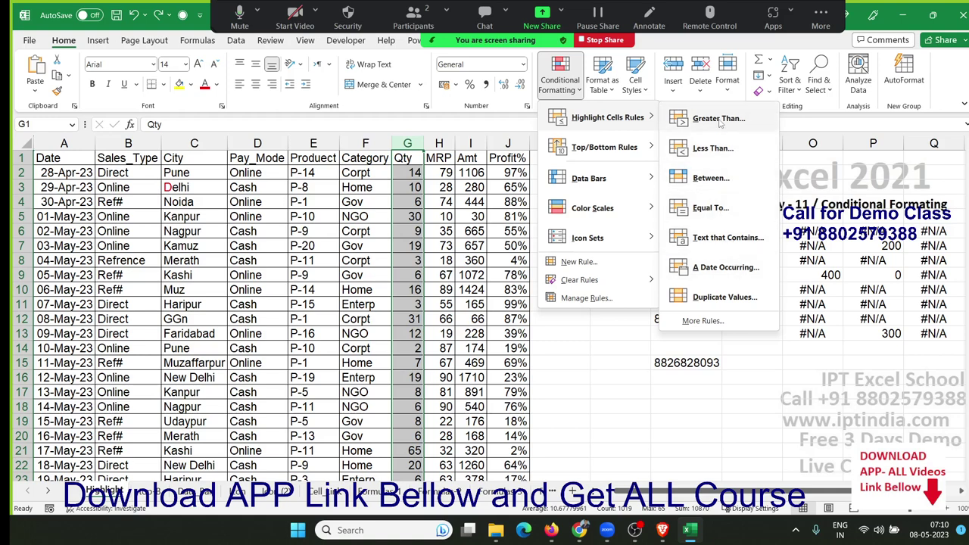
{"action": "left_click", "coordinate": [719, 120]}
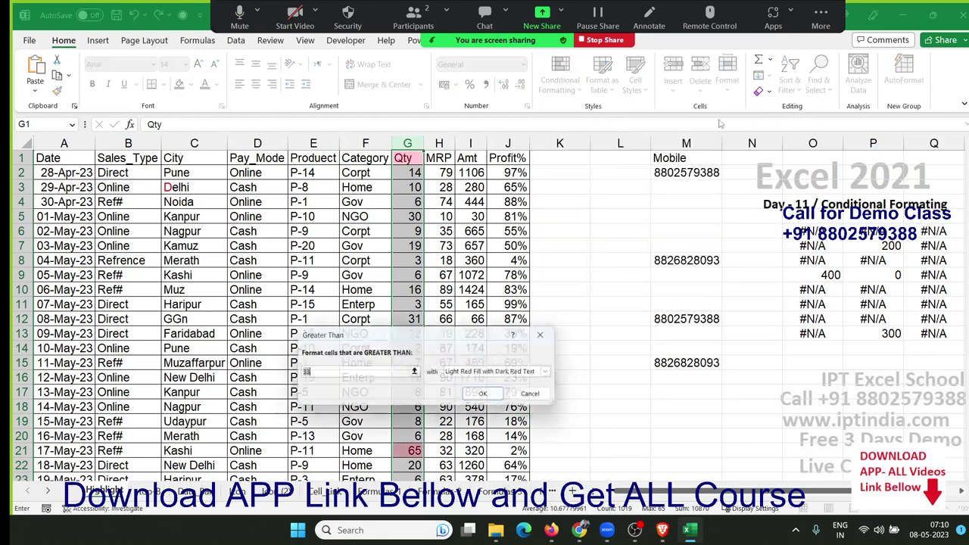
{"action": "mouse_move", "coordinate": [437, 338]}
{"action": "left_mouse_down"}
{"action": "mouse_move", "coordinate": [530, 345]}
{"action": "mouse_move", "coordinate": [771, 277]}
{"action": "left_mouse_up"}
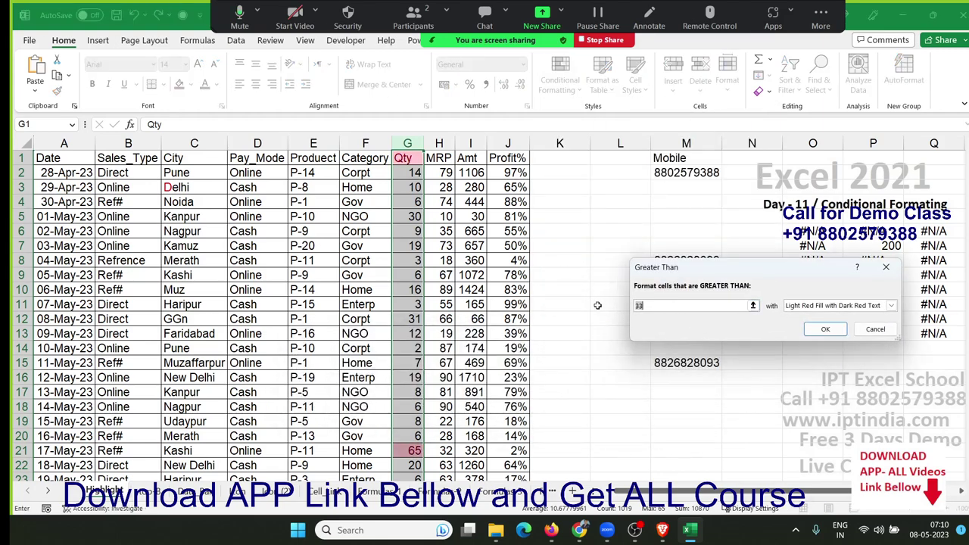
{"action": "type", "text": "20"}
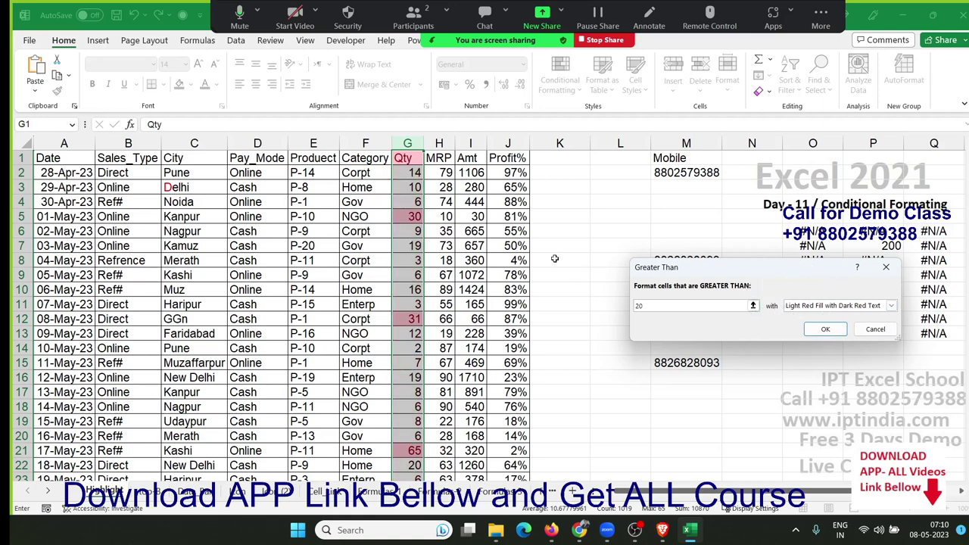
{"action": "key", "text": "ctrl"}
Step: Preview the yellow, green and light red fill presets for the rule
{"action": "left_click", "coordinate": [795, 307]}
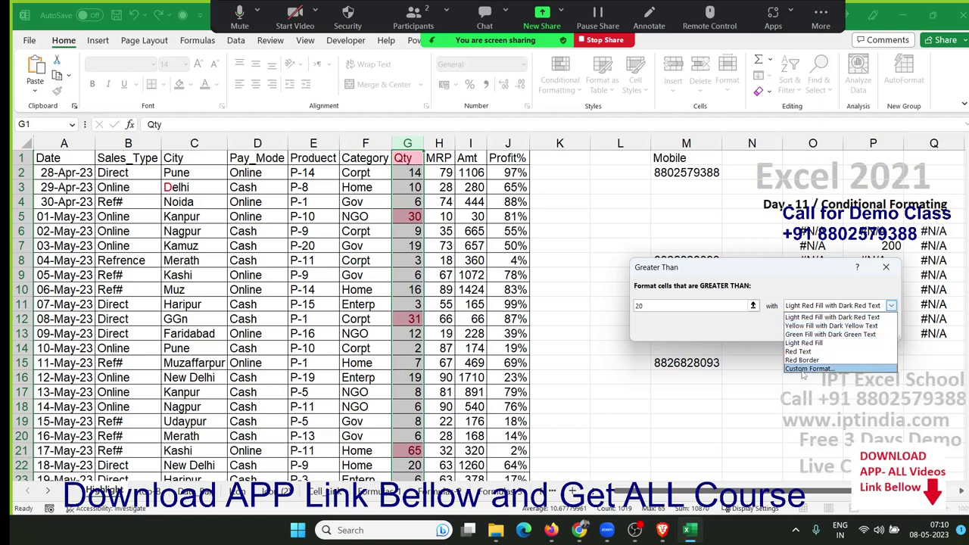
{"action": "left_click", "coordinate": [801, 325]}
{"action": "left_click", "coordinate": [796, 311]}
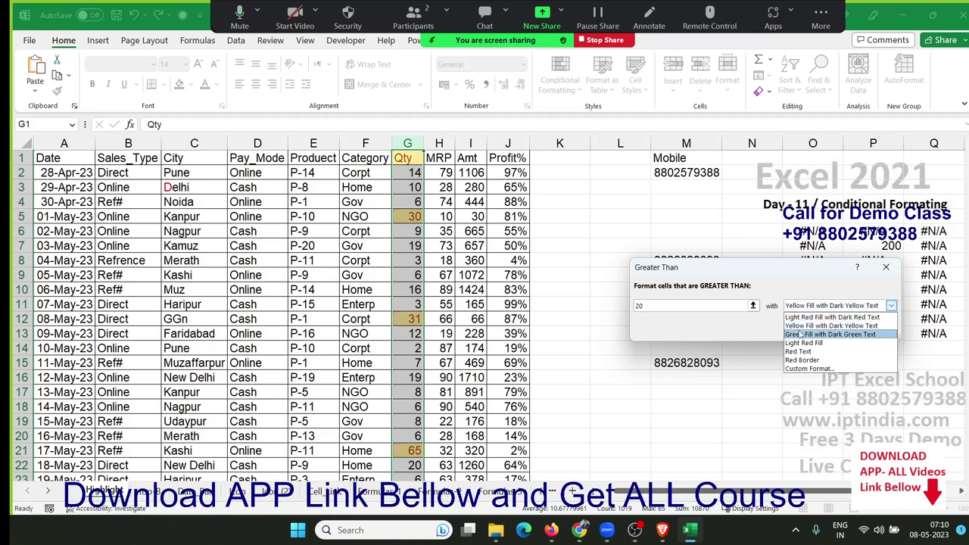
{"action": "left_click", "coordinate": [801, 335]}
{"action": "left_click", "coordinate": [799, 309]}
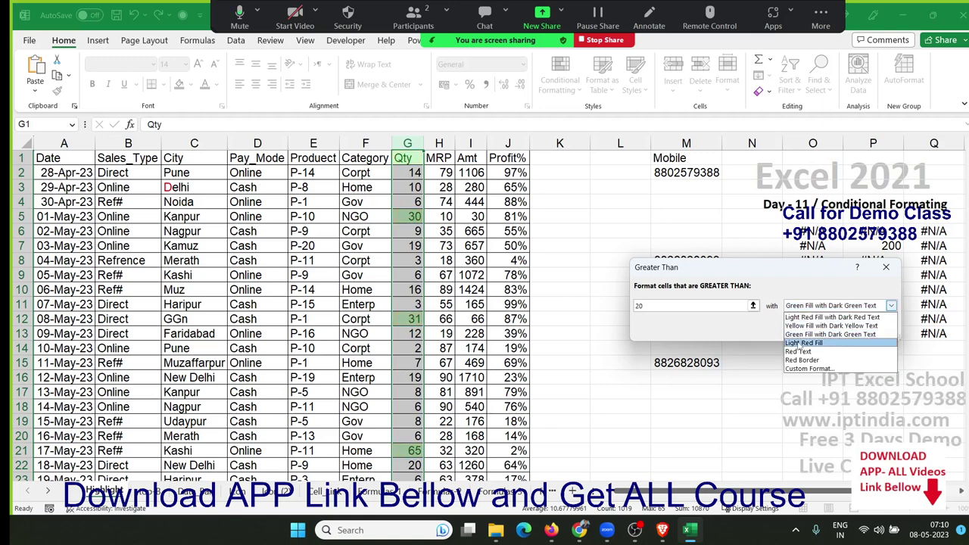
{"action": "left_click", "coordinate": [801, 343]}
{"action": "left_click", "coordinate": [797, 310]}
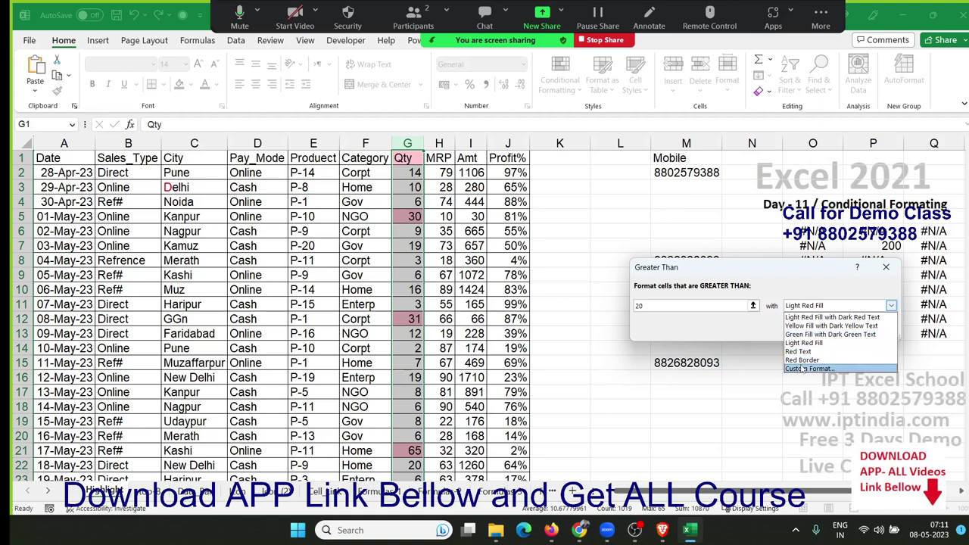
Step: Give the Greater Than 20 rule a custom yellow fill and apply it
{"action": "left_click", "coordinate": [804, 368]}
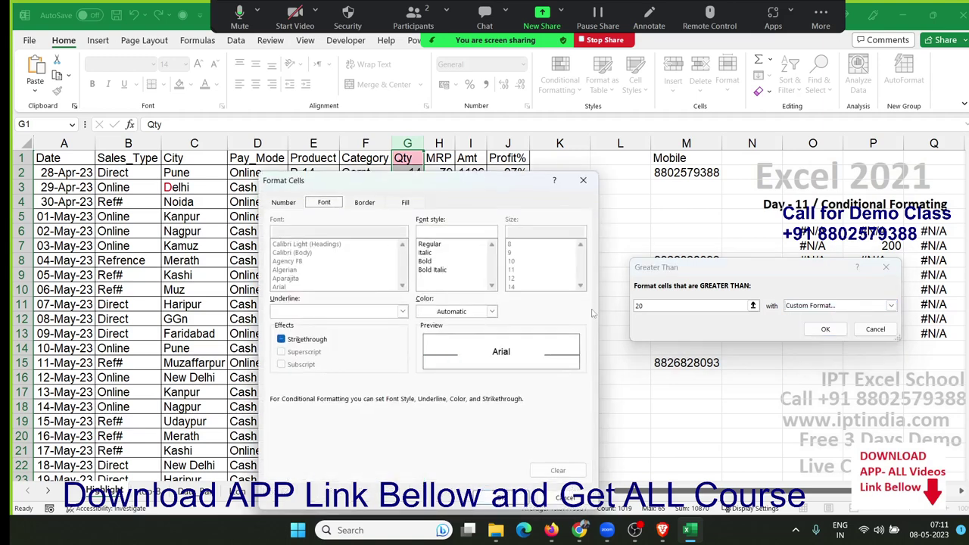
{"action": "left_click", "coordinate": [407, 203]}
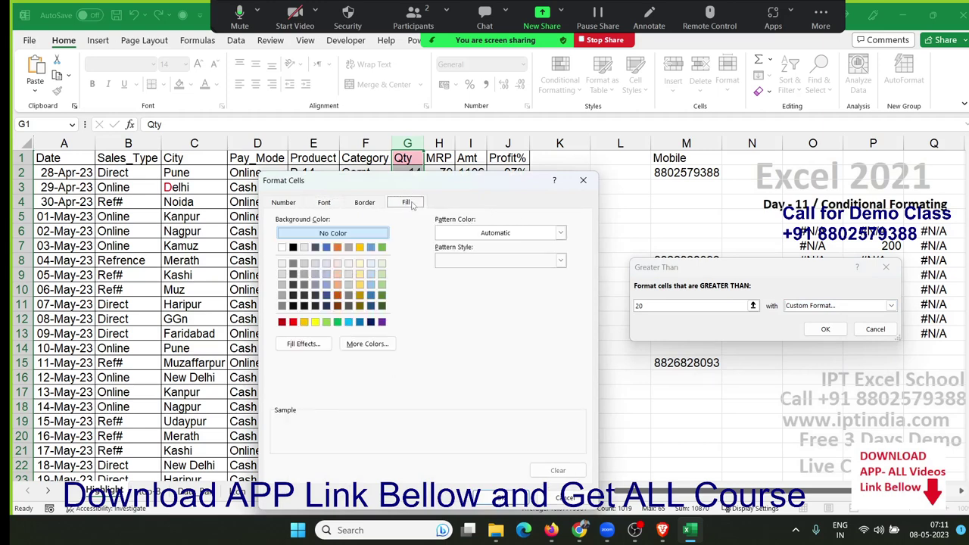
{"action": "left_click", "coordinate": [315, 321]}
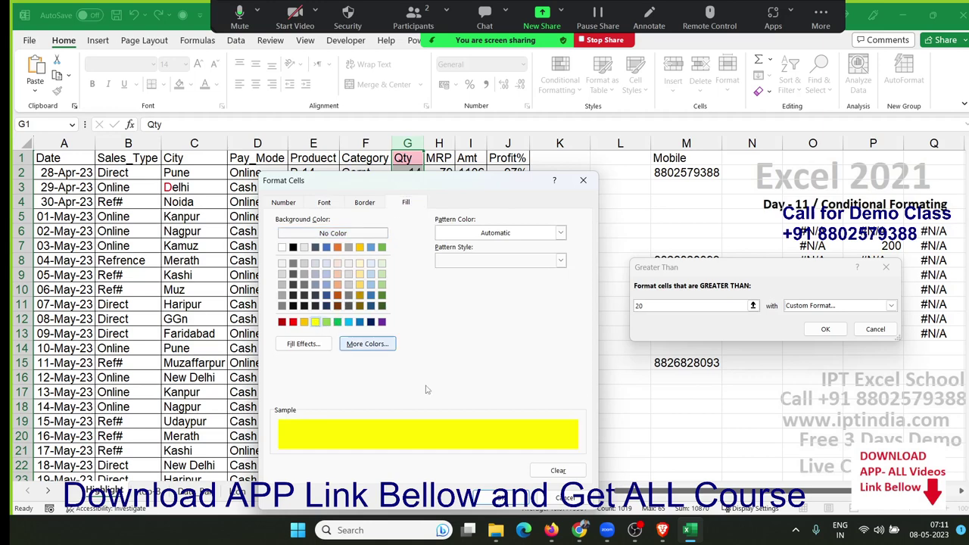
{"action": "left_click", "coordinate": [506, 497]}
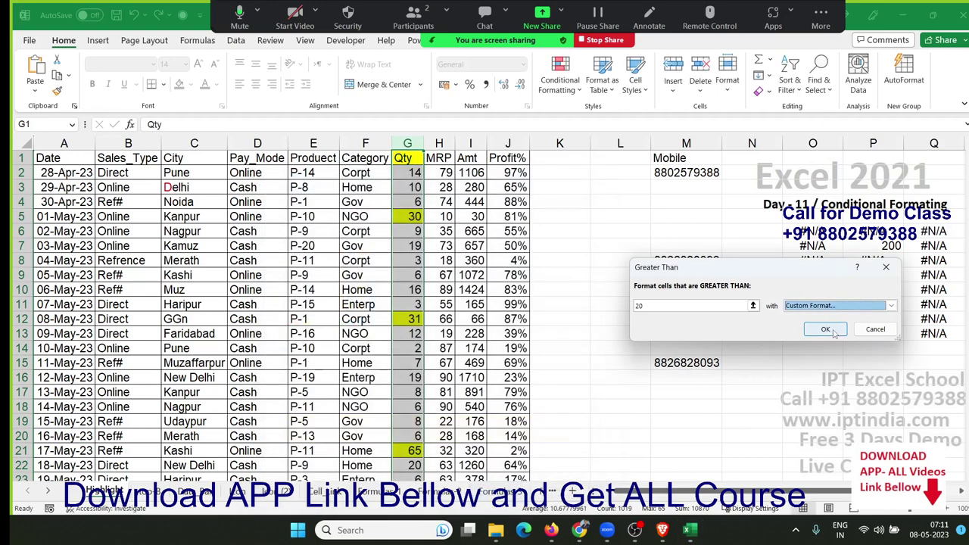
{"action": "left_click", "coordinate": [825, 330]}
{"action": "left_click", "coordinate": [502, 304]}
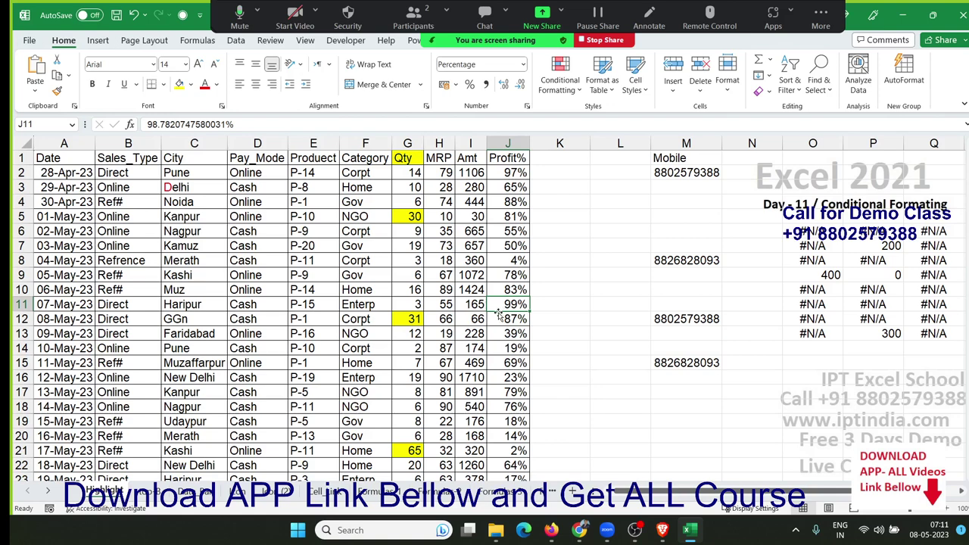
Step: Change the Qty in G8 to 50 and the Qty in G12 to 13
{"action": "left_click", "coordinate": [398, 261]}
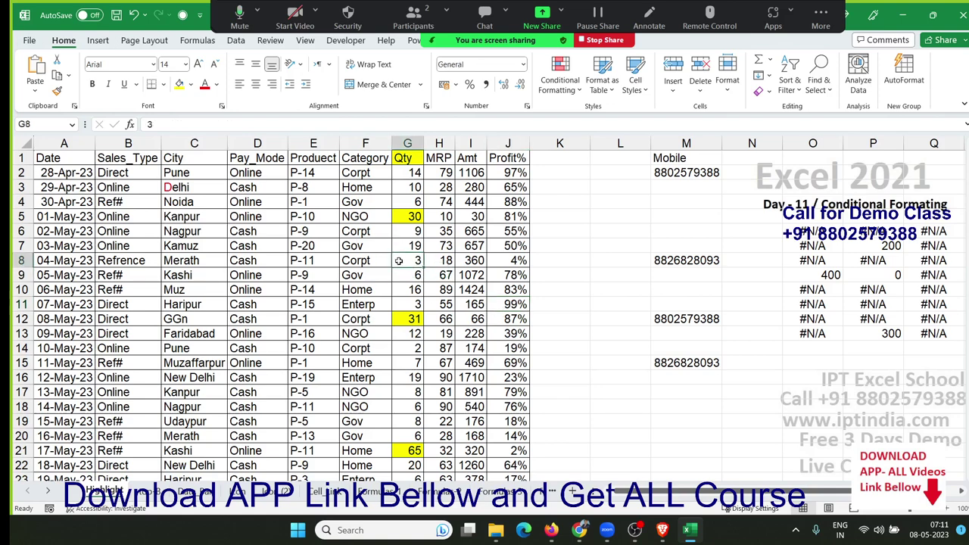
{"action": "type", "text": "50"}
{"action": "key", "text": "Return"}
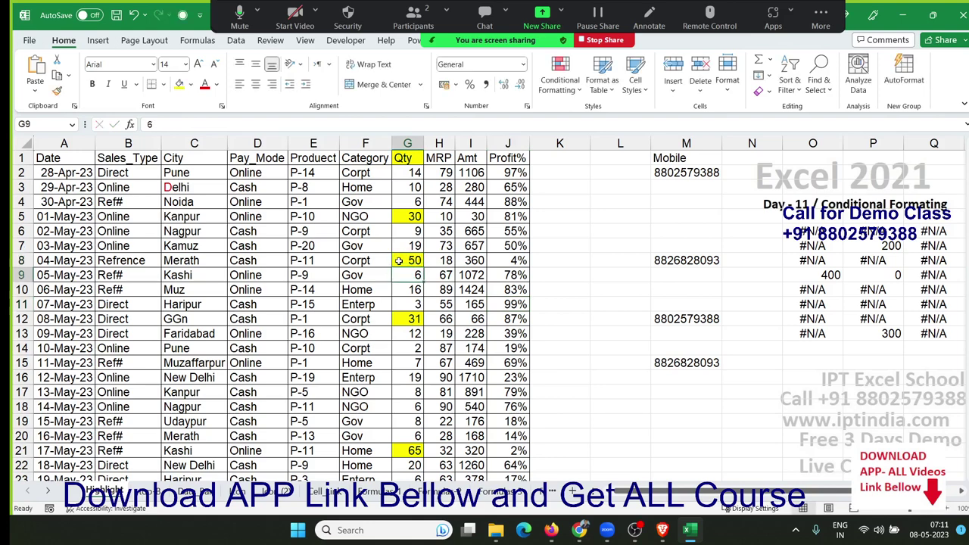
{"action": "key", "text": "Down"}
{"action": "key", "text": "Down"}
{"action": "key", "text": "Down"}
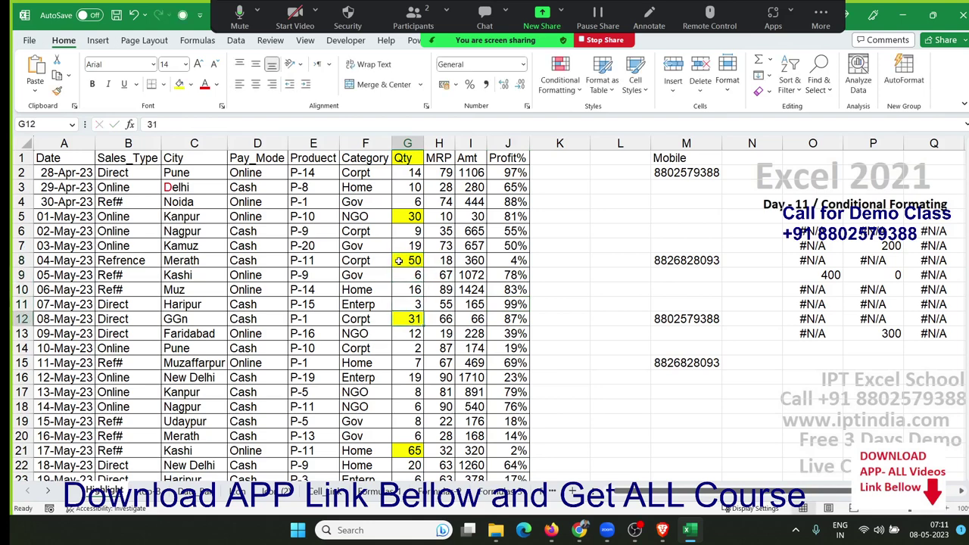
{"action": "type", "text": "13"}
{"action": "key", "text": "Return"}
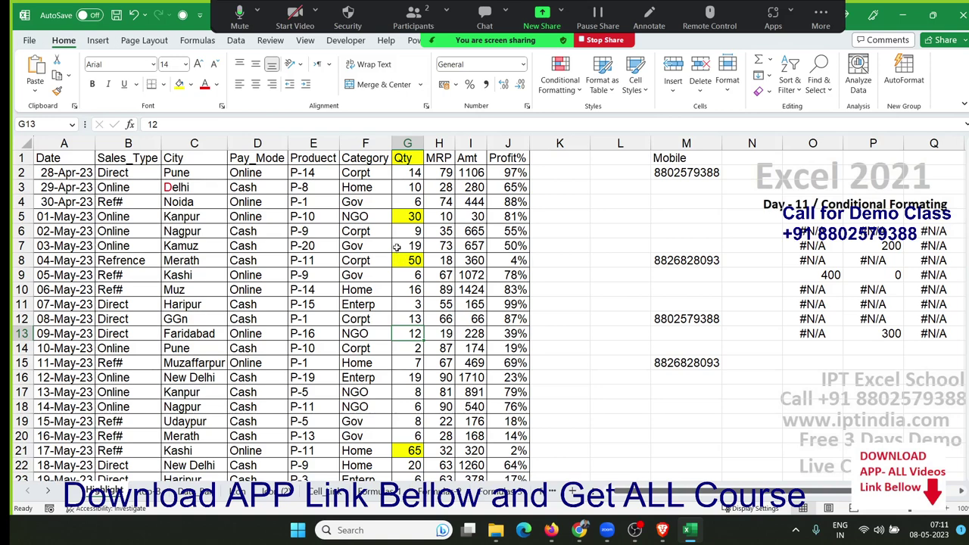
{"action": "left_click", "coordinate": [409, 190]}
{"action": "left_click", "coordinate": [439, 143]}
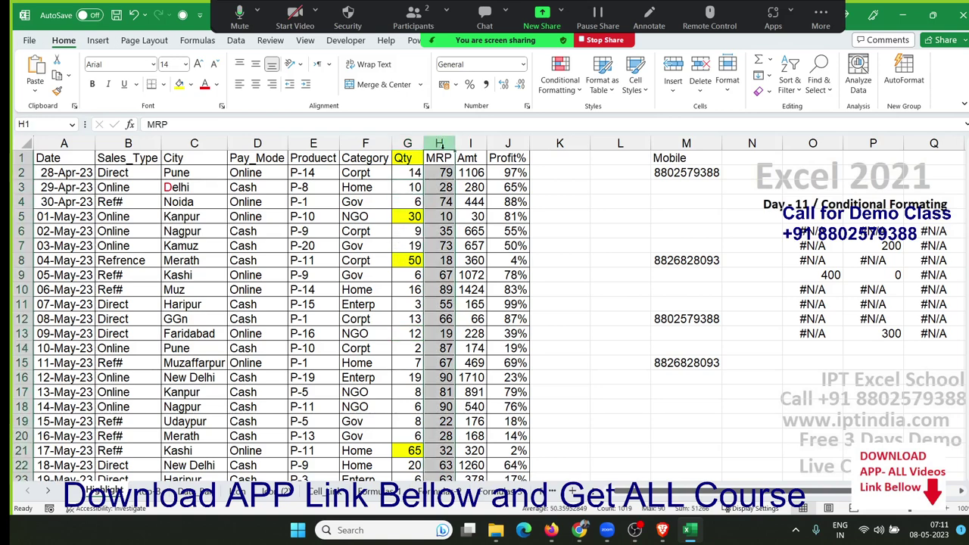
{"action": "left_click", "coordinate": [561, 75]}
{"action": "mouse_move", "coordinate": [582, 123]}
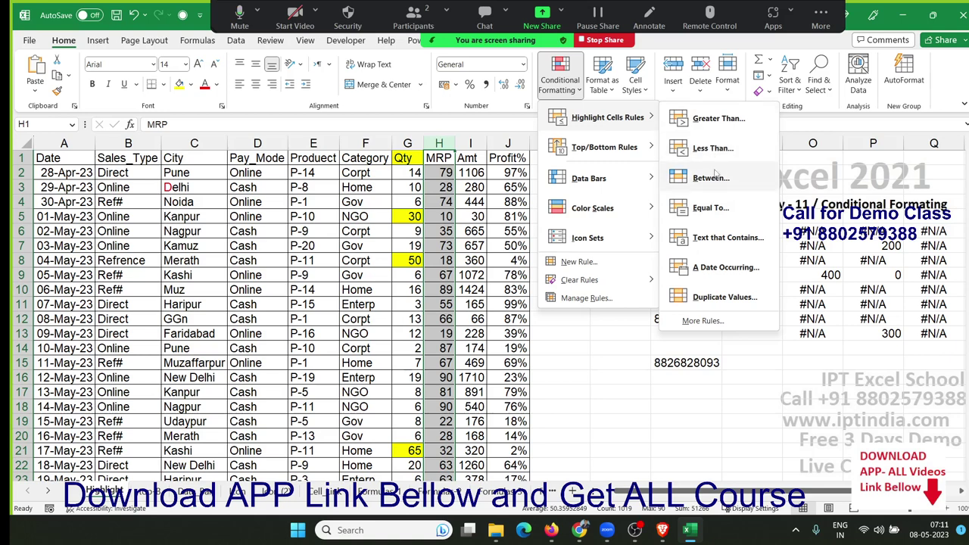
{"action": "key", "text": "Escape"}
{"action": "key", "text": "Escape"}
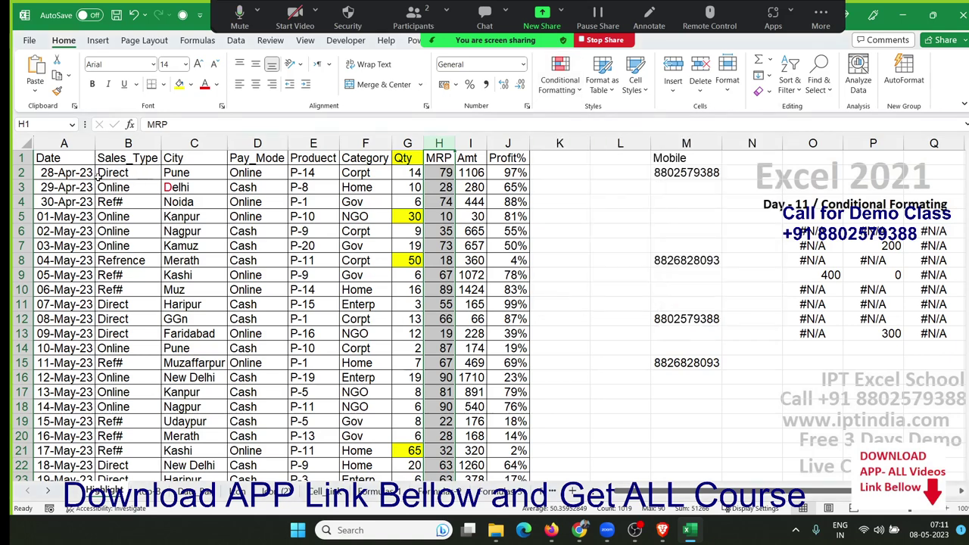
{"action": "left_click", "coordinate": [64, 188]}
{"action": "left_click", "coordinate": [76, 140]}
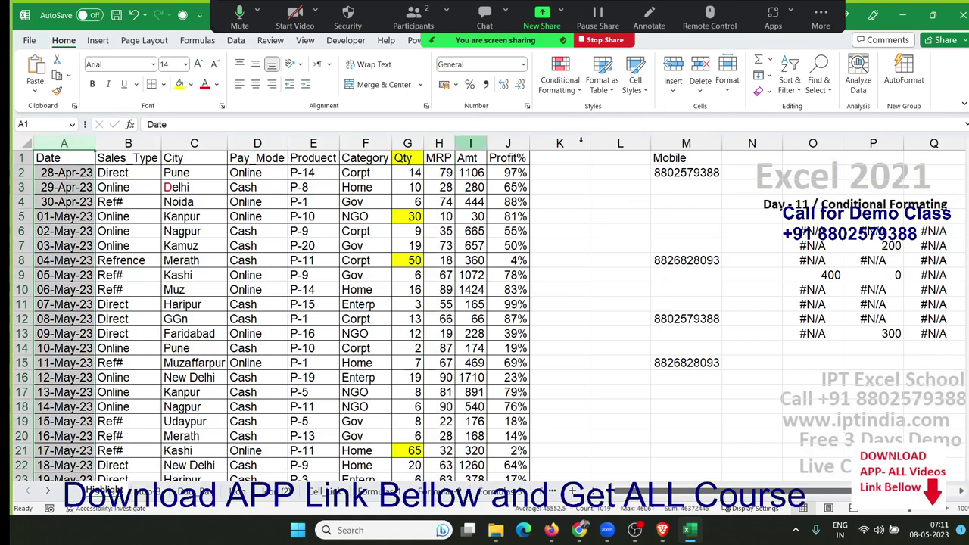
{"action": "left_click", "coordinate": [560, 89]}
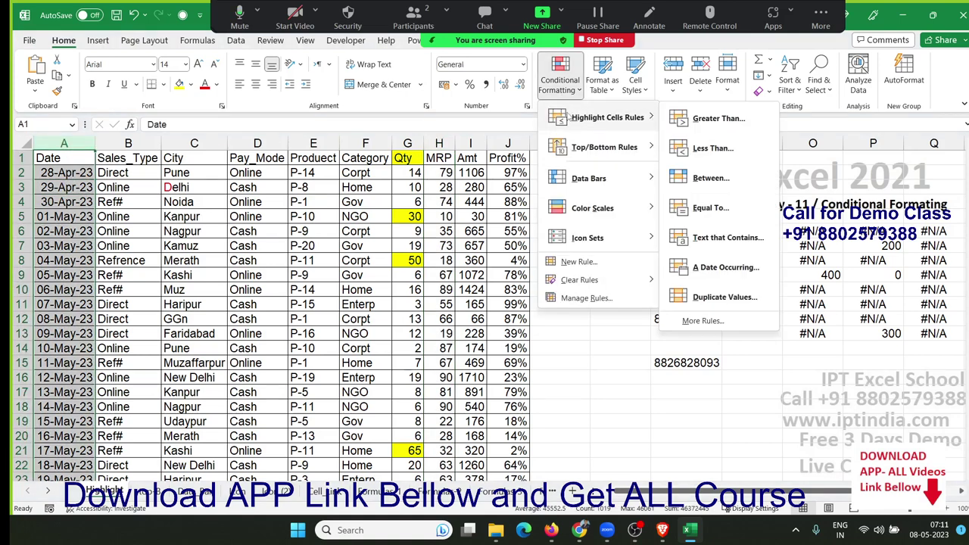
{"action": "left_click", "coordinate": [708, 132]}
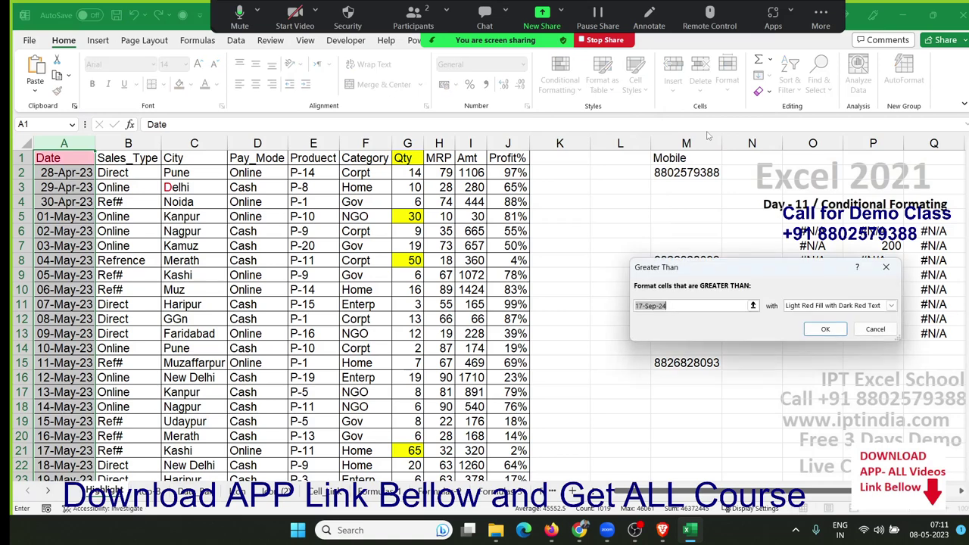
{"action": "type", "text": "05-m"}
{"action": "type", "text": "ay"}
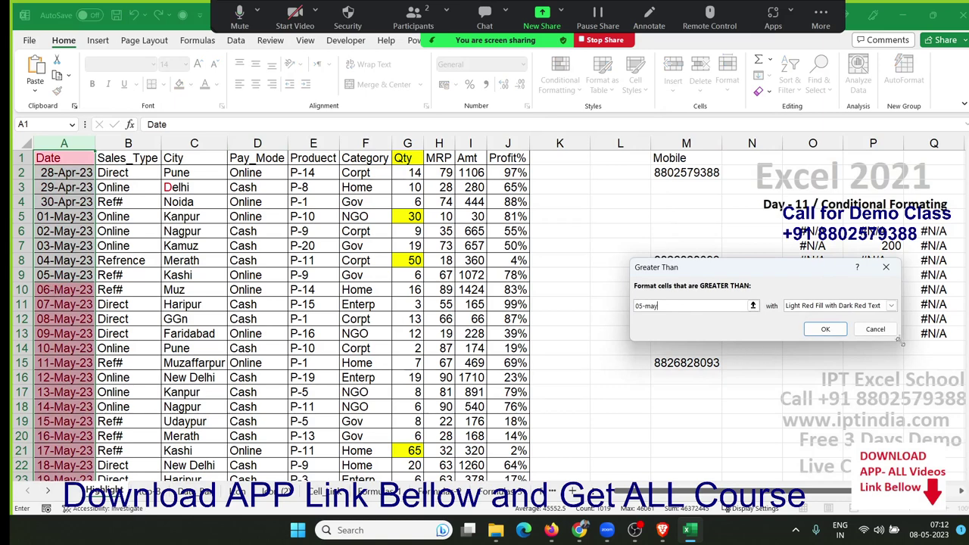
{"action": "left_click", "coordinate": [875, 330]}
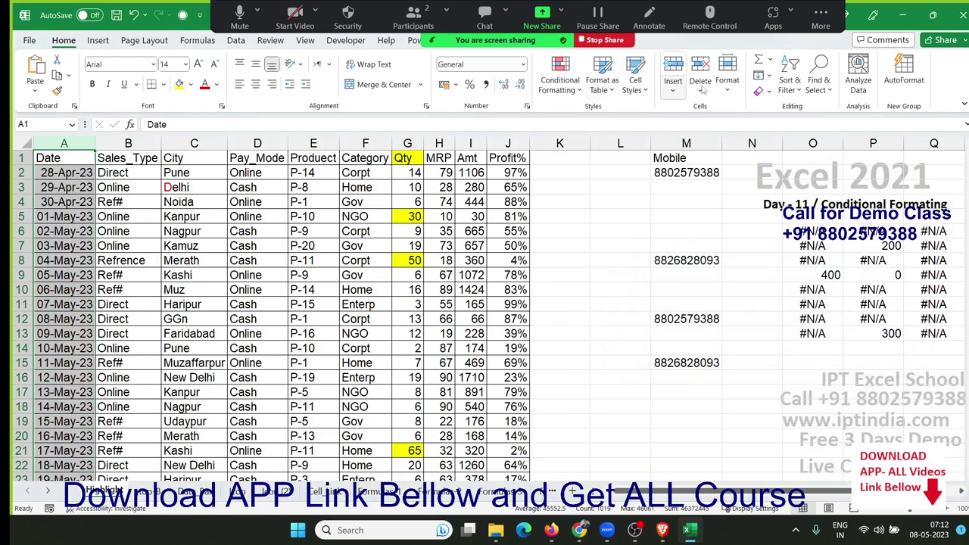
{"action": "left_click", "coordinate": [788, 97]}
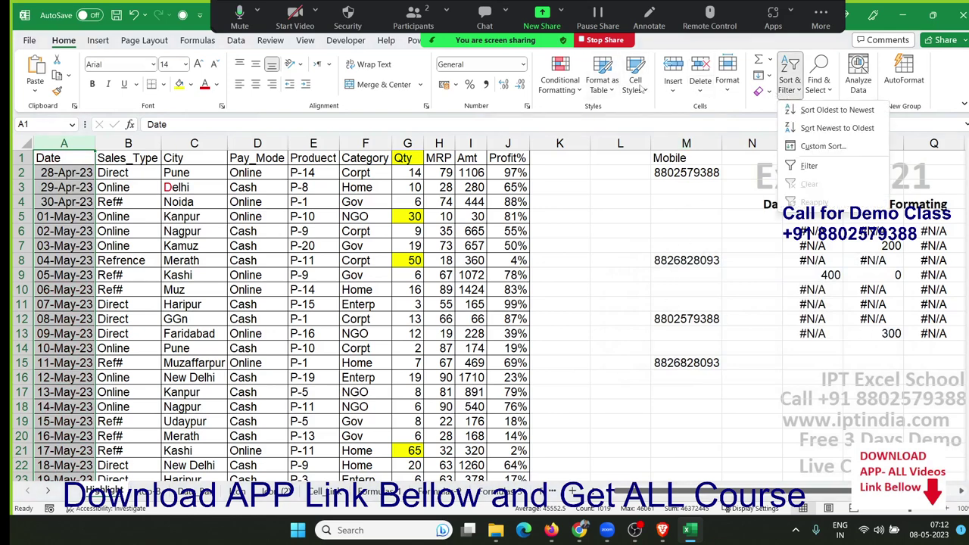
{"action": "left_click", "coordinate": [564, 91]}
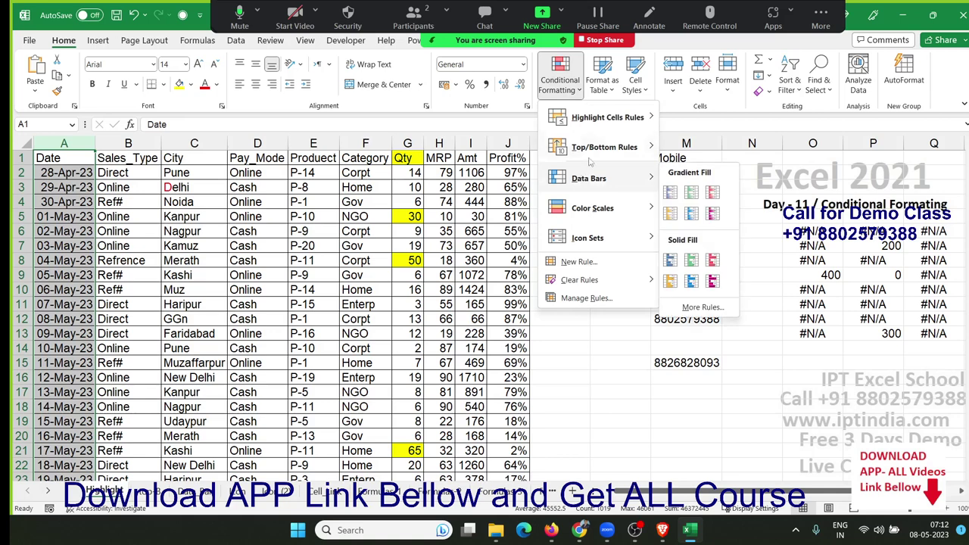
{"action": "mouse_move", "coordinate": [656, 127]}
{"action": "left_click", "coordinate": [729, 210]}
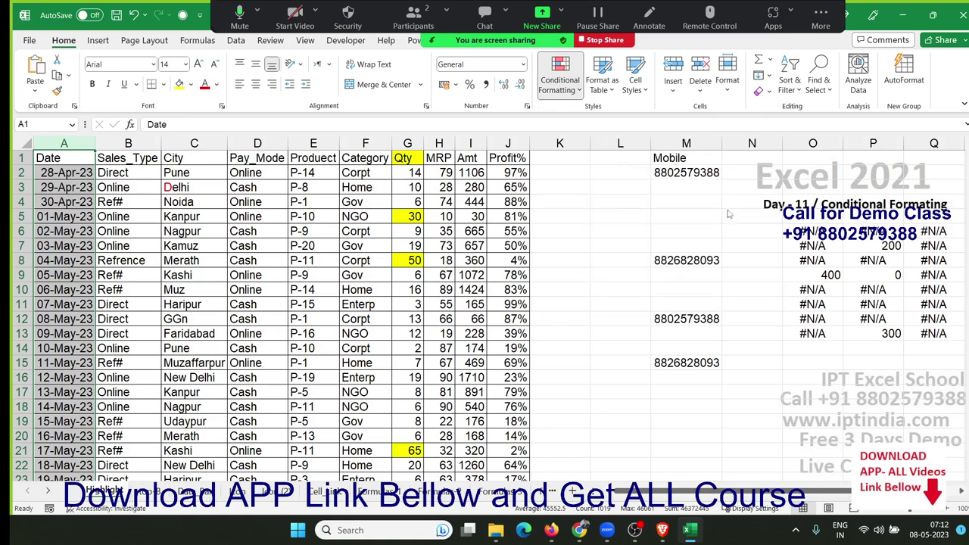
{"action": "left_click_drag", "start_coordinate": [730, 279], "coordinate": [474, 274]}
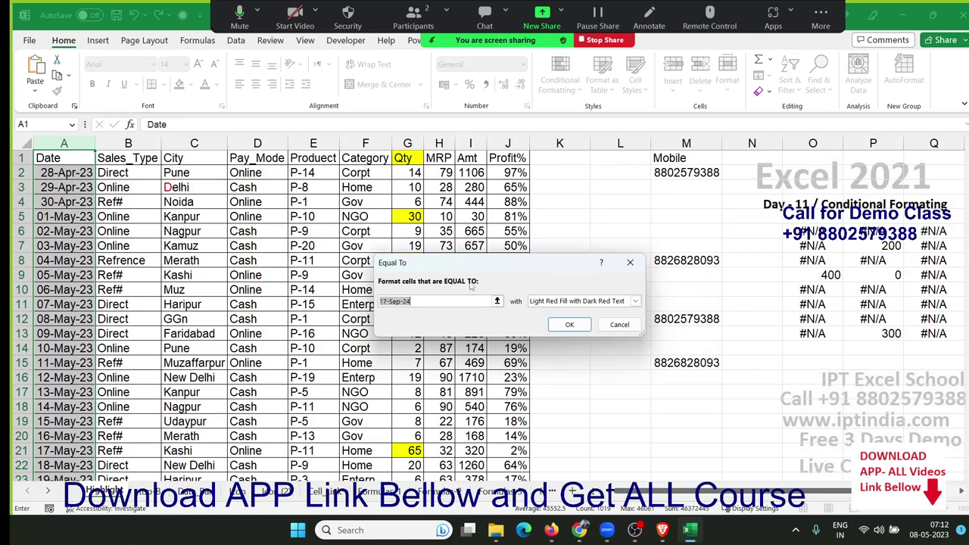
{"action": "type", "text": "08-"}
{"action": "type", "text": "05"}
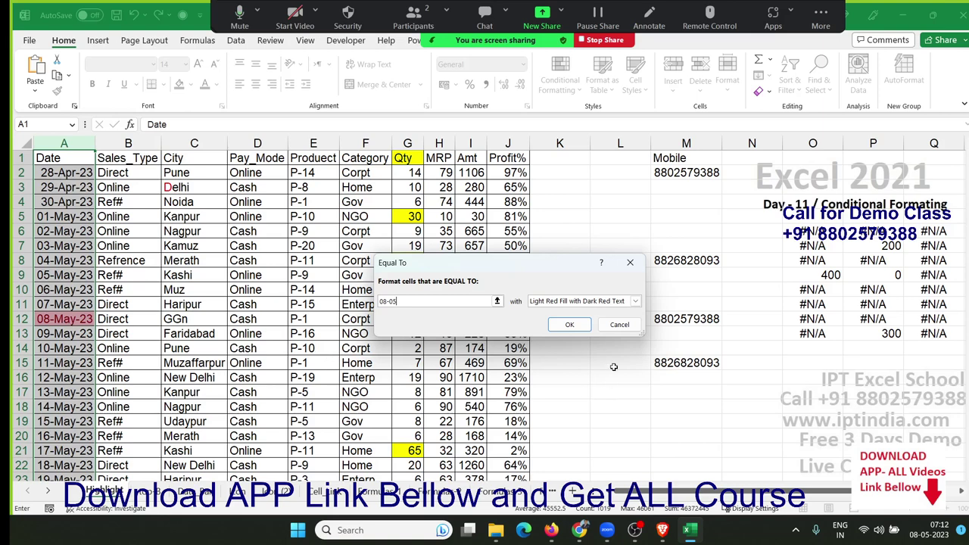
{"action": "left_click", "coordinate": [620, 326]}
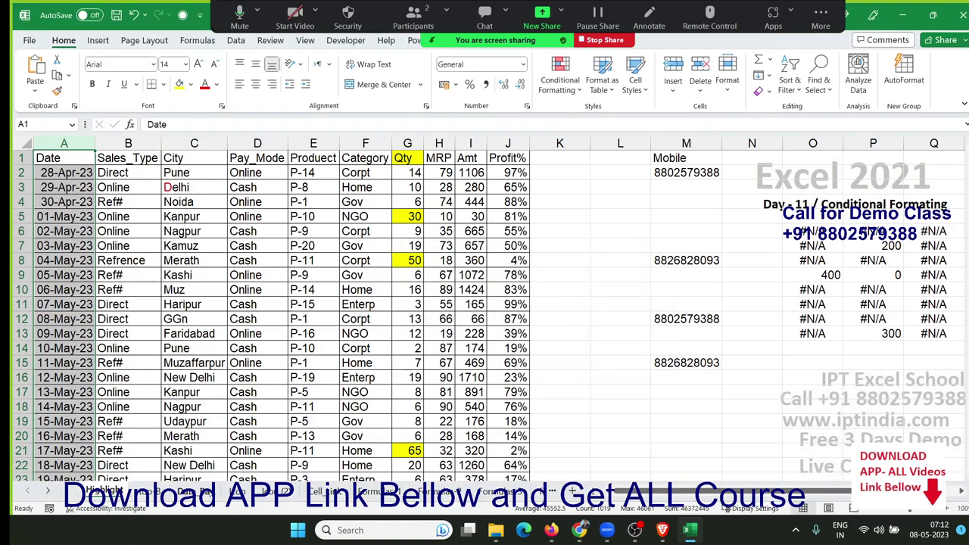
{"action": "left_click", "coordinate": [379, 278]}
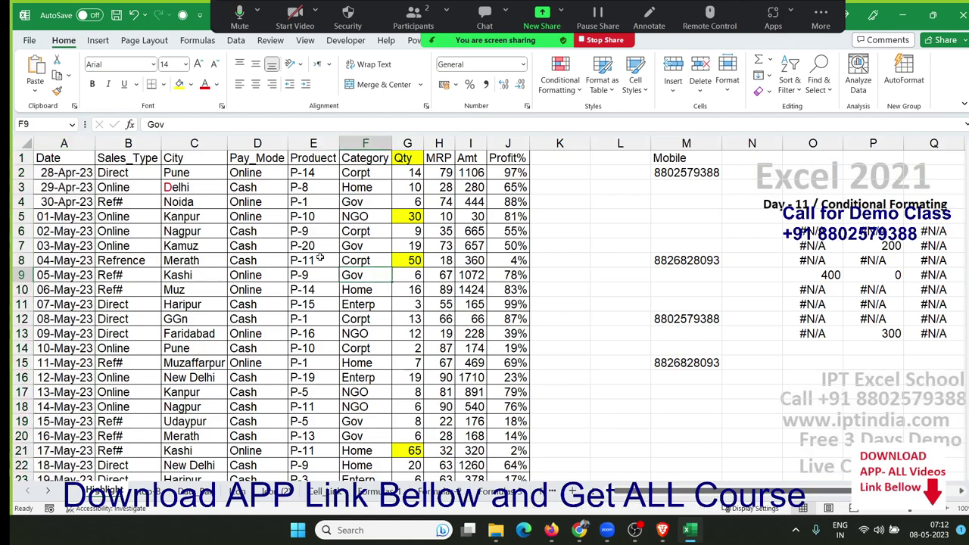
{"action": "left_click", "coordinate": [256, 141]}
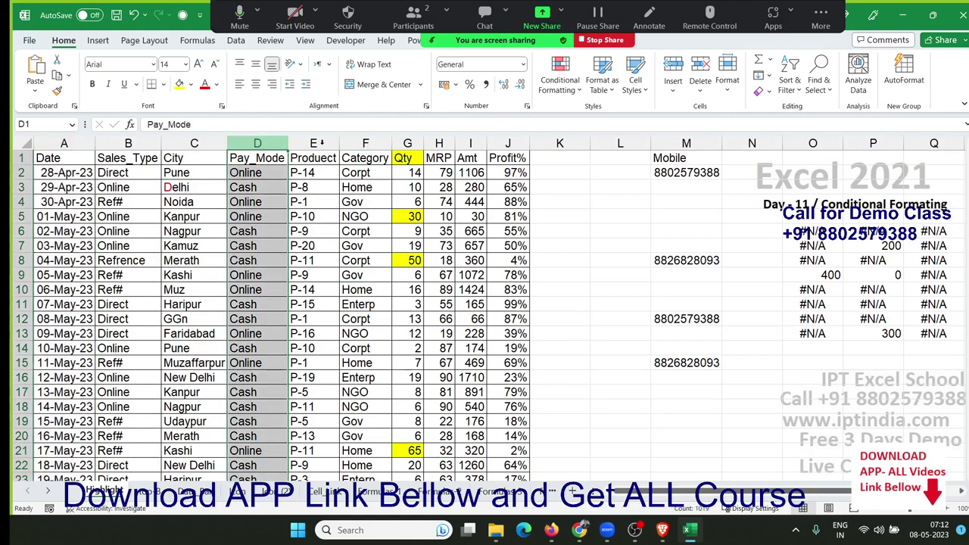
{"action": "left_click", "coordinate": [574, 89]}
{"action": "mouse_move", "coordinate": [606, 118]}
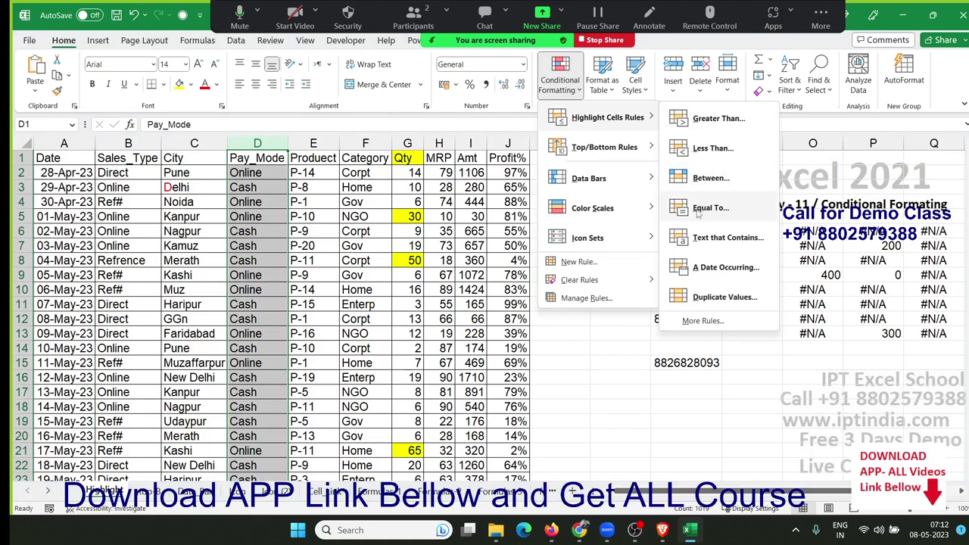
{"action": "left_click", "coordinate": [693, 210]}
{"action": "type", "text": "Cash"}
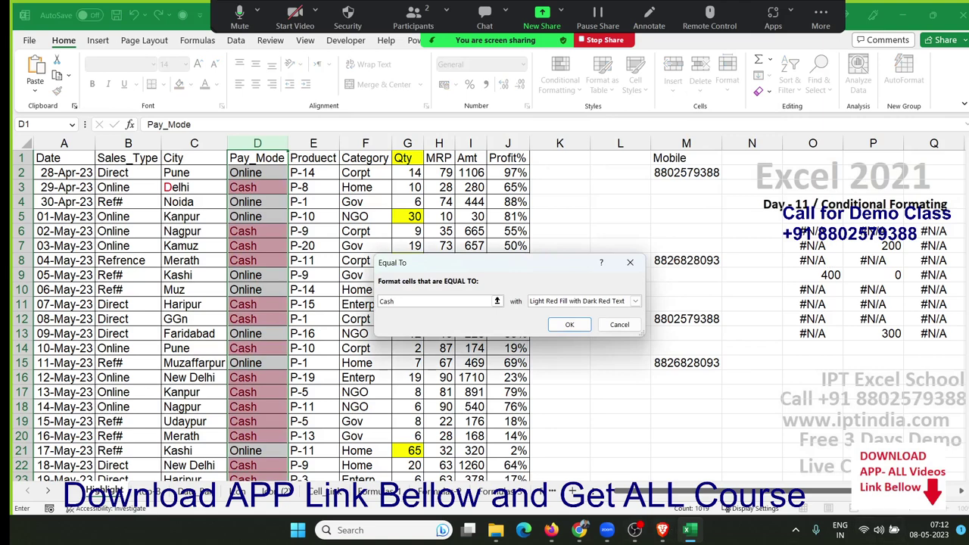
{"action": "key", "text": "alt+Tab"}
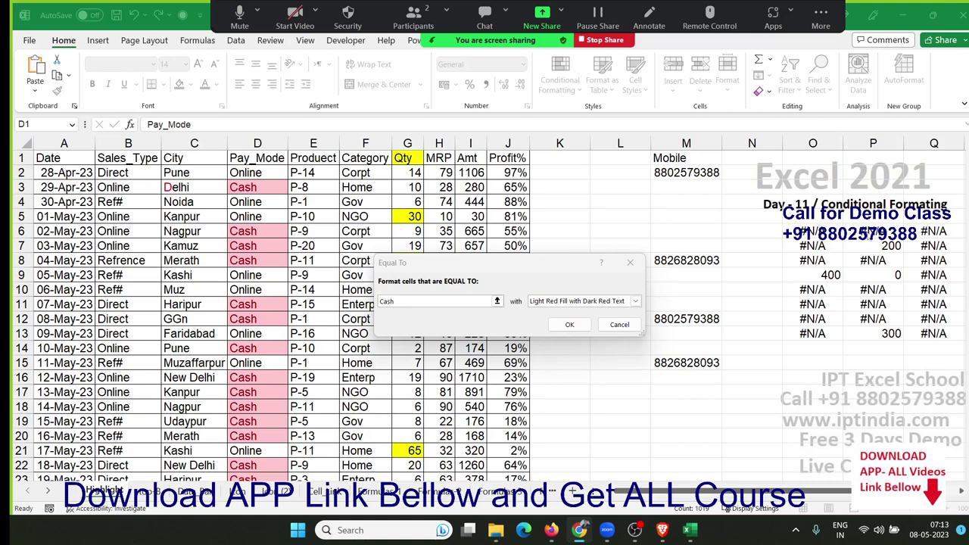
{"action": "left_click", "coordinate": [611, 330]}
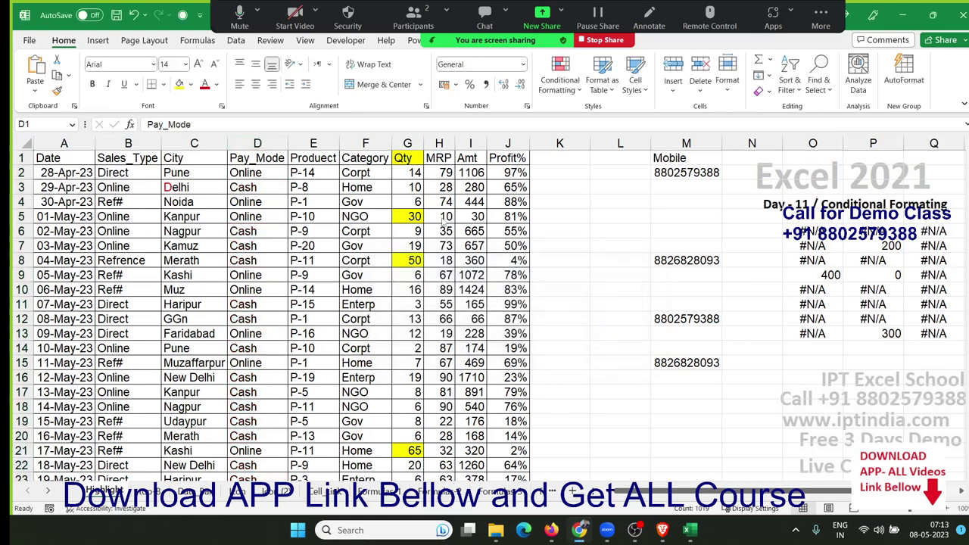
{"action": "left_click", "coordinate": [428, 205]}
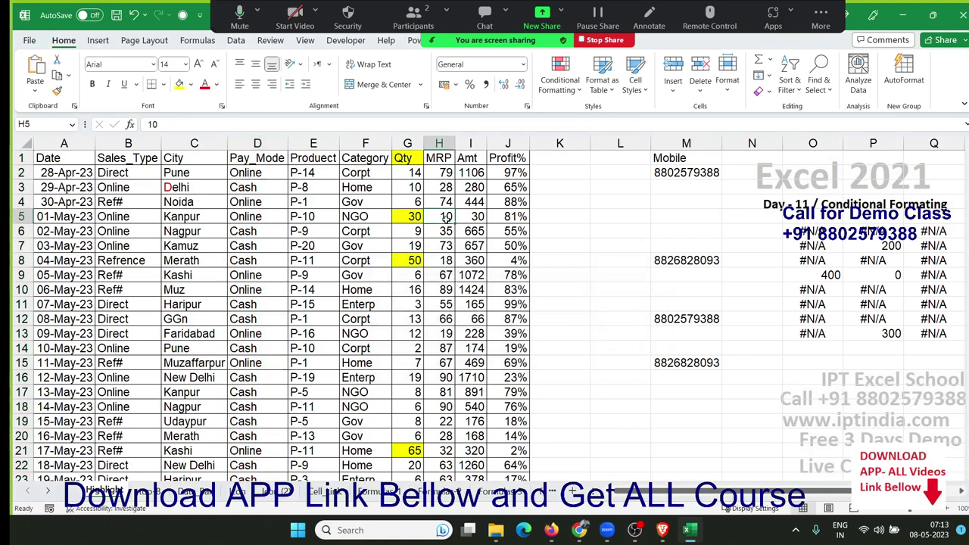
{"action": "left_click", "coordinate": [439, 143]}
{"action": "left_click", "coordinate": [561, 76]}
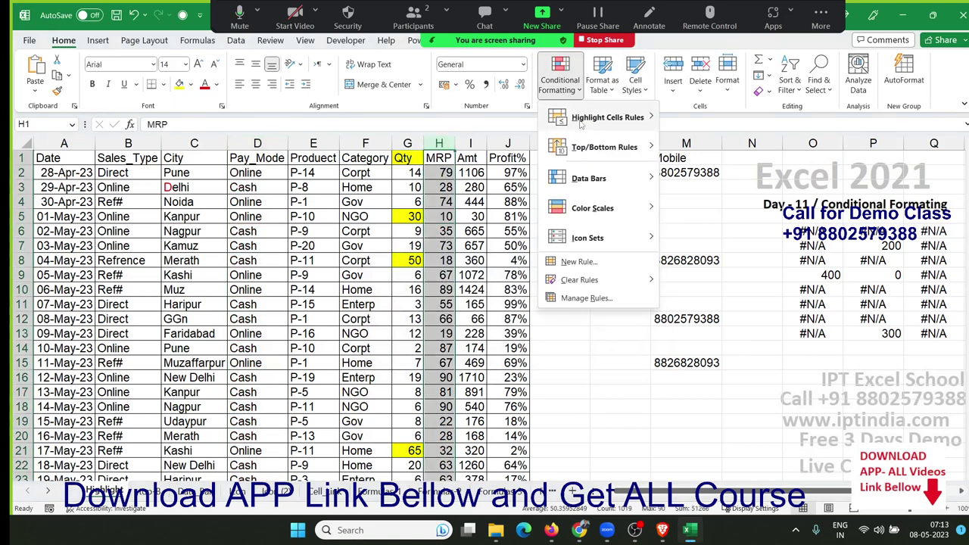
{"action": "mouse_move", "coordinate": [581, 123]}
{"action": "left_click", "coordinate": [686, 212]}
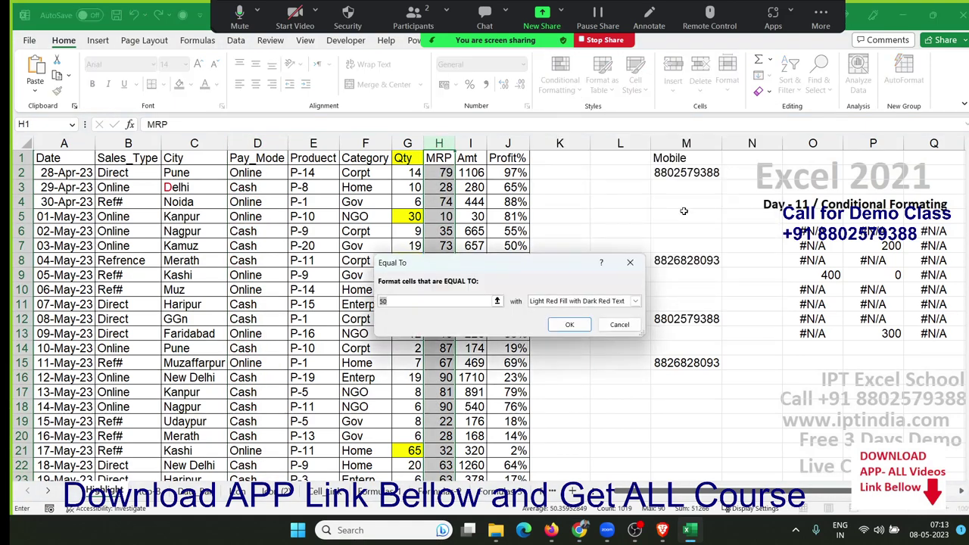
{"action": "type", "text": "18"}
{"action": "mouse_move", "coordinate": [546, 263]}
{"action": "left_mouse_down"}
{"action": "mouse_move", "coordinate": [662, 243]}
{"action": "mouse_move", "coordinate": [667, 229]}
{"action": "left_mouse_up"}
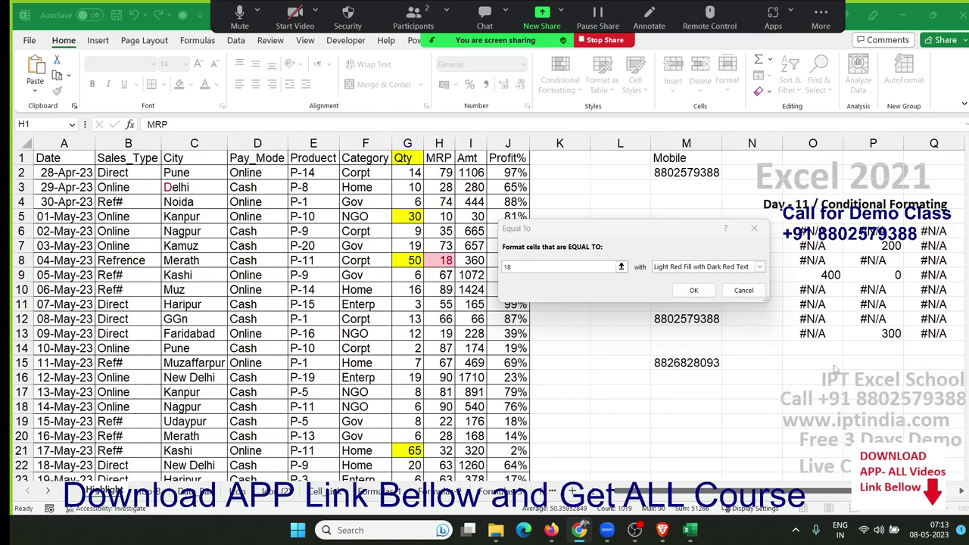
{"action": "left_click", "coordinate": [742, 291]}
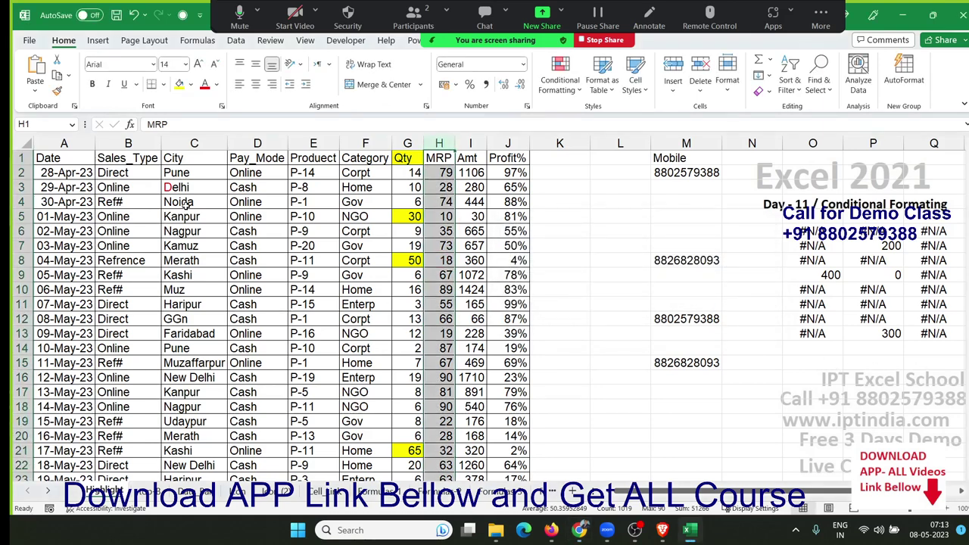
Step: Apply a Text that Contains 'Delhi' rule to column C with light red fill and dark red text
{"action": "left_click", "coordinate": [182, 189]}
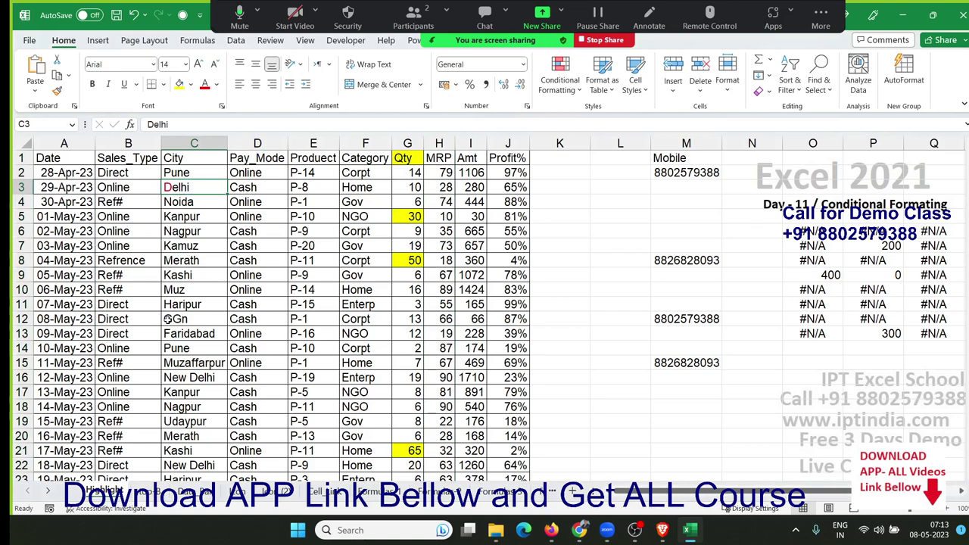
{"action": "left_click", "coordinate": [190, 371]}
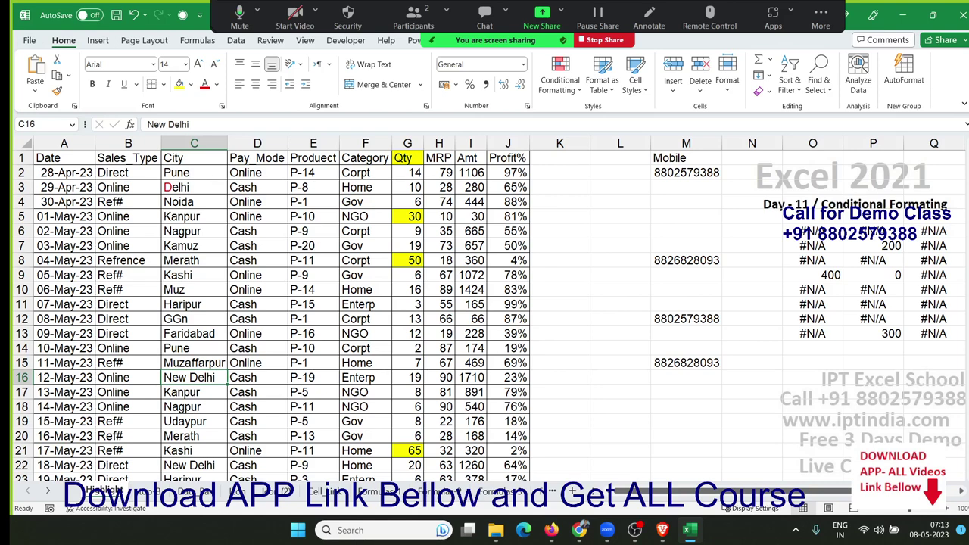
{"action": "left_click", "coordinate": [580, 530]}
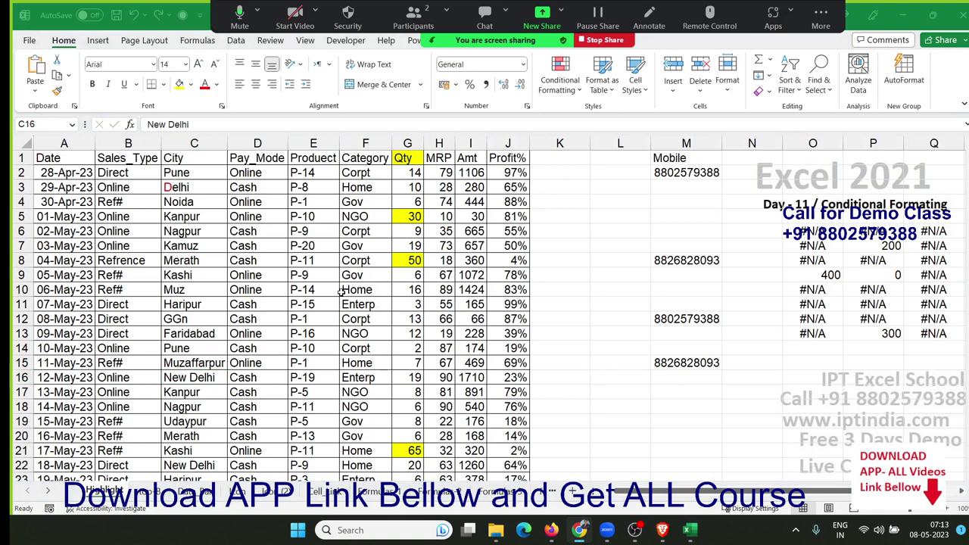
{"action": "left_click", "coordinate": [195, 143]}
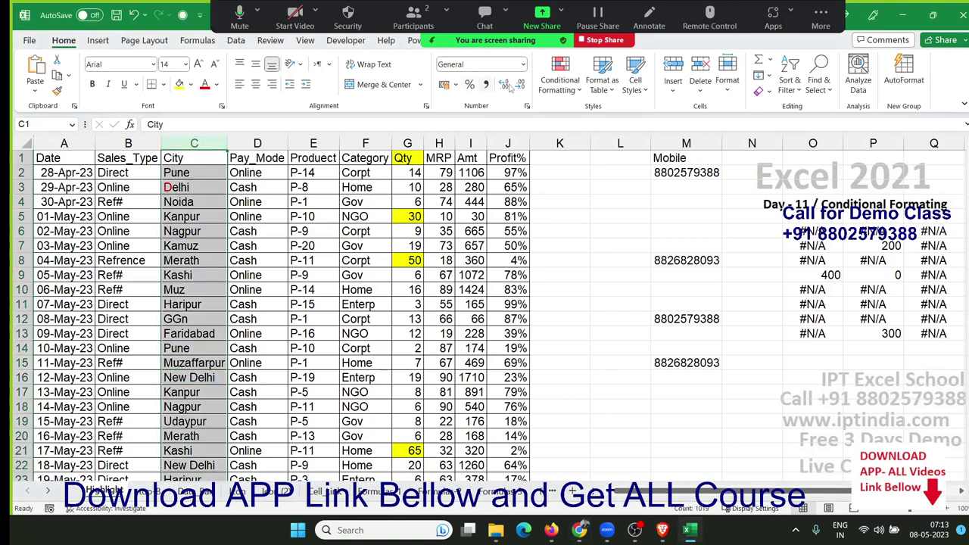
{"action": "left_click", "coordinate": [560, 75]}
{"action": "mouse_move", "coordinate": [585, 121]}
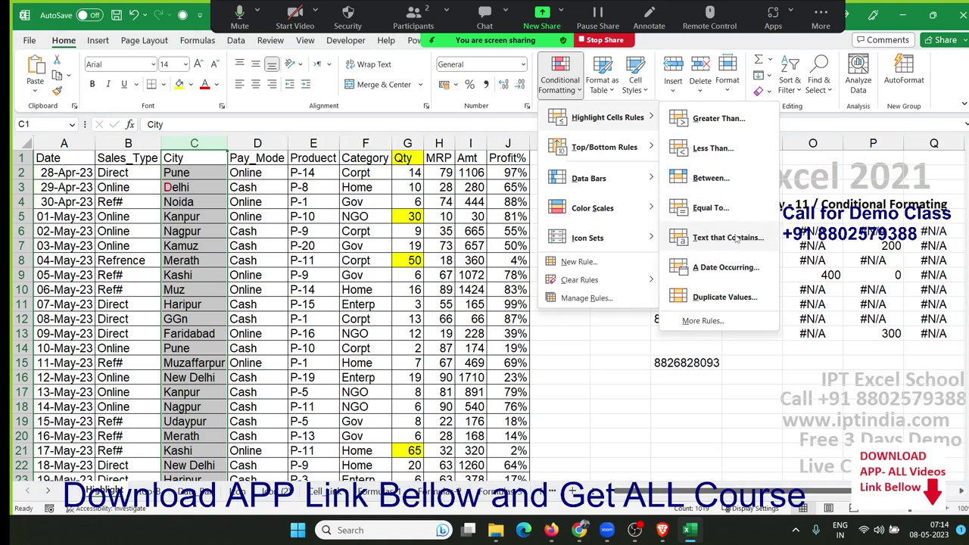
{"action": "left_click", "coordinate": [737, 239]}
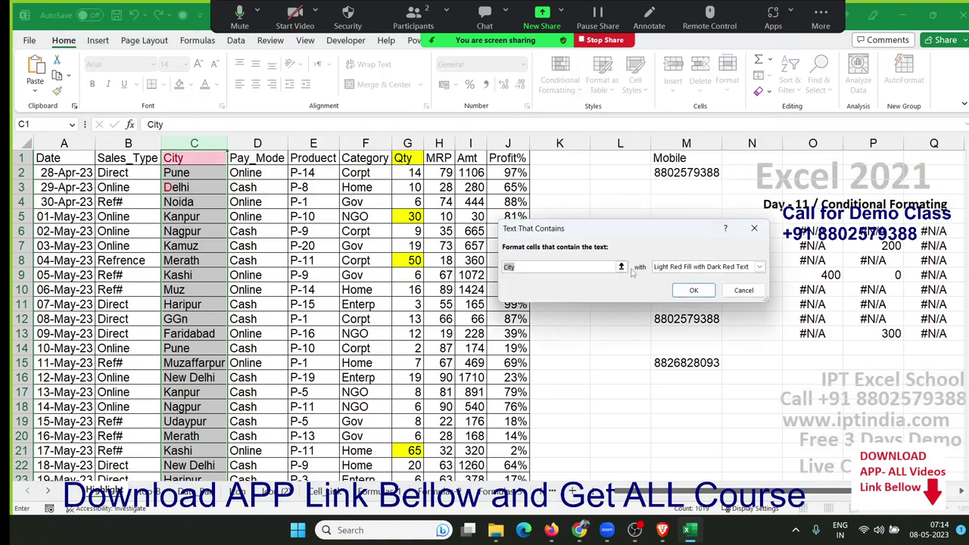
{"action": "type", "text": "Delhi"}
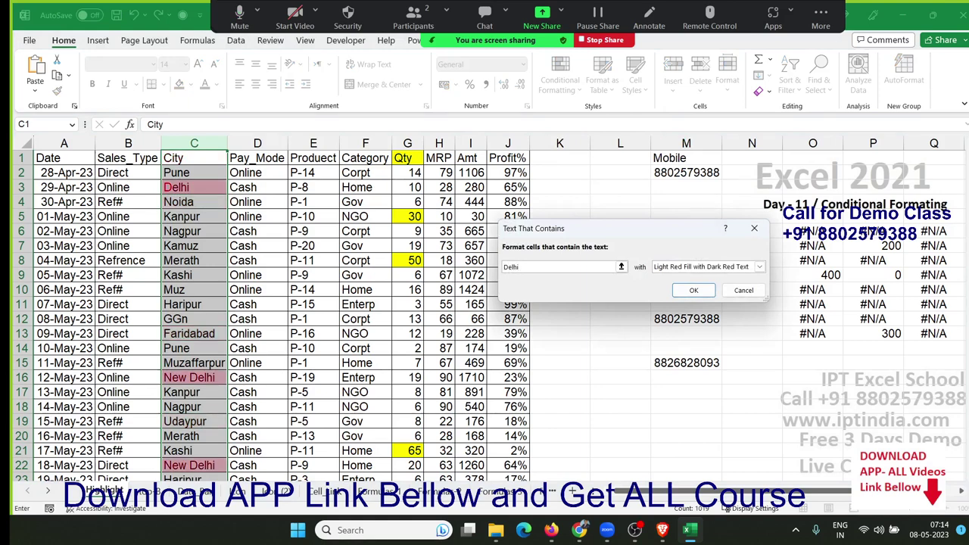
{"action": "key", "text": "Return"}
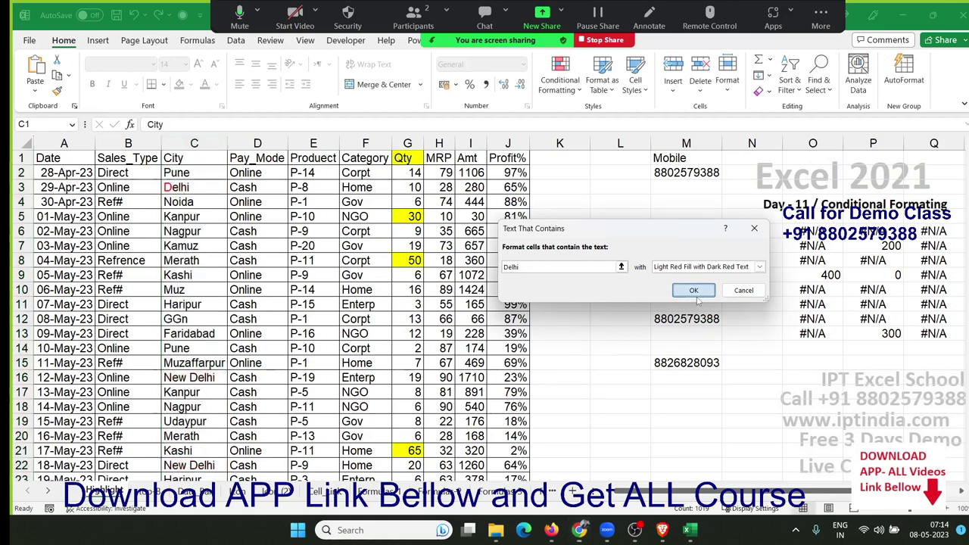
{"action": "left_click", "coordinate": [694, 292]}
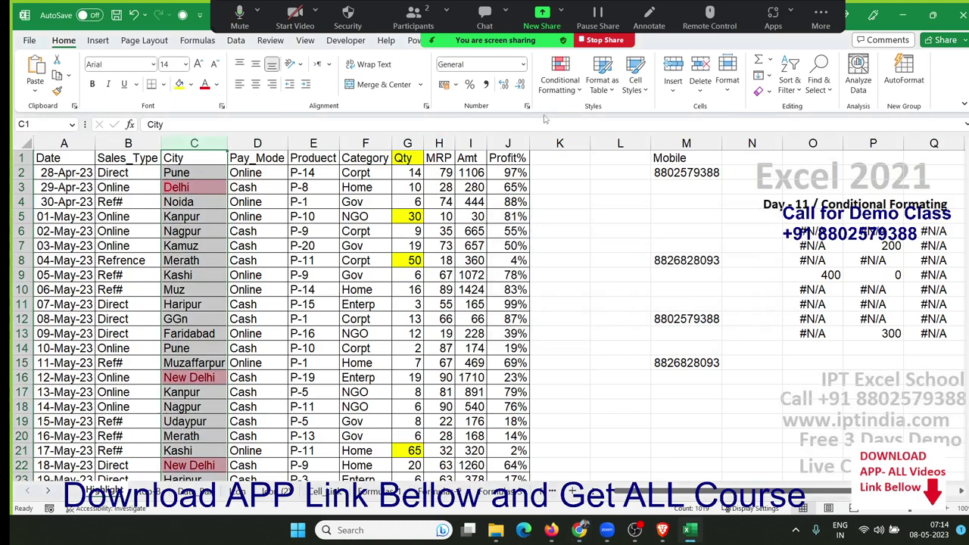
Step: Select the Date column and start an A Date Occurring rule set to Today
{"action": "left_click", "coordinate": [559, 76]}
{"action": "mouse_move", "coordinate": [618, 125]}
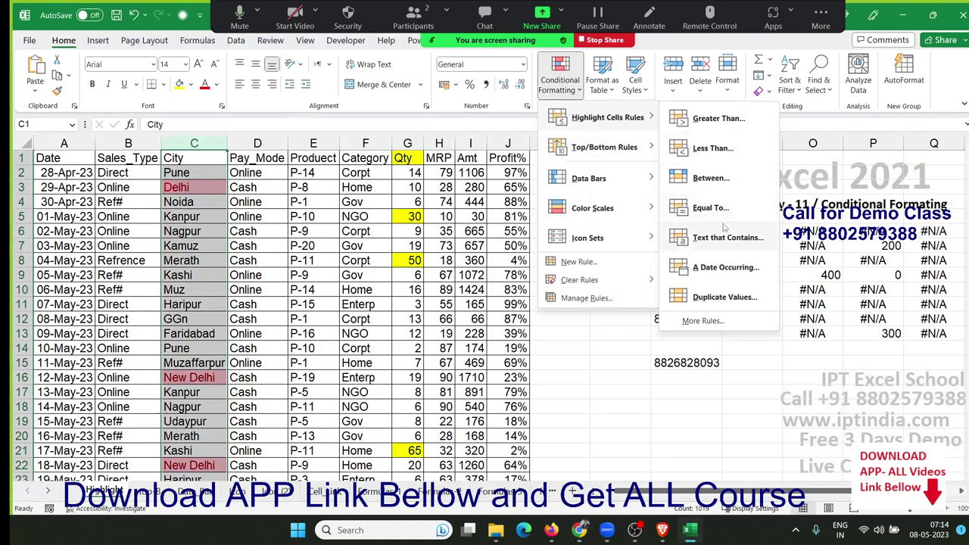
{"action": "key", "text": "Escape"}
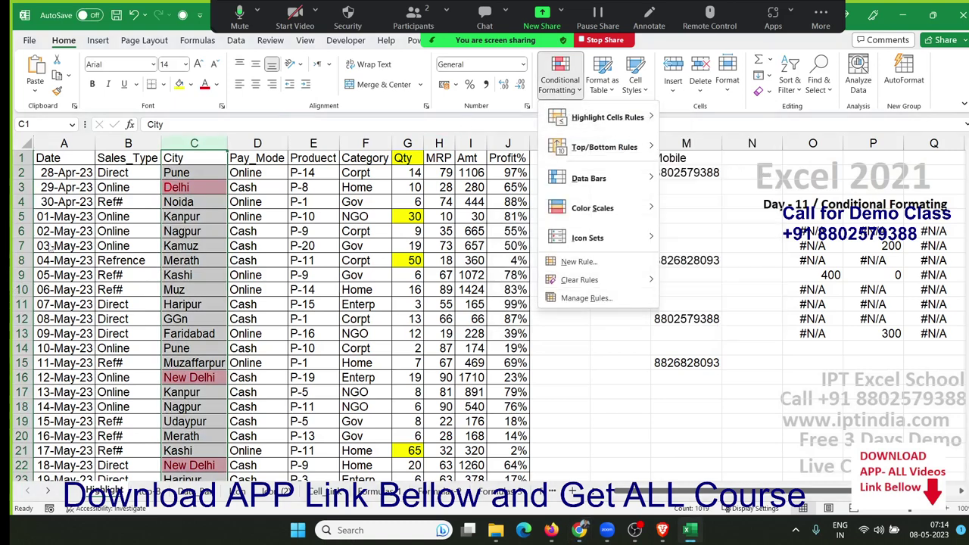
{"action": "key", "text": "Escape"}
{"action": "left_click", "coordinate": [63, 154]}
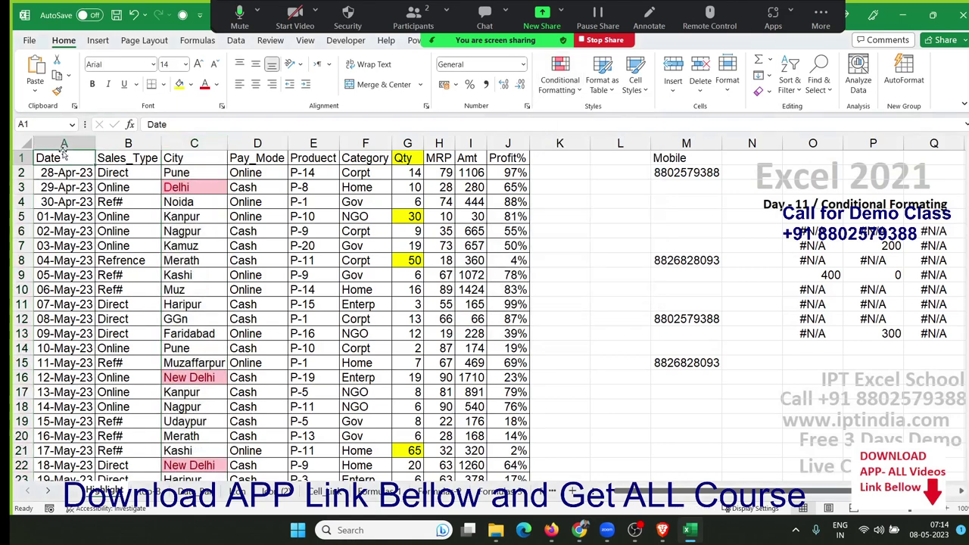
{"action": "left_click", "coordinate": [64, 143]}
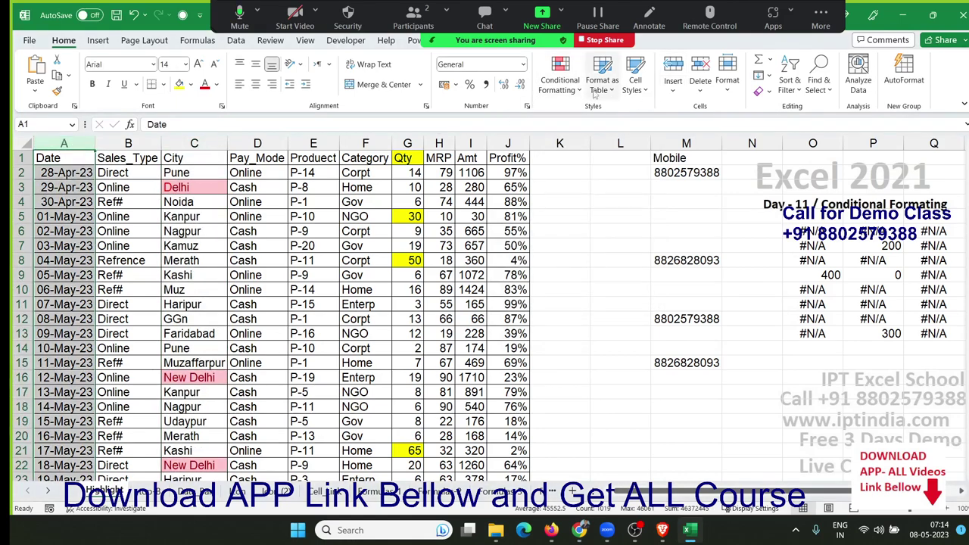
{"action": "left_click", "coordinate": [561, 79]}
{"action": "mouse_move", "coordinate": [606, 117]}
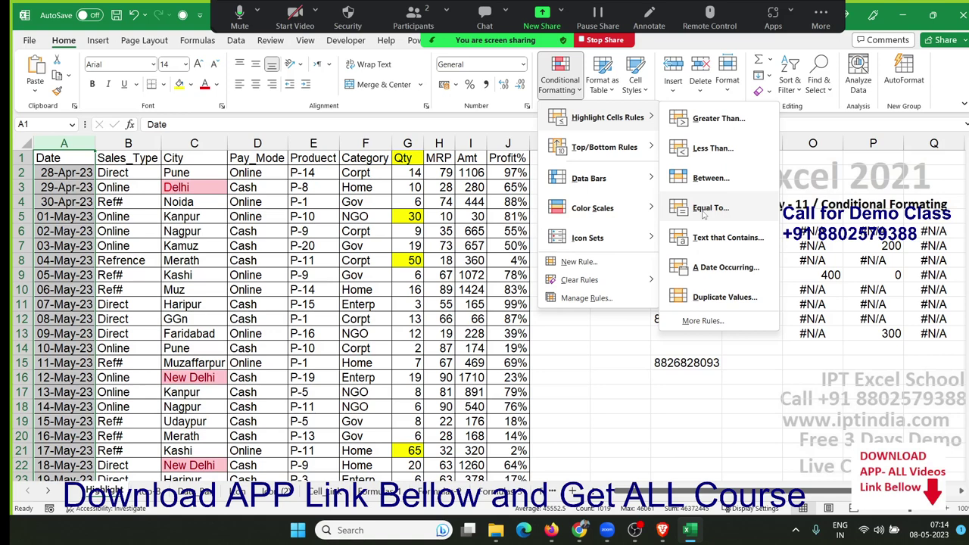
{"action": "left_click", "coordinate": [715, 266]}
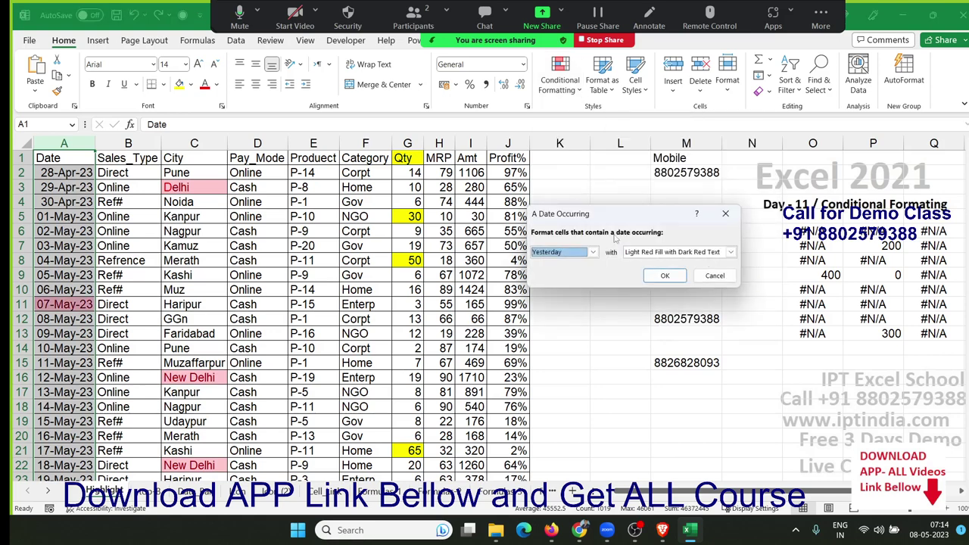
{"action": "left_click_drag", "start_coordinate": [583, 218], "coordinate": [507, 207]}
{"action": "left_click", "coordinate": [495, 241]}
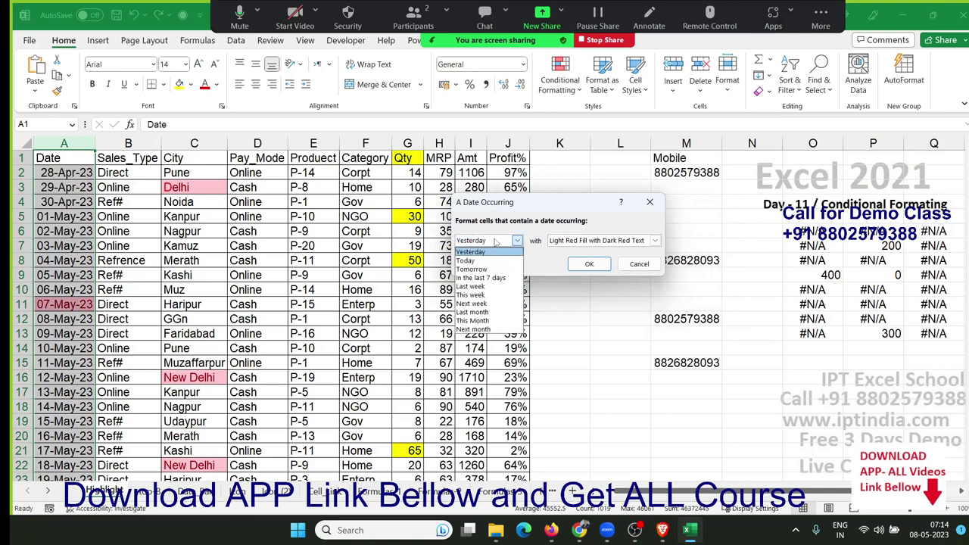
{"action": "left_click", "coordinate": [495, 261]}
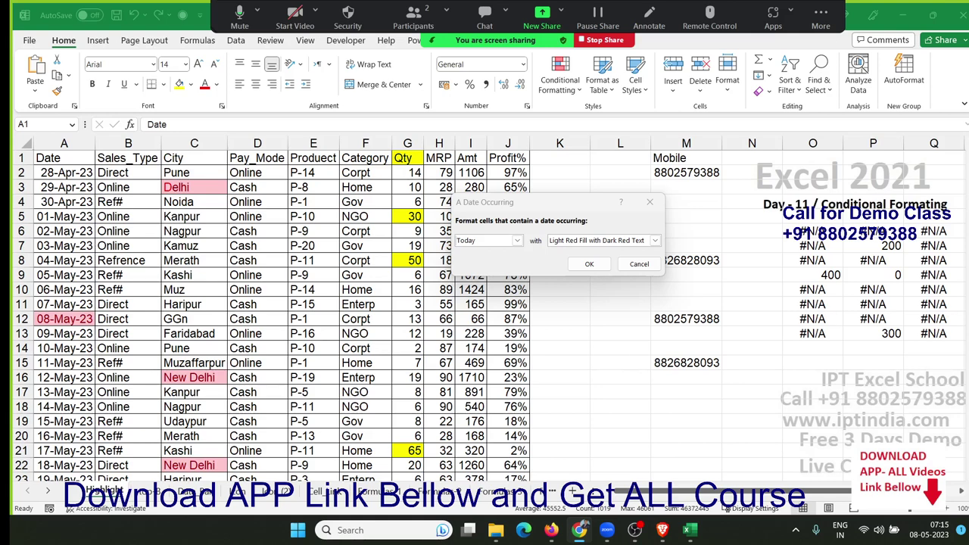
Step: Cancel the Today date rule and reopen the Highlight Cells Rules list
{"action": "left_click", "coordinate": [473, 242]}
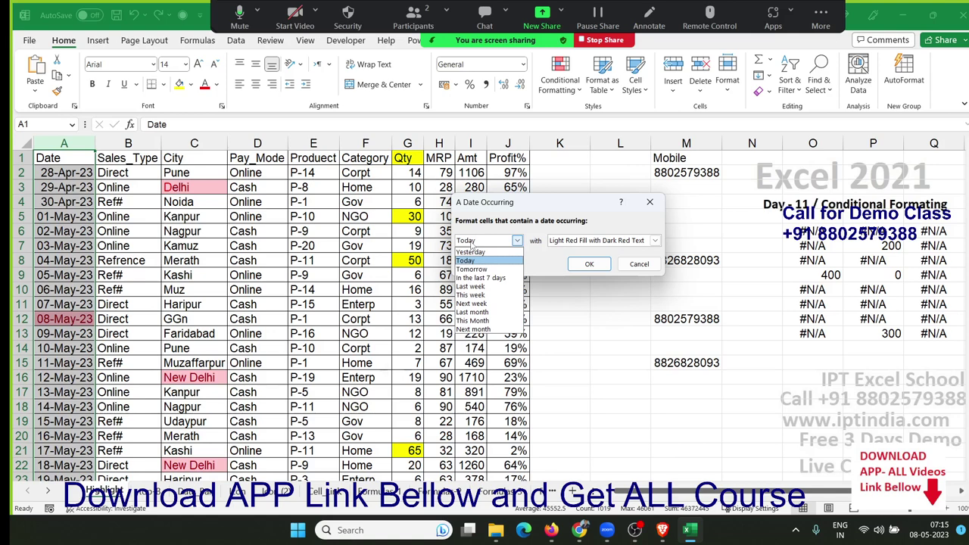
{"action": "left_click", "coordinate": [564, 241]}
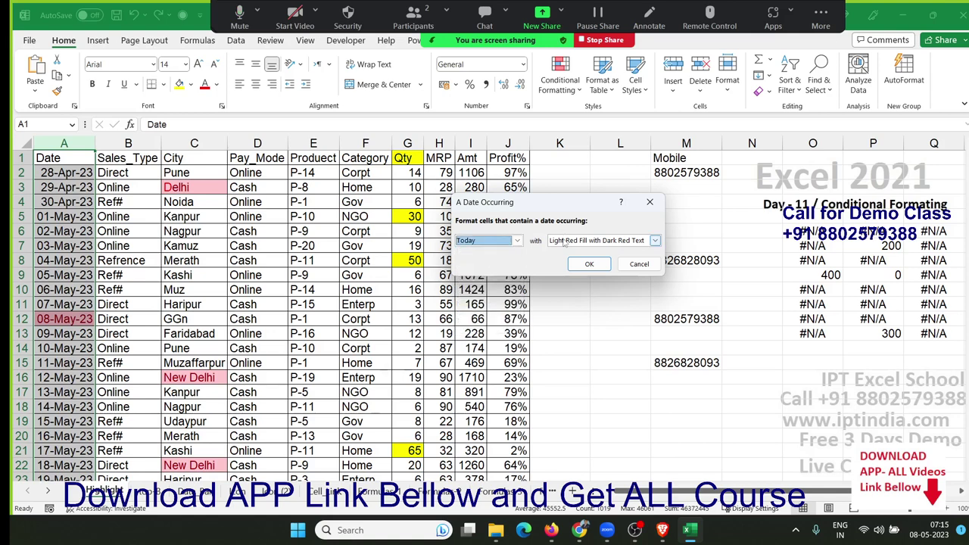
{"action": "left_click", "coordinate": [564, 241]}
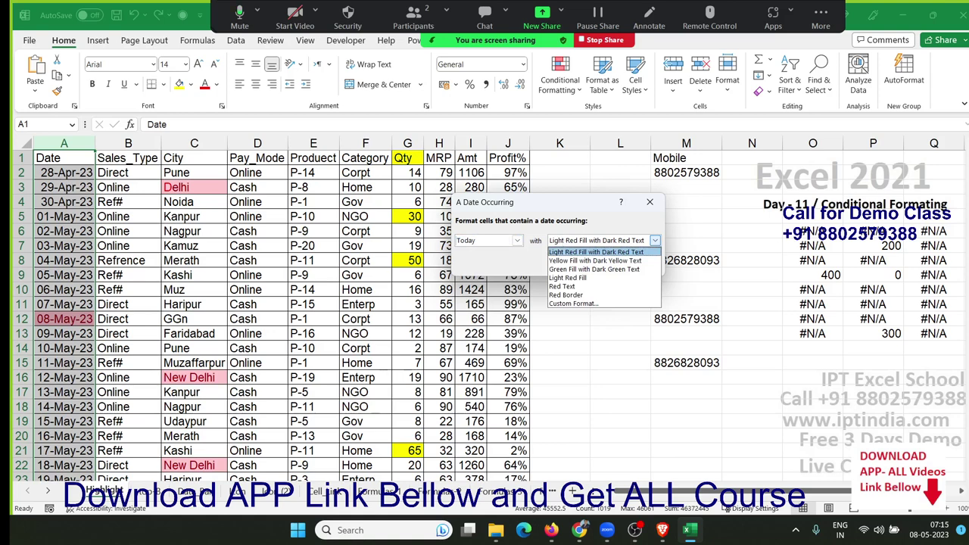
{"action": "left_click", "coordinate": [580, 530]}
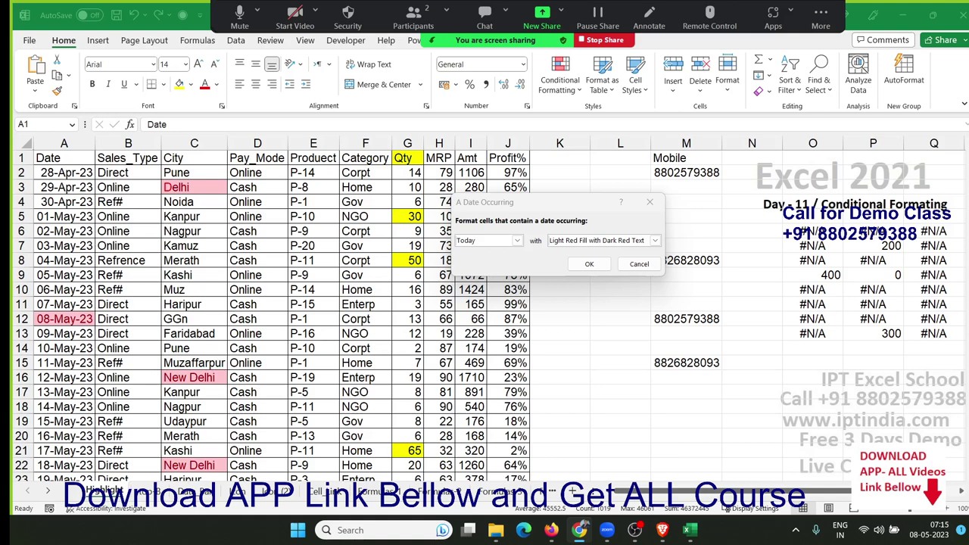
{"action": "left_click", "coordinate": [639, 263]}
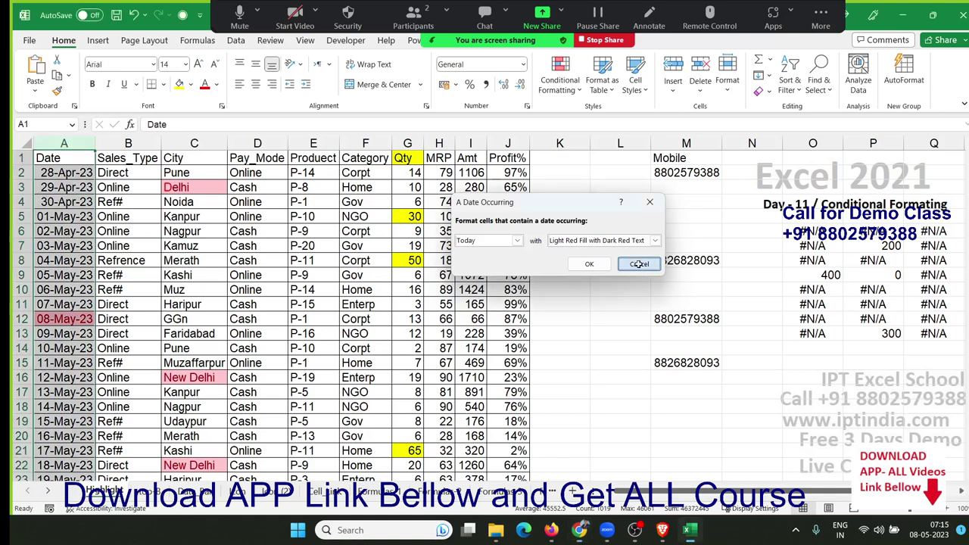
{"action": "left_click", "coordinate": [561, 76]}
{"action": "mouse_move", "coordinate": [605, 129]}
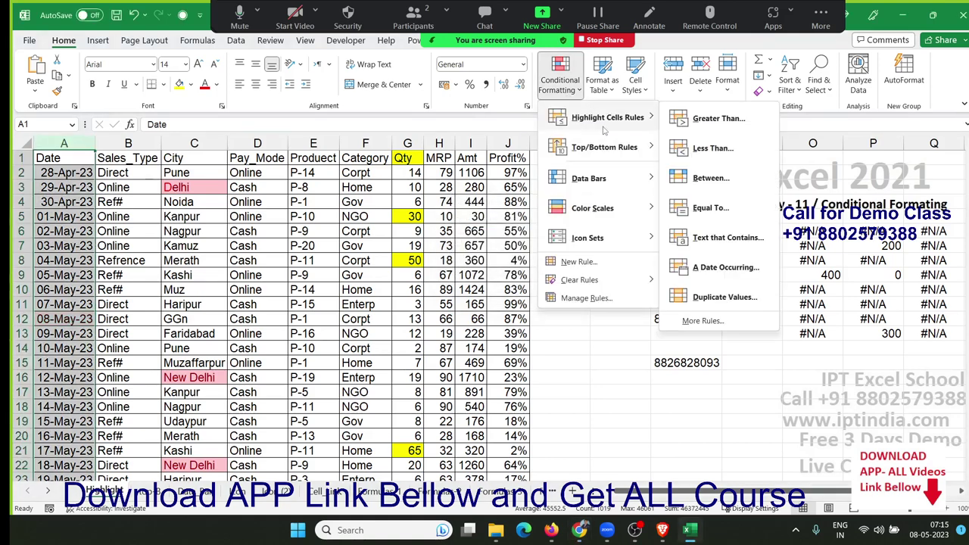
{"action": "left_click_drag", "start_coordinate": [439, 187], "coordinate": [449, 334]}
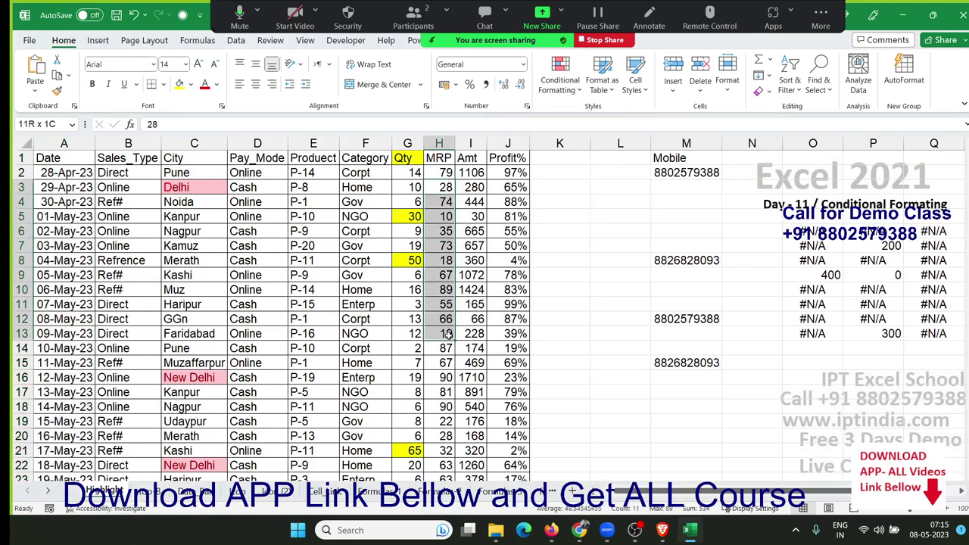
{"action": "left_click", "coordinate": [561, 85]}
{"action": "mouse_move", "coordinate": [609, 117]}
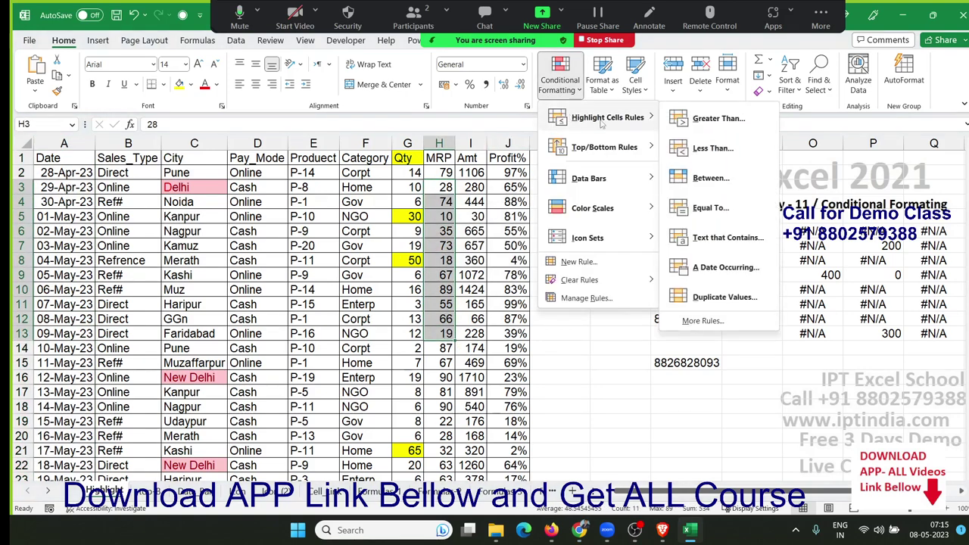
{"action": "left_click", "coordinate": [738, 302]}
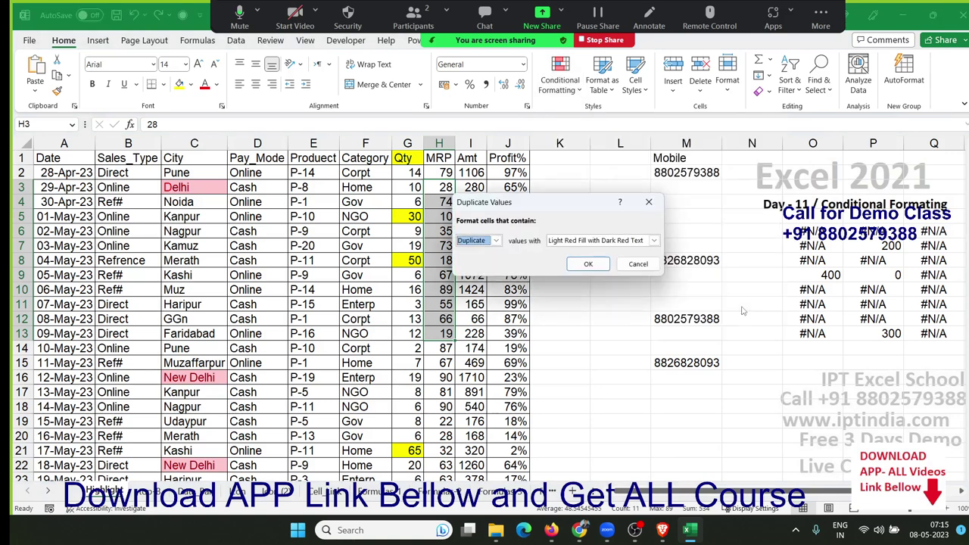
{"action": "left_click", "coordinate": [496, 241]}
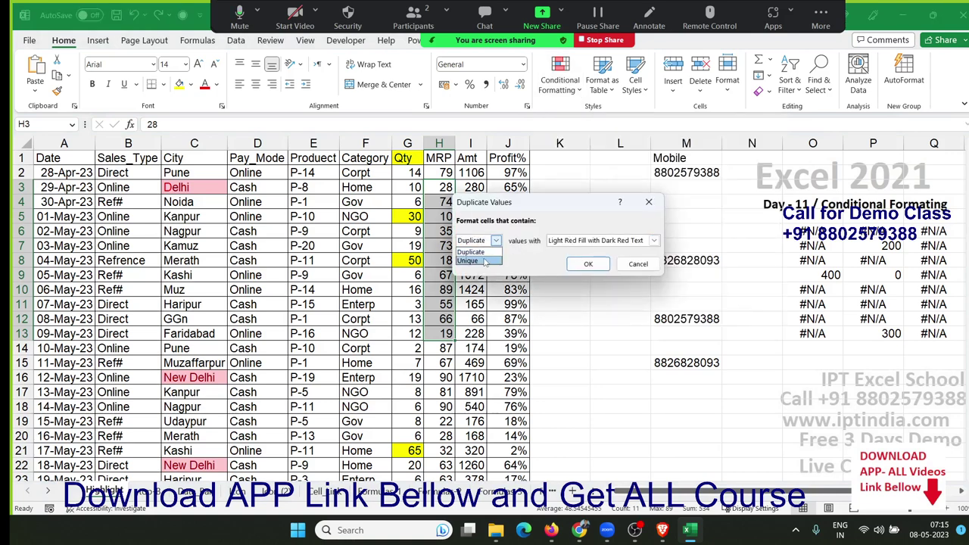
{"action": "left_click", "coordinate": [490, 260]}
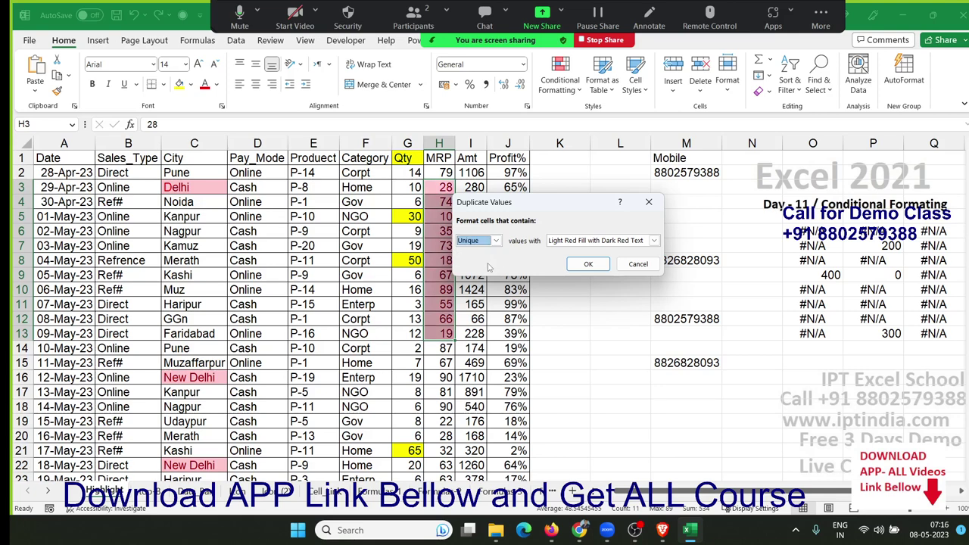
{"action": "left_click", "coordinate": [496, 240]}
{"action": "left_click", "coordinate": [471, 251]}
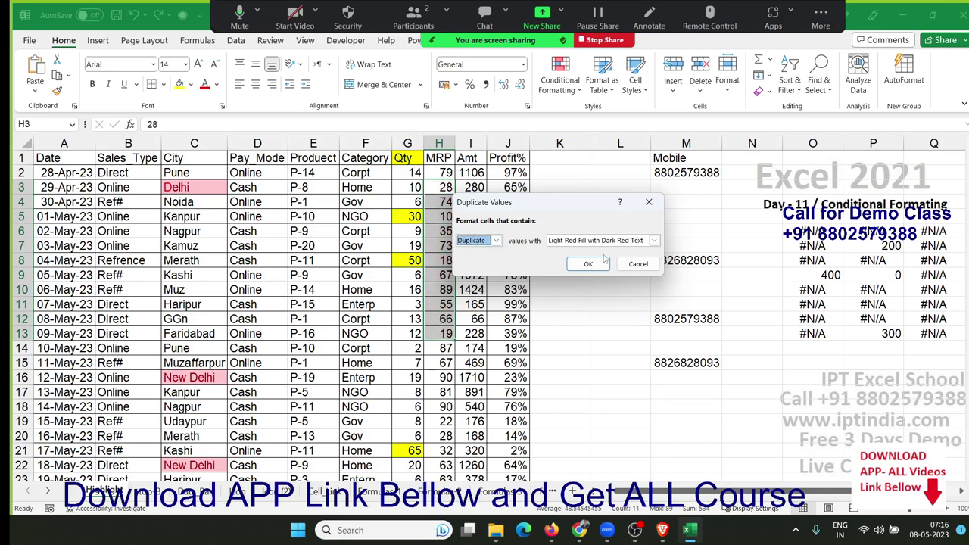
{"action": "left_click", "coordinate": [636, 264]}
{"action": "left_click_drag", "start_coordinate": [692, 163], "coordinate": [729, 390]}
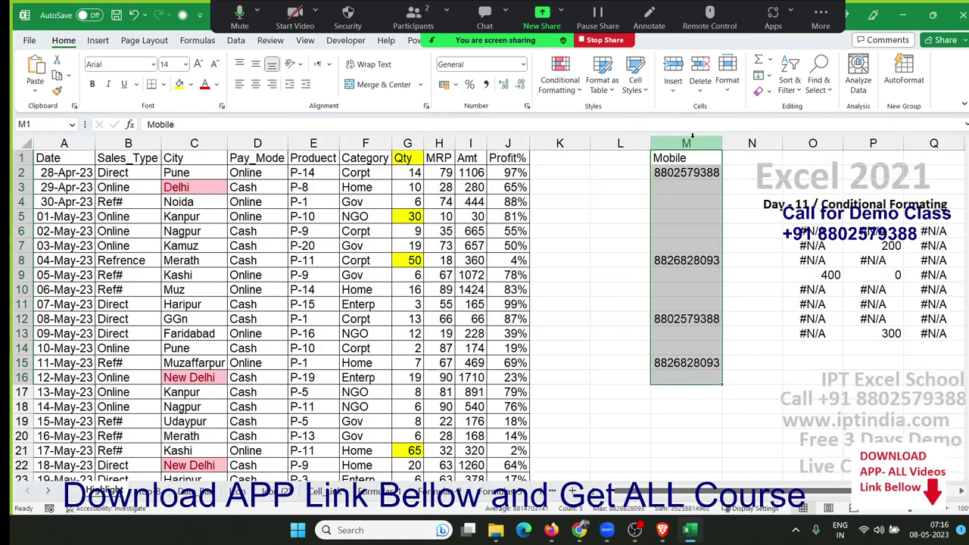
Step: Apply a Duplicate Values highlight rule to the Mobile column
{"action": "left_click", "coordinate": [687, 144]}
{"action": "left_click", "coordinate": [575, 89]}
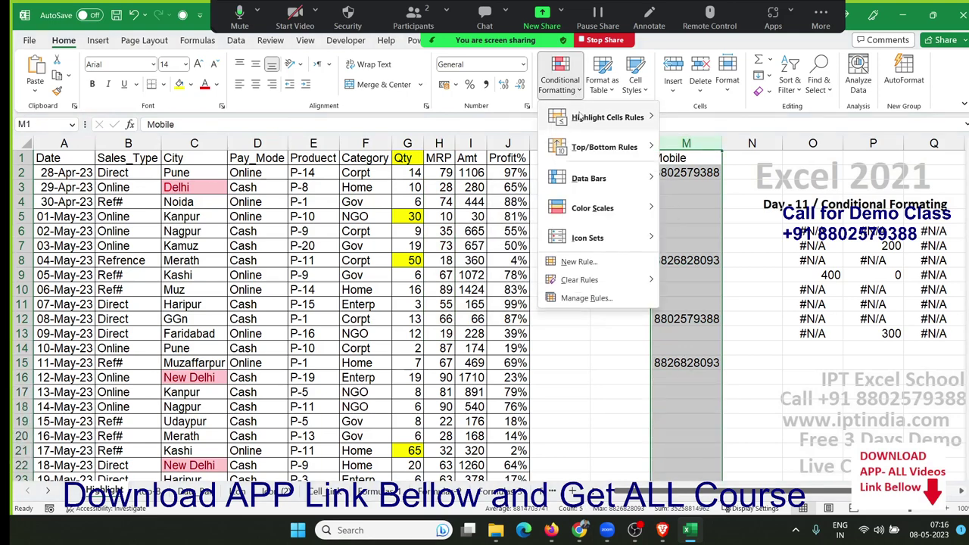
{"action": "mouse_move", "coordinate": [606, 118]}
{"action": "left_click", "coordinate": [685, 297]}
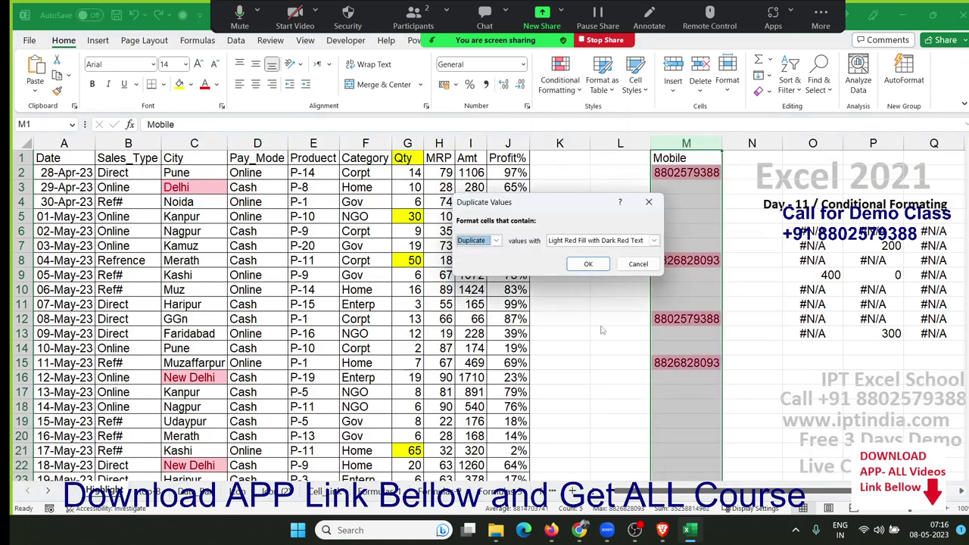
{"action": "left_click", "coordinate": [588, 265]}
{"action": "left_click", "coordinate": [671, 289]}
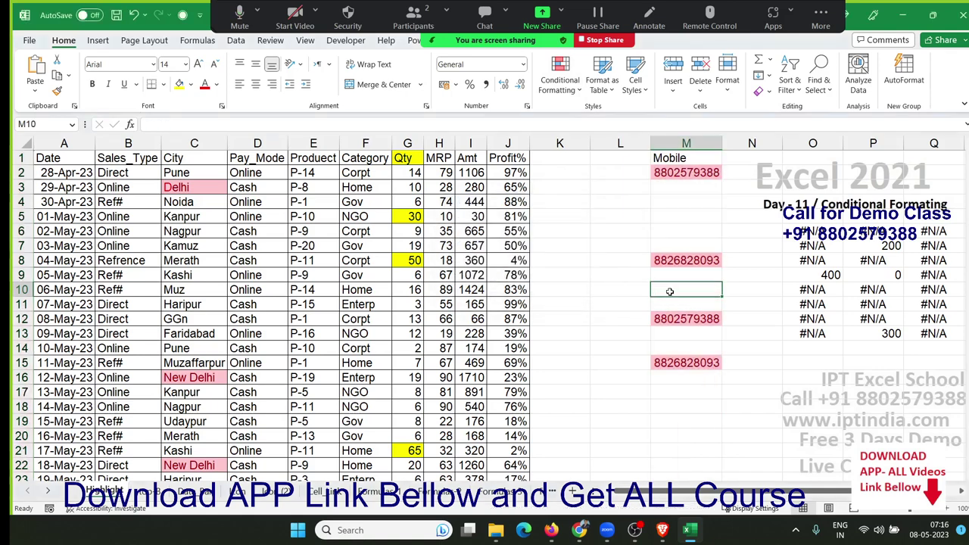
{"action": "left_click", "coordinate": [686, 364]}
{"action": "left_click", "coordinate": [688, 375]}
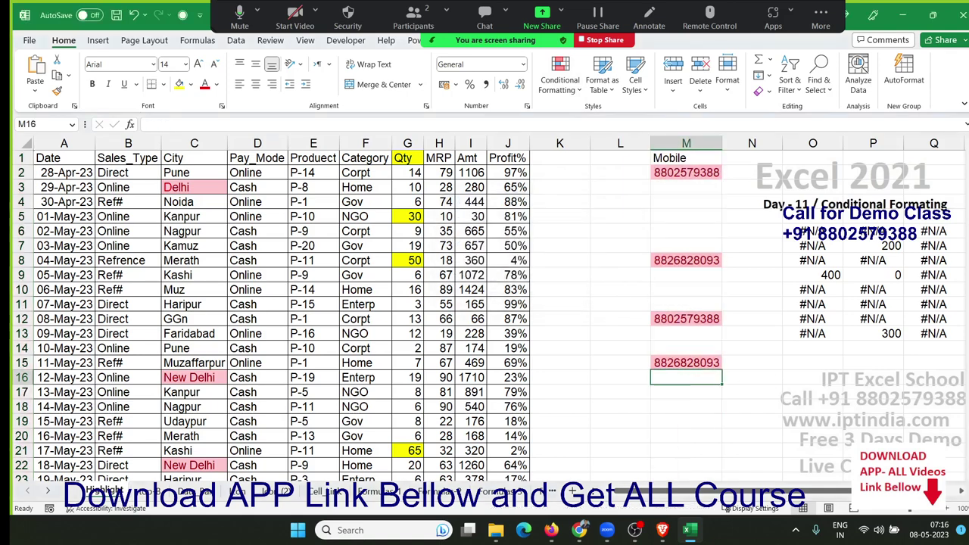
Step: Enter the same mobile number in M5 and M19 so both show as duplicates
{"action": "left_click", "coordinate": [678, 217]}
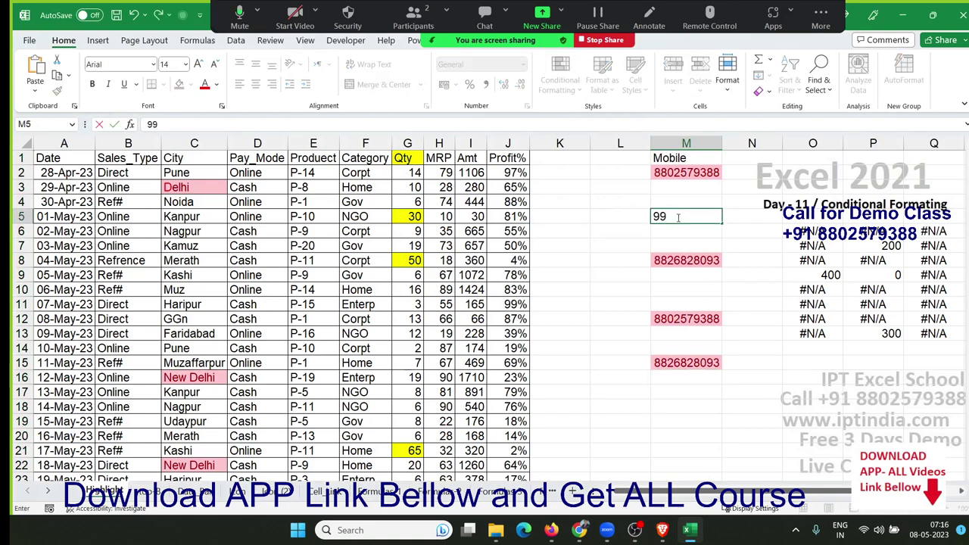
{"action": "key", "text": "Return"}
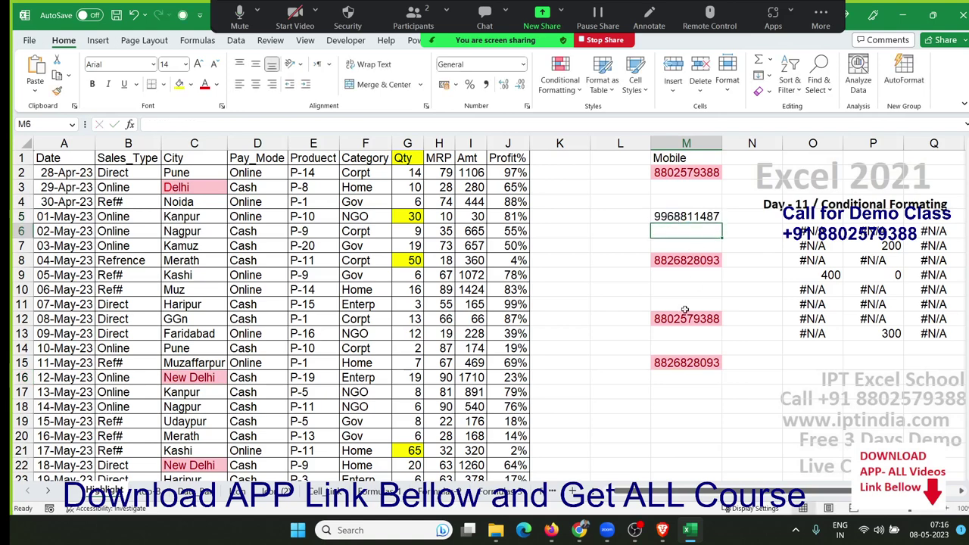
{"action": "left_click", "coordinate": [683, 428]}
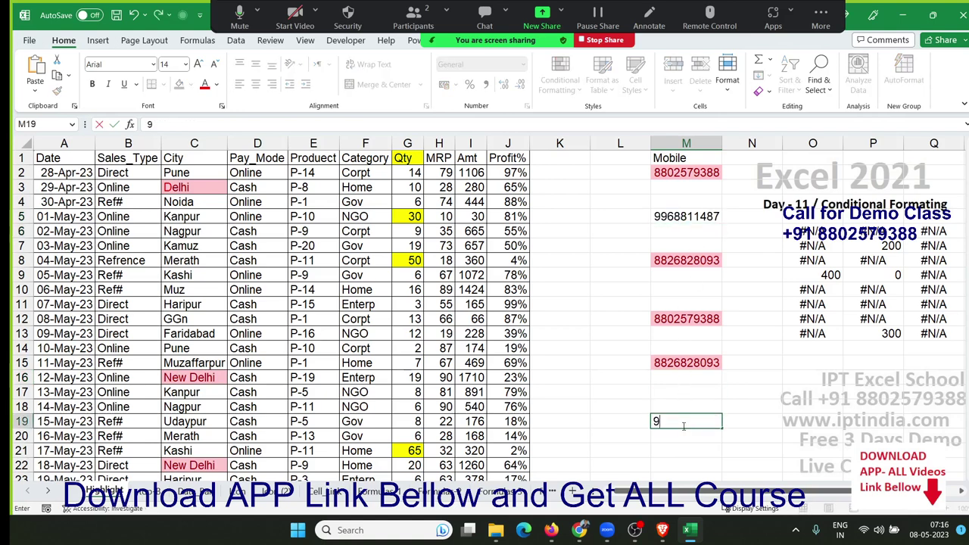
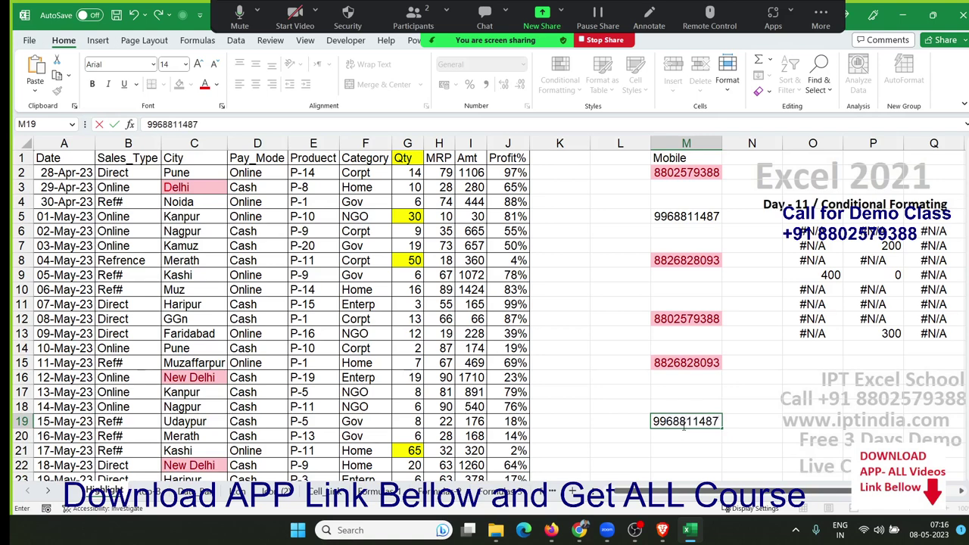
{"action": "key", "text": "Return"}
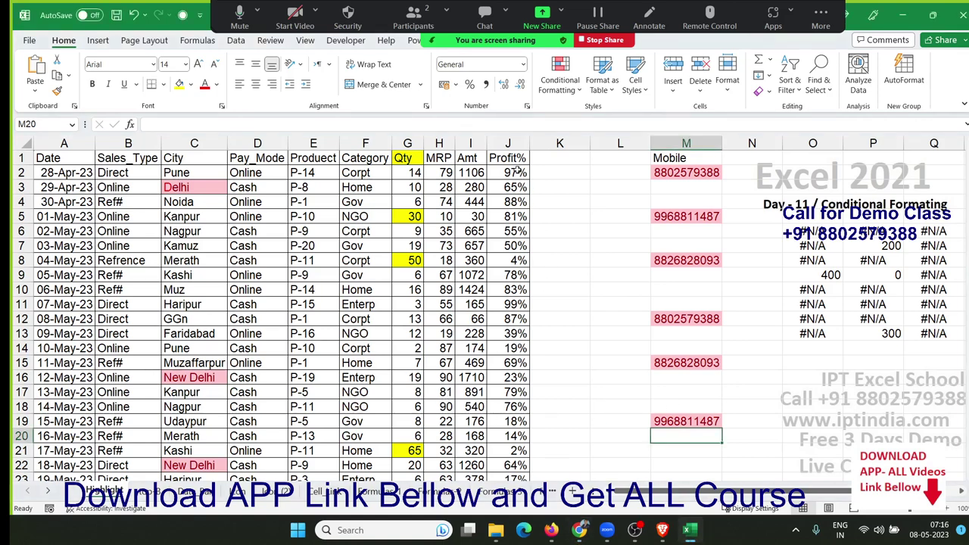
{"action": "left_click", "coordinate": [564, 99]}
{"action": "mouse_move", "coordinate": [606, 119]}
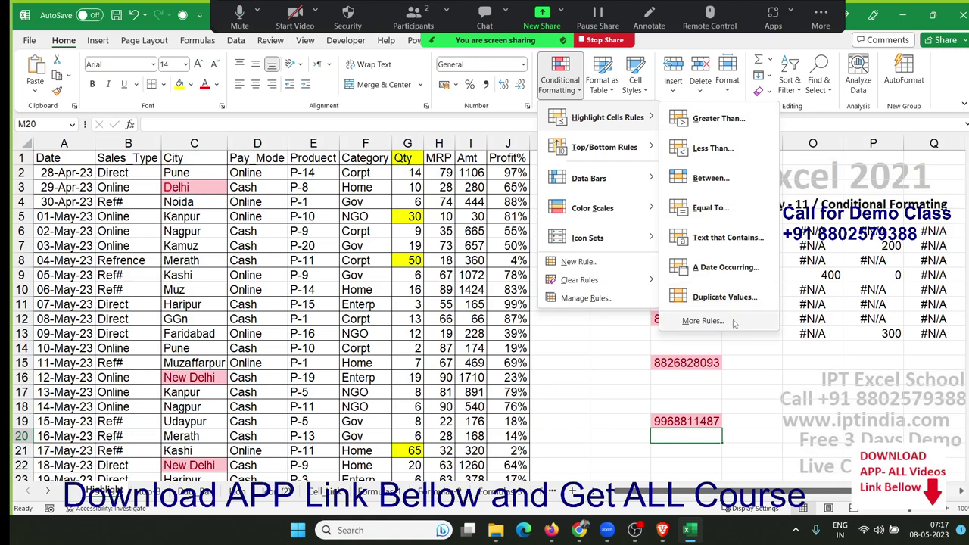
{"action": "left_click", "coordinate": [704, 321]}
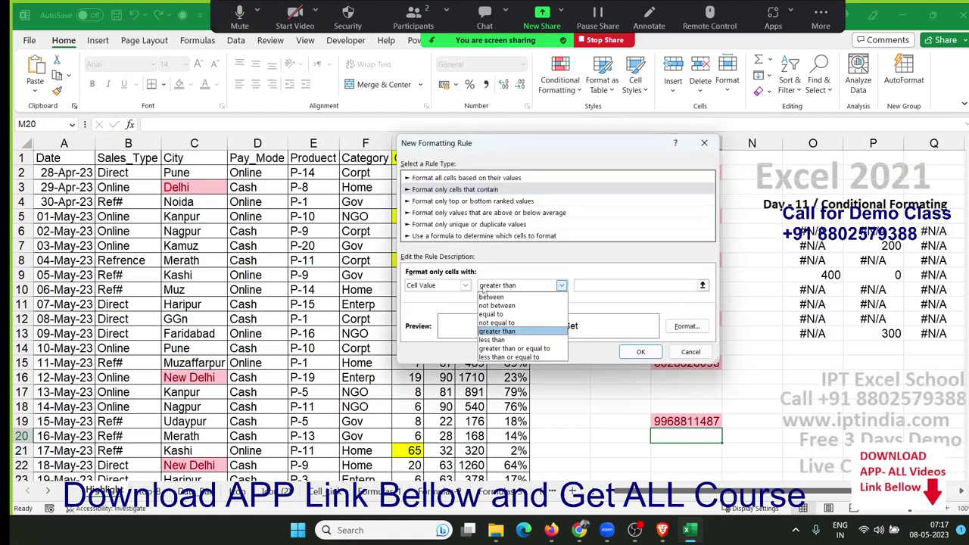
{"action": "left_click", "coordinate": [485, 288]}
{"action": "left_click", "coordinate": [496, 331]}
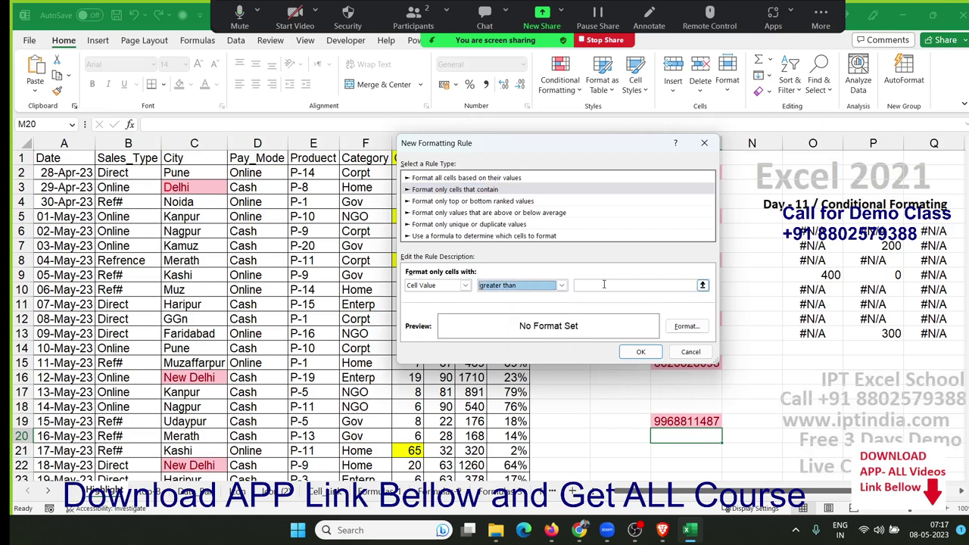
{"action": "left_click", "coordinate": [686, 327]}
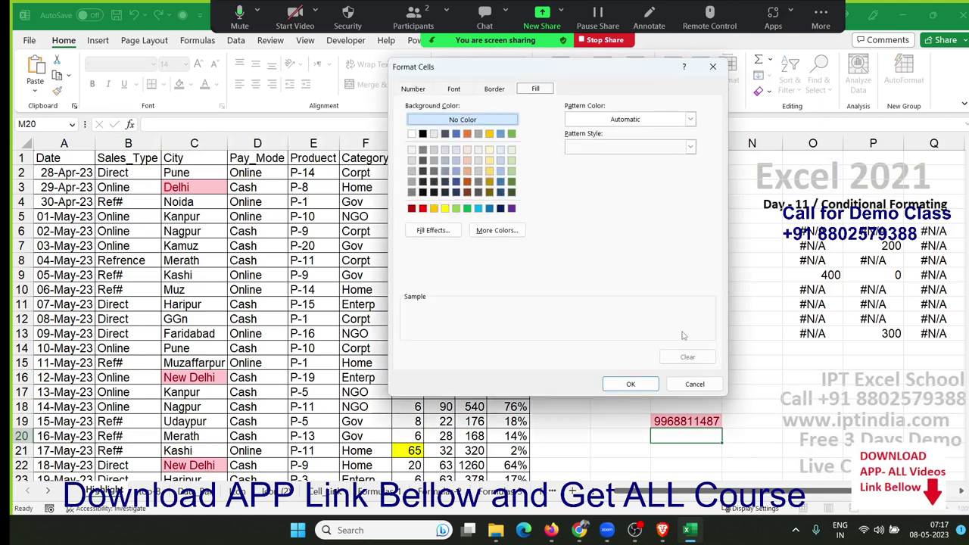
{"action": "left_click", "coordinate": [694, 384]}
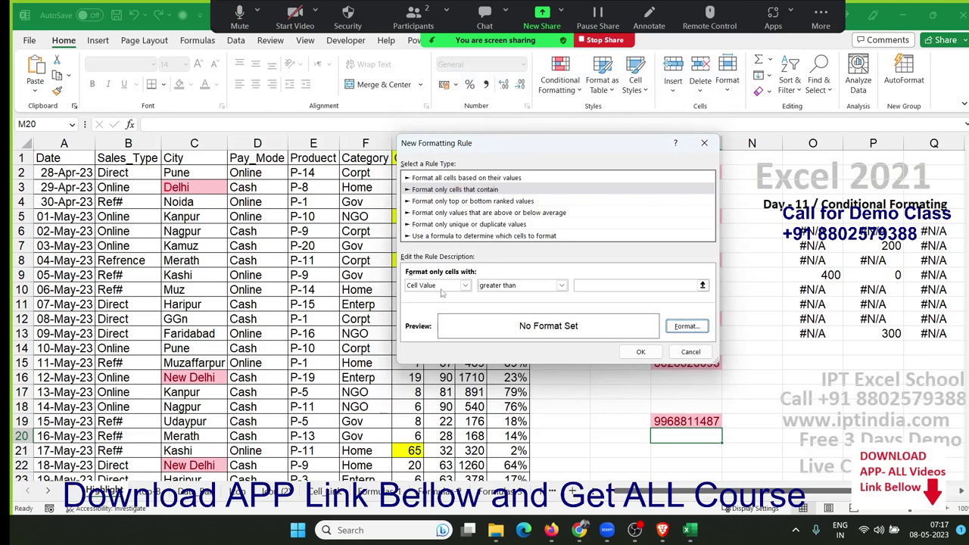
{"action": "left_click", "coordinate": [441, 288]}
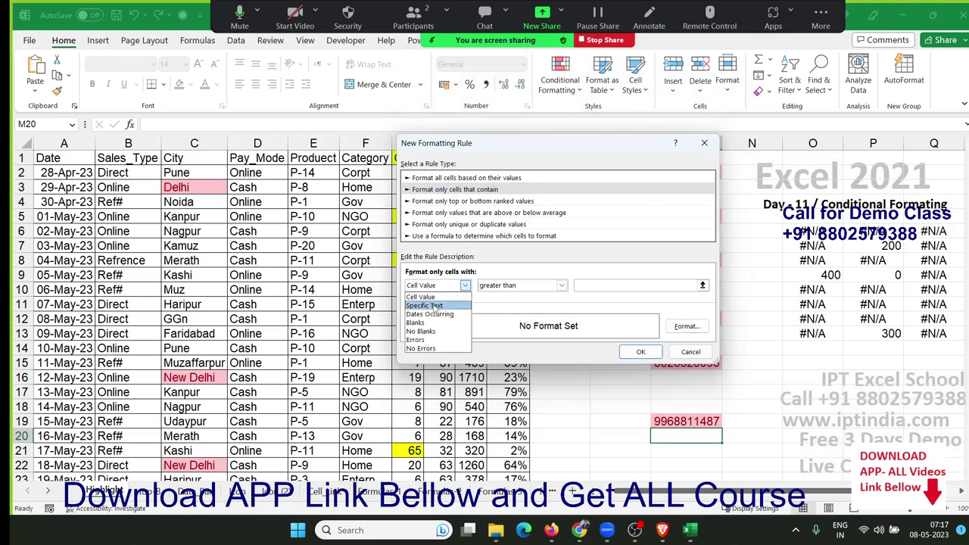
{"action": "left_click", "coordinate": [436, 306]}
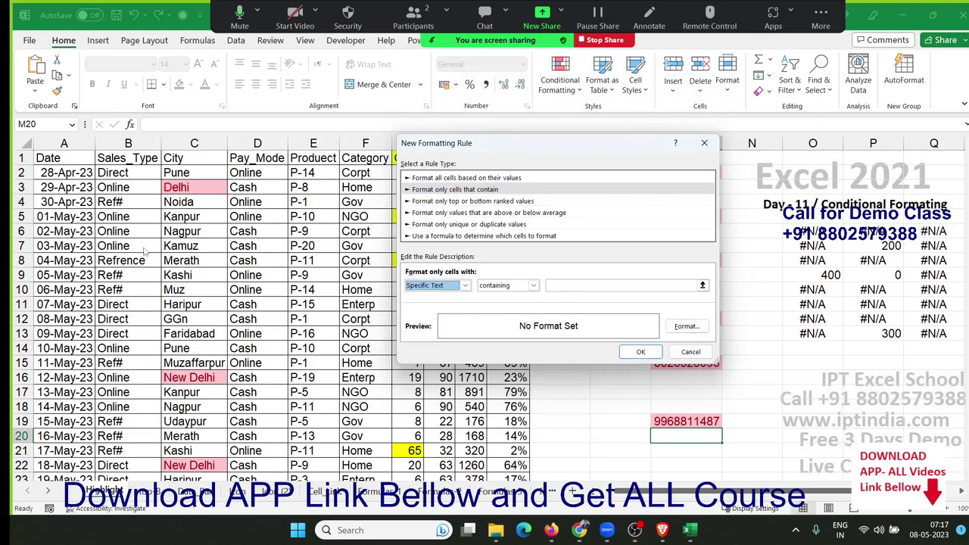
{"action": "left_click", "coordinate": [533, 286]}
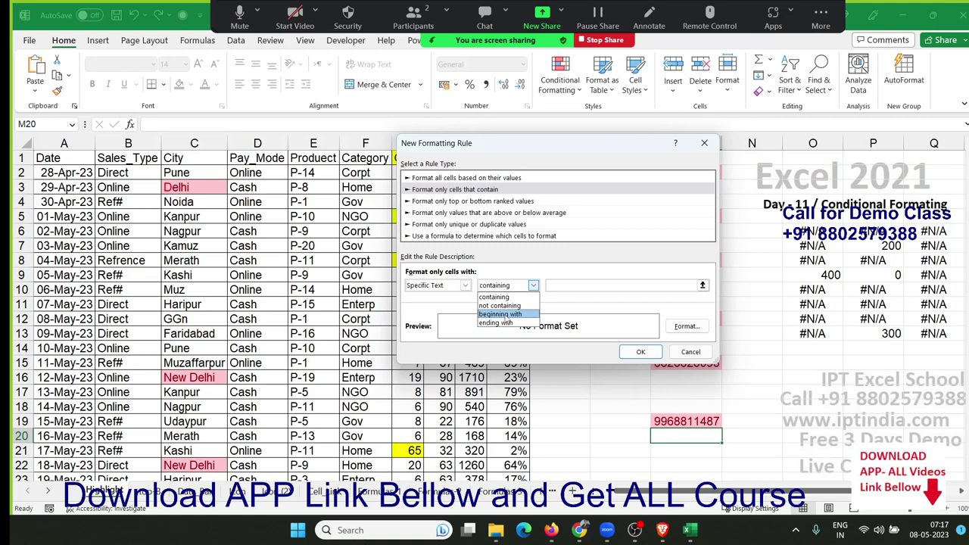
{"action": "left_click", "coordinate": [422, 286]}
{"action": "left_click", "coordinate": [426, 289]}
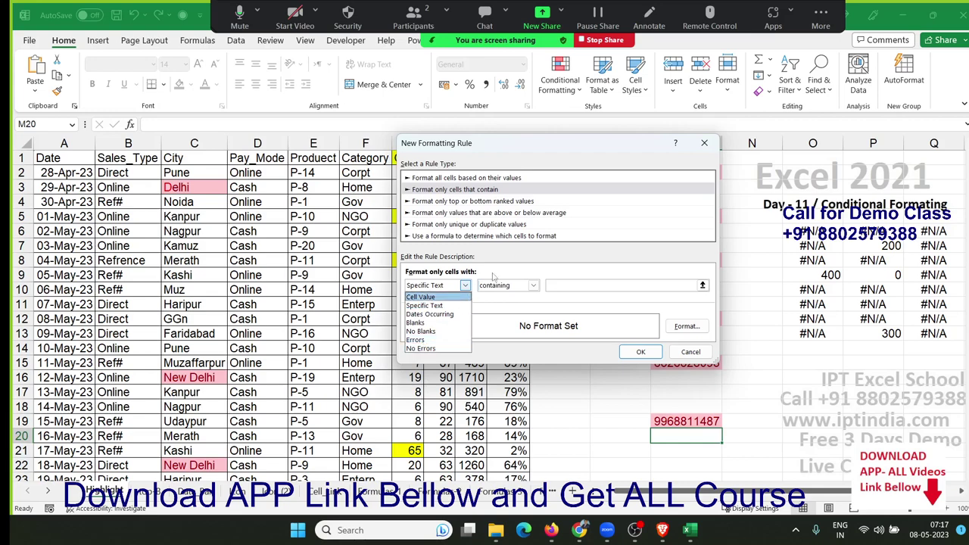
{"action": "key", "text": "Escape"}
{"action": "key", "text": "Escape"}
Step: Select the O6:T13 block of =NA() errors and numeric values
{"action": "left_click", "coordinate": [814, 230]}
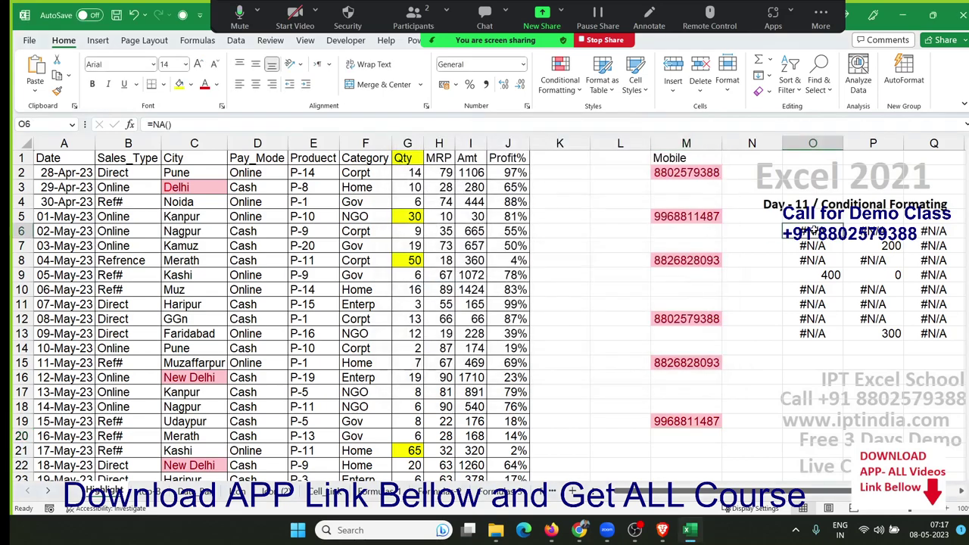
{"action": "key", "text": "Right"}
{"action": "key", "text": "Right"}
{"action": "key", "text": "Right"}
{"action": "key", "text": "Right"}
{"action": "key", "text": "Right"}
{"action": "key", "text": "Right"}
{"action": "key", "text": "Right"}
{"action": "key", "text": "Right"}
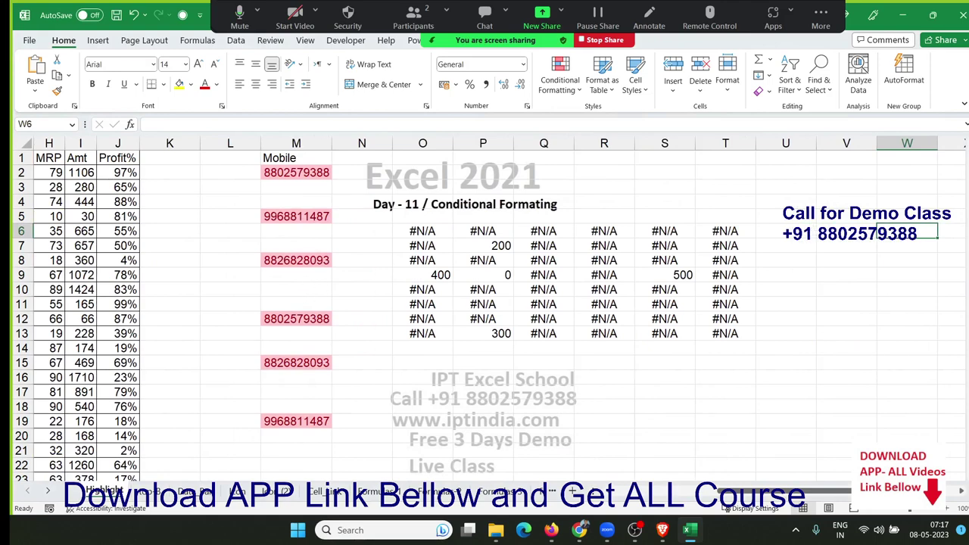
{"action": "key", "text": "alt+Tab"}
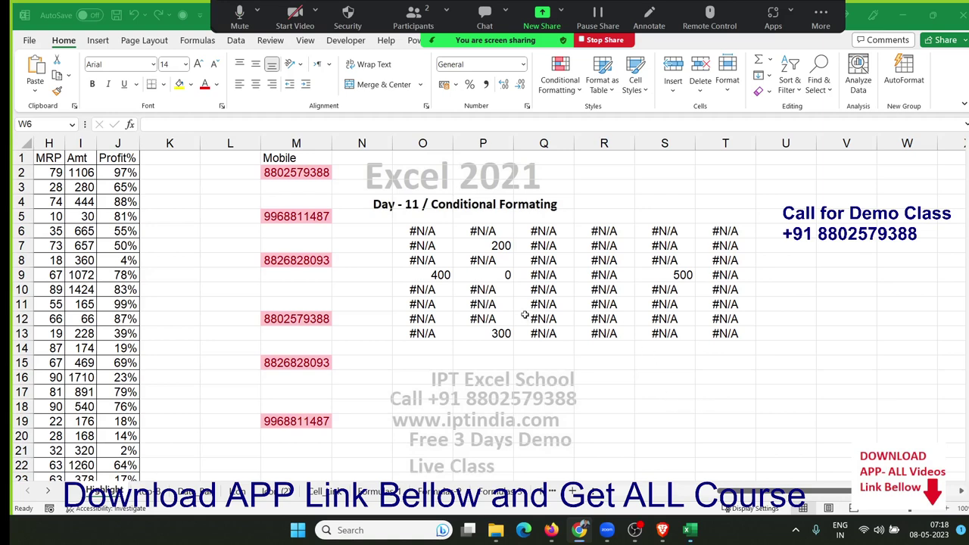
{"action": "mouse_move", "coordinate": [412, 234]}
{"action": "left_mouse_down"}
{"action": "mouse_move", "coordinate": [604, 270]}
{"action": "mouse_move", "coordinate": [725, 333]}
{"action": "left_mouse_up"}
Step: Create a new rule that formats only cells containing errors
{"action": "left_click", "coordinate": [565, 83]}
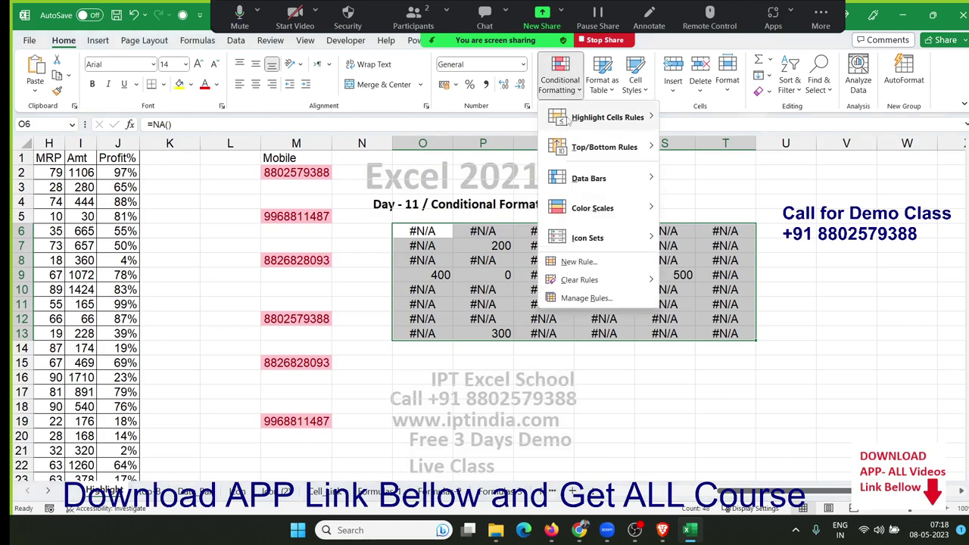
{"action": "mouse_move", "coordinate": [569, 118]}
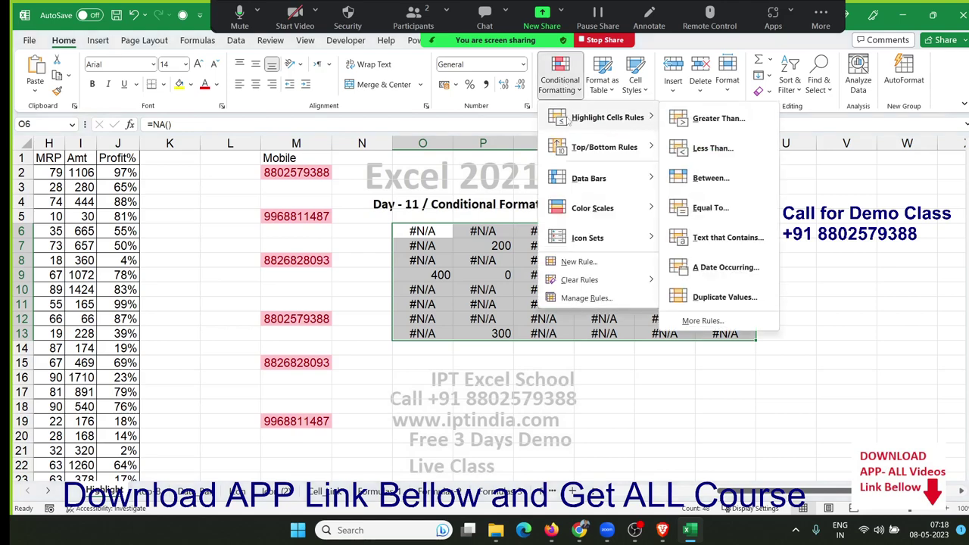
{"action": "left_click", "coordinate": [703, 321]}
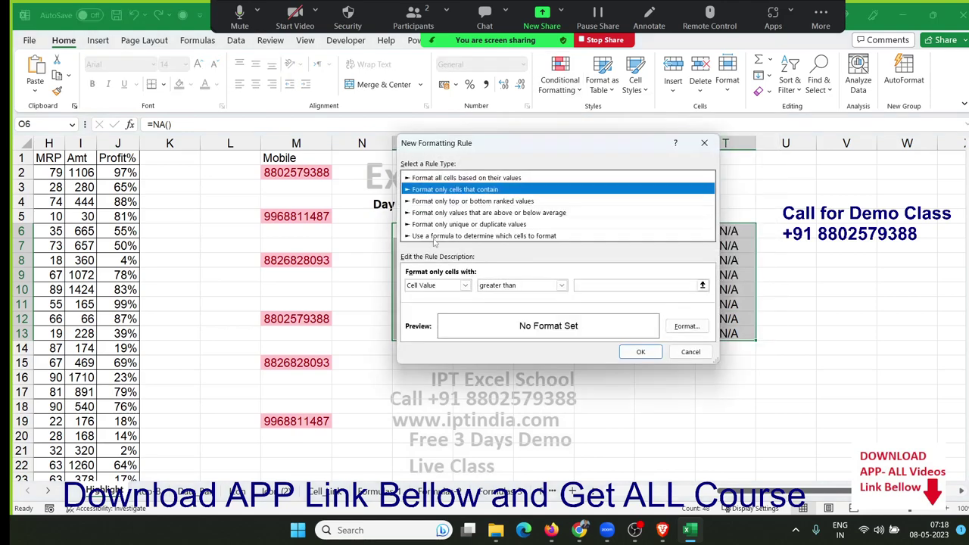
{"action": "left_click", "coordinate": [432, 285]}
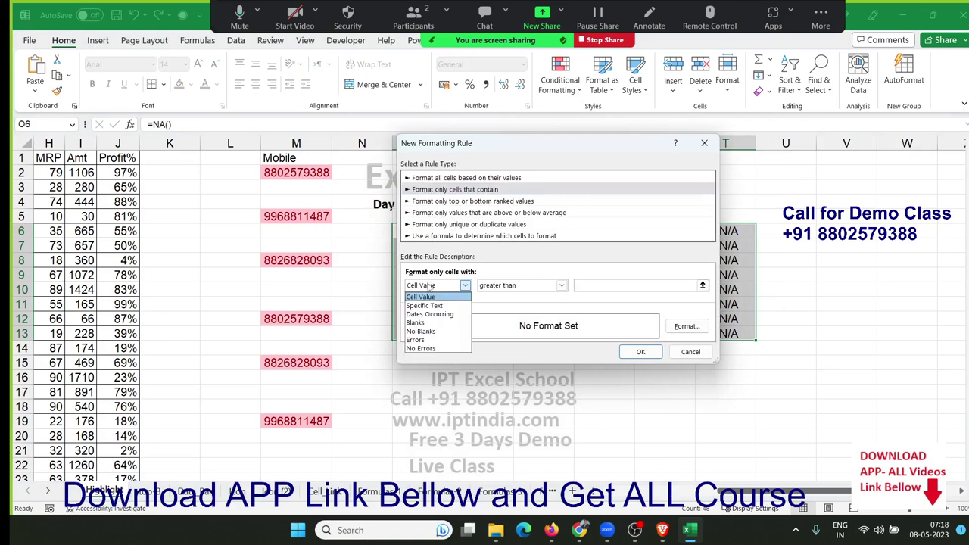
{"action": "left_click", "coordinate": [419, 341]}
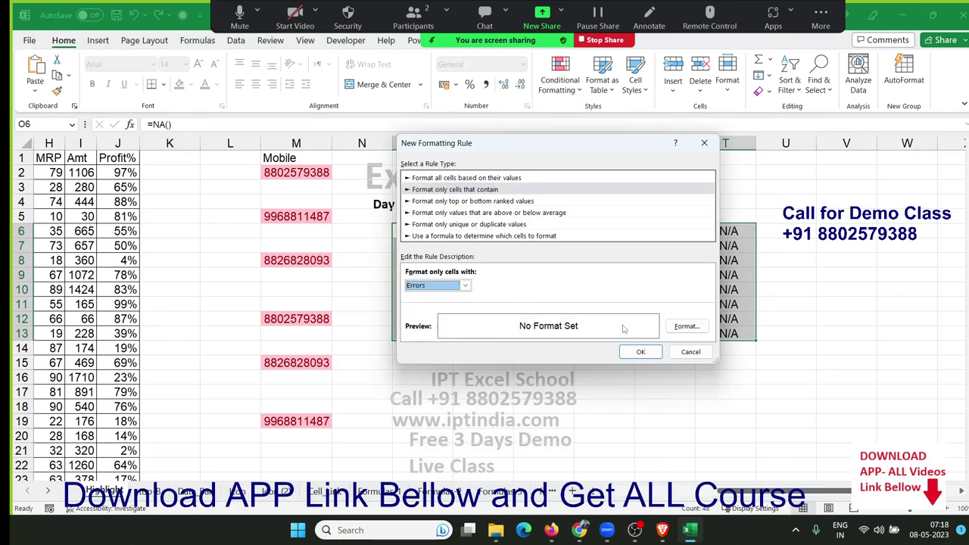
Step: Give the error rule a white font colour and apply it to O6:T13
{"action": "left_click", "coordinate": [669, 327]}
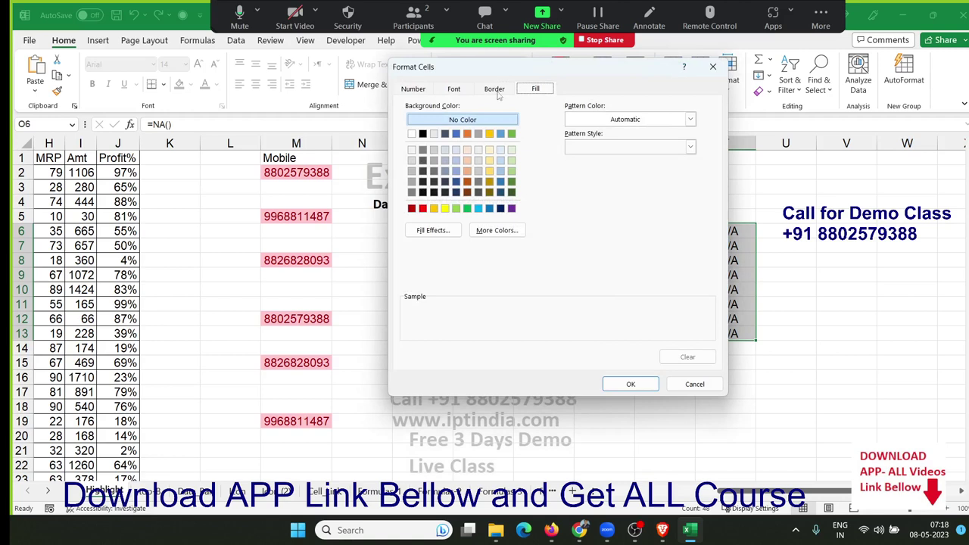
{"action": "left_click", "coordinate": [464, 90]}
{"action": "left_click", "coordinate": [596, 200]}
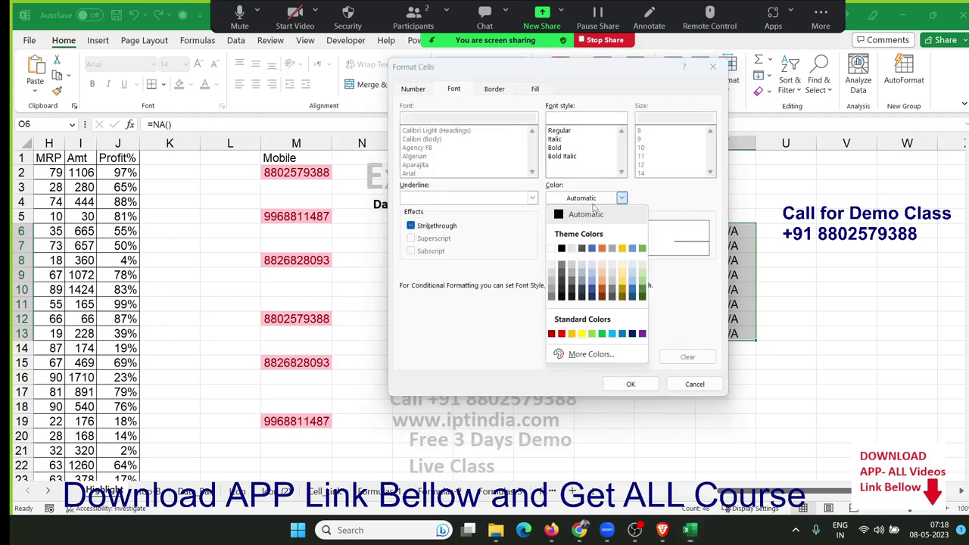
{"action": "left_click", "coordinate": [556, 251]}
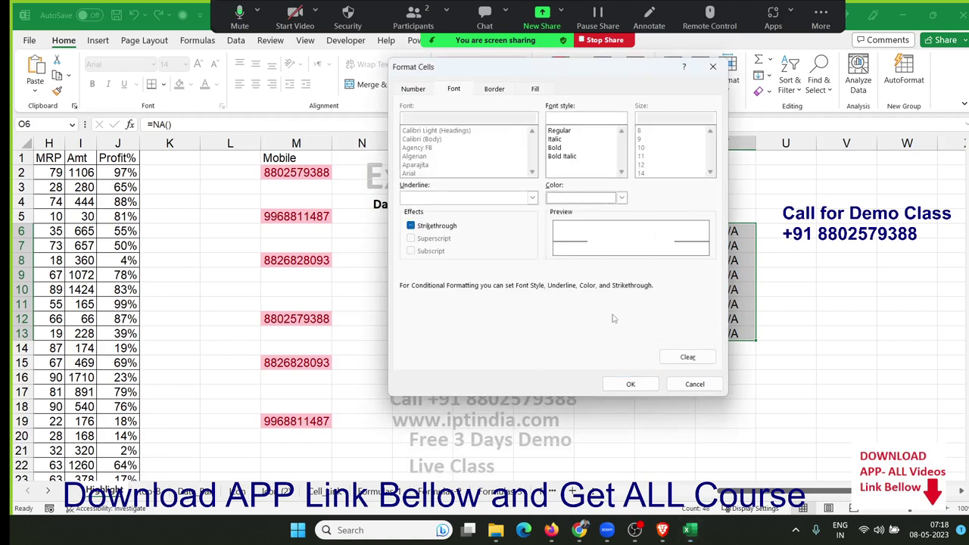
{"action": "left_click", "coordinate": [625, 386]}
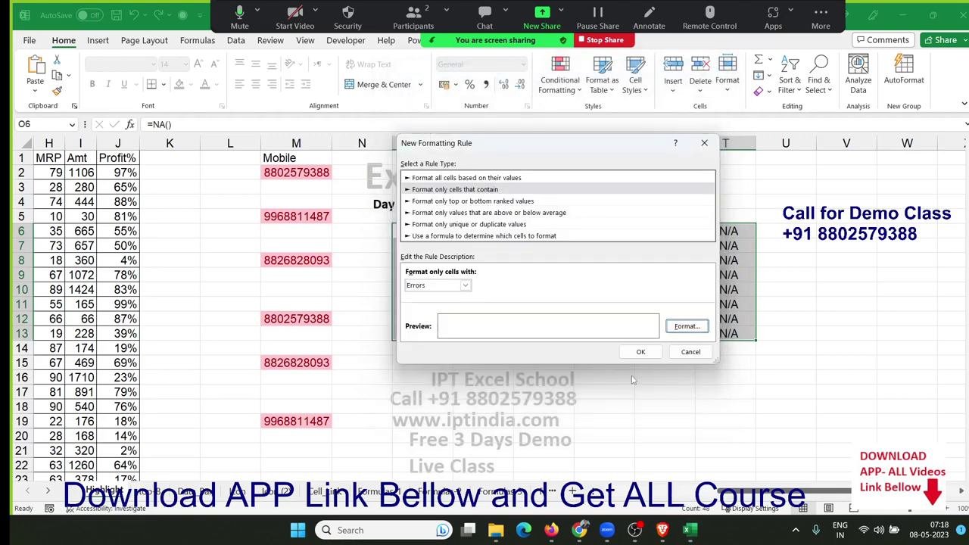
{"action": "left_click", "coordinate": [638, 352]}
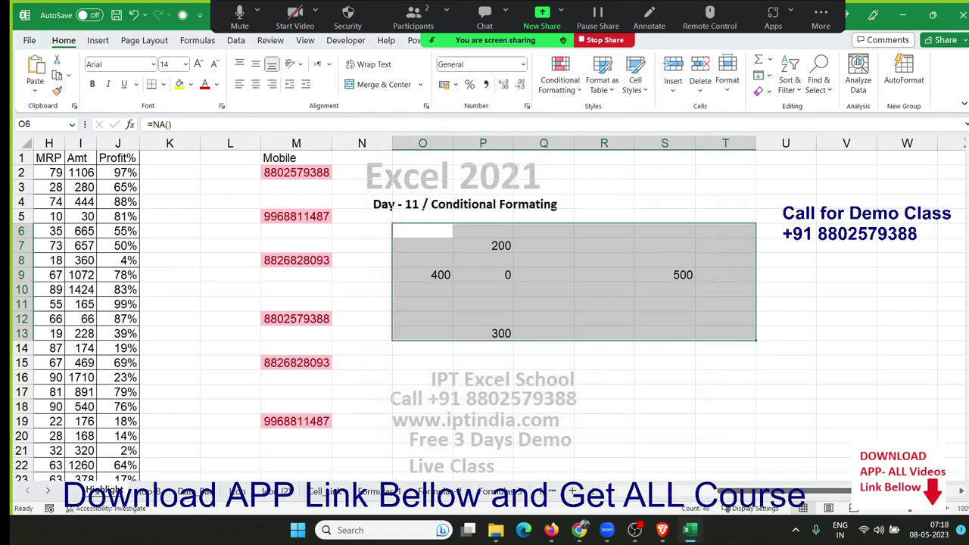
{"action": "left_click", "coordinate": [579, 530]}
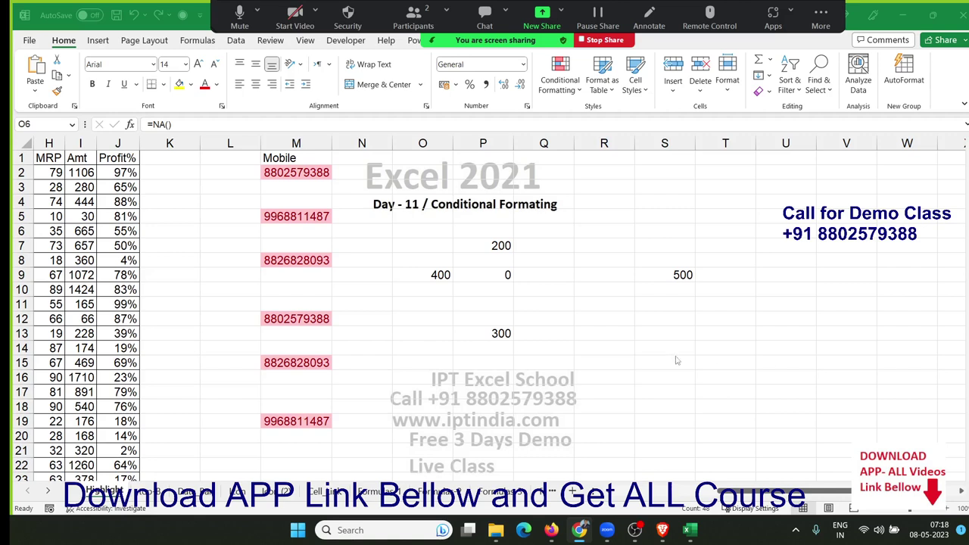
{"action": "key", "text": "alt+Tab"}
Step: Return to the sales data sheet and select the top Qty cells
{"action": "left_click", "coordinate": [564, 350]}
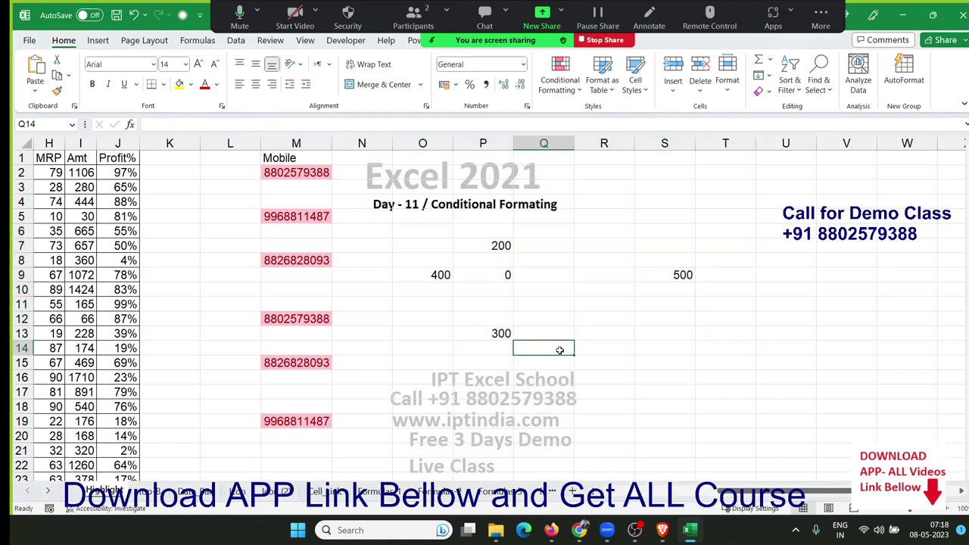
{"action": "scroll", "coordinate": [500, 318], "scroll_direction": "left", "scroll_amount": 7}
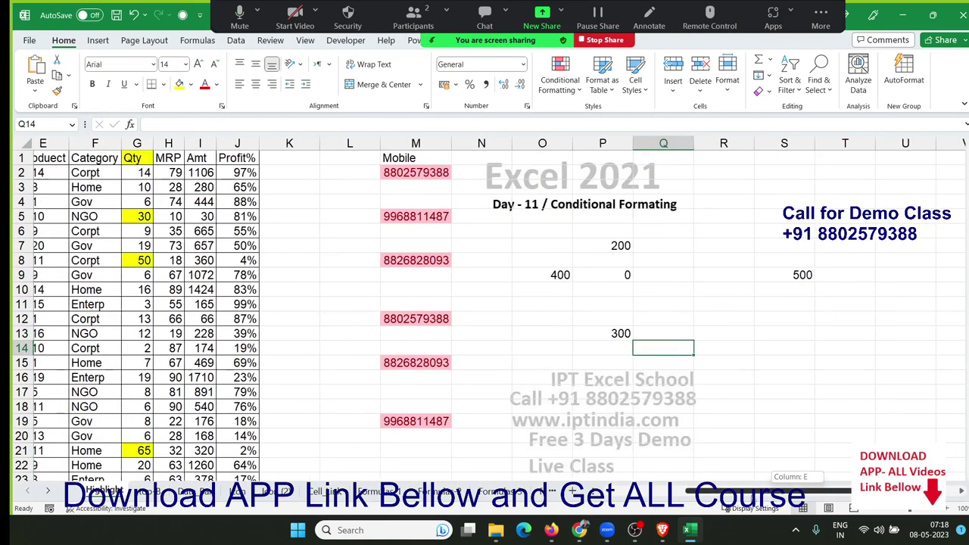
{"action": "left_click", "coordinate": [165, 492]}
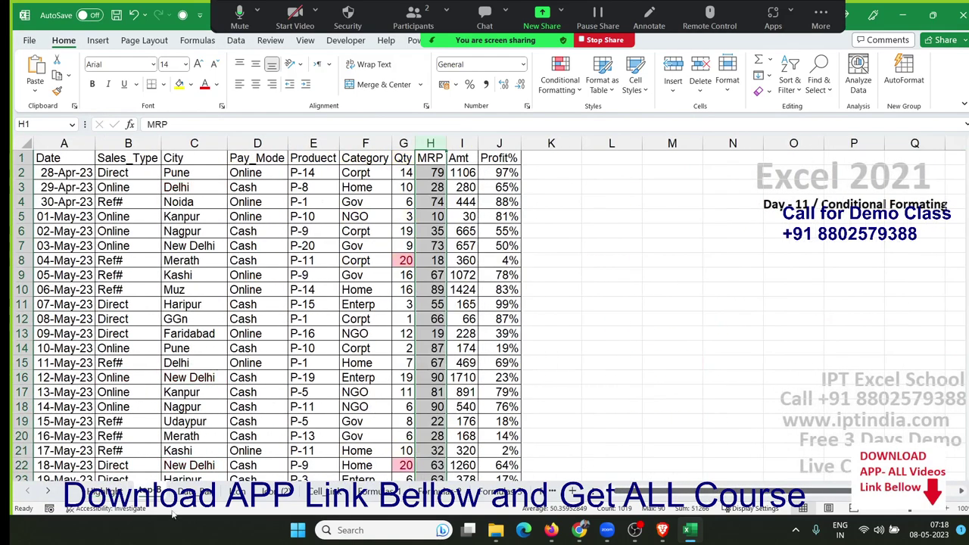
{"action": "left_click", "coordinate": [262, 320]}
{"action": "left_click_drag", "start_coordinate": [403, 187], "coordinate": [403, 173]}
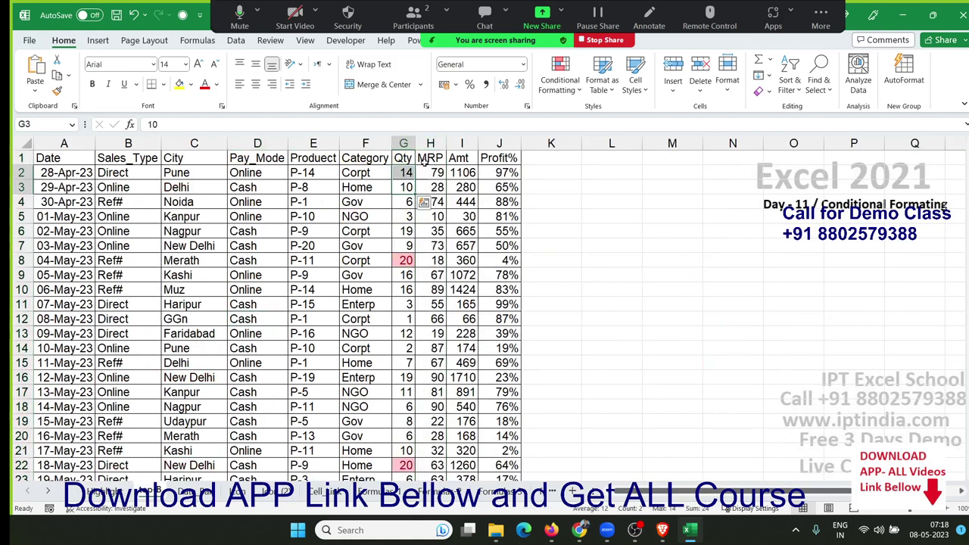
Step: Clear the existing highlight rules from the entire sheet
{"action": "left_click", "coordinate": [560, 80]}
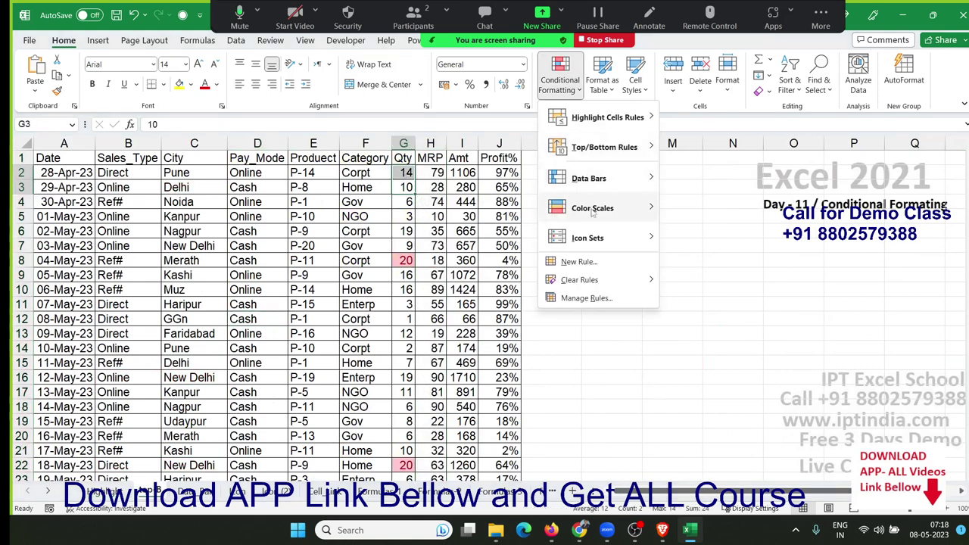
{"action": "mouse_move", "coordinate": [591, 280]}
{"action": "left_click", "coordinate": [730, 299]}
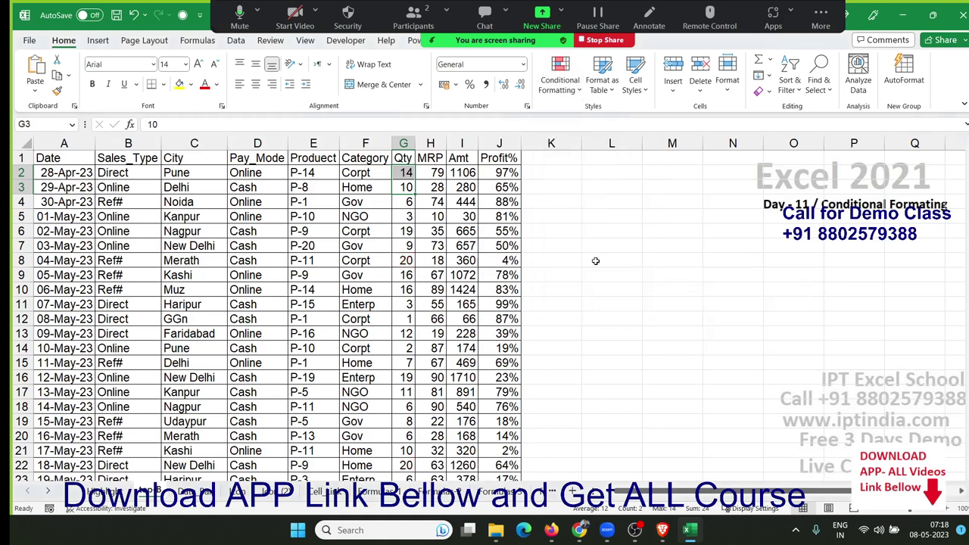
{"action": "left_click", "coordinate": [404, 144]}
Step: Highlight the top 10 Qty values in column G with a light red fill
{"action": "left_click", "coordinate": [561, 80]}
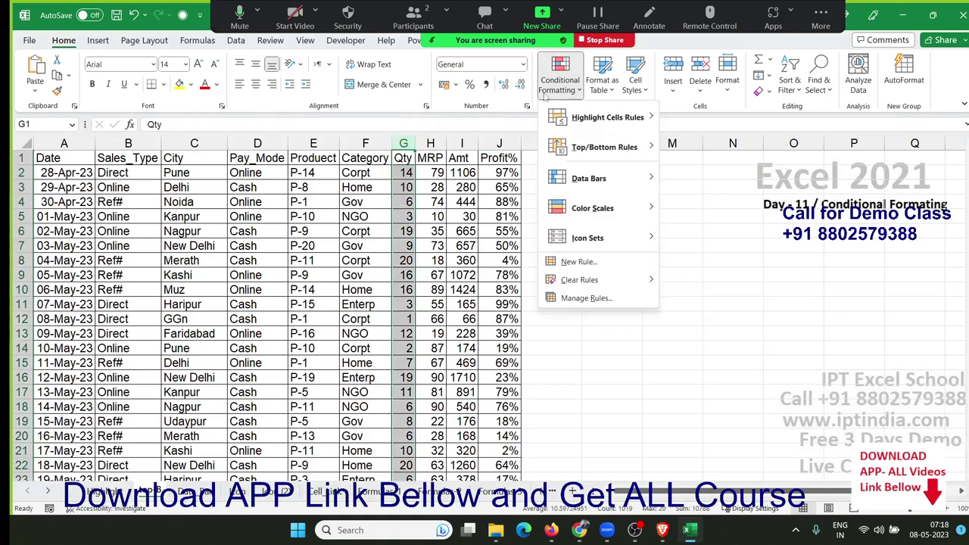
{"action": "mouse_move", "coordinate": [629, 147]}
{"action": "left_click", "coordinate": [718, 149]}
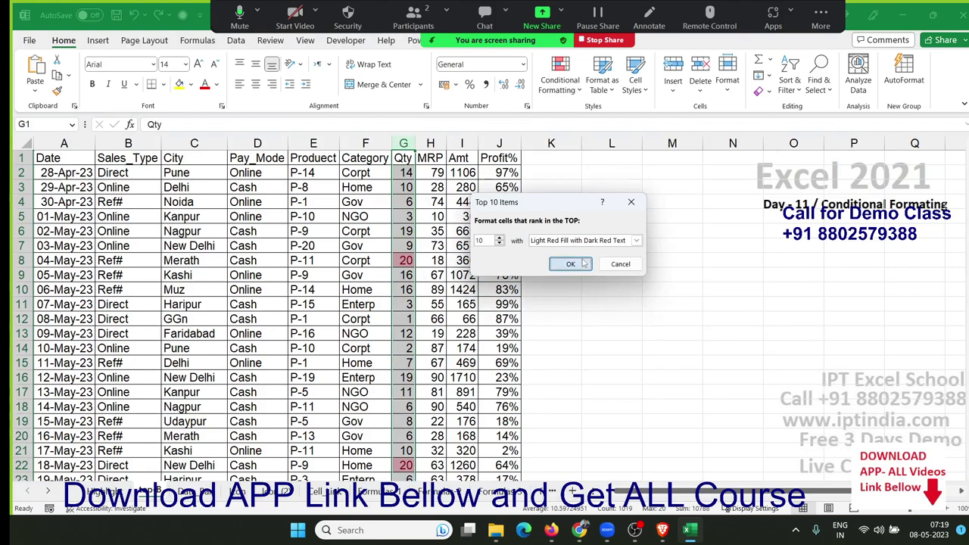
{"action": "left_click", "coordinate": [571, 263]}
{"action": "scroll", "coordinate": [452, 346], "scroll_direction": "down", "scroll_amount": 4}
{"action": "scroll", "coordinate": [452, 346], "scroll_direction": "down", "scroll_amount": 7}
{"action": "scroll", "coordinate": [453, 346], "scroll_direction": "down", "scroll_amount": 5}
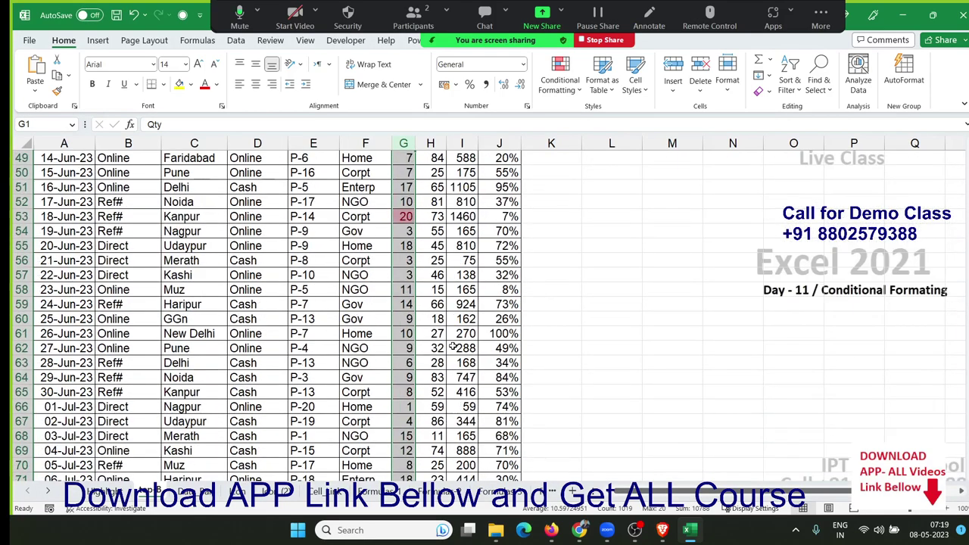
{"action": "scroll", "coordinate": [451, 348], "scroll_direction": "down", "scroll_amount": 6}
{"action": "scroll", "coordinate": [451, 352], "scroll_direction": "down", "scroll_amount": 11}
{"action": "scroll", "coordinate": [451, 351], "scroll_direction": "down", "scroll_amount": 9}
{"action": "scroll", "coordinate": [450, 352], "scroll_direction": "down", "scroll_amount": 6}
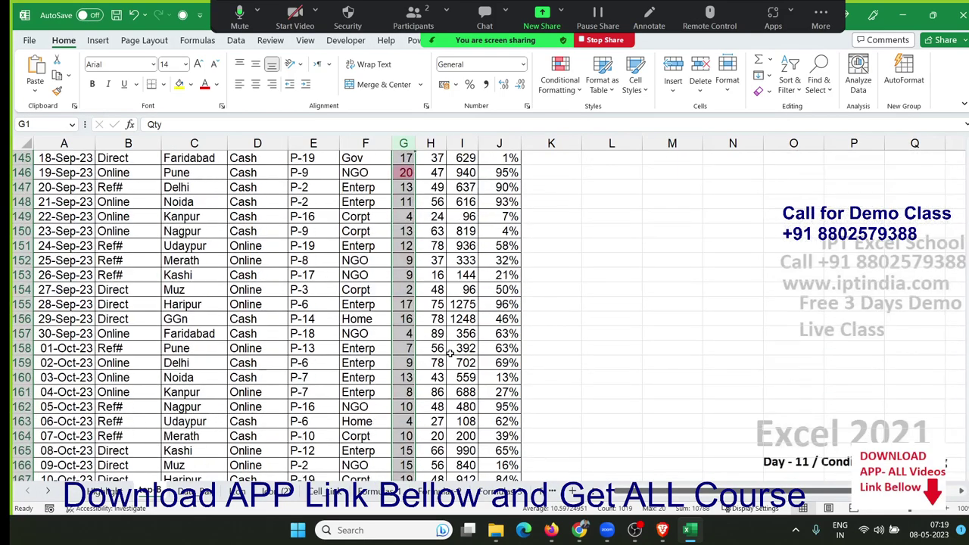
{"action": "scroll", "coordinate": [451, 352], "scroll_direction": "up", "scroll_amount": 4}
{"action": "scroll", "coordinate": [450, 351], "scroll_direction": "up", "scroll_amount": 12}
{"action": "scroll", "coordinate": [450, 352], "scroll_direction": "up", "scroll_amount": 9}
{"action": "scroll", "coordinate": [451, 351], "scroll_direction": "up", "scroll_amount": 7}
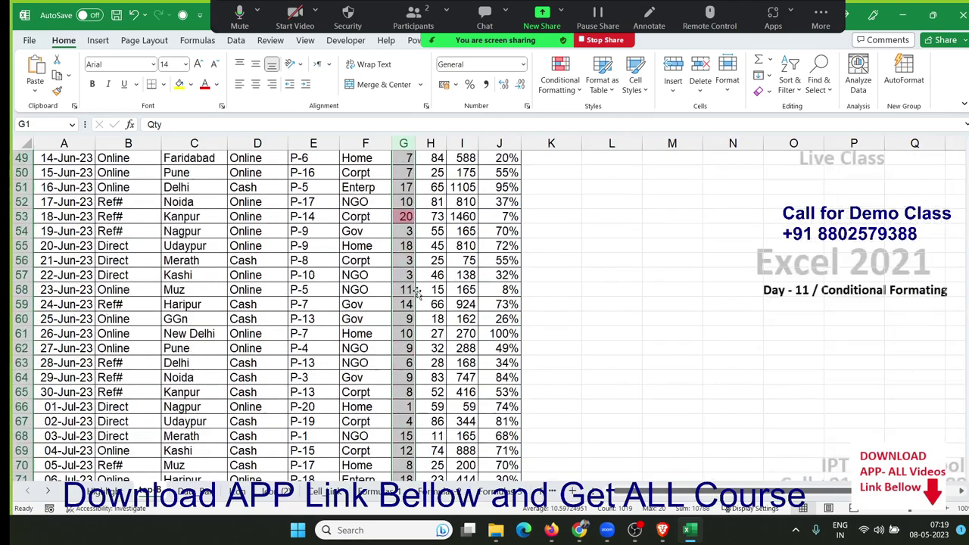
{"action": "scroll", "coordinate": [451, 351], "scroll_direction": "up", "scroll_amount": 11}
{"action": "scroll", "coordinate": [399, 248], "scroll_direction": "up", "scroll_amount": 5}
Step: Change the quantities in G6, G4 and G2 to 25, 27 and 29
{"action": "left_click", "coordinate": [401, 231]}
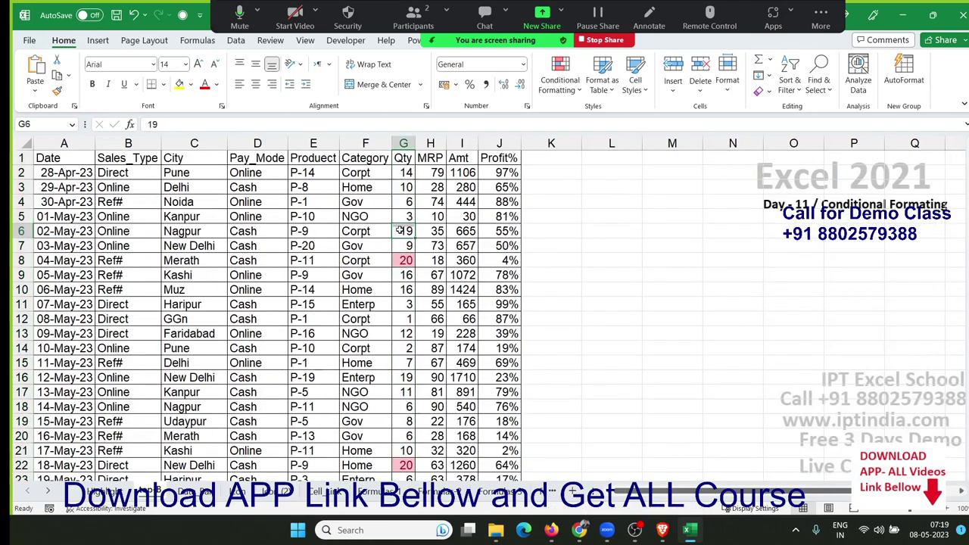
{"action": "type", "text": "25"}
{"action": "key", "text": "Return"}
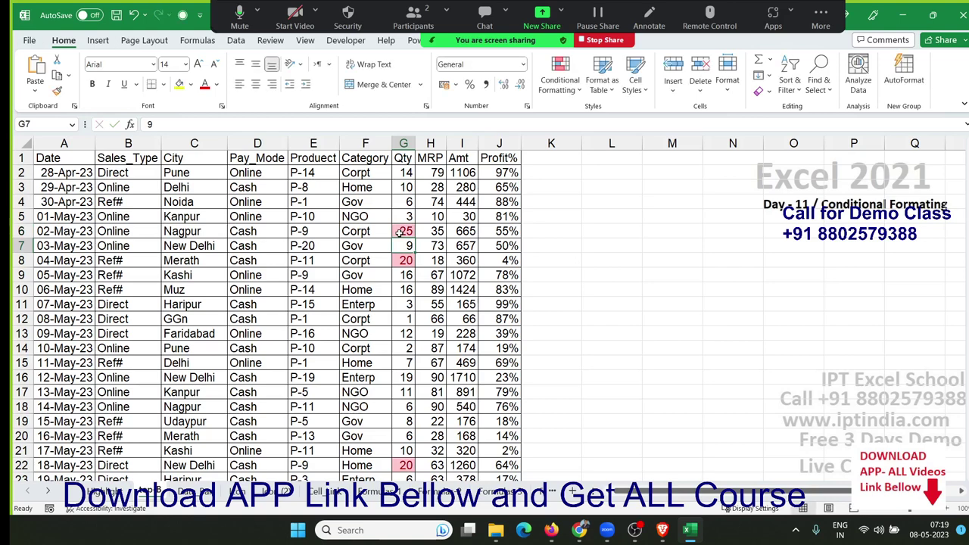
{"action": "key", "text": "Up"}
{"action": "key", "text": "Up"}
{"action": "key", "text": "Up"}
{"action": "type", "text": "27"}
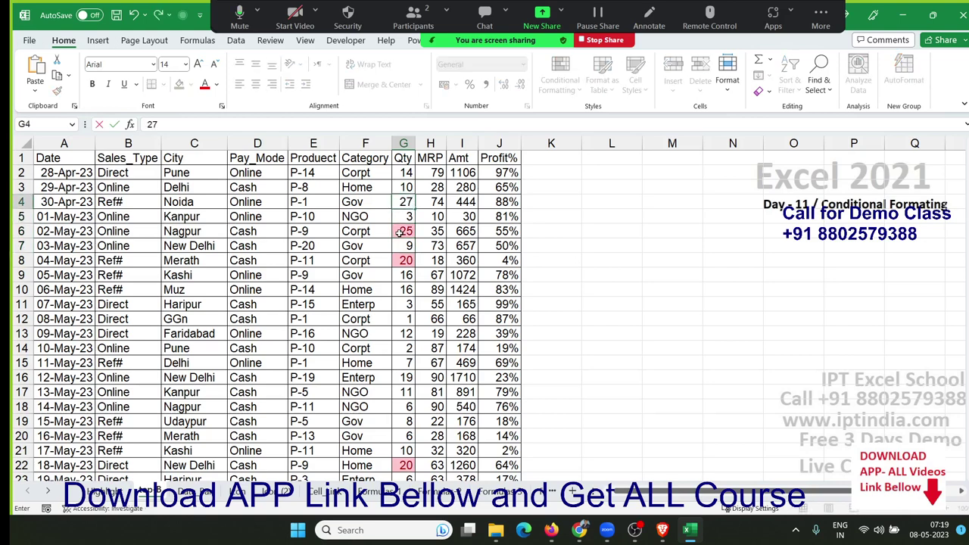
{"action": "key", "text": "Up"}
{"action": "key", "text": "Up"}
{"action": "type", "text": "29"}
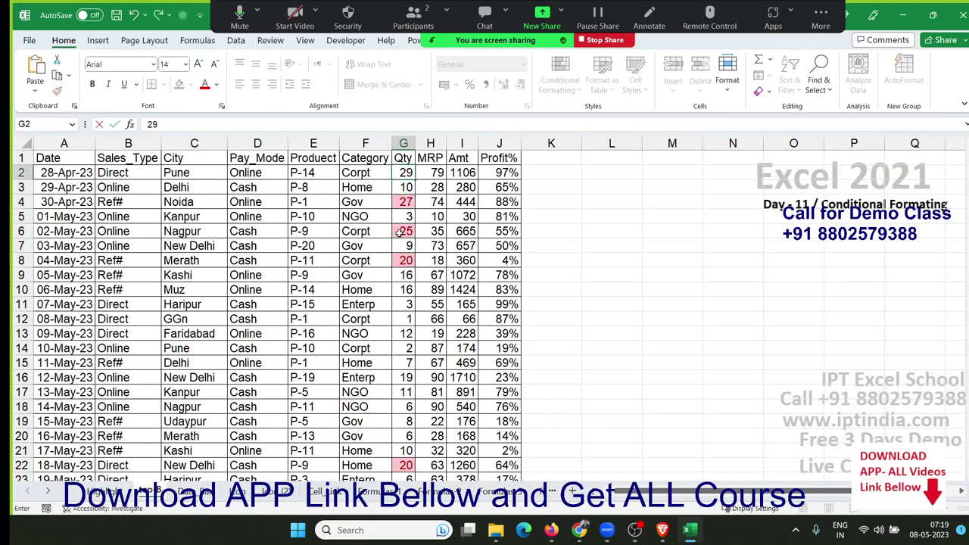
{"action": "key", "text": "Return"}
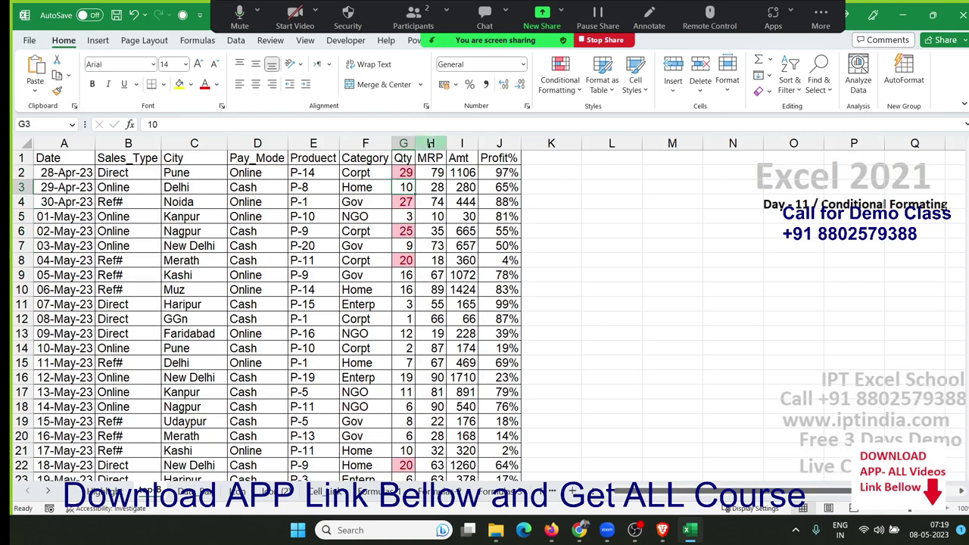
{"action": "left_click", "coordinate": [430, 143]}
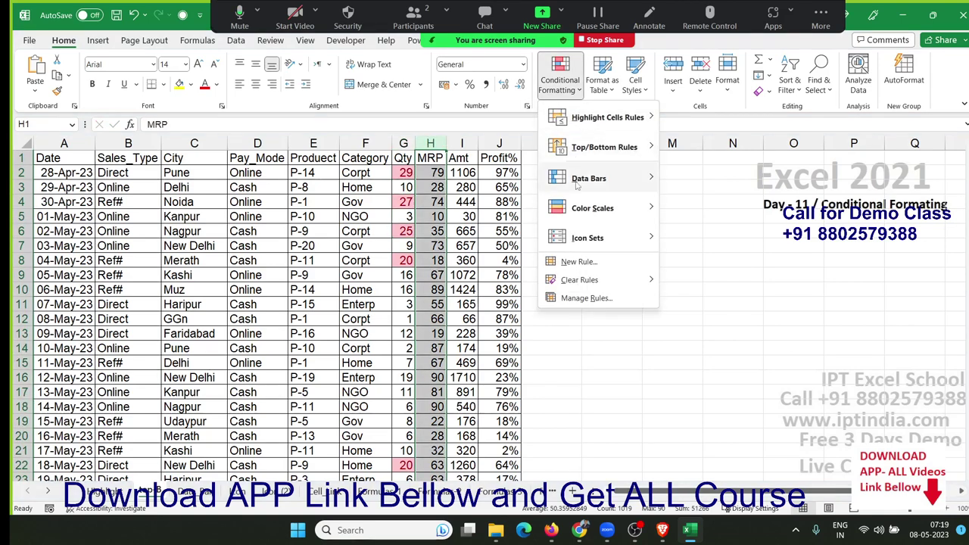
Step: Start an Above Average highlight rule for the MRP column, then cancel it unapplied
{"action": "mouse_move", "coordinate": [581, 154]}
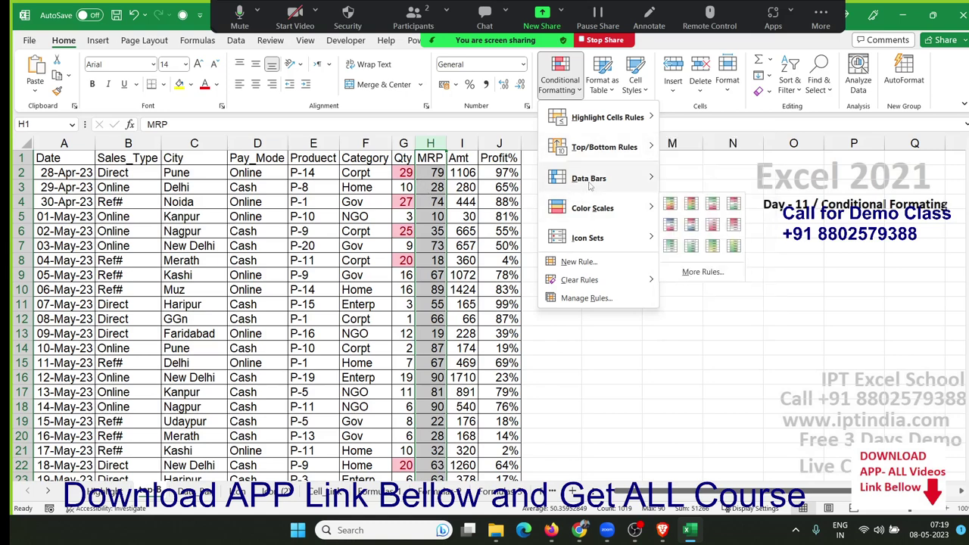
{"action": "mouse_move", "coordinate": [591, 186]}
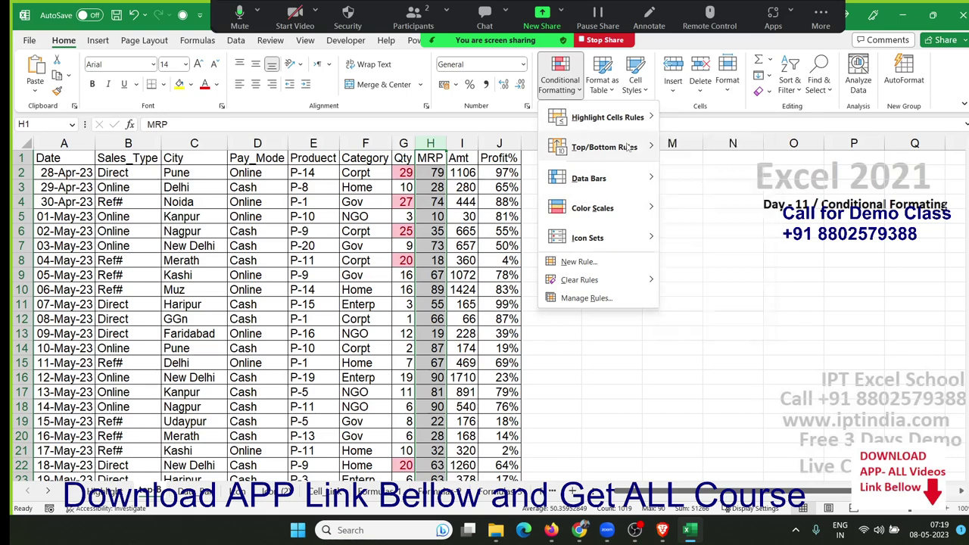
{"action": "mouse_move", "coordinate": [629, 146]}
{"action": "left_click", "coordinate": [695, 271]}
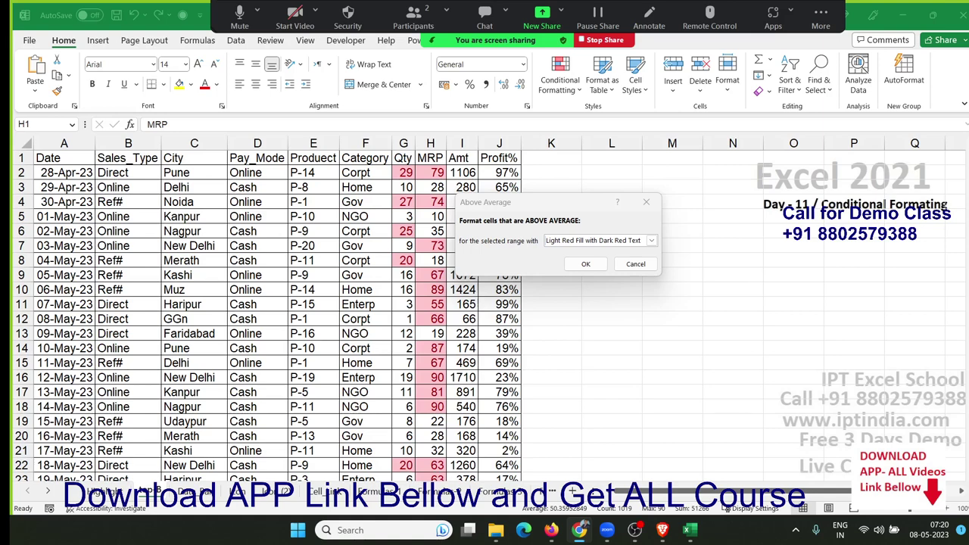
{"action": "left_click", "coordinate": [636, 263]}
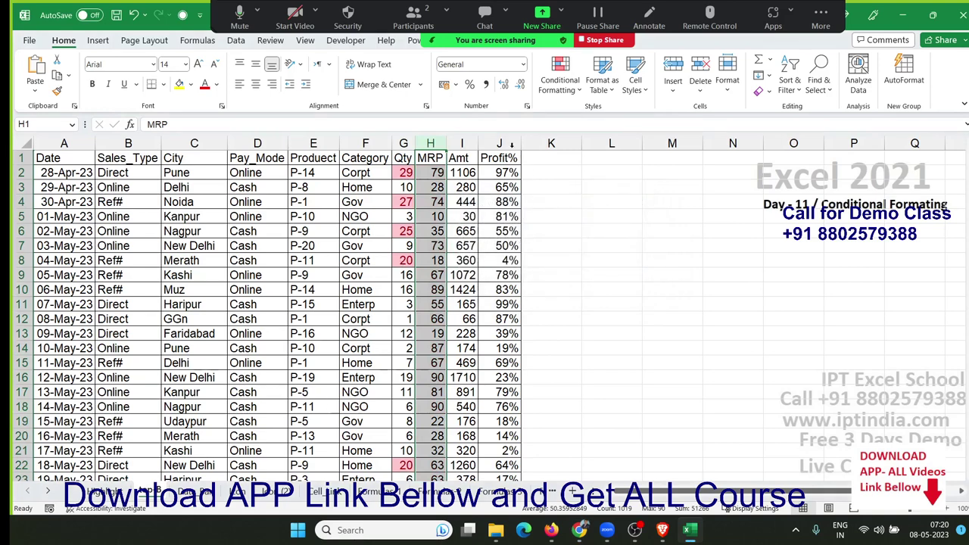
Step: Dismiss the Conditional Formatting menu and switch to the Data Bar sheet
{"action": "left_click", "coordinate": [559, 83]}
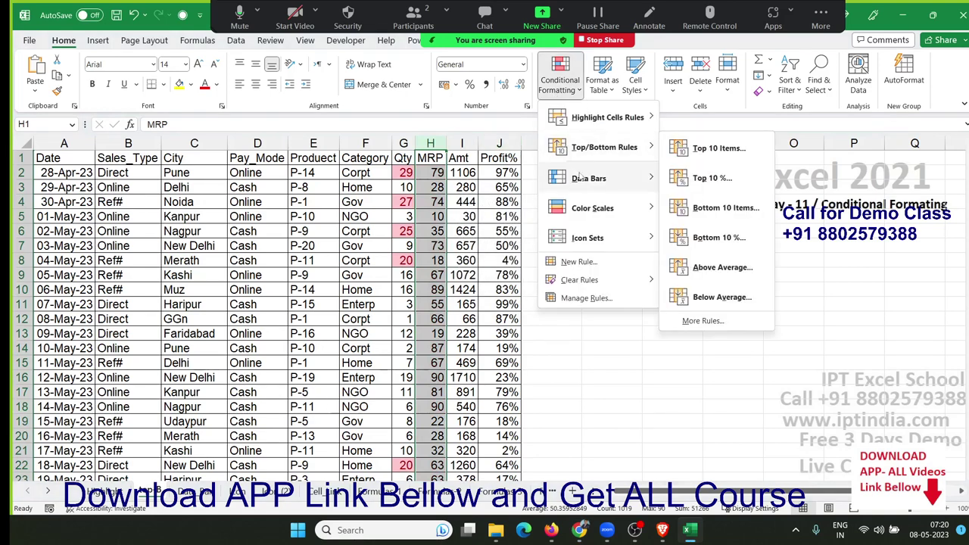
{"action": "mouse_move", "coordinate": [584, 163]}
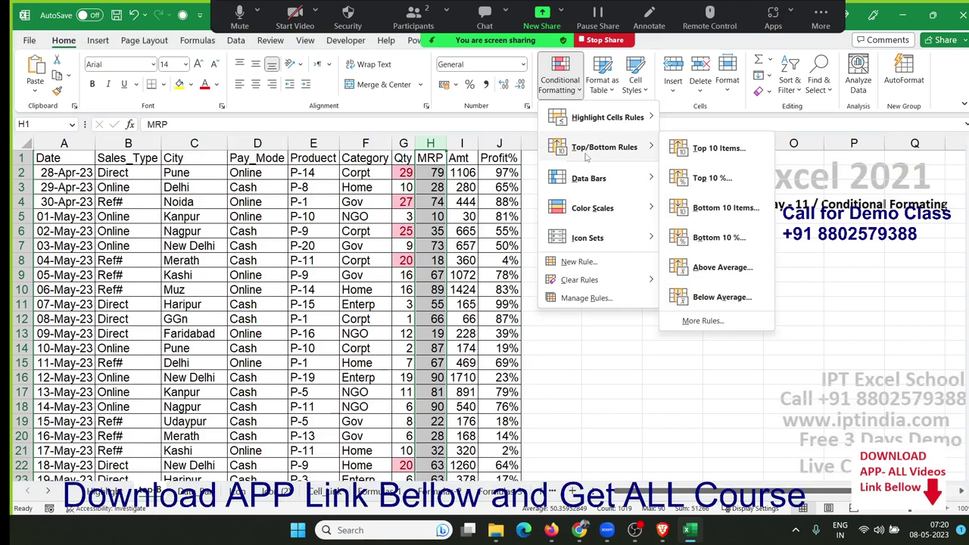
{"action": "mouse_move", "coordinate": [551, 187]}
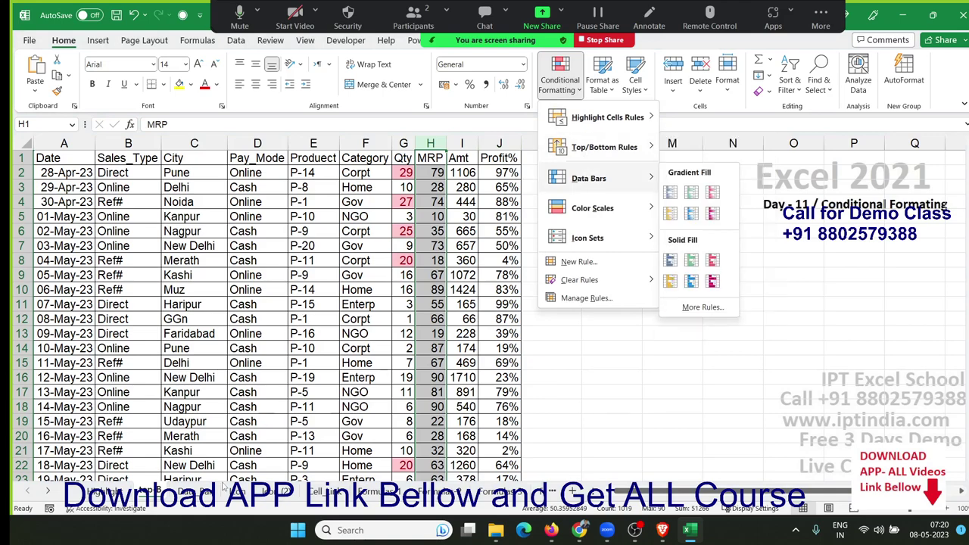
{"action": "key", "text": "Escape"}
{"action": "left_click", "coordinate": [195, 492]}
Step: Clear the conditional formatting rules from the entire Data Bar sheet
{"action": "left_click", "coordinate": [184, 319]}
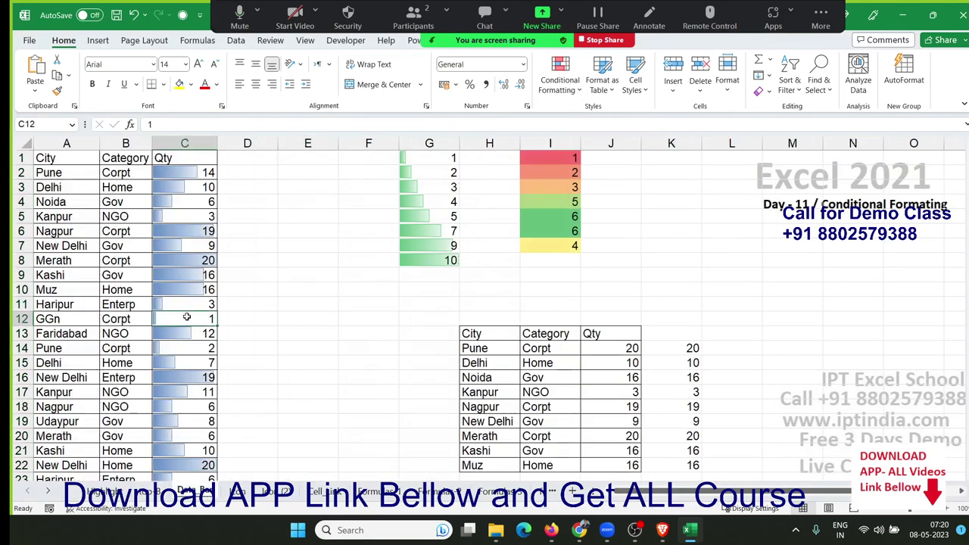
{"action": "scroll", "coordinate": [189, 313], "scroll_direction": "down", "scroll_amount": 3}
{"action": "scroll", "coordinate": [189, 308], "scroll_direction": "up", "scroll_amount": 3}
{"action": "left_click", "coordinate": [570, 88]}
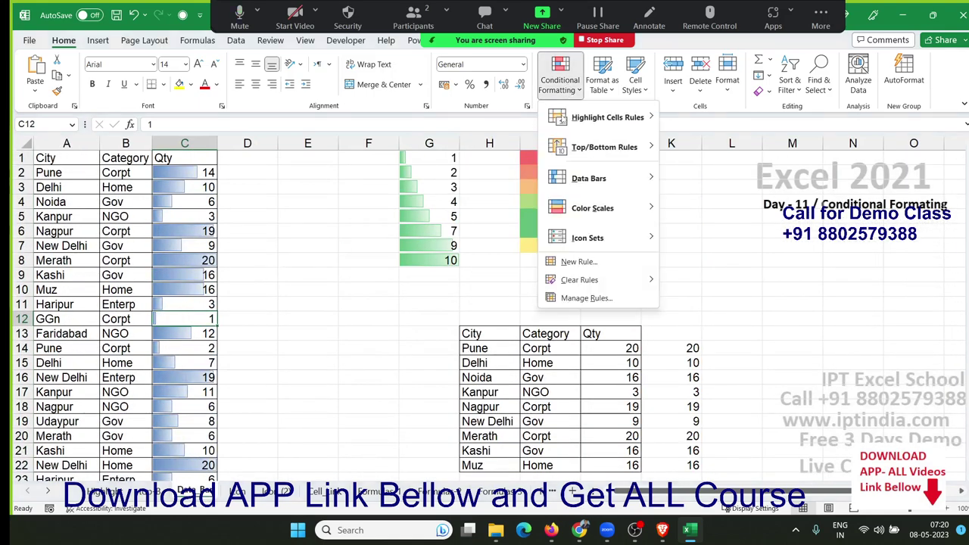
{"action": "mouse_move", "coordinate": [598, 280]}
{"action": "left_click", "coordinate": [683, 299]}
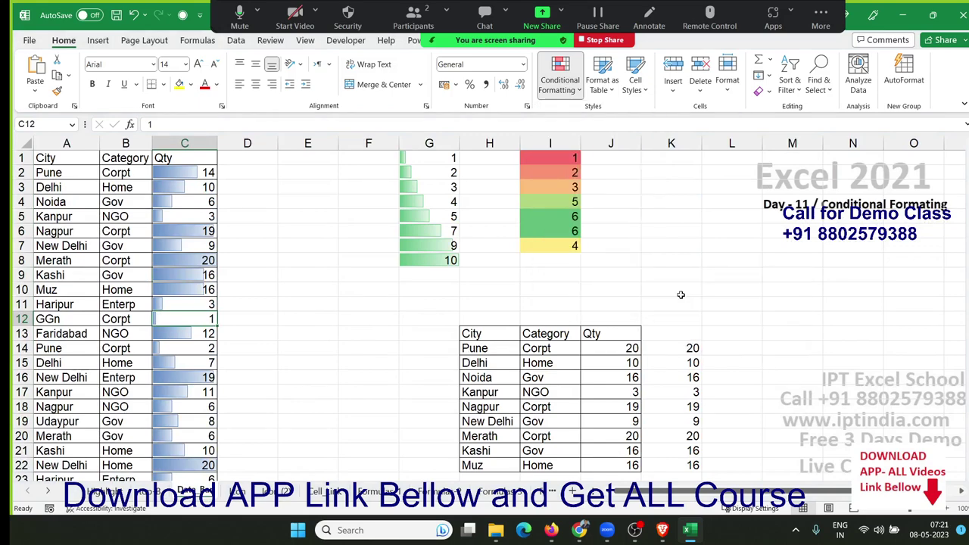
Step: Check the now-plain Qty values and select the whole Qty column
{"action": "left_click", "coordinate": [212, 198]}
{"action": "scroll", "coordinate": [189, 265], "scroll_direction": "down", "scroll_amount": 9}
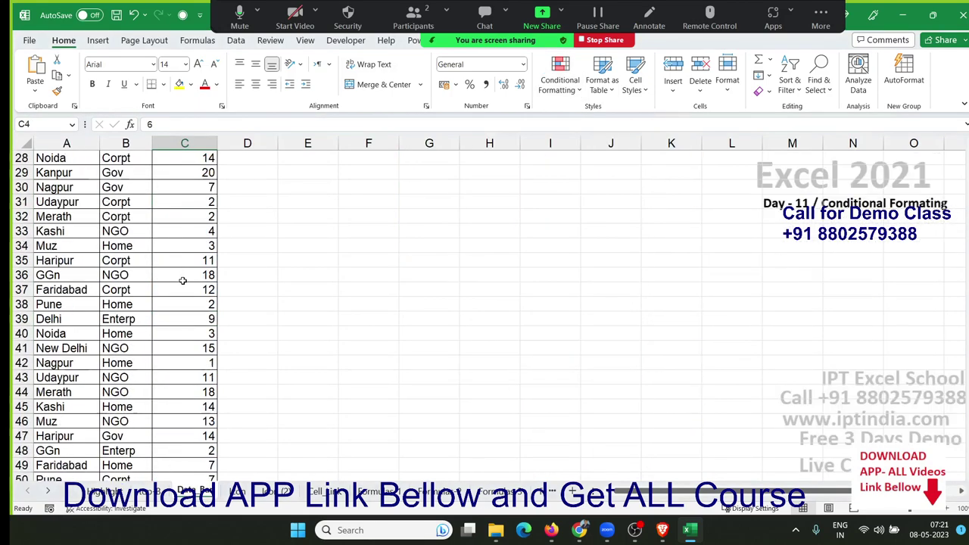
{"action": "scroll", "coordinate": [184, 281], "scroll_direction": "down", "scroll_amount": 5}
{"action": "scroll", "coordinate": [184, 281], "scroll_direction": "down", "scroll_amount": 5}
{"action": "scroll", "coordinate": [181, 288], "scroll_direction": "up", "scroll_amount": 12}
{"action": "scroll", "coordinate": [181, 288], "scroll_direction": "up", "scroll_amount": 6}
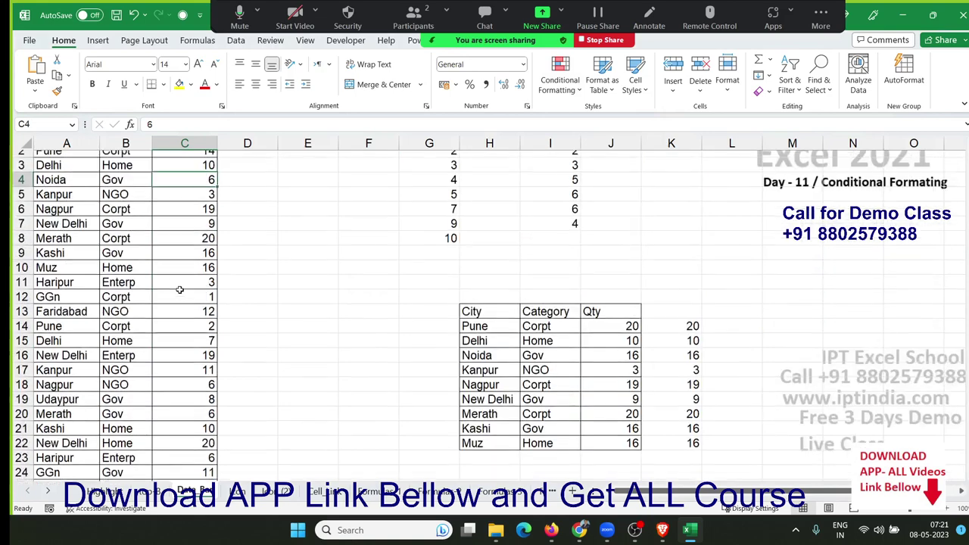
{"action": "scroll", "coordinate": [181, 281], "scroll_direction": "up", "scroll_amount": 1}
{"action": "left_click", "coordinate": [181, 260]}
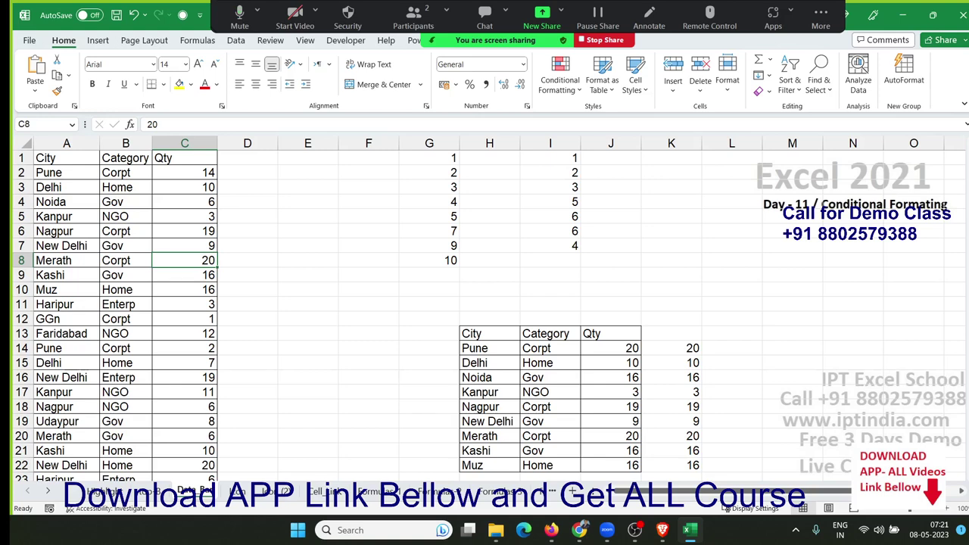
{"action": "key", "text": "alt+Tab"}
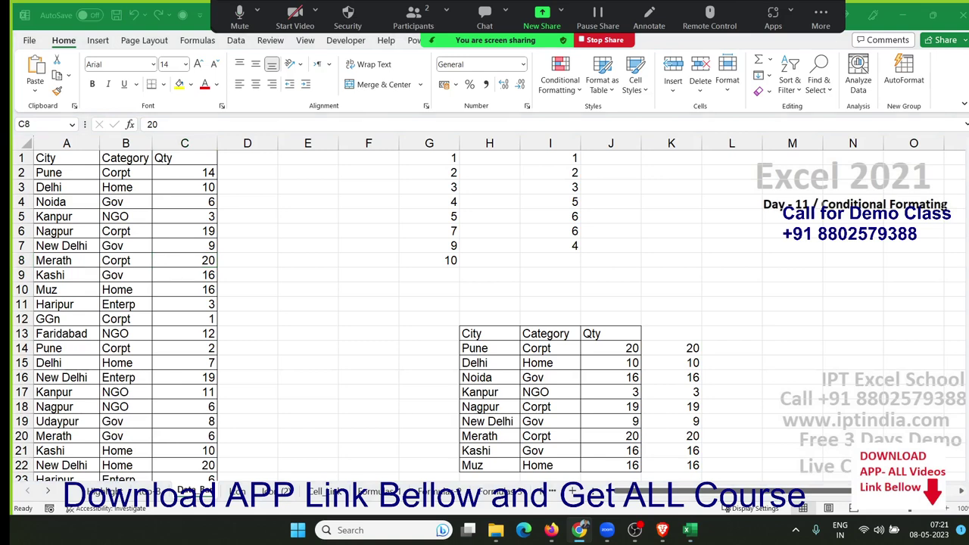
{"action": "left_click", "coordinate": [183, 143]}
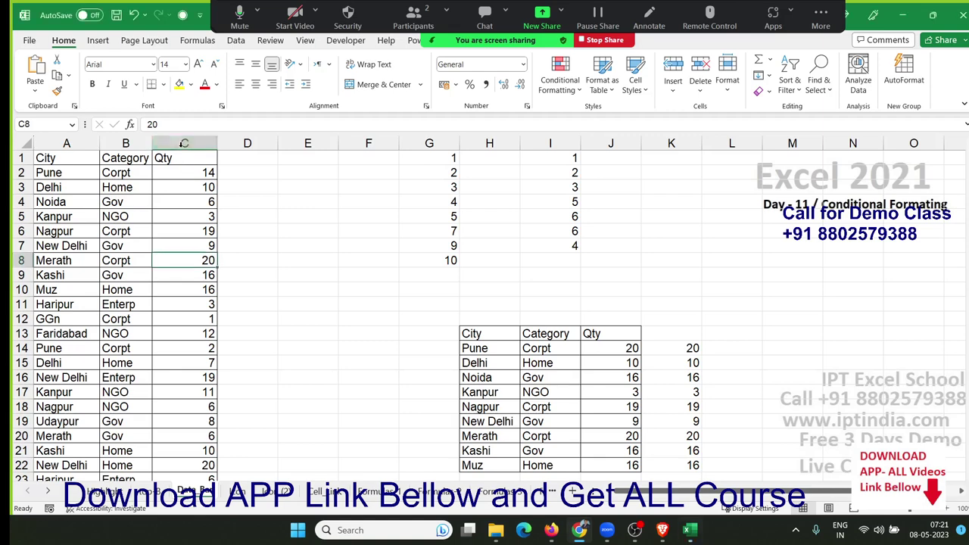
{"action": "left_click", "coordinate": [183, 143]}
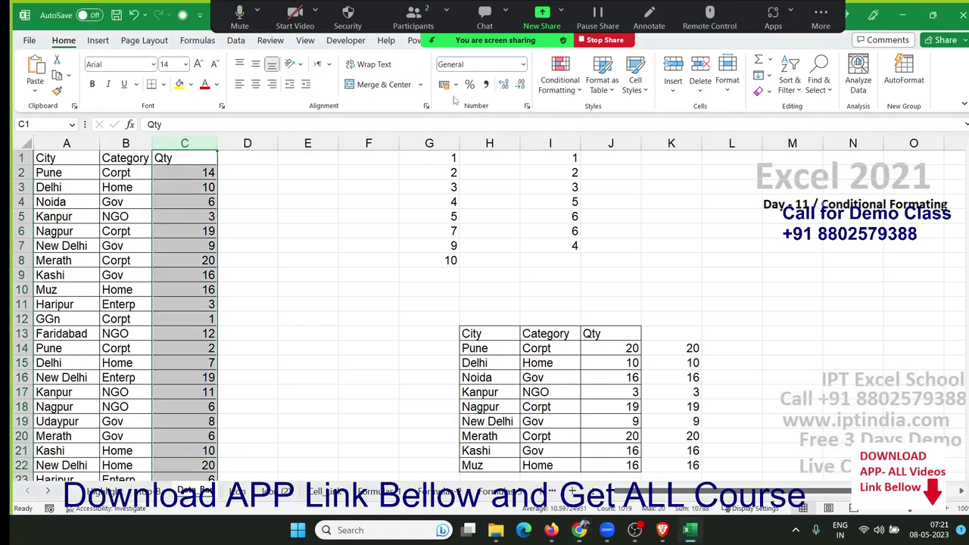
Step: Apply blue gradient data bars to the Qty column
{"action": "left_click", "coordinate": [545, 92]}
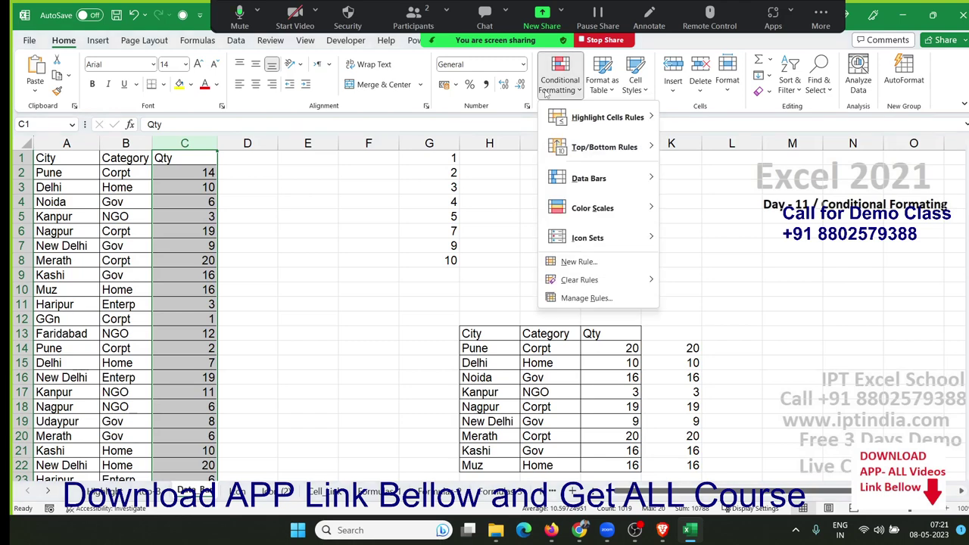
{"action": "mouse_move", "coordinate": [589, 173]}
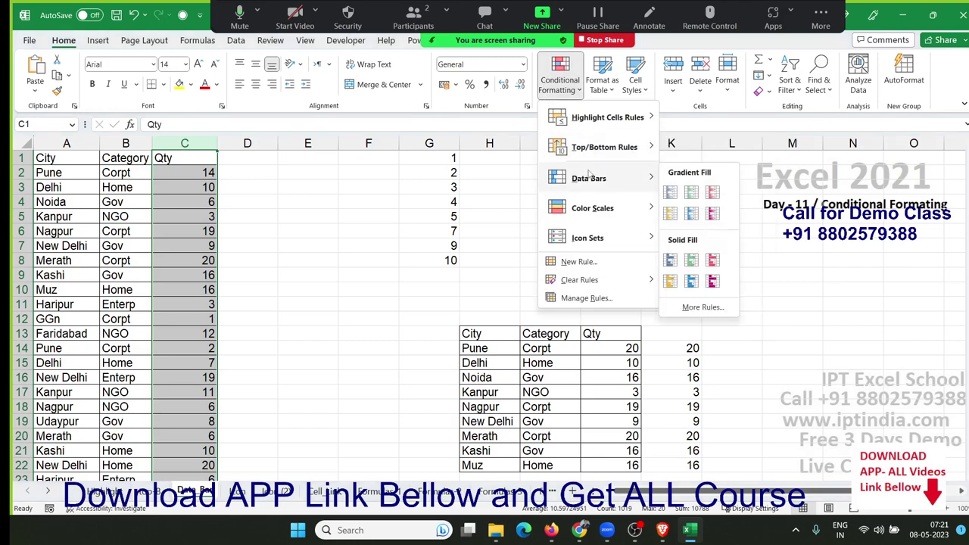
{"action": "mouse_move", "coordinate": [631, 204]}
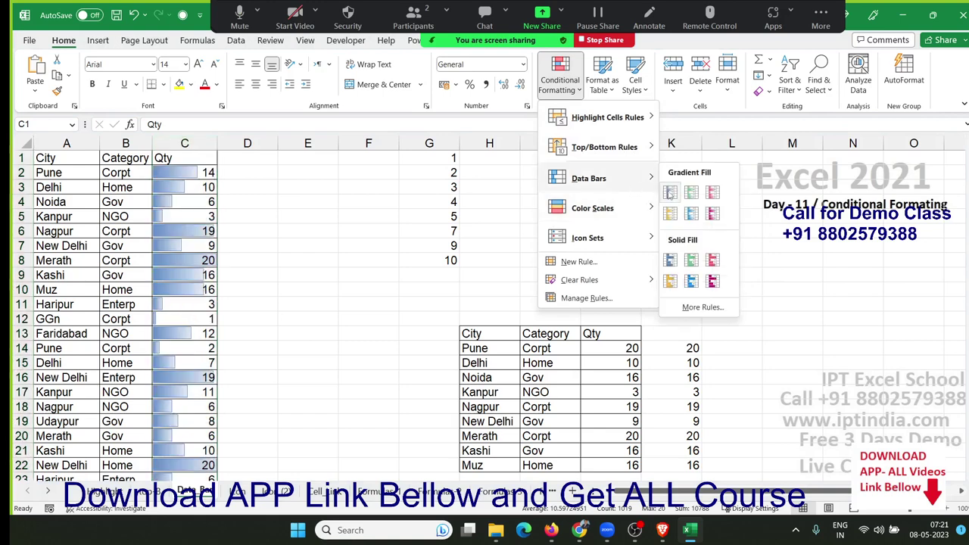
{"action": "left_click", "coordinate": [669, 194]}
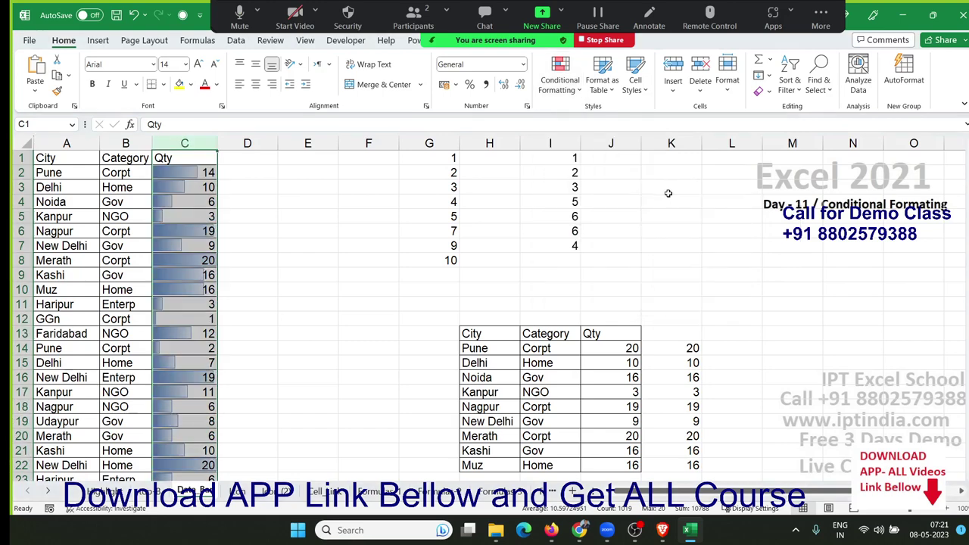
Step: Add solid blue data bars to the numbers in G1:G8
{"action": "left_click_drag", "start_coordinate": [446, 259], "coordinate": [424, 159]}
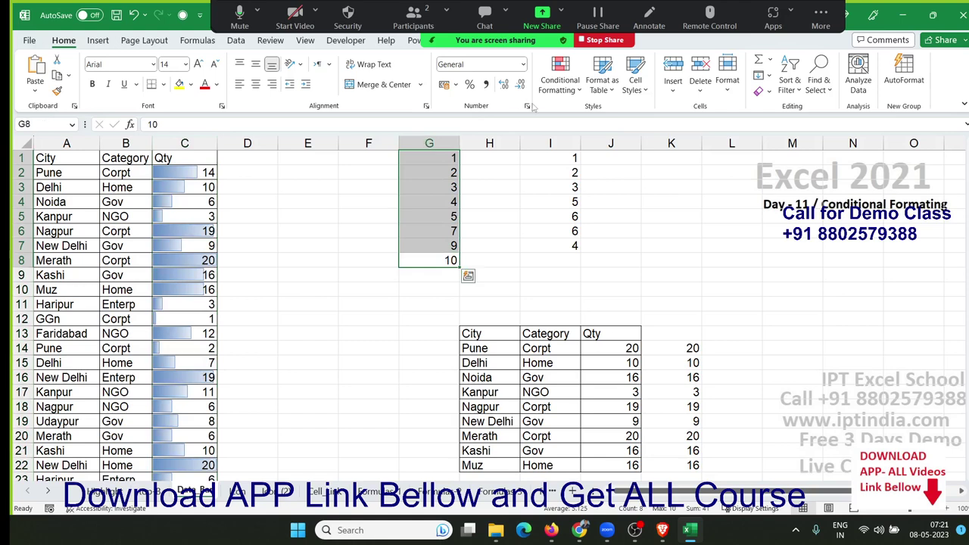
{"action": "left_click", "coordinate": [560, 75]}
{"action": "mouse_move", "coordinate": [650, 177]}
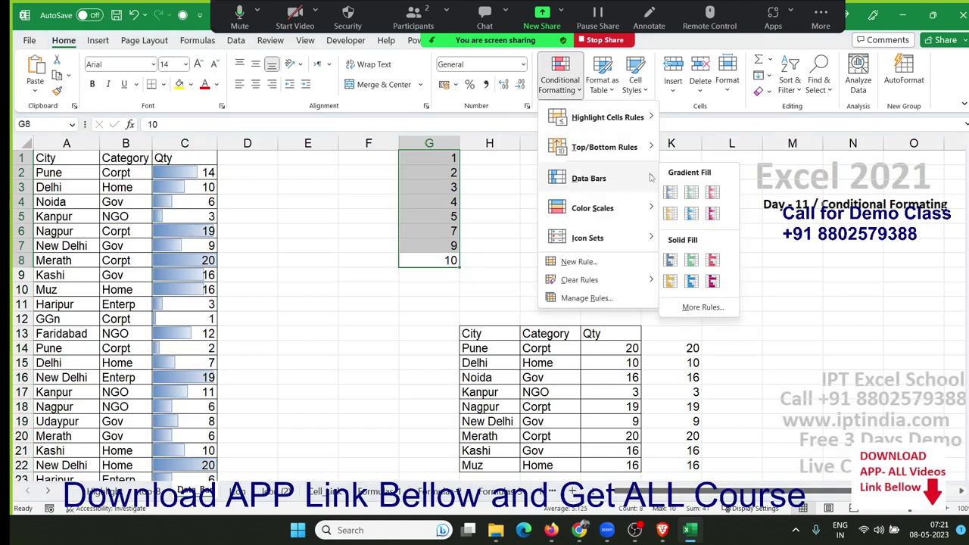
{"action": "left_click", "coordinate": [666, 259]}
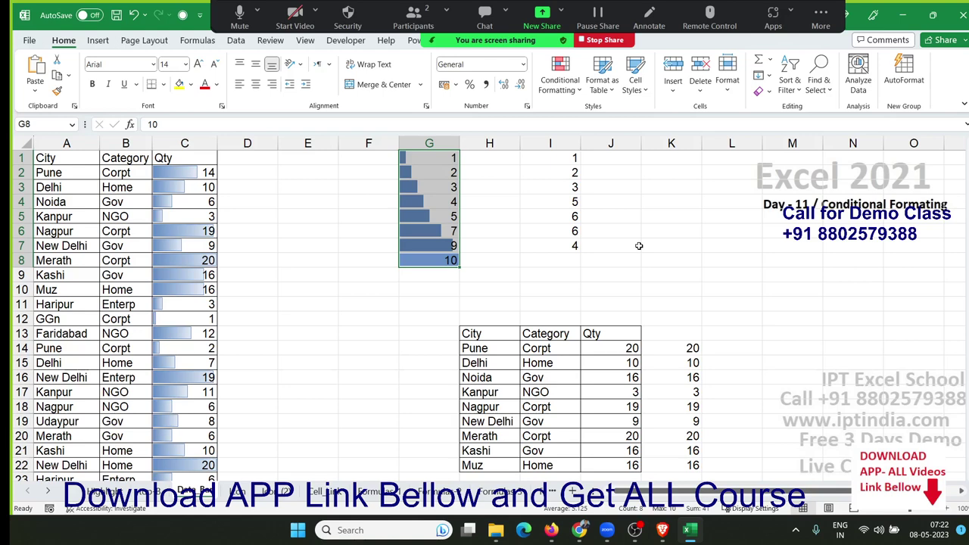
{"action": "left_click_drag", "start_coordinate": [560, 246], "coordinate": [560, 156]}
Step: Apply a green-to-red colour scale to the values in I1:I7
{"action": "left_click", "coordinate": [560, 76]}
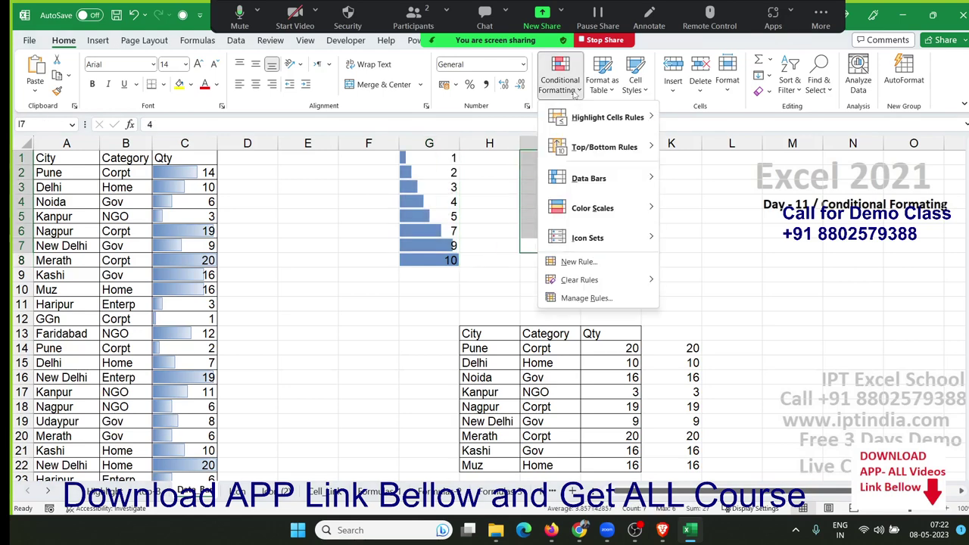
{"action": "mouse_move", "coordinate": [593, 207]}
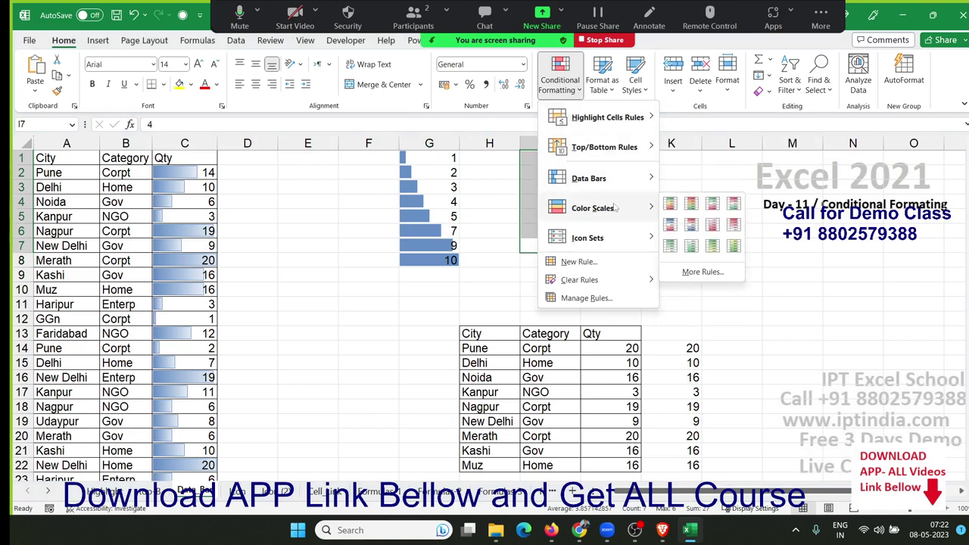
{"action": "left_click", "coordinate": [690, 207]}
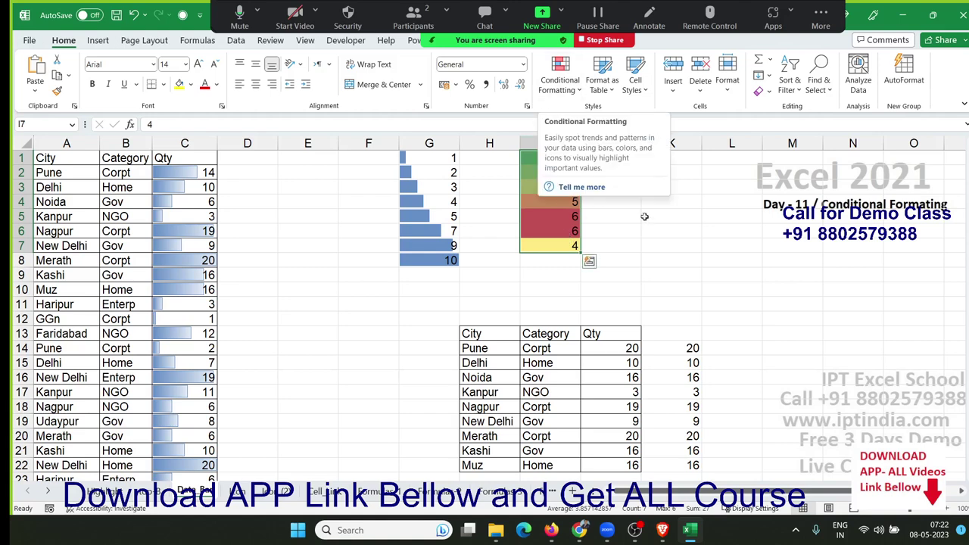
Step: Delete the copied values from K14:K22
{"action": "left_click", "coordinate": [685, 350]}
{"action": "key", "text": "ctrl+shift+Down"}
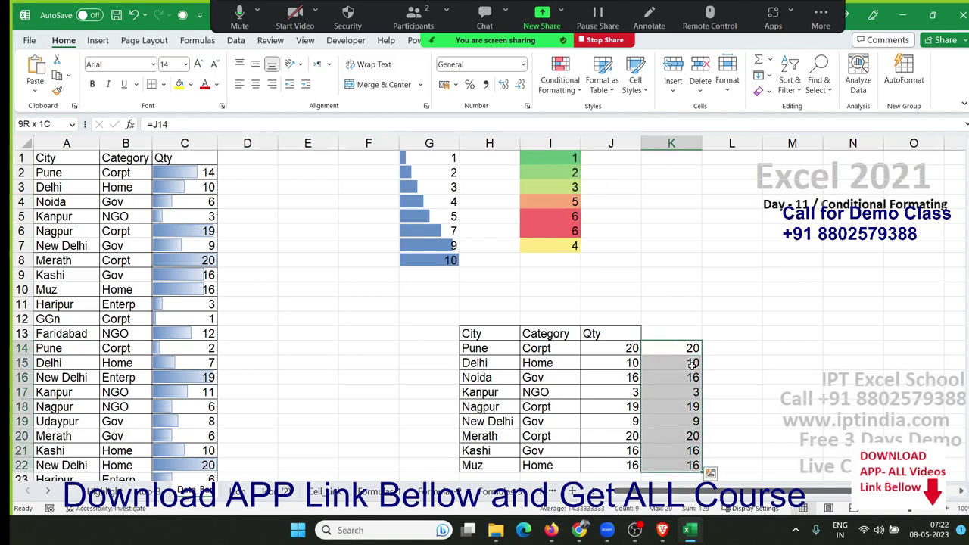
{"action": "key", "text": "Delete"}
Step: Select the Qty values J14:J22 and browse Conditional Formatting without applying anything
{"action": "key", "text": "Left"}
{"action": "key", "text": "Left"}
{"action": "key", "text": "Right"}
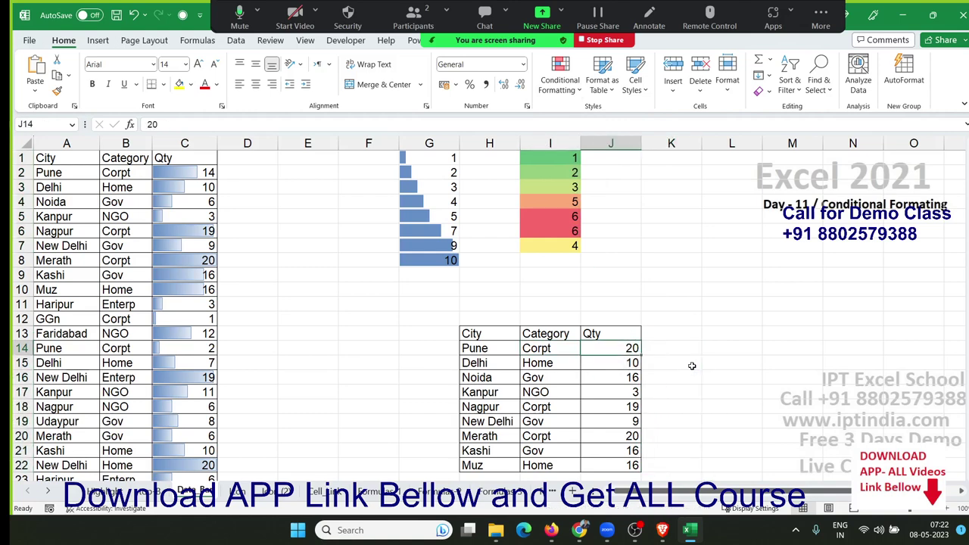
{"action": "key", "text": "ctrl+shift+Down"}
{"action": "key", "text": "Right"}
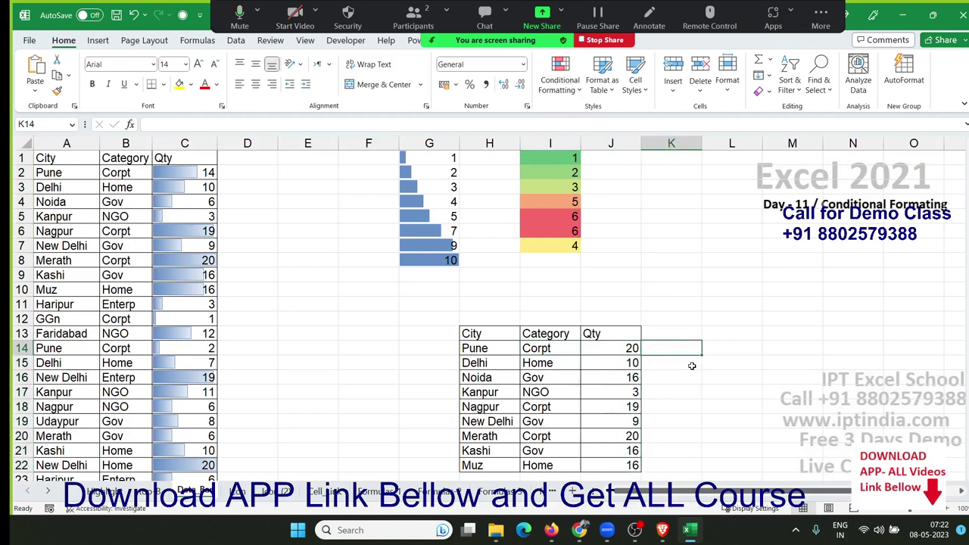
{"action": "key", "text": "shift+Down"}
{"action": "key", "text": "shift+Down"}
{"action": "key", "text": "shift+Down"}
{"action": "key", "text": "shift+Down"}
{"action": "key", "text": "shift+Down"}
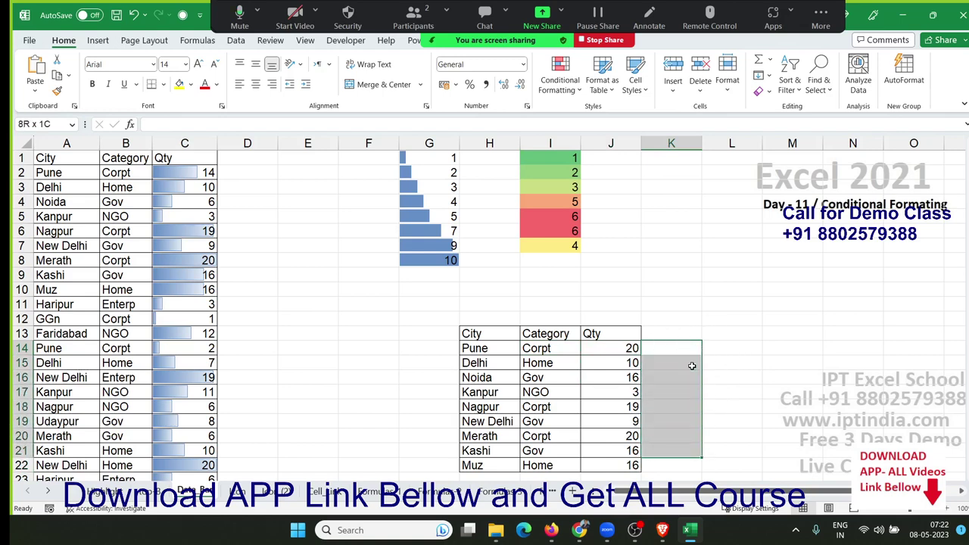
{"action": "key", "text": "shift+Down"}
{"action": "key", "text": "Left"}
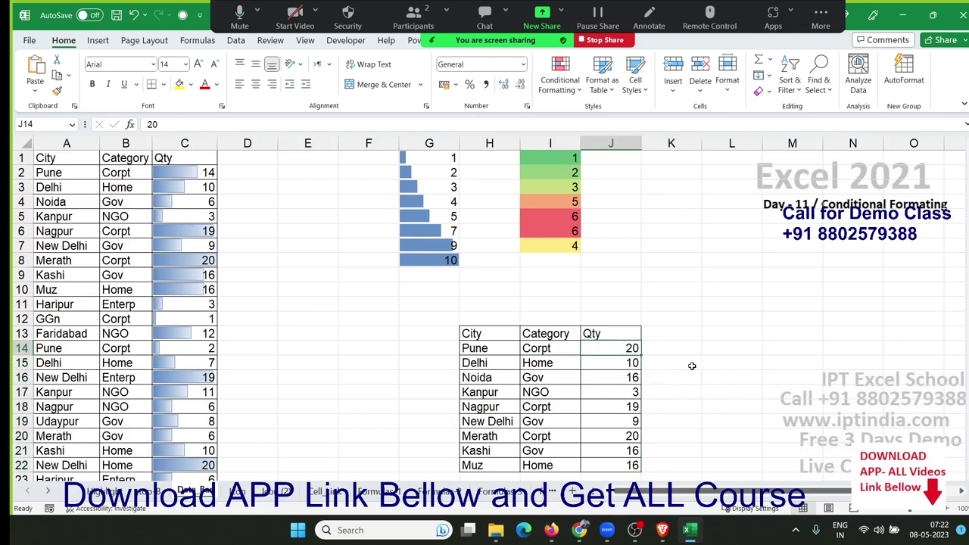
{"action": "key", "text": "ctrl+shift+Down"}
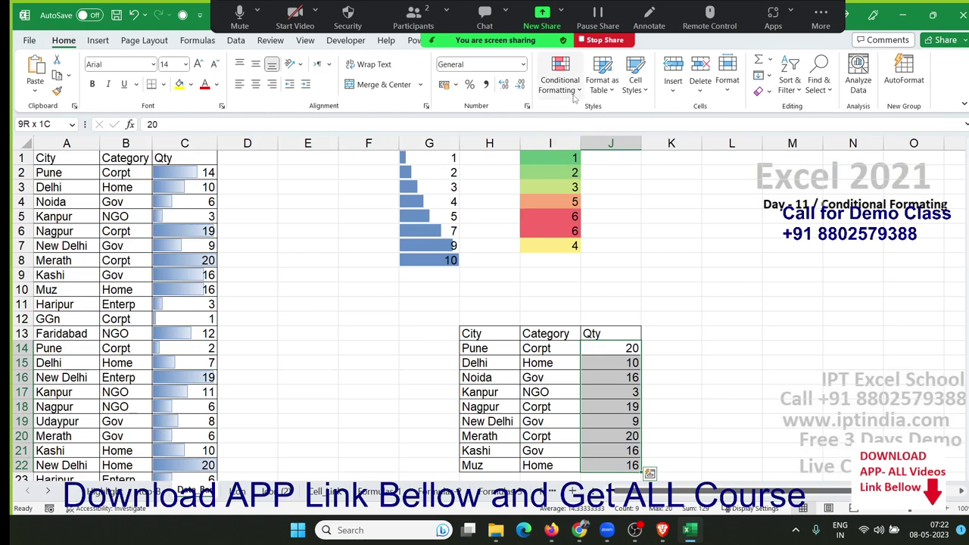
{"action": "left_click", "coordinate": [575, 96]}
{"action": "mouse_move", "coordinate": [598, 117]}
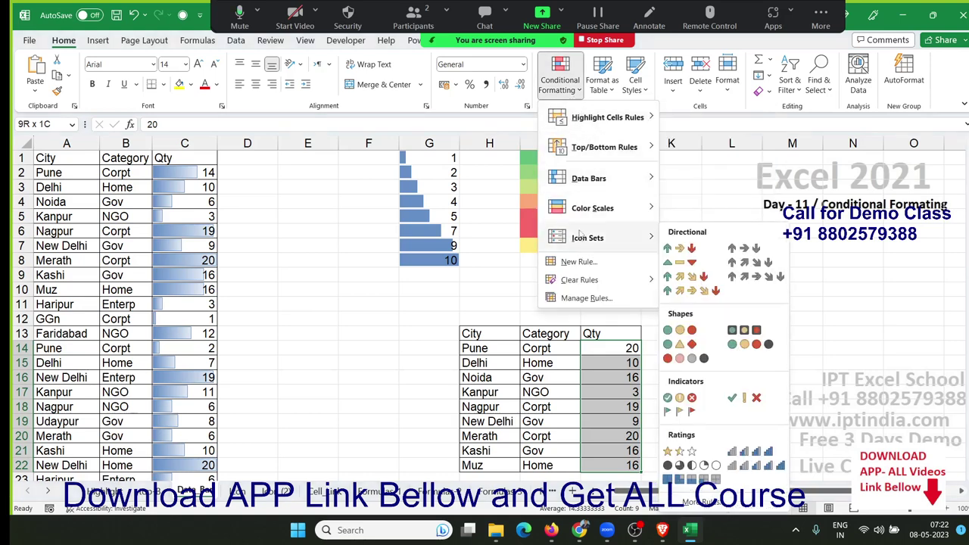
{"action": "mouse_move", "coordinate": [583, 189]}
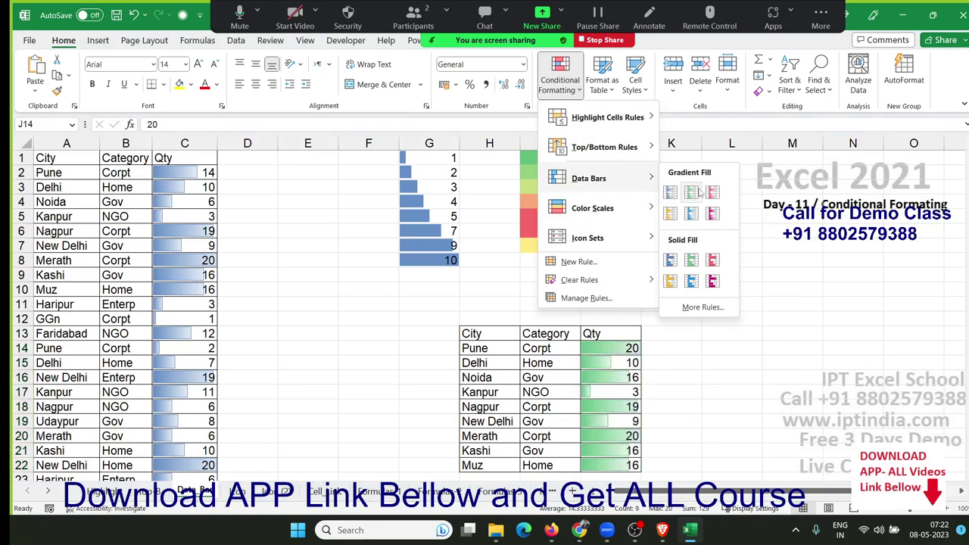
{"action": "mouse_move", "coordinate": [636, 210]}
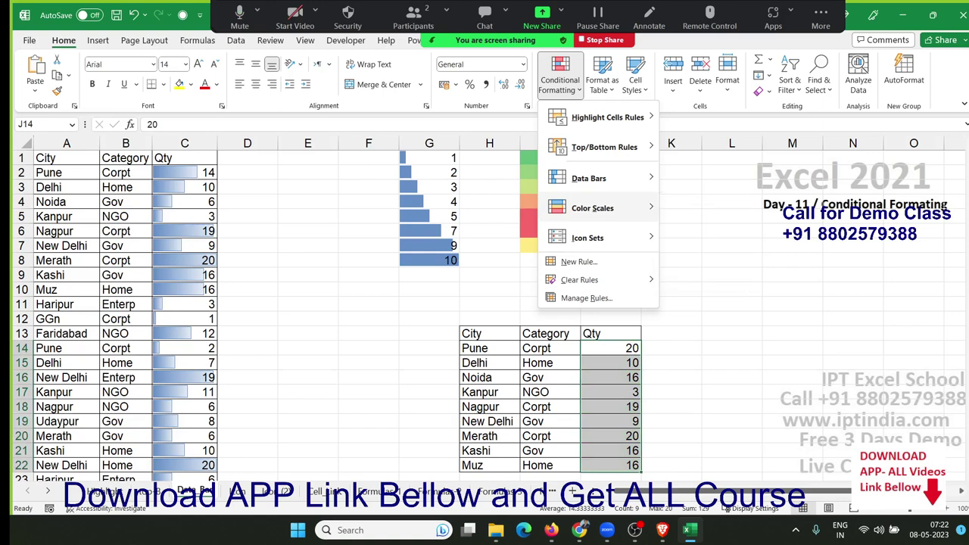
{"action": "key", "text": "Escape"}
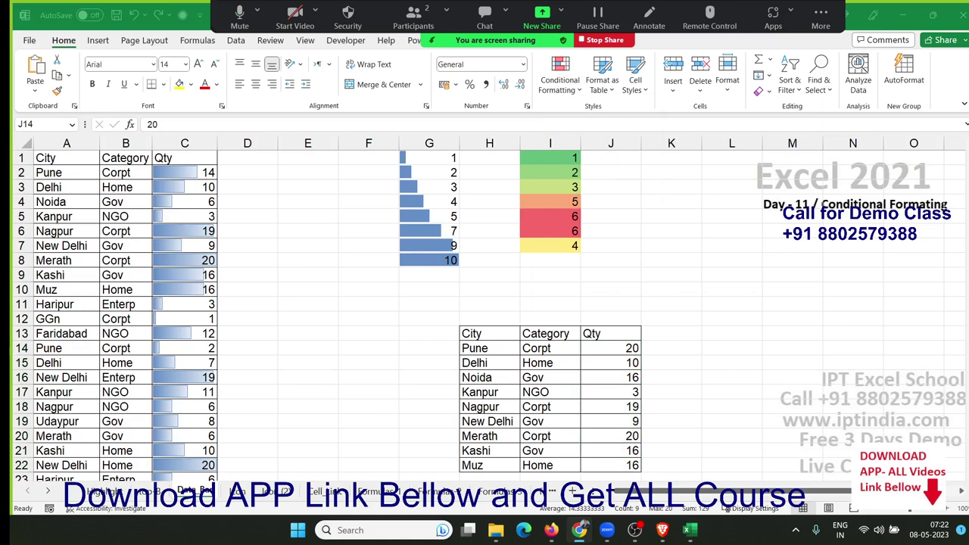
Step: Enter =J14 in K14 and fill it down through K22
{"action": "left_click", "coordinate": [668, 350]}
{"action": "type", "text": "="}
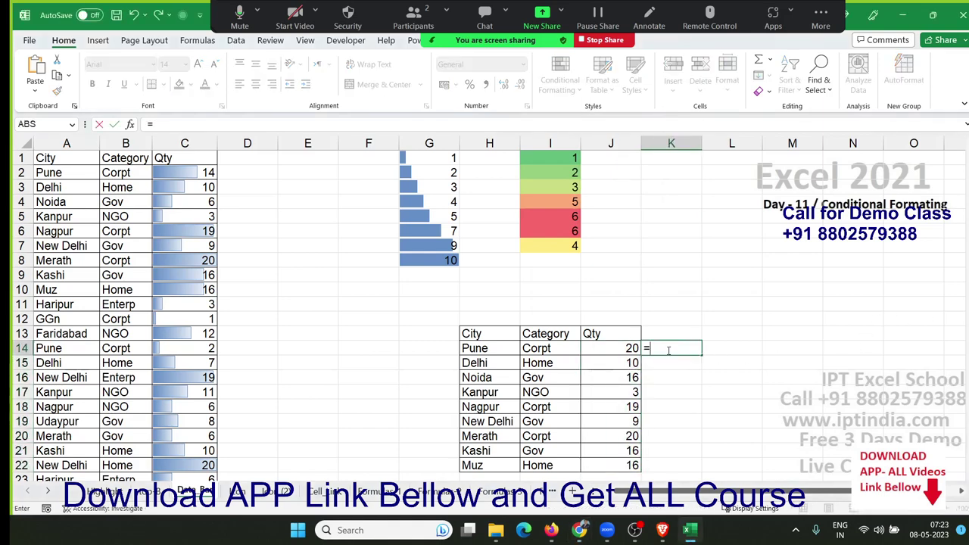
{"action": "key", "text": "Left"}
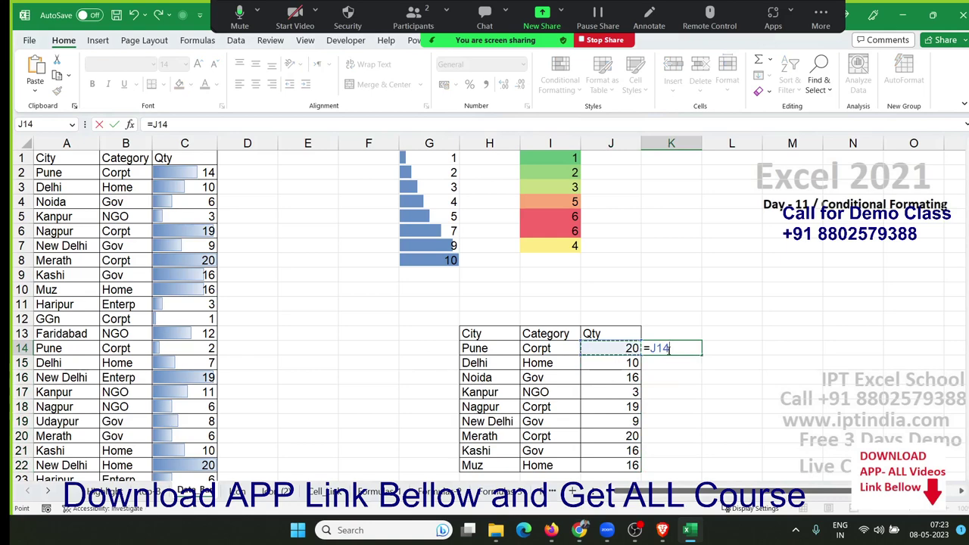
{"action": "key", "text": "Return"}
{"action": "key", "text": "Left"}
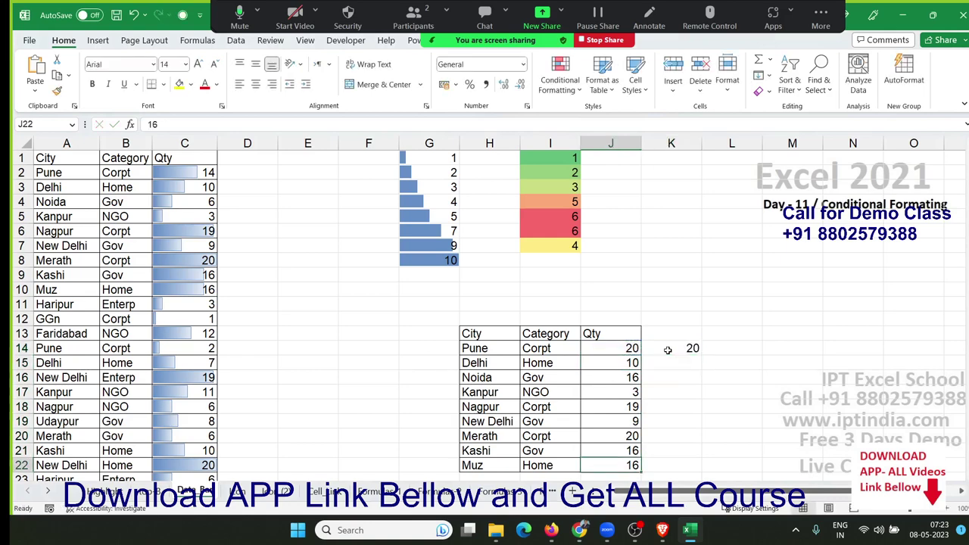
{"action": "left_click", "coordinate": [668, 349]}
{"action": "key", "text": "shift+Down"}
{"action": "key", "text": "shift+Down"}
{"action": "key", "text": "shift+Down"}
{"action": "key", "text": "ctrl+d"}
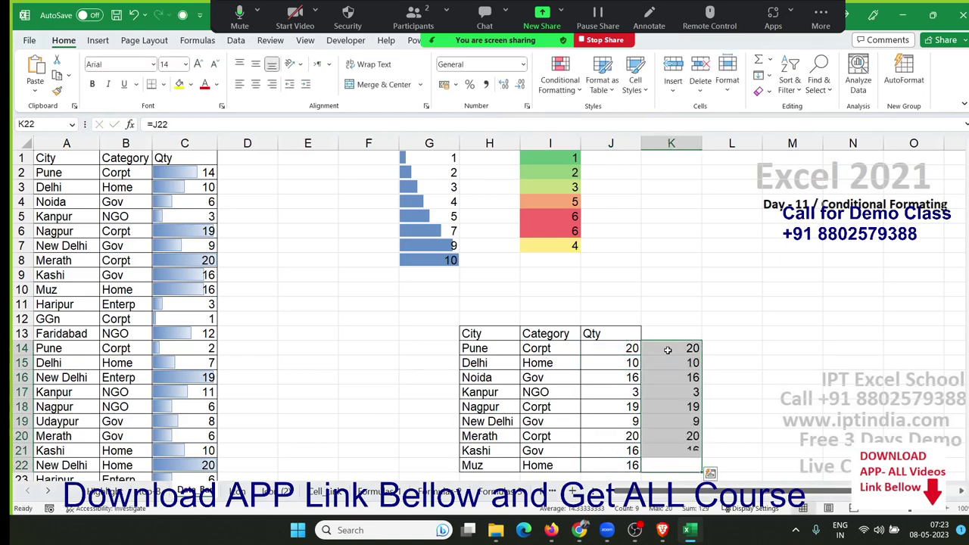
Step: Give K14:K22 blue gradient data bars and open their conditional formatting rules list
{"action": "left_click", "coordinate": [560, 90]}
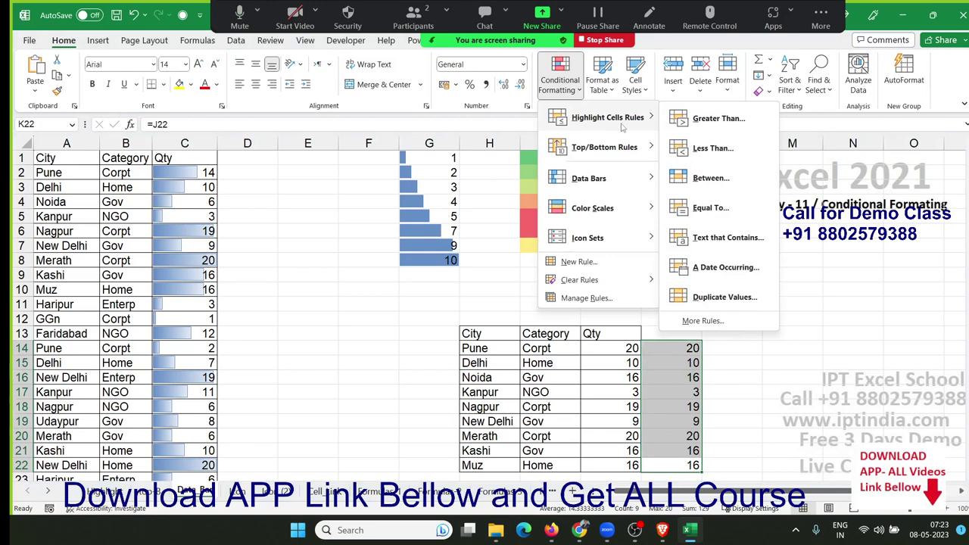
{"action": "mouse_move", "coordinate": [610, 147]}
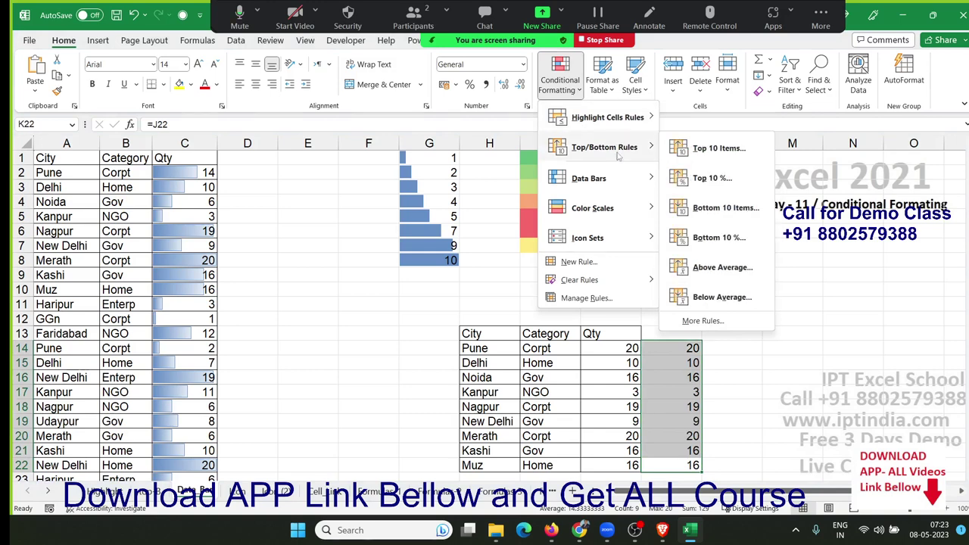
{"action": "left_click", "coordinate": [615, 300]}
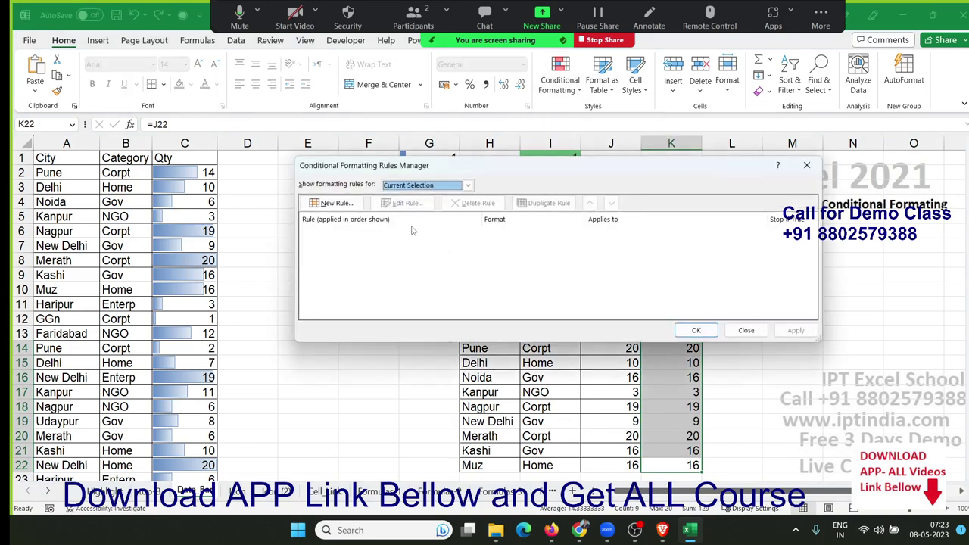
{"action": "key", "text": "Escape"}
{"action": "left_click", "coordinate": [560, 83]}
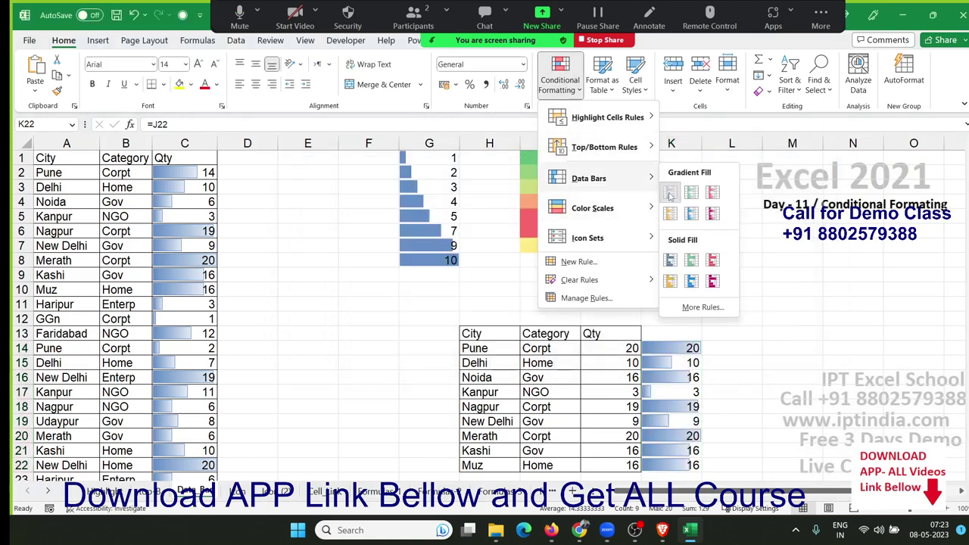
{"action": "left_click", "coordinate": [670, 194]}
{"action": "left_click", "coordinate": [560, 82]}
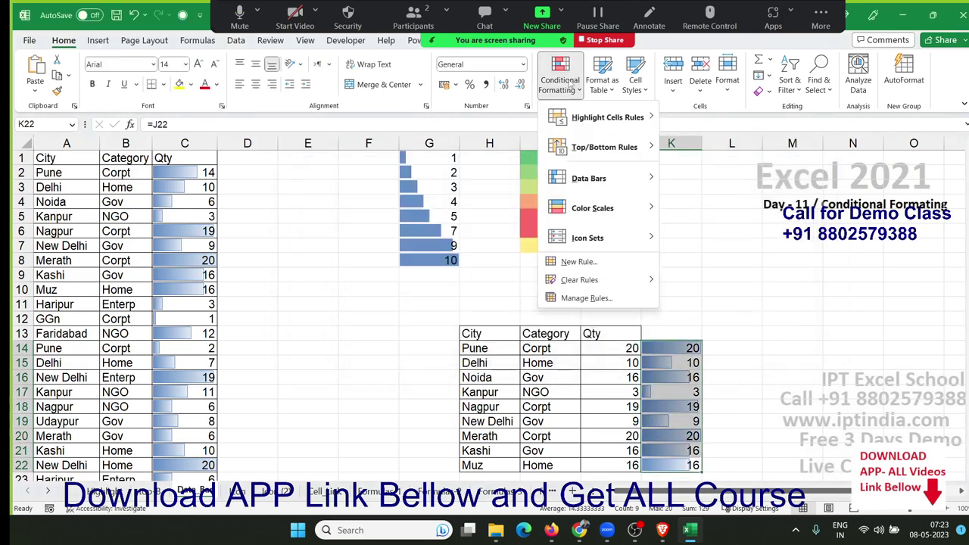
{"action": "left_click", "coordinate": [587, 299]}
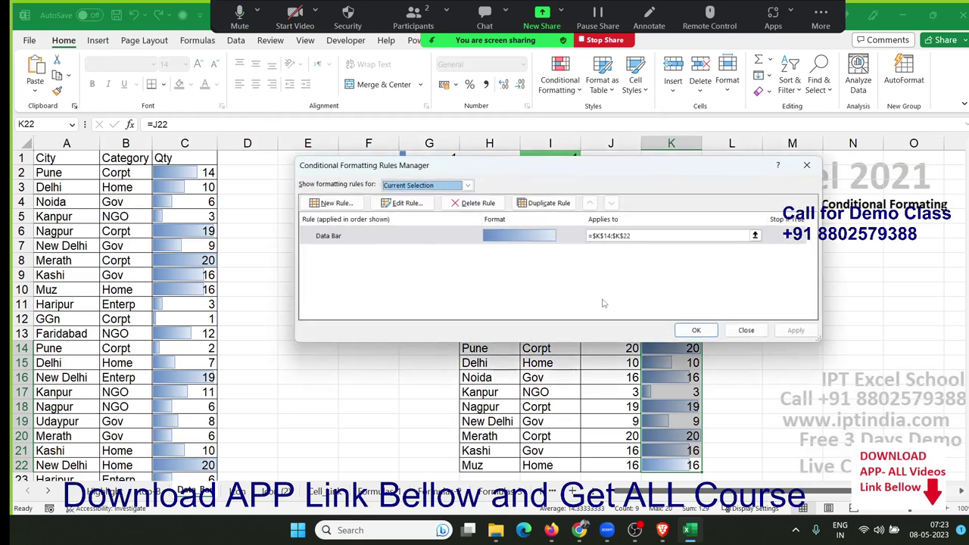
Step: Edit the Data Bar rule for column K to show the bar only, hiding the numbers
{"action": "double_click", "coordinate": [448, 236]}
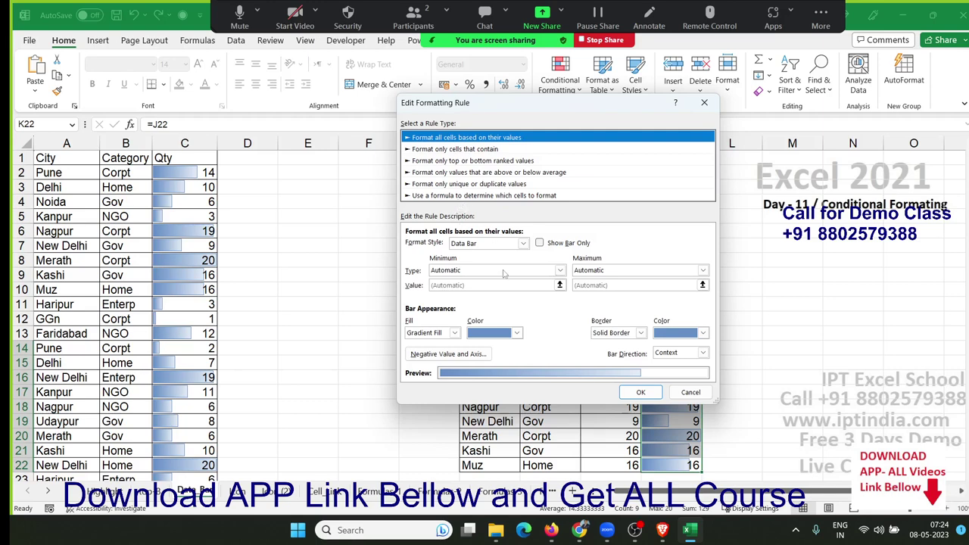
{"action": "left_click", "coordinate": [564, 250]}
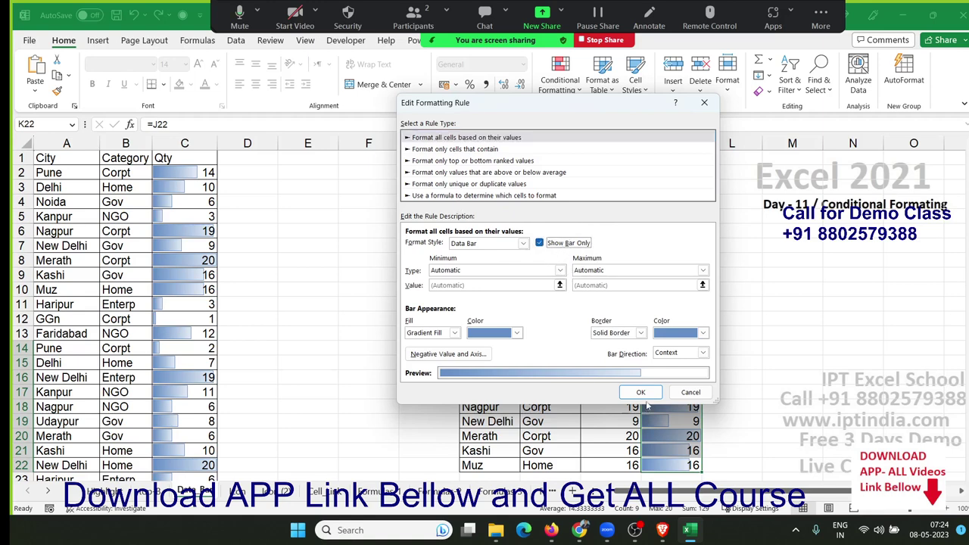
{"action": "left_click", "coordinate": [641, 393]}
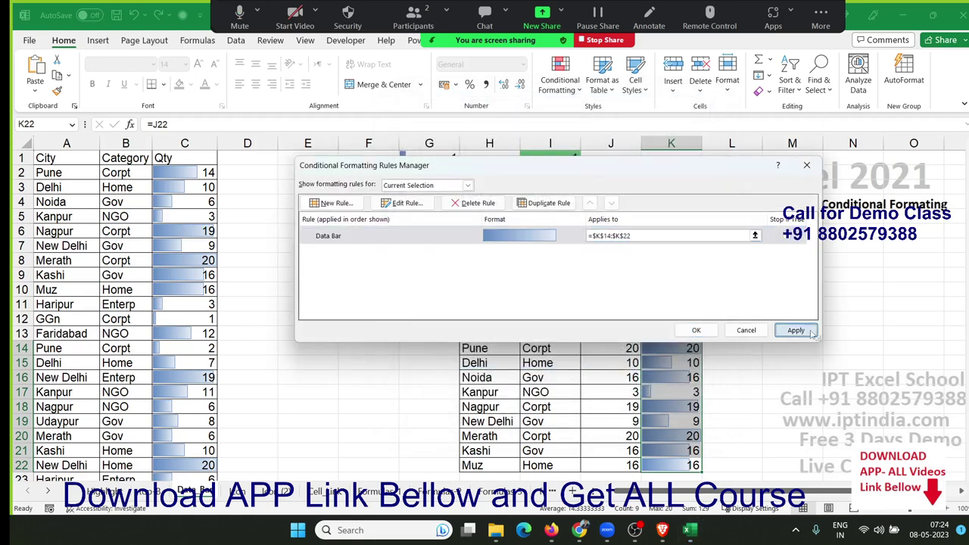
{"action": "left_click", "coordinate": [796, 330]}
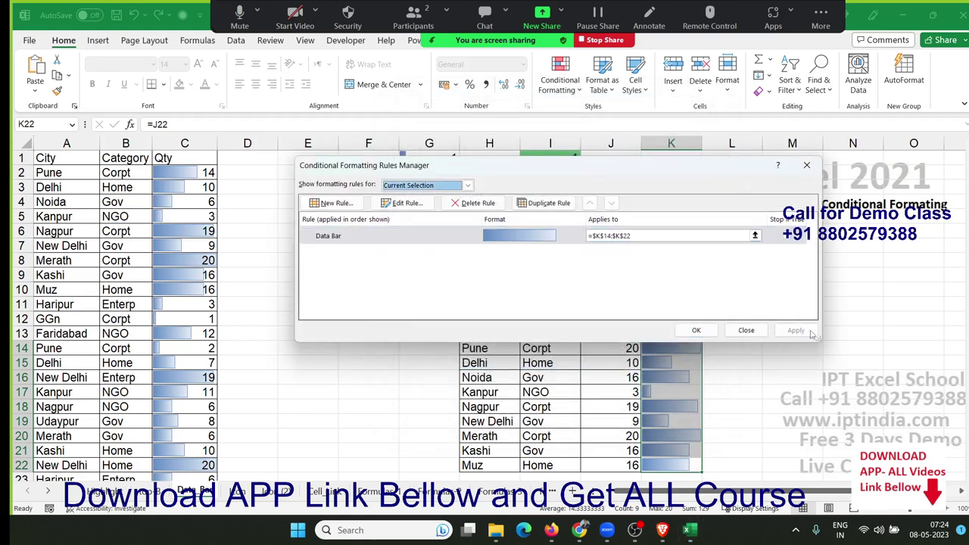
{"action": "left_click", "coordinate": [696, 330]}
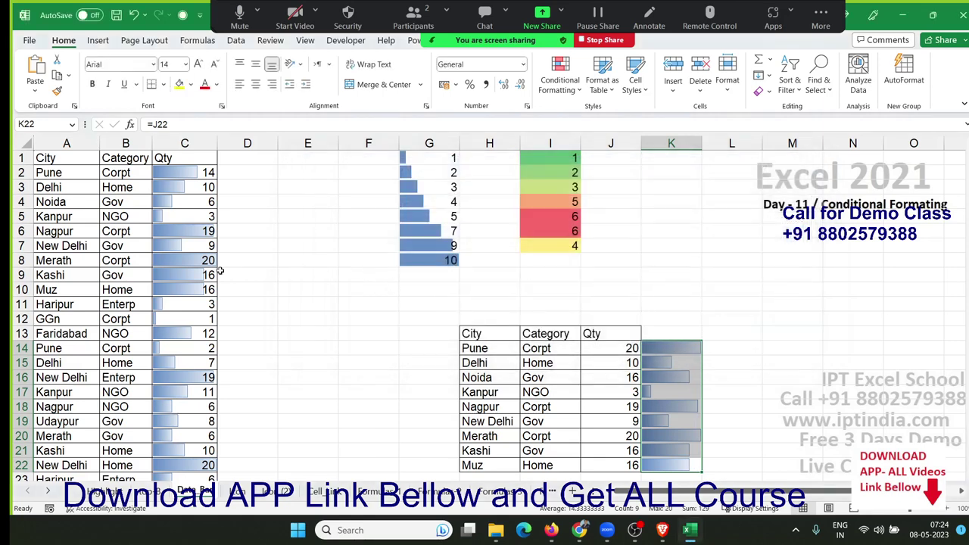
Step: Review the bar-only data bars beside the lower table, then go to the icon sets sheet
{"action": "left_click", "coordinate": [707, 390]}
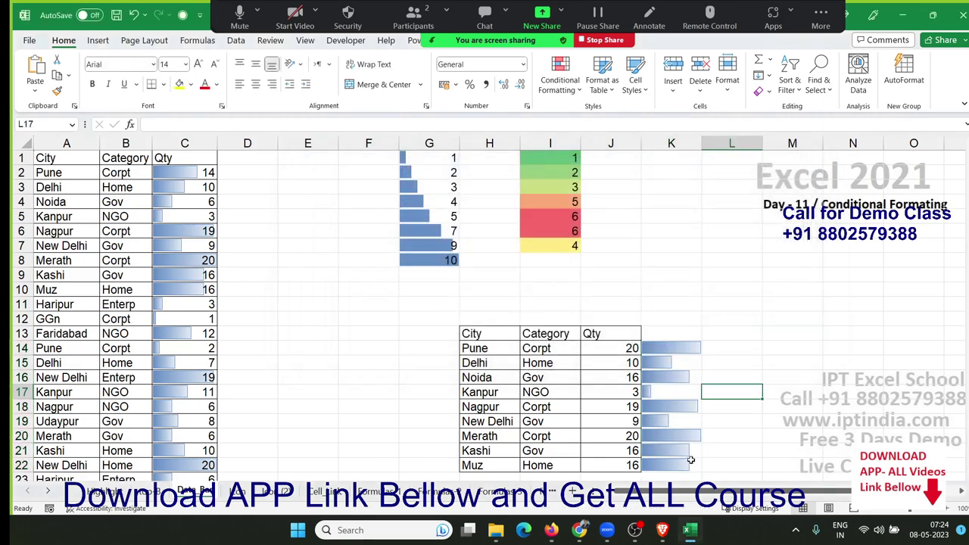
{"action": "scroll", "coordinate": [687, 457], "scroll_direction": "down", "scroll_amount": 1}
{"action": "left_click_drag", "start_coordinate": [685, 429], "coordinate": [656, 303]}
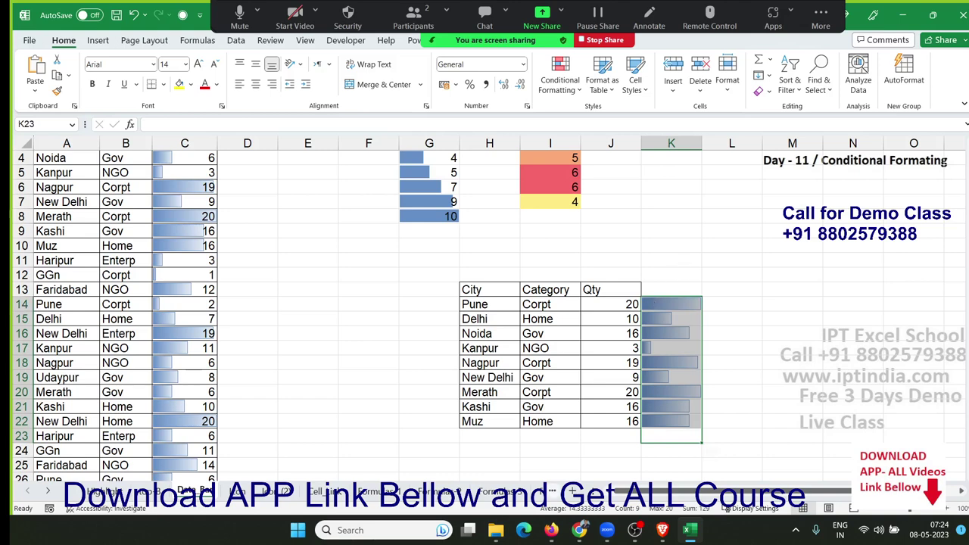
{"action": "left_click", "coordinate": [411, 368]}
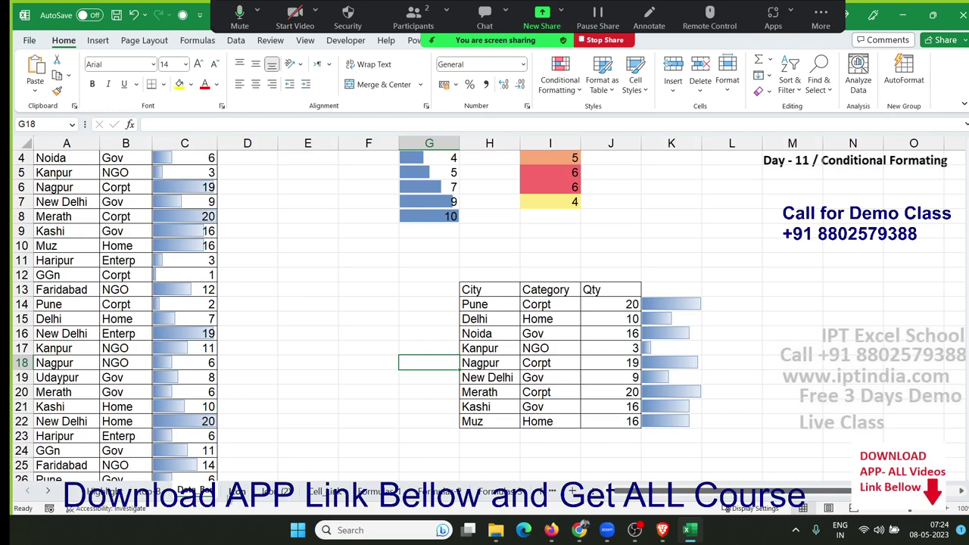
{"action": "left_click", "coordinate": [237, 492]}
Step: Clear all conditional formatting rules from the icon sets sheet
{"action": "left_click", "coordinate": [183, 231]}
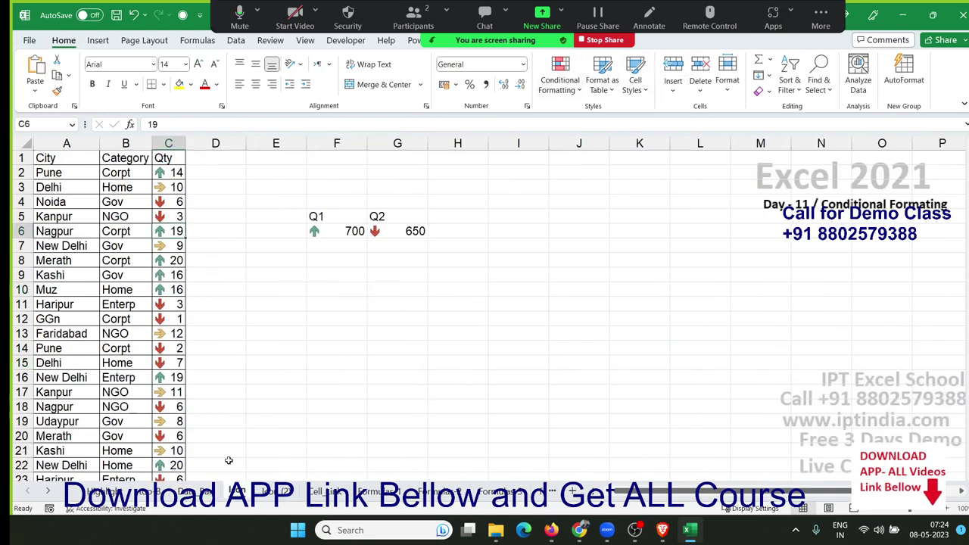
{"action": "key", "text": "ctrl+Page_Up"}
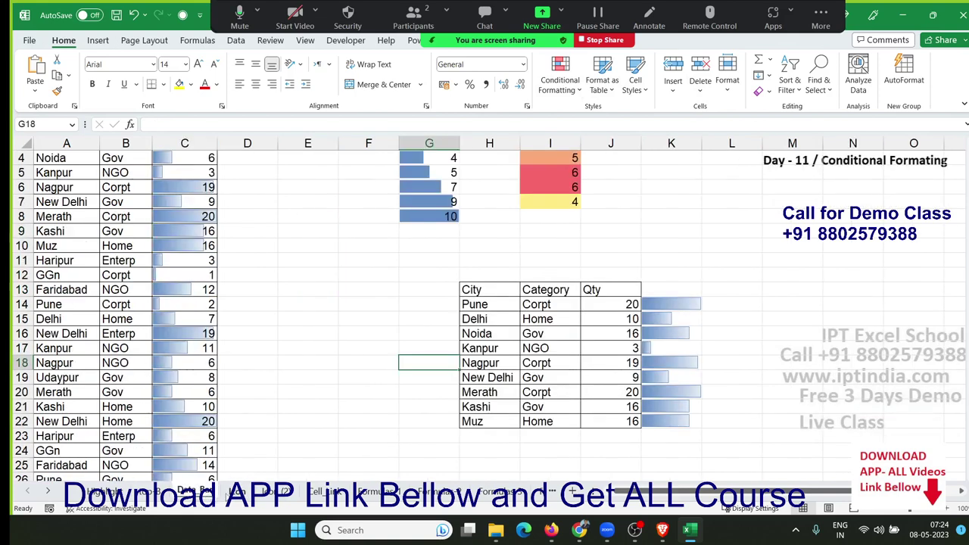
{"action": "left_click", "coordinate": [235, 492]}
{"action": "left_click", "coordinate": [561, 80]}
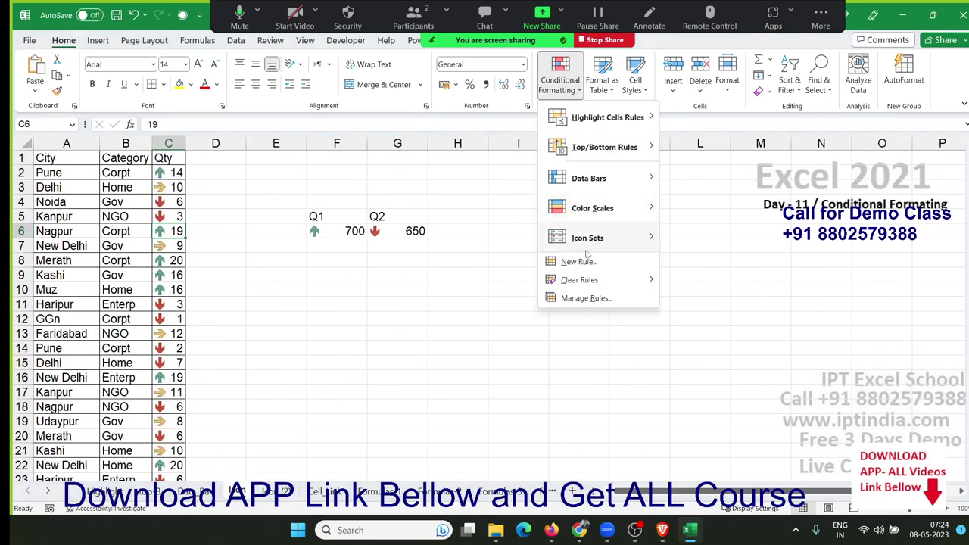
{"action": "mouse_move", "coordinate": [580, 279]}
{"action": "left_click", "coordinate": [743, 302]}
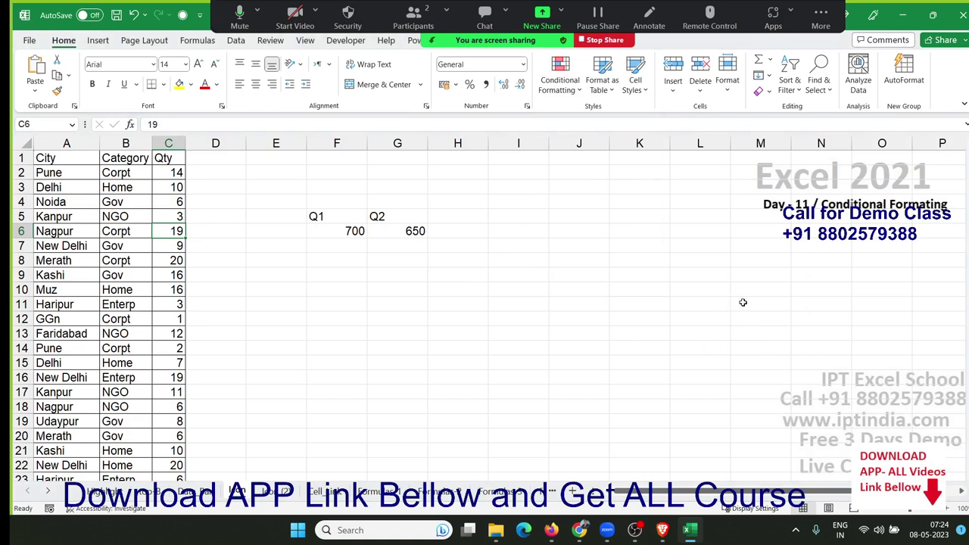
{"action": "left_click", "coordinate": [459, 363]}
Step: Apply the coloured 3 Arrows icon set to the whole Qty column
{"action": "left_click", "coordinate": [169, 143]}
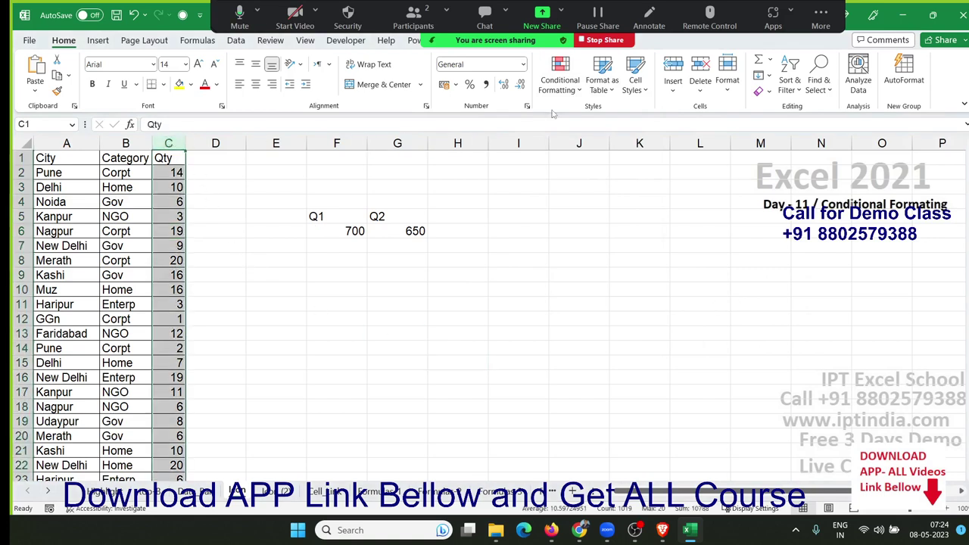
{"action": "left_click", "coordinate": [559, 89]}
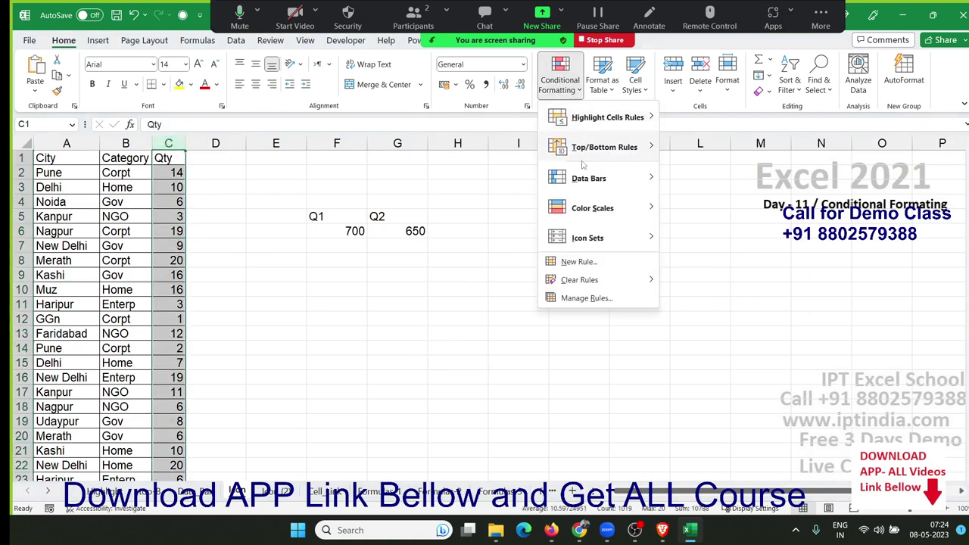
{"action": "mouse_move", "coordinate": [598, 239]}
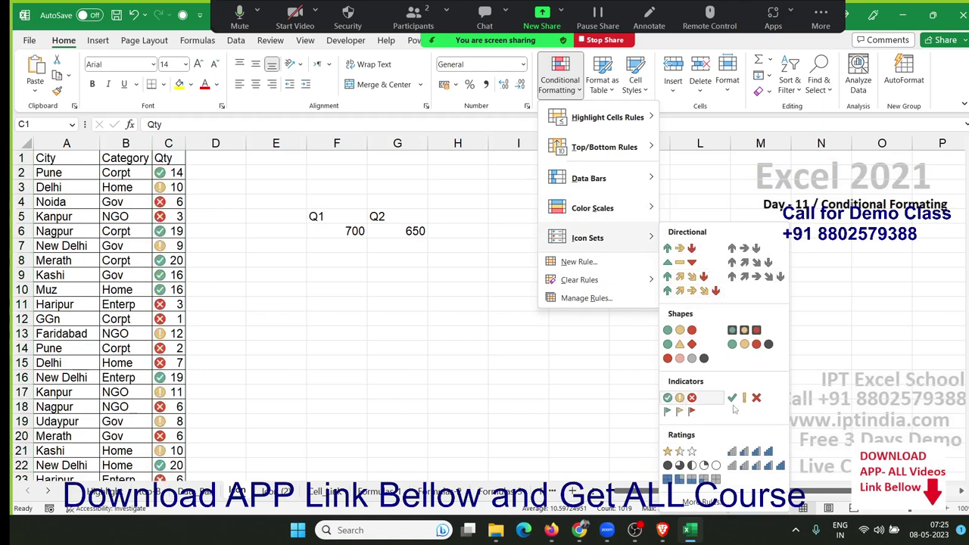
{"action": "left_click", "coordinate": [675, 257]}
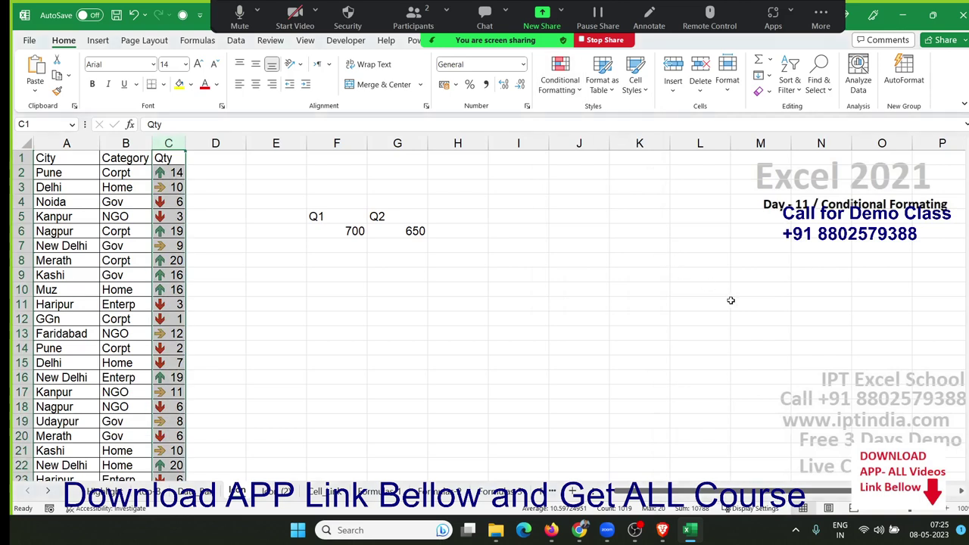
{"action": "left_click", "coordinate": [470, 289]}
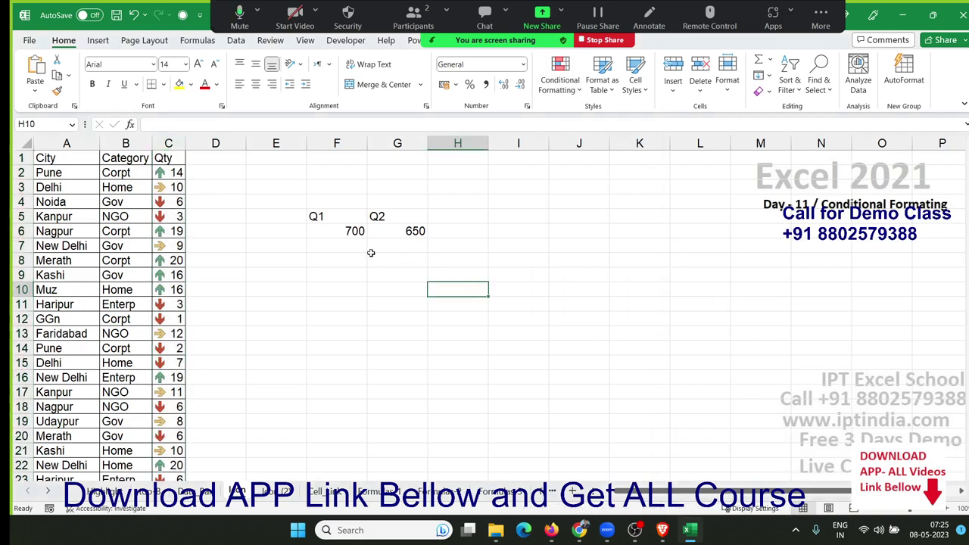
Step: Replace Q1 700 and Q2 650 with very large numbers, Q2 becoming 713452314
{"action": "left_click", "coordinate": [355, 240]}
{"action": "left_click", "coordinate": [353, 233]}
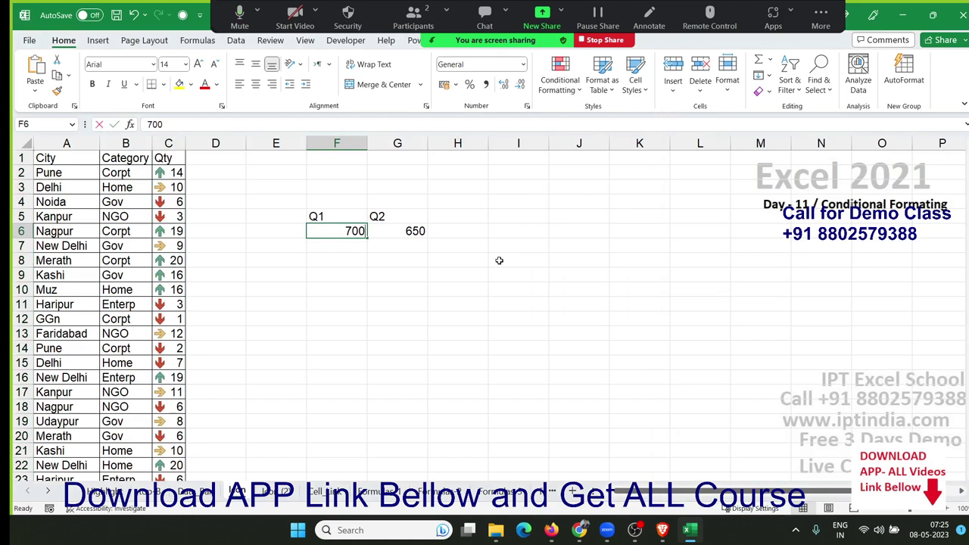
{"action": "type", "text": "321465136545"}
{"action": "key", "text": "BackSpace"}
{"action": "key", "text": "BackSpace"}
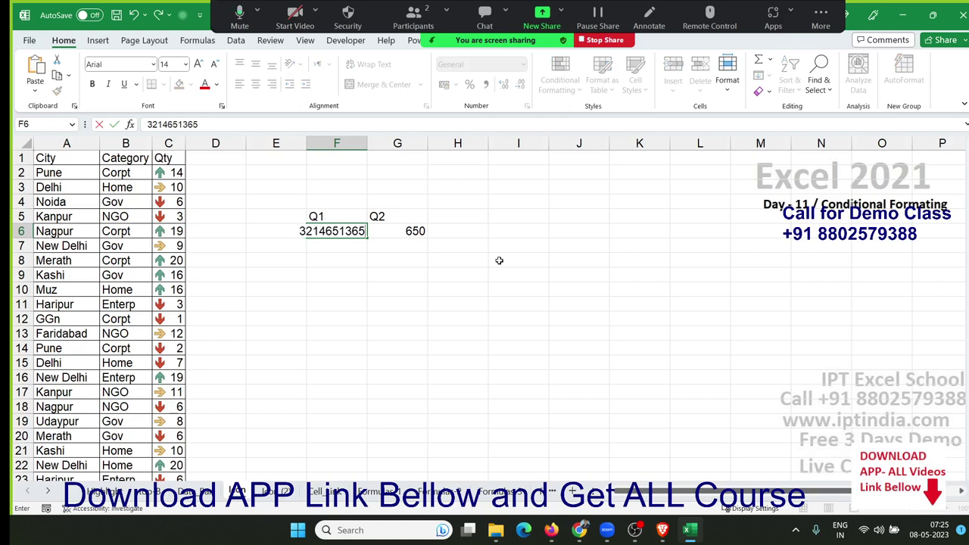
{"action": "key", "text": "Return"}
{"action": "left_click", "coordinate": [420, 231]}
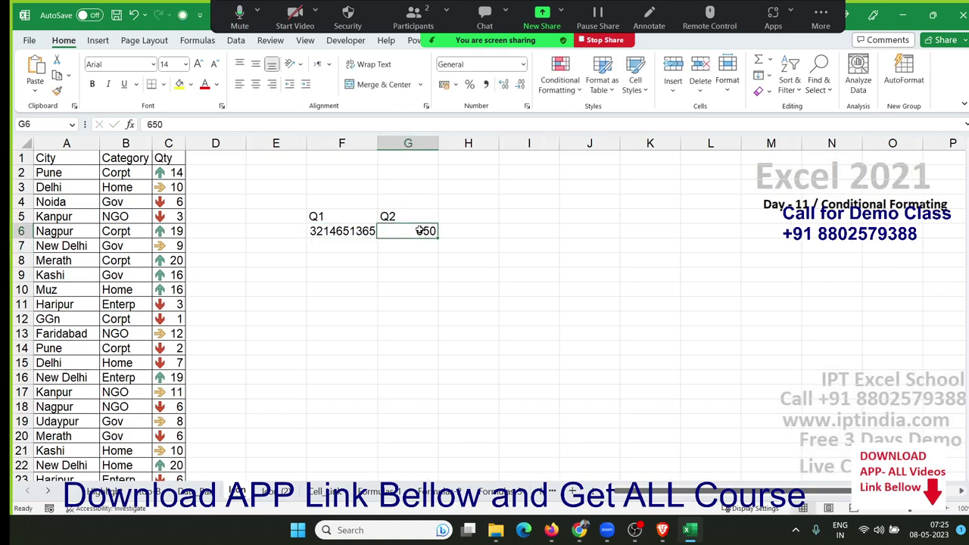
{"action": "type", "text": "713452314"}
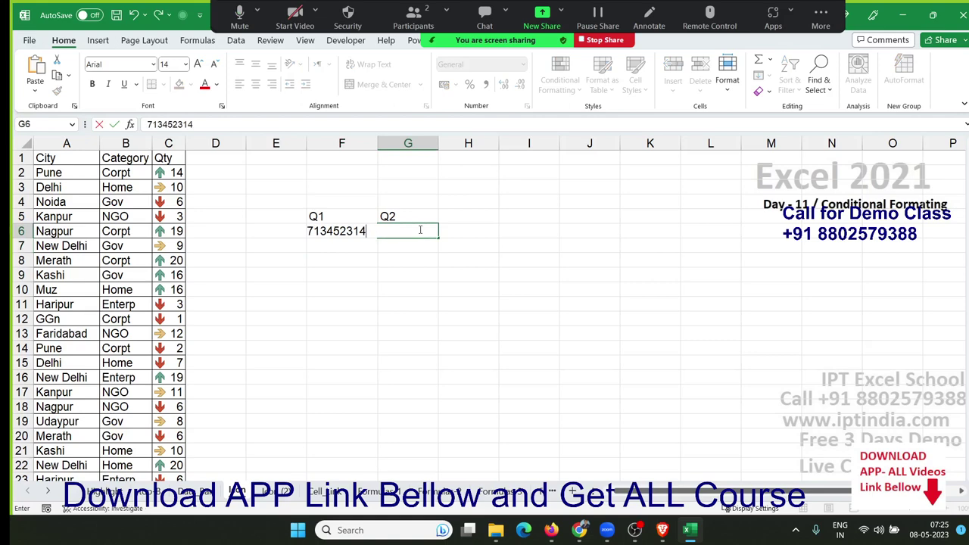
{"action": "key", "text": "Return"}
Step: Give Q1 and Q2 the 3 Arrows icon set and autofit columns F and G
{"action": "left_click_drag", "start_coordinate": [357, 233], "coordinate": [385, 231]}
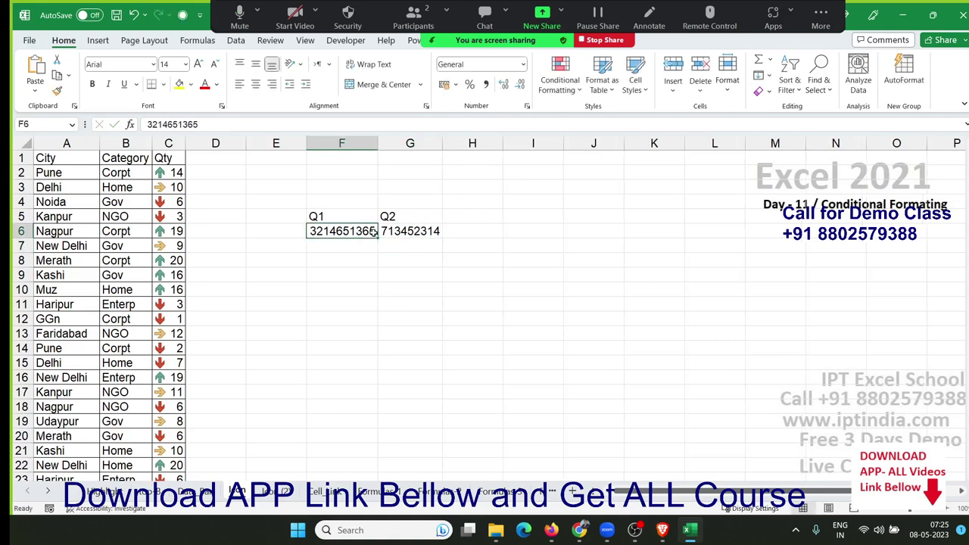
{"action": "left_click", "coordinate": [561, 80]}
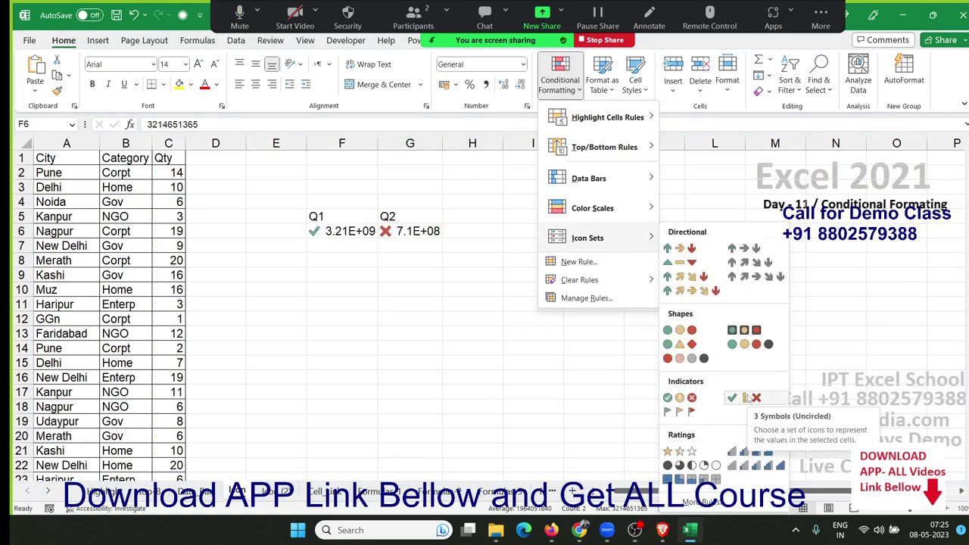
{"action": "left_click", "coordinate": [667, 250]}
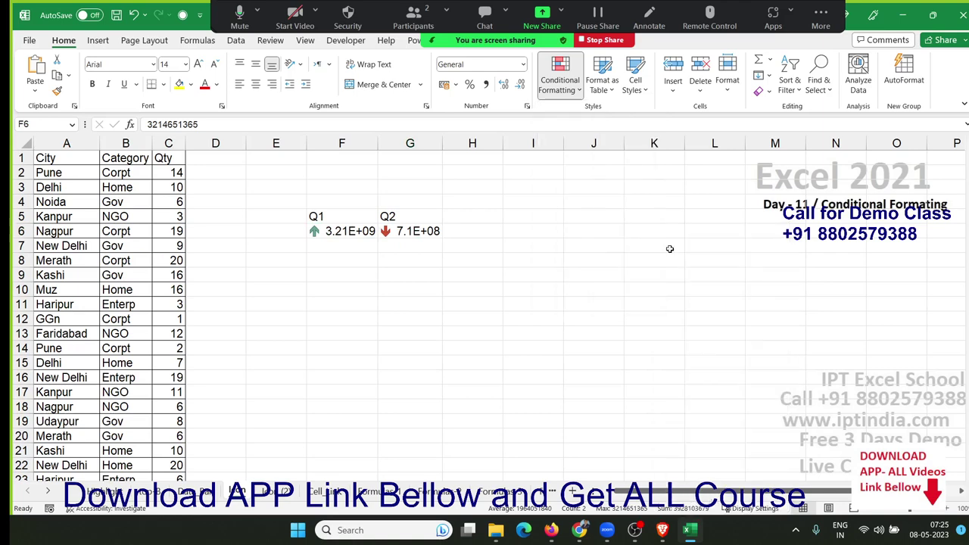
{"action": "double_click", "coordinate": [380, 143]}
{"action": "double_click", "coordinate": [452, 143]}
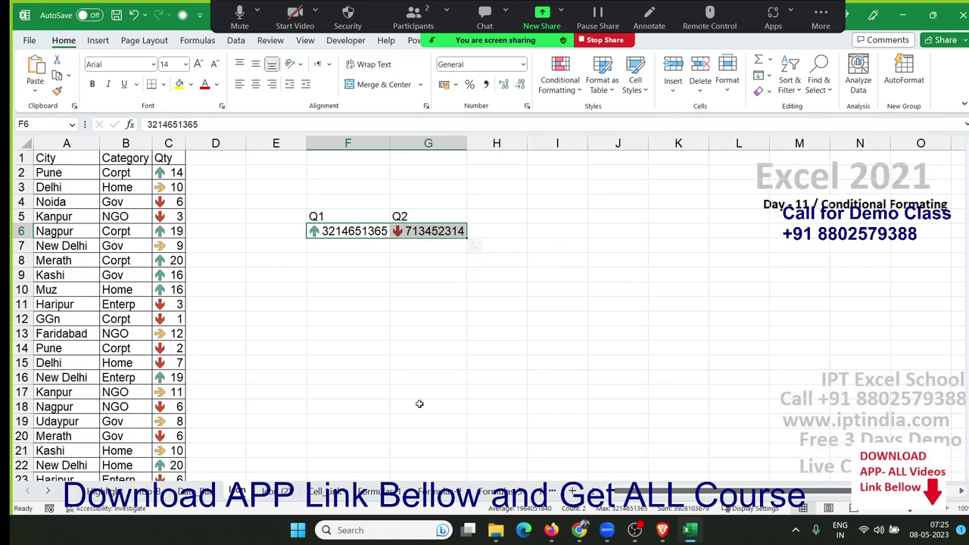
{"action": "key", "text": "ctrl+Page_Down"}
Step: Clear all conditional formatting rules from the Name/Score sheet
{"action": "left_click", "coordinate": [384, 364]}
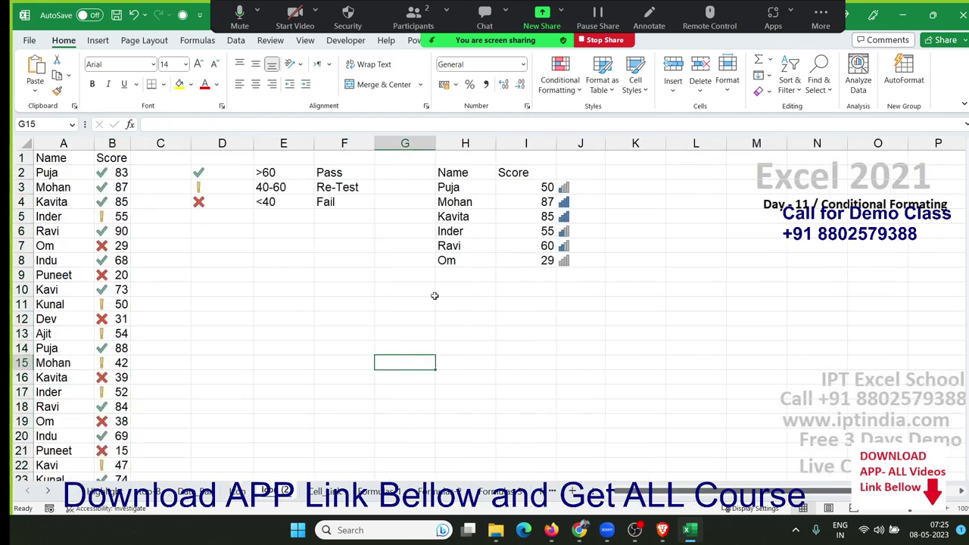
{"action": "left_click", "coordinate": [558, 89]}
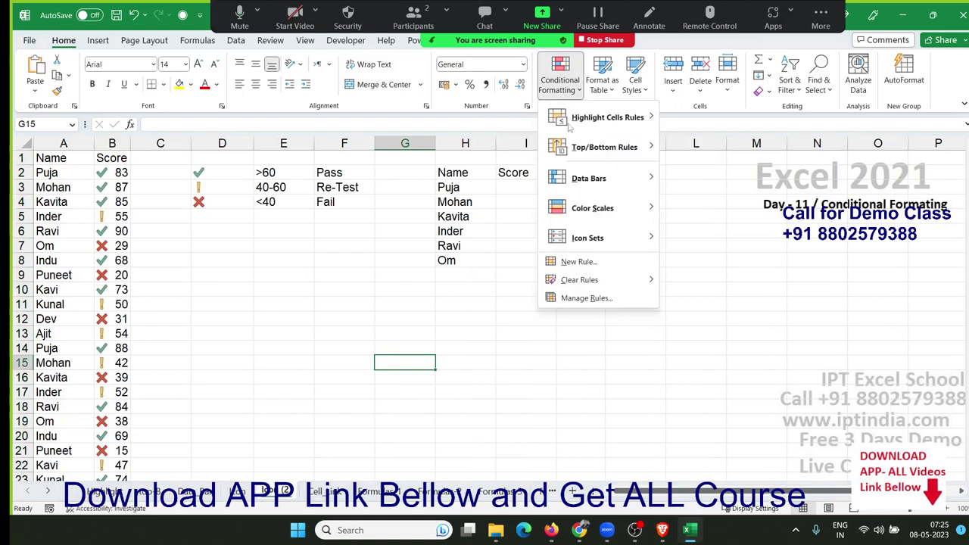
{"action": "mouse_move", "coordinate": [596, 280]}
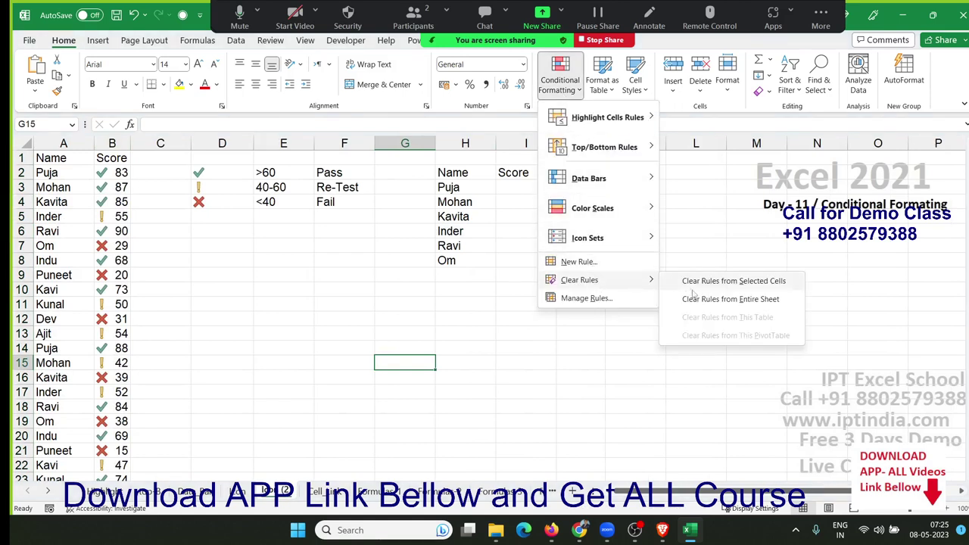
{"action": "left_click", "coordinate": [704, 298]}
Step: Delete the legend values 3, 2 and 1 in column D and review the range labels
{"action": "left_click", "coordinate": [243, 203]}
{"action": "left_click_drag", "start_coordinate": [243, 203], "coordinate": [238, 159]}
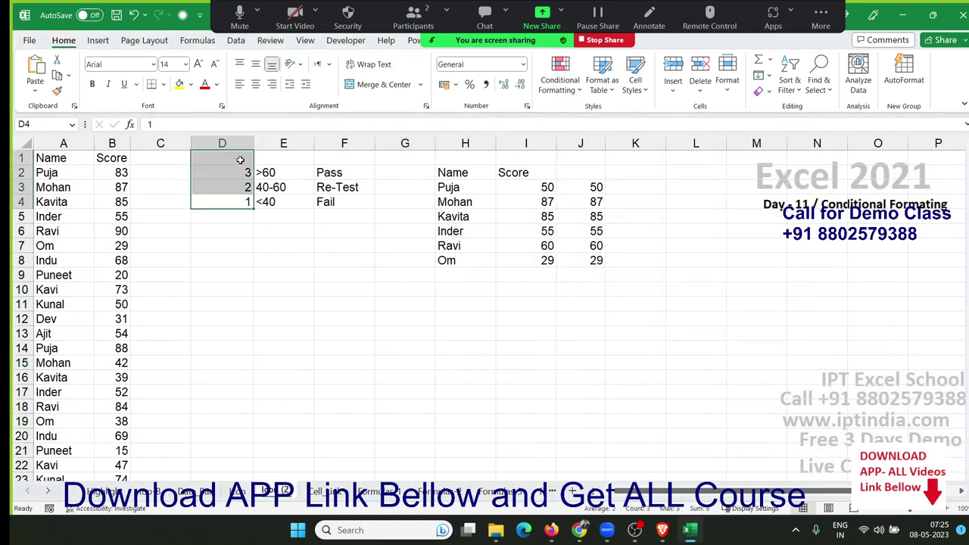
{"action": "key", "text": "Delete"}
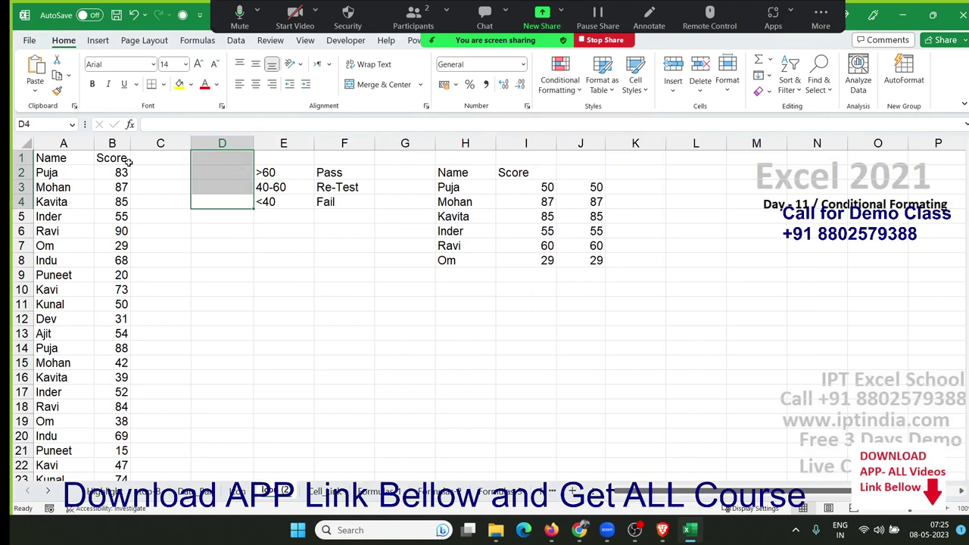
{"action": "left_click_drag", "start_coordinate": [125, 159], "coordinate": [88, 242]}
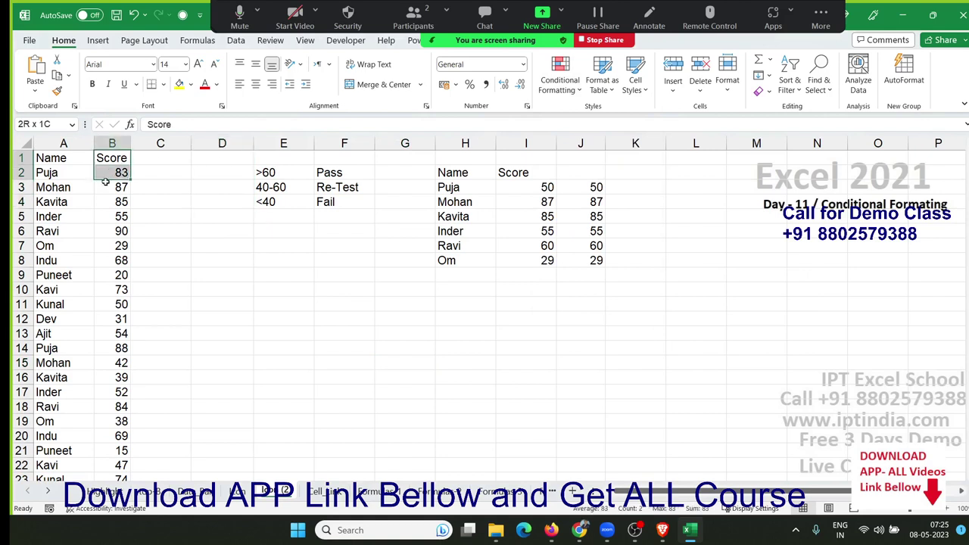
{"action": "left_click", "coordinate": [273, 175]}
{"action": "left_click", "coordinate": [353, 172]}
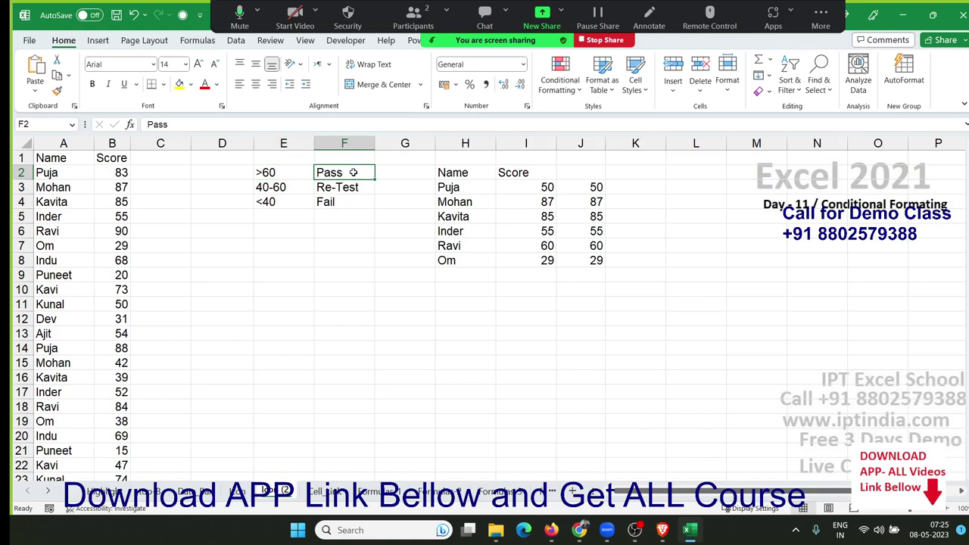
{"action": "left_click", "coordinate": [286, 191]}
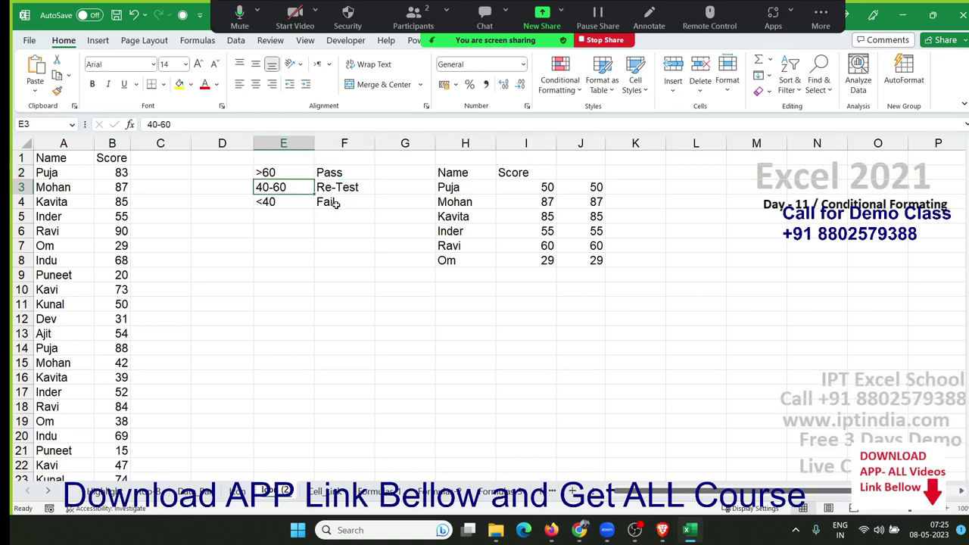
{"action": "left_click", "coordinate": [301, 202]}
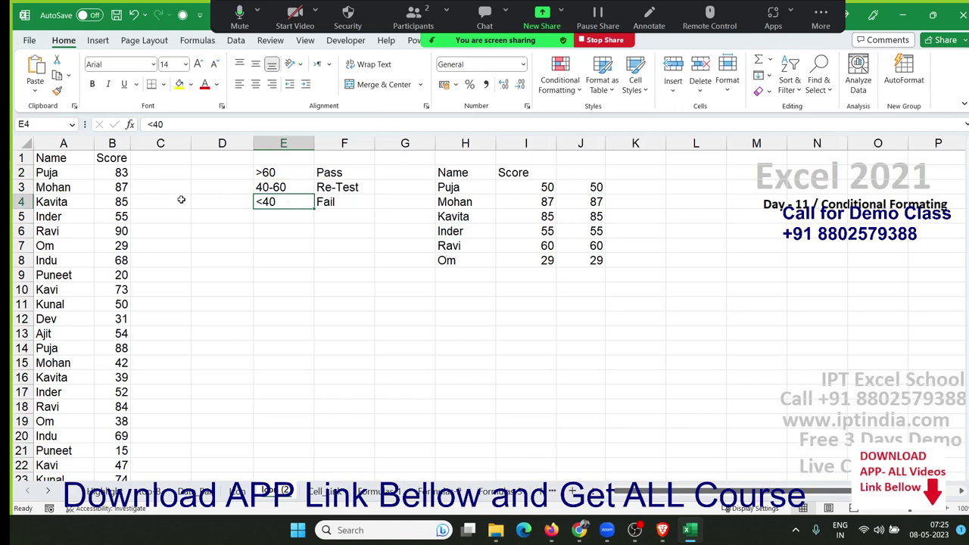
Step: Apply the 3 Symbols (Uncircled) icon set to the whole Score column
{"action": "left_click", "coordinate": [121, 171]}
{"action": "left_click", "coordinate": [113, 143]}
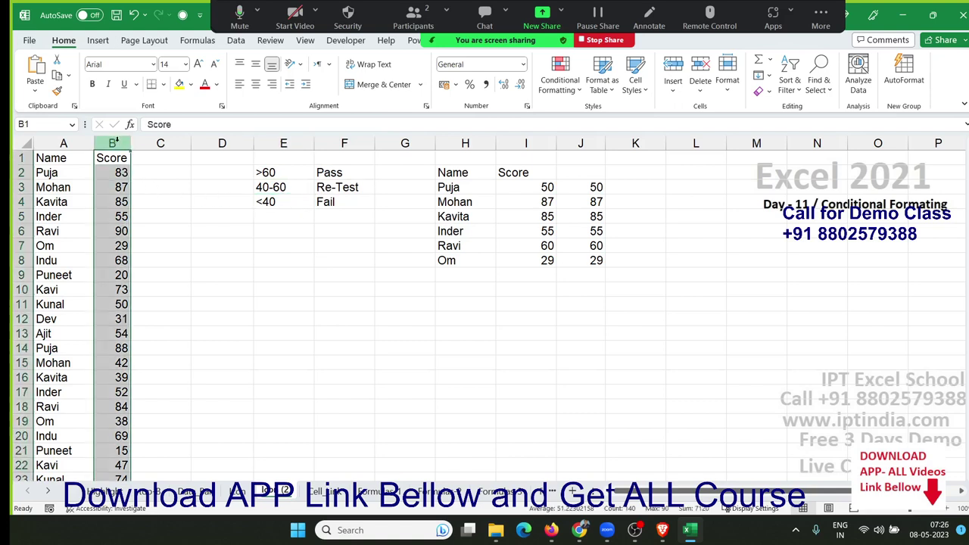
{"action": "left_click", "coordinate": [571, 90]}
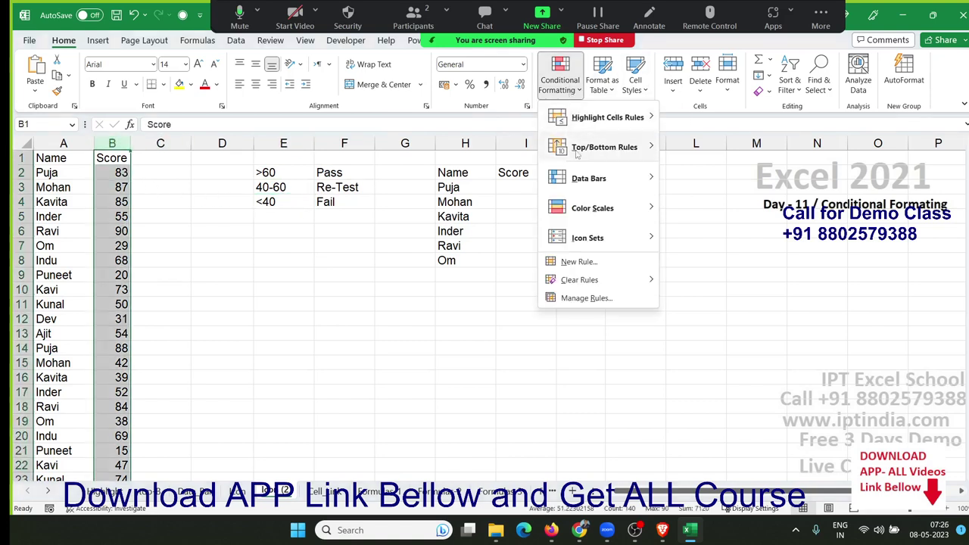
{"action": "mouse_move", "coordinate": [598, 238]}
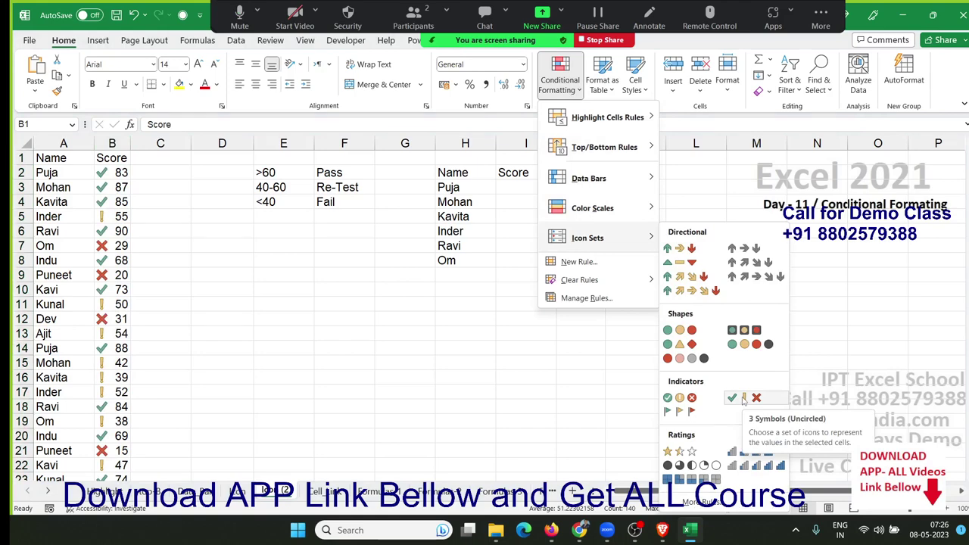
{"action": "left_click", "coordinate": [744, 399]}
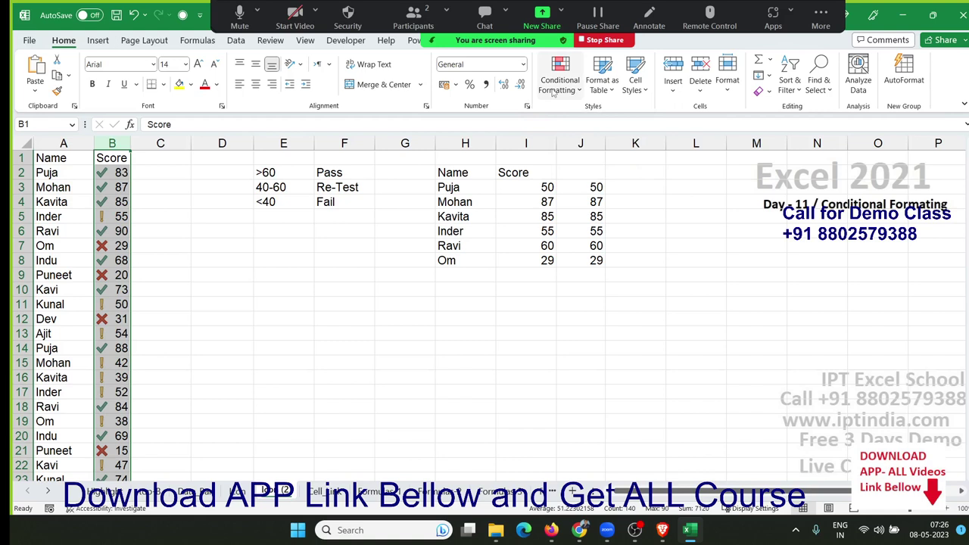
Step: Open column B's Icon Set rule and switch both threshold types to Number
{"action": "left_click", "coordinate": [545, 92]}
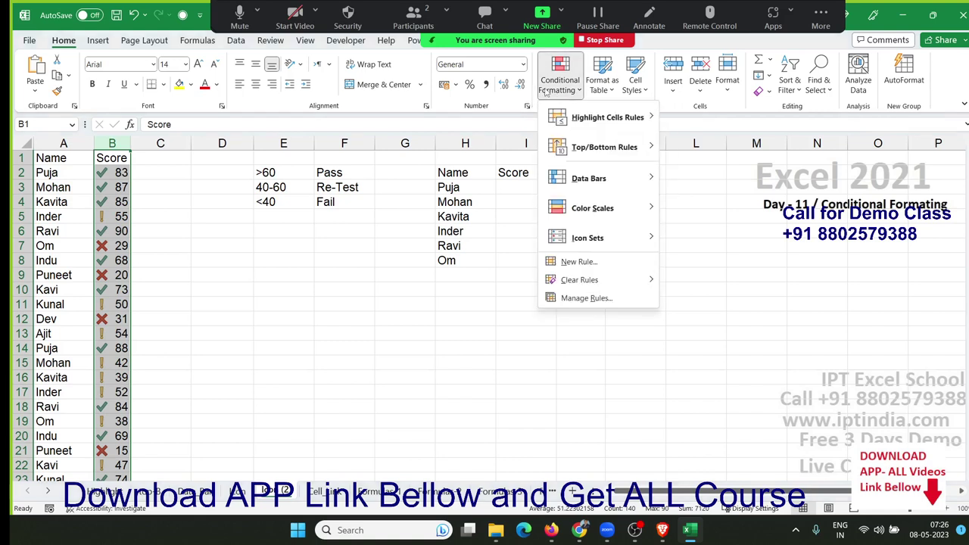
{"action": "left_click", "coordinate": [545, 92]}
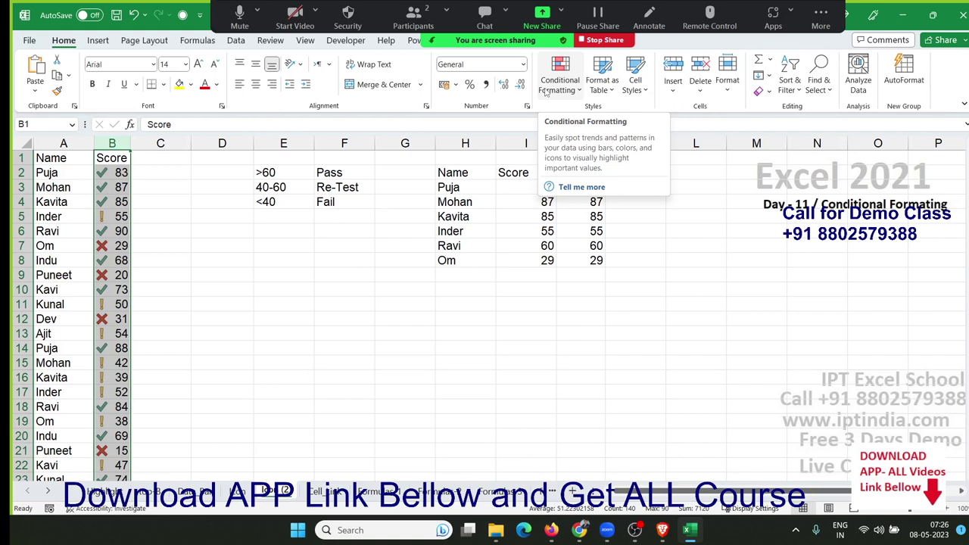
{"action": "left_click", "coordinate": [545, 87]}
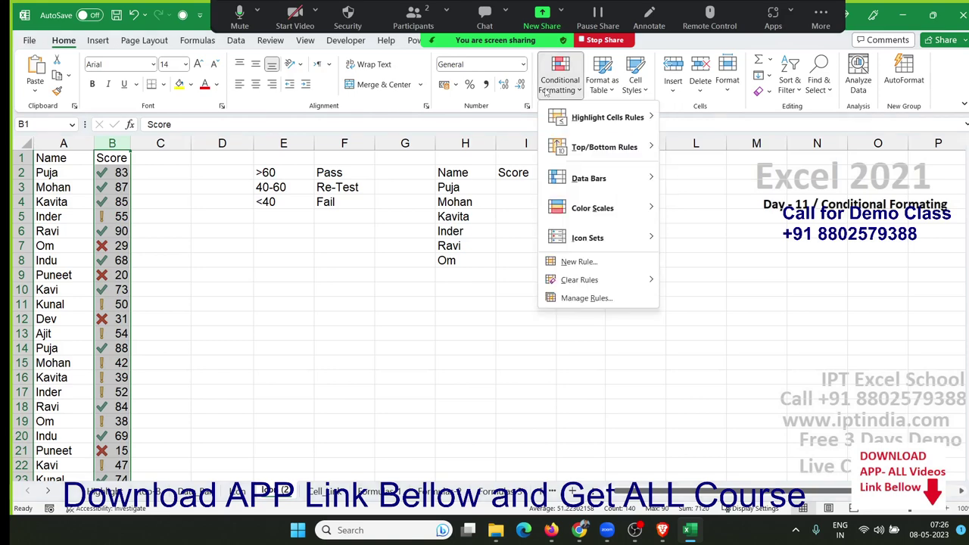
{"action": "left_click", "coordinate": [618, 297]}
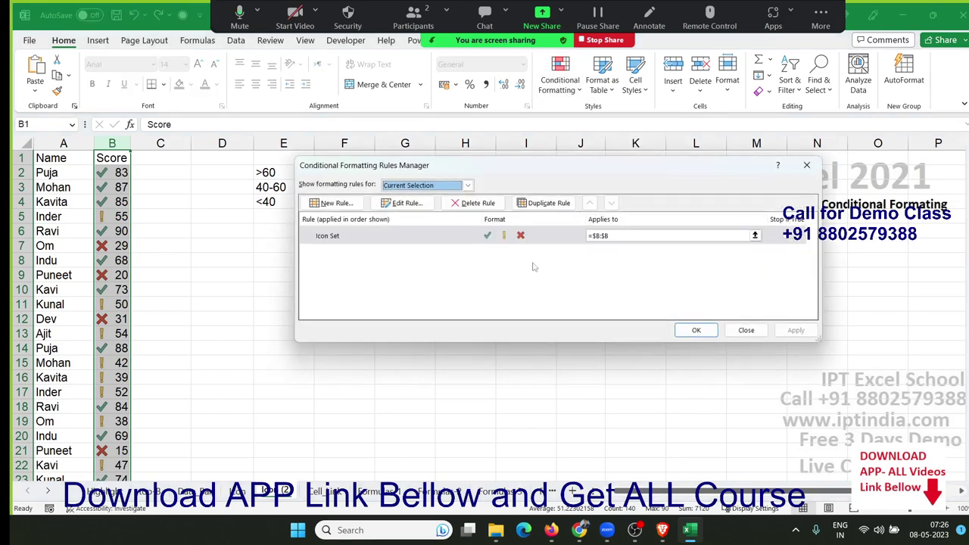
{"action": "double_click", "coordinate": [457, 244]}
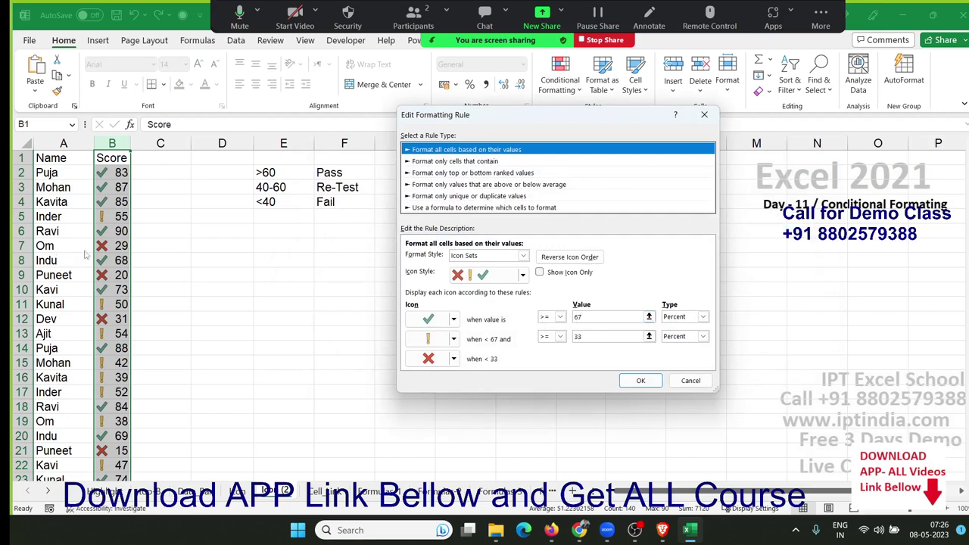
{"action": "key", "text": "ctrl"}
{"action": "key", "text": "ctrl"}
{"action": "left_click", "coordinate": [682, 316]}
{"action": "left_click", "coordinate": [676, 328]}
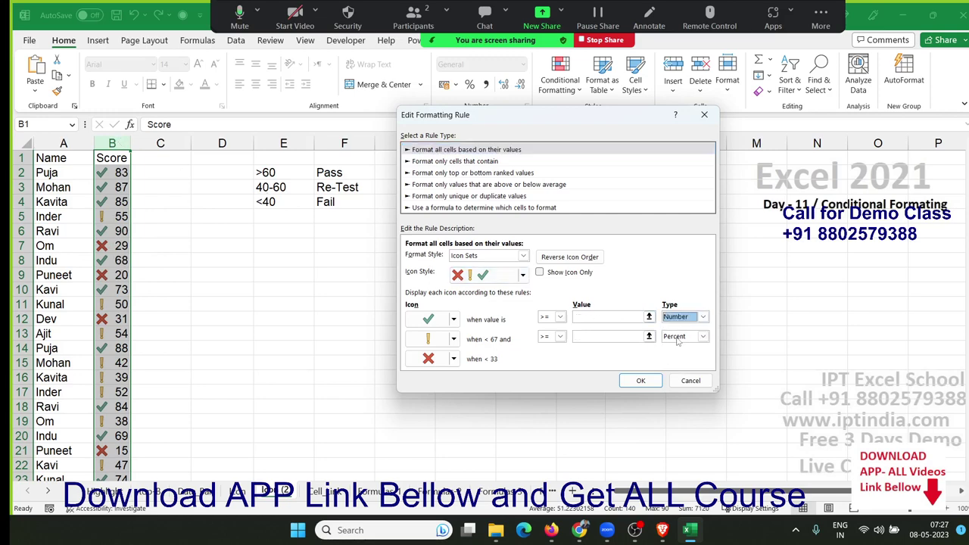
{"action": "left_click", "coordinate": [676, 336]}
{"action": "left_click", "coordinate": [675, 348]}
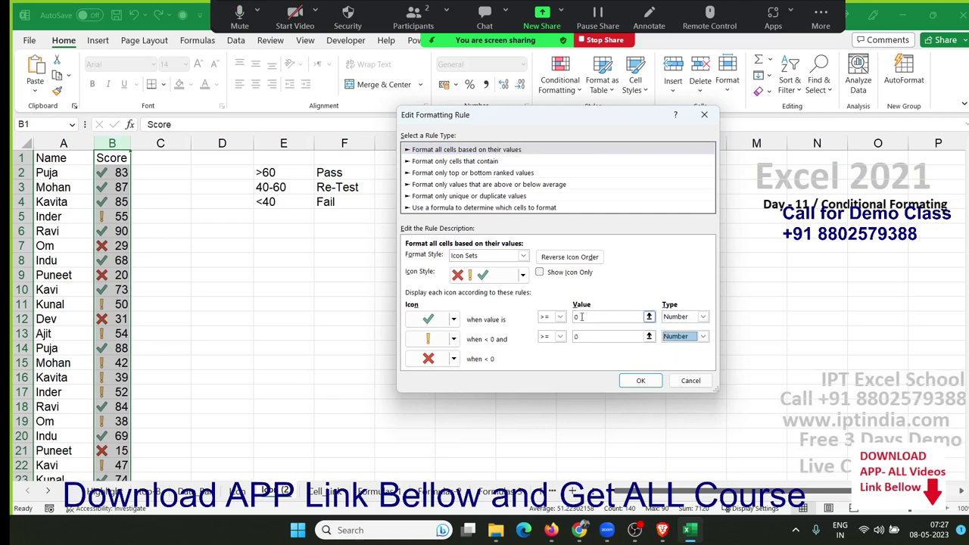
Step: Set the thresholds to 60 and 40, apply the rule, and check the Score list
{"action": "left_click", "coordinate": [581, 317]}
{"action": "type", "text": "60"}
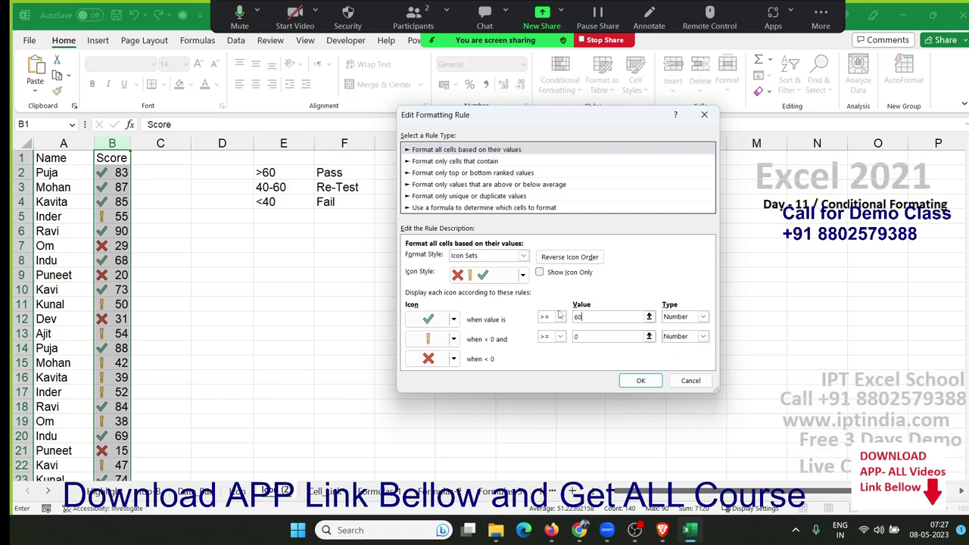
{"action": "left_click", "coordinate": [591, 337]}
{"action": "type", "text": "40"}
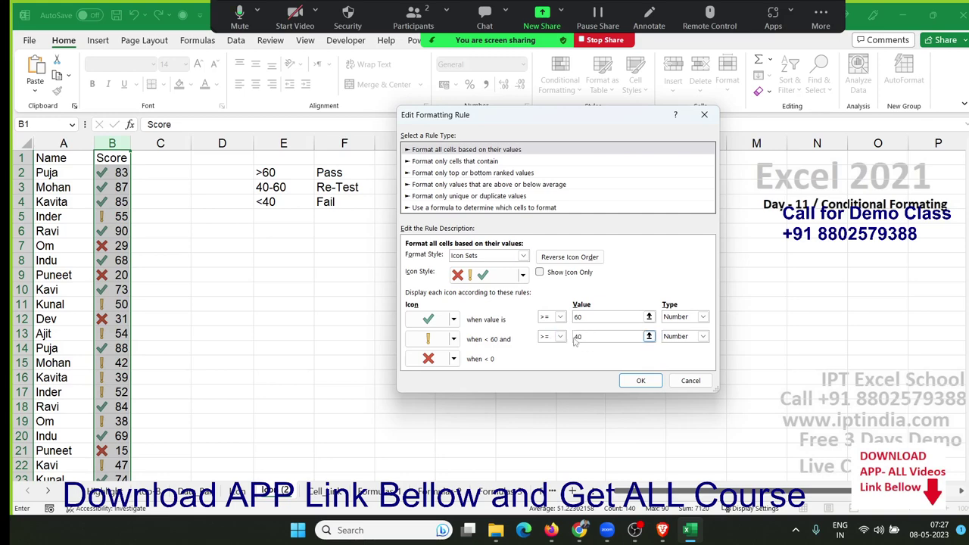
{"action": "key", "text": "ctrl"}
{"action": "double_click", "coordinate": [578, 337]}
{"action": "left_click", "coordinate": [638, 381]}
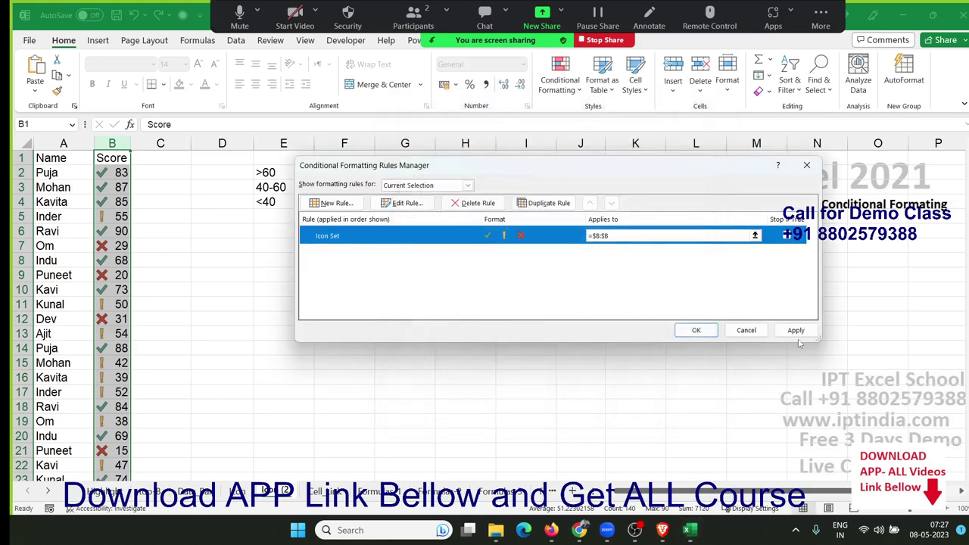
{"action": "left_click", "coordinate": [796, 330]}
{"action": "left_click", "coordinate": [702, 332]}
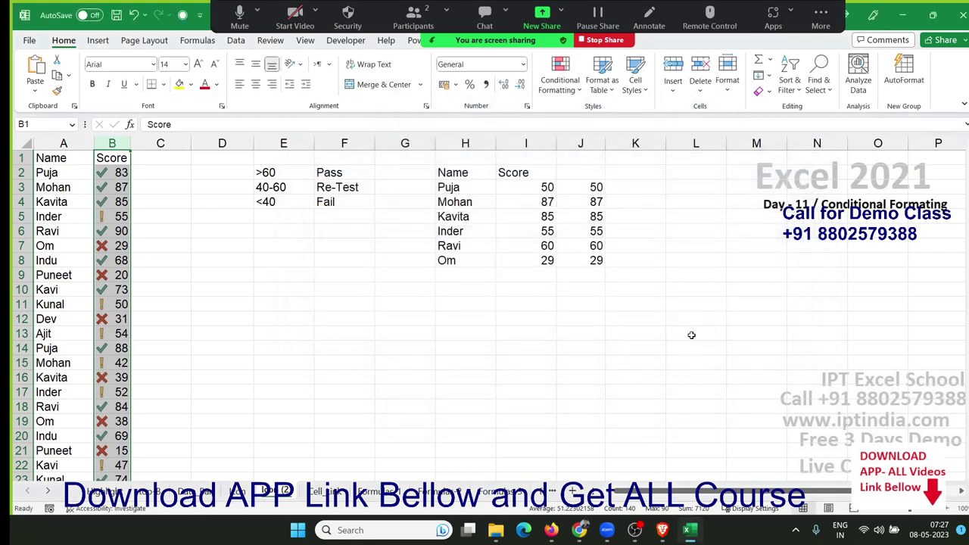
{"action": "scroll", "coordinate": [253, 288], "scroll_direction": "down", "scroll_amount": 5}
{"action": "scroll", "coordinate": [253, 287], "scroll_direction": "down", "scroll_amount": 1}
{"action": "scroll", "coordinate": [253, 286], "scroll_direction": "down", "scroll_amount": 1}
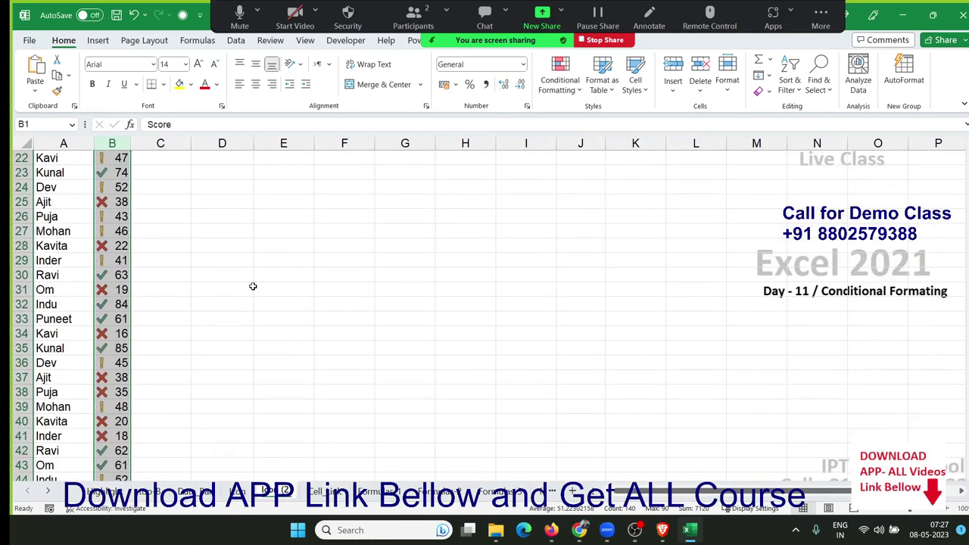
{"action": "scroll", "coordinate": [253, 287], "scroll_direction": "down", "scroll_amount": 9}
{"action": "scroll", "coordinate": [253, 285], "scroll_direction": "down", "scroll_amount": 9}
{"action": "scroll", "coordinate": [253, 284], "scroll_direction": "down", "scroll_amount": 3}
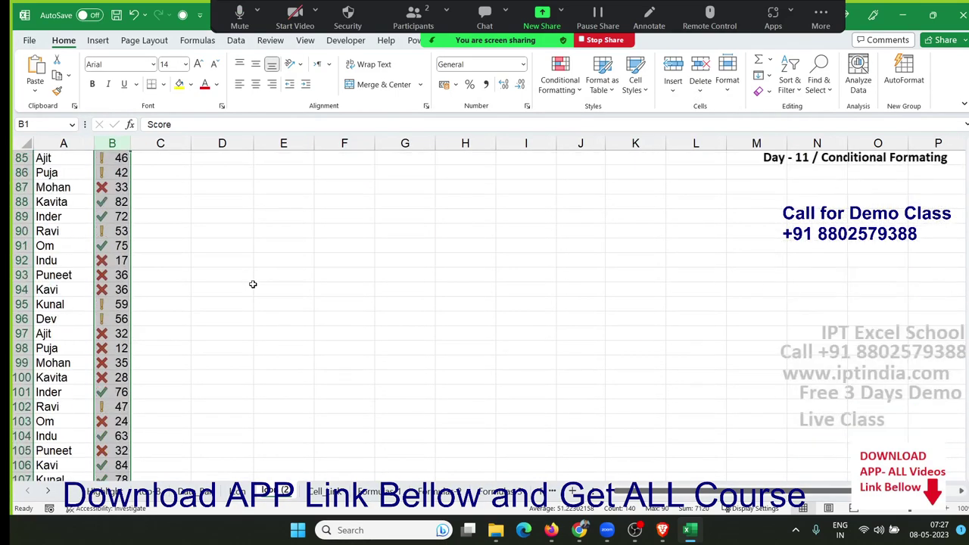
{"action": "scroll", "coordinate": [253, 284], "scroll_direction": "down", "scroll_amount": 3}
{"action": "scroll", "coordinate": [253, 284], "scroll_direction": "up", "scroll_amount": 1}
{"action": "scroll", "coordinate": [252, 284], "scroll_direction": "up", "scroll_amount": 4}
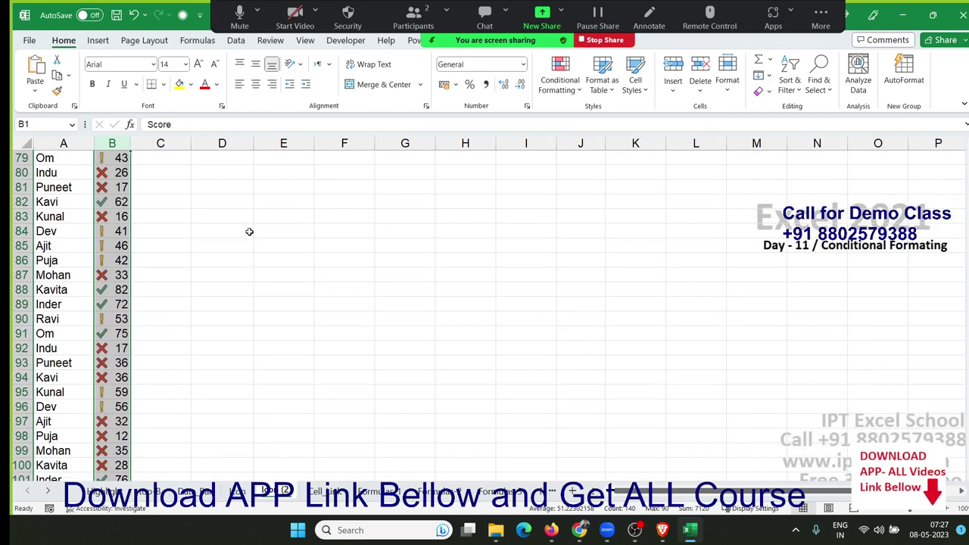
{"action": "scroll", "coordinate": [249, 231], "scroll_direction": "up", "scroll_amount": 7}
{"action": "scroll", "coordinate": [249, 231], "scroll_direction": "up", "scroll_amount": 3}
{"action": "scroll", "coordinate": [249, 231], "scroll_direction": "up", "scroll_amount": 4}
{"action": "scroll", "coordinate": [250, 231], "scroll_direction": "up", "scroll_amount": 7}
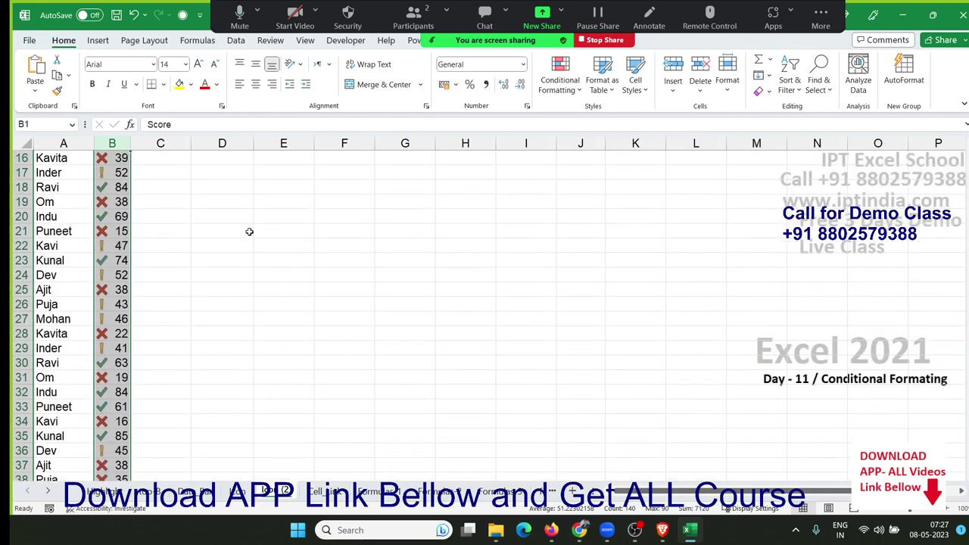
{"action": "scroll", "coordinate": [249, 231], "scroll_direction": "up", "scroll_amount": 4}
{"action": "scroll", "coordinate": [249, 231], "scroll_direction": "up", "scroll_amount": 1}
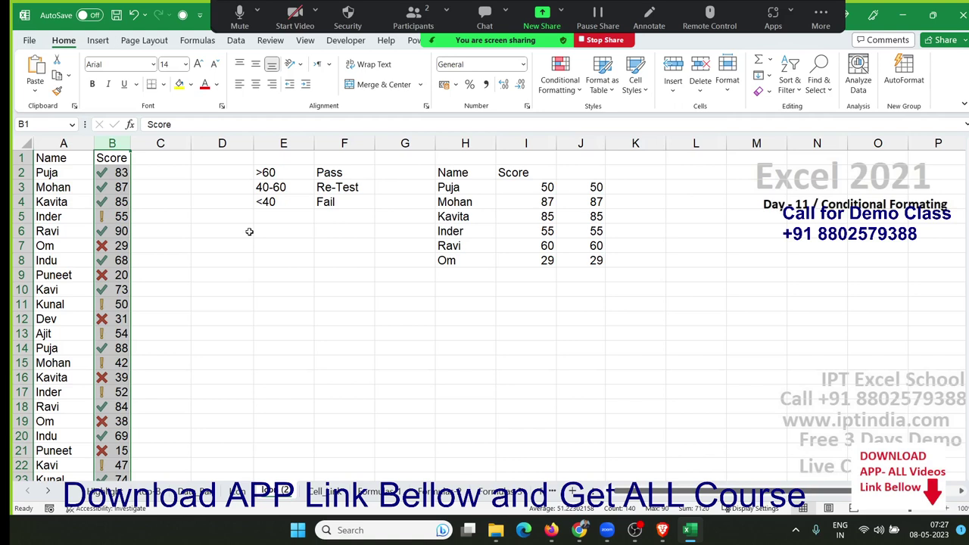
Step: Enter the legend values 3, 2 and 1 in cells D2:D4
{"action": "left_click", "coordinate": [269, 204]}
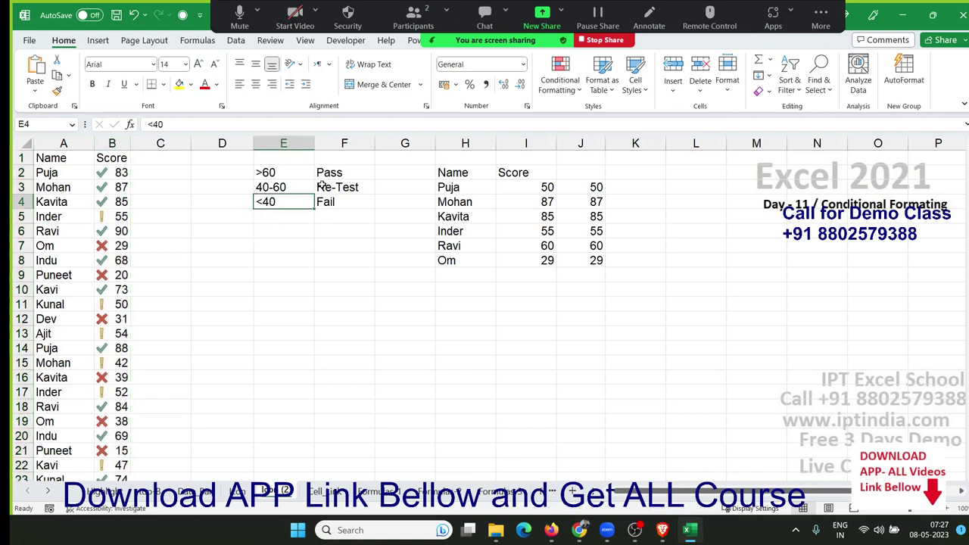
{"action": "key", "text": "Up"}
{"action": "key", "text": "Left"}
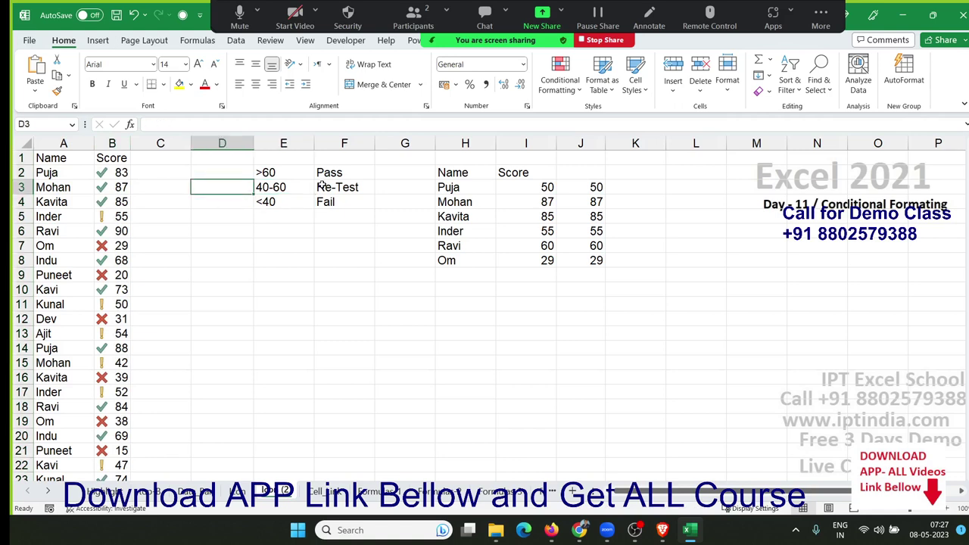
{"action": "key", "text": "Up"}
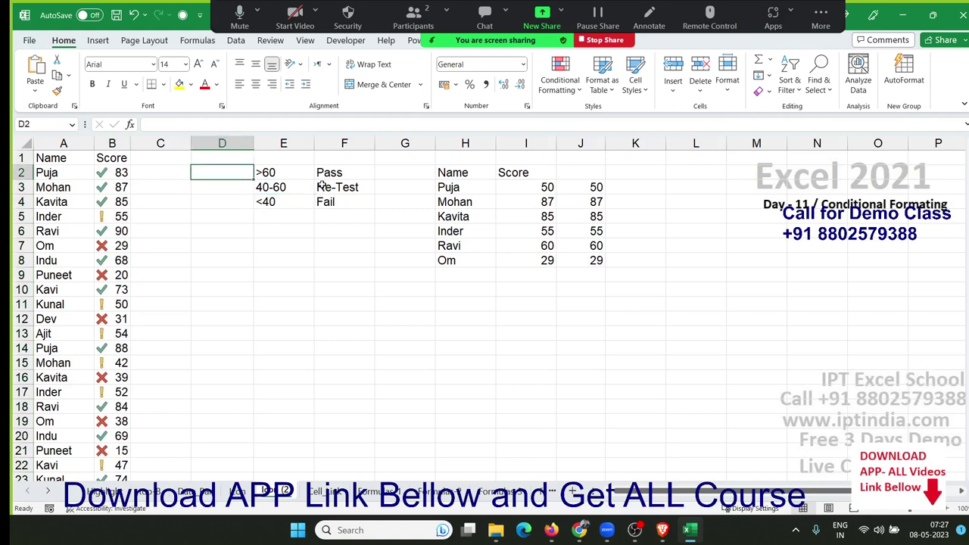
{"action": "type", "text": "3"}
{"action": "key", "text": "Return"}
{"action": "type", "text": "2"}
{"action": "key", "text": "Return"}
{"action": "type", "text": "1"}
{"action": "key", "text": "Return"}
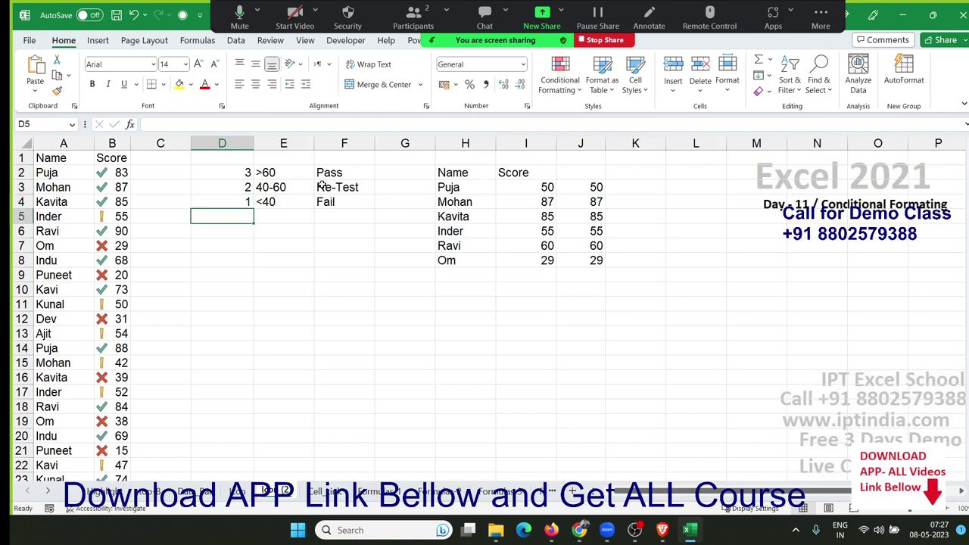
Step: Apply the check, exclamation and cross 3-icon set to D2:D4
{"action": "key", "text": "Up"}
{"action": "key", "text": "shift+Up"}
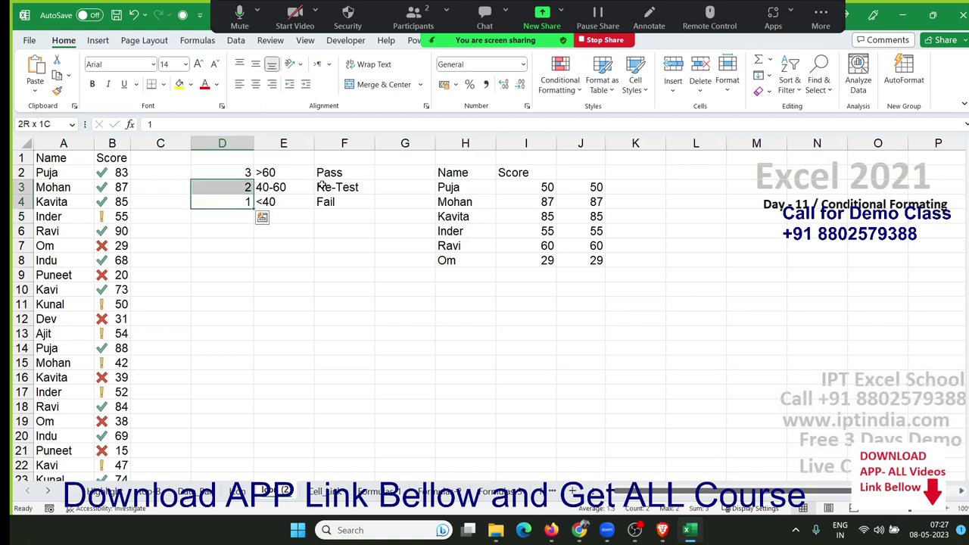
{"action": "key", "text": "shift+Up"}
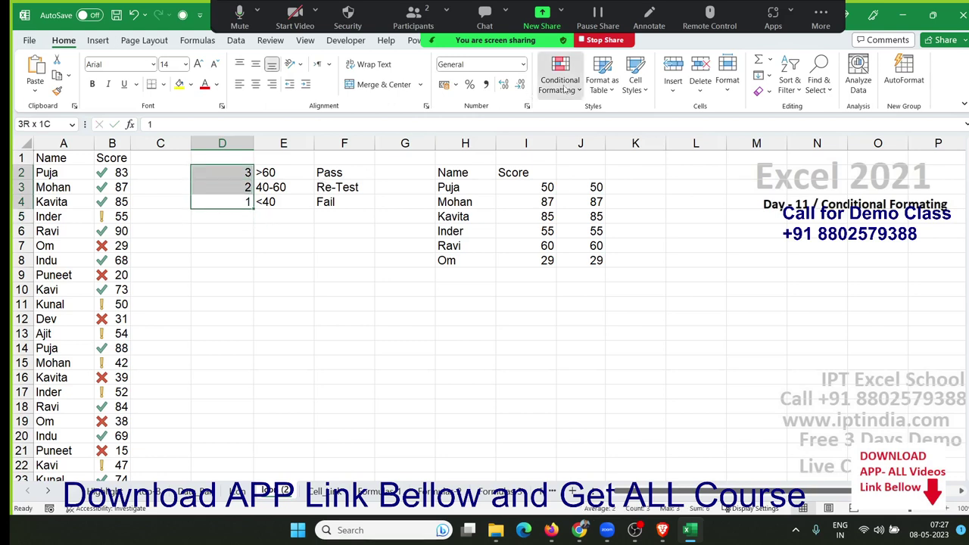
{"action": "left_click", "coordinate": [560, 82]}
{"action": "mouse_move", "coordinate": [596, 238]}
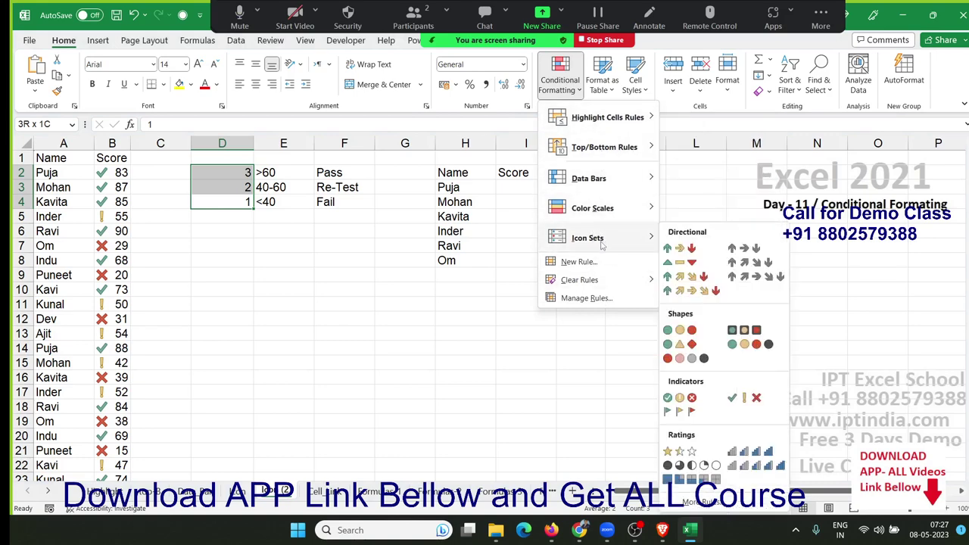
{"action": "left_click", "coordinate": [744, 398]}
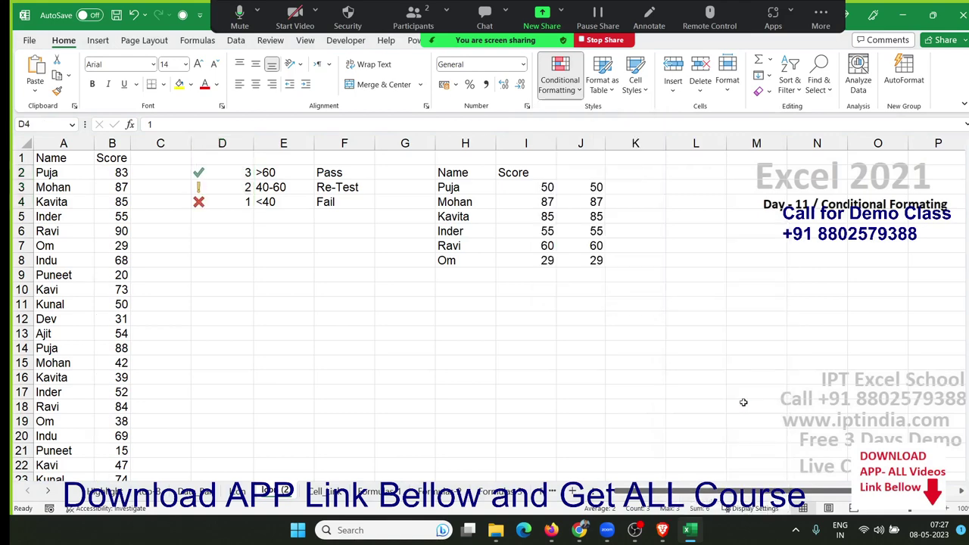
Step: Set the D2:D4 icon set rule to Show Icon Only
{"action": "left_click", "coordinate": [561, 79]}
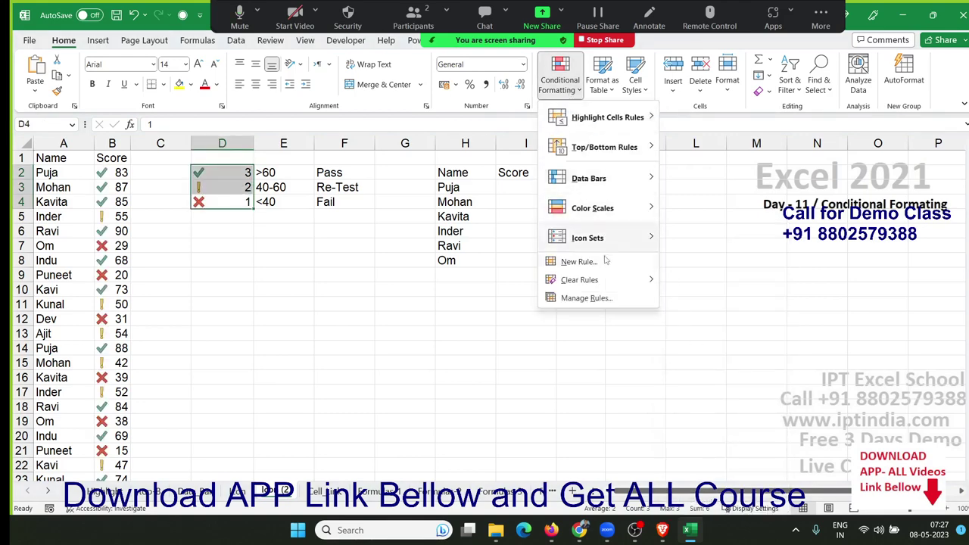
{"action": "left_click", "coordinate": [587, 300]}
{"action": "left_click", "coordinate": [458, 241]}
{"action": "double_click", "coordinate": [458, 236]}
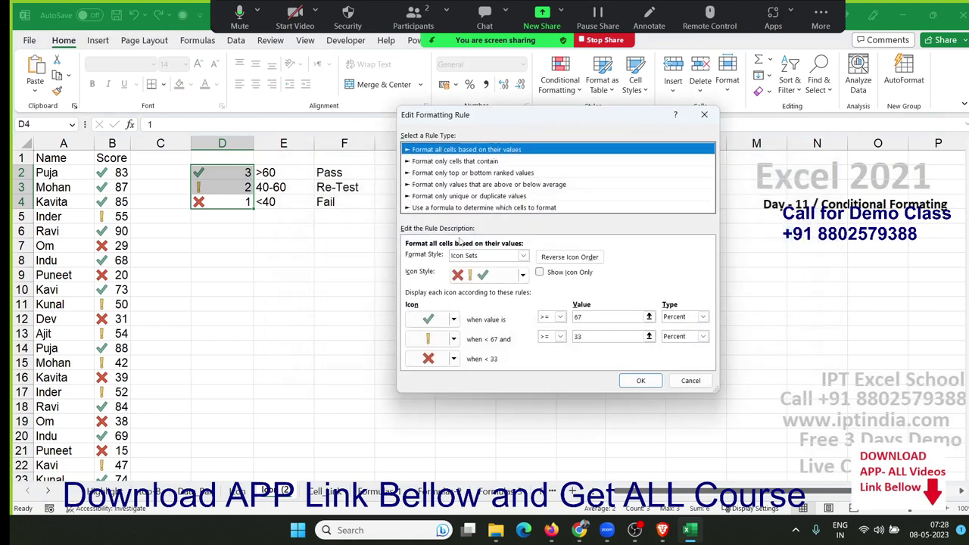
{"action": "left_click", "coordinate": [549, 274]}
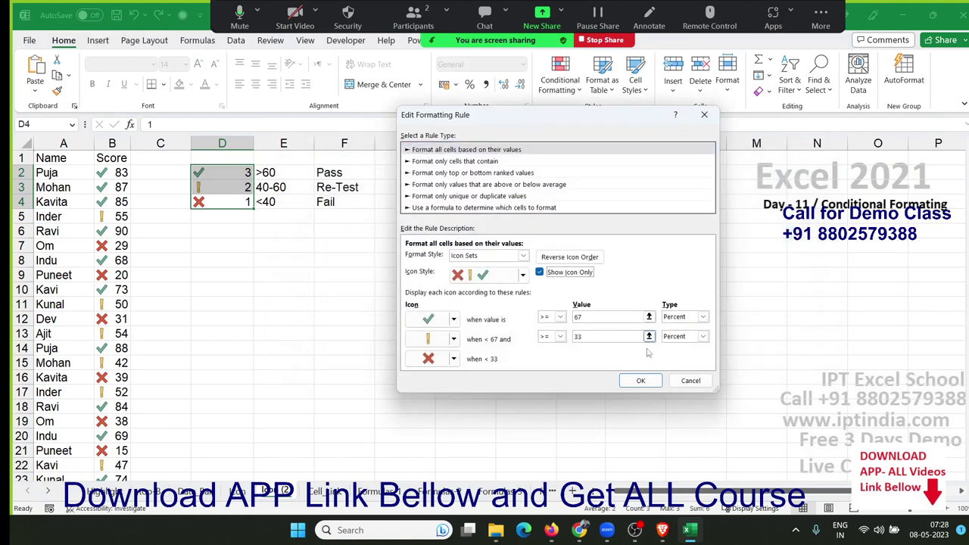
{"action": "left_click", "coordinate": [641, 380]}
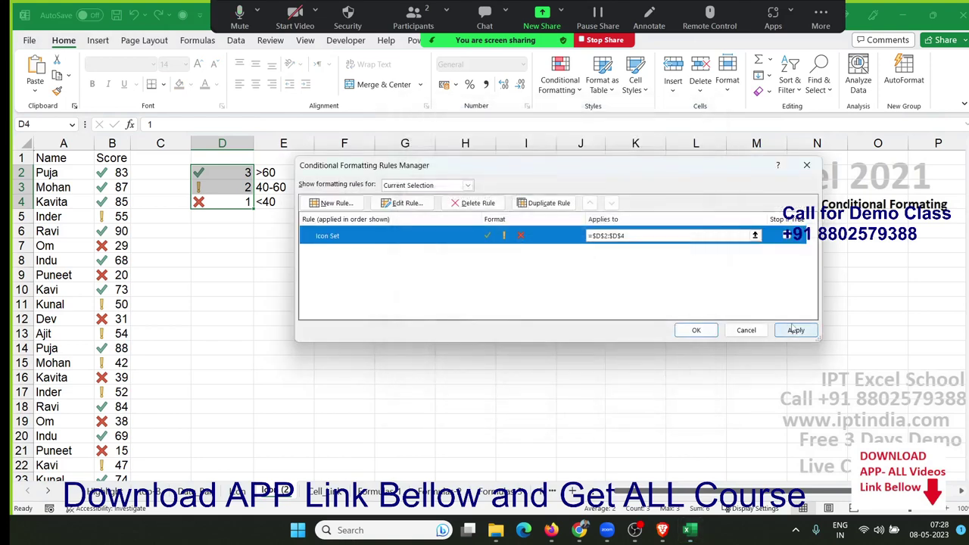
{"action": "left_click", "coordinate": [795, 331]}
{"action": "left_click", "coordinate": [696, 330]}
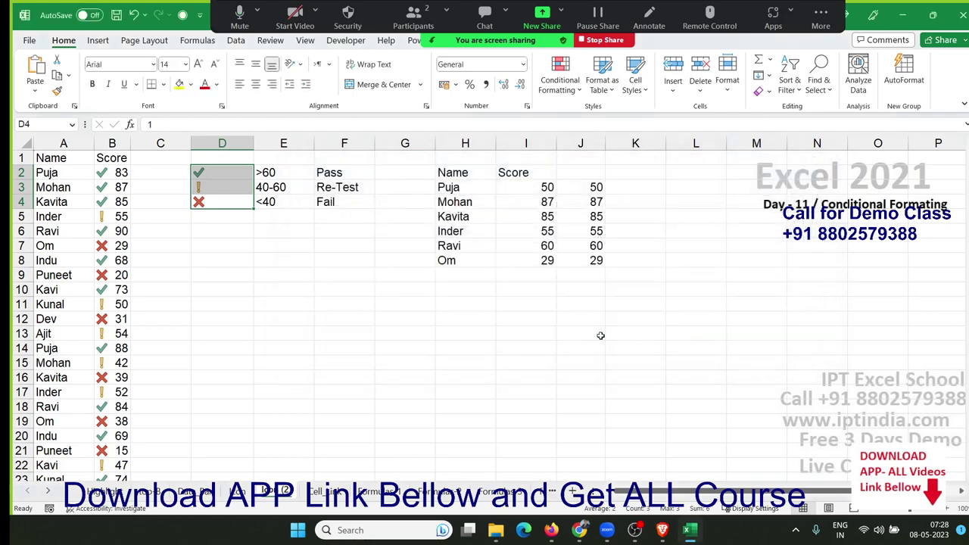
{"action": "left_click", "coordinate": [472, 314]}
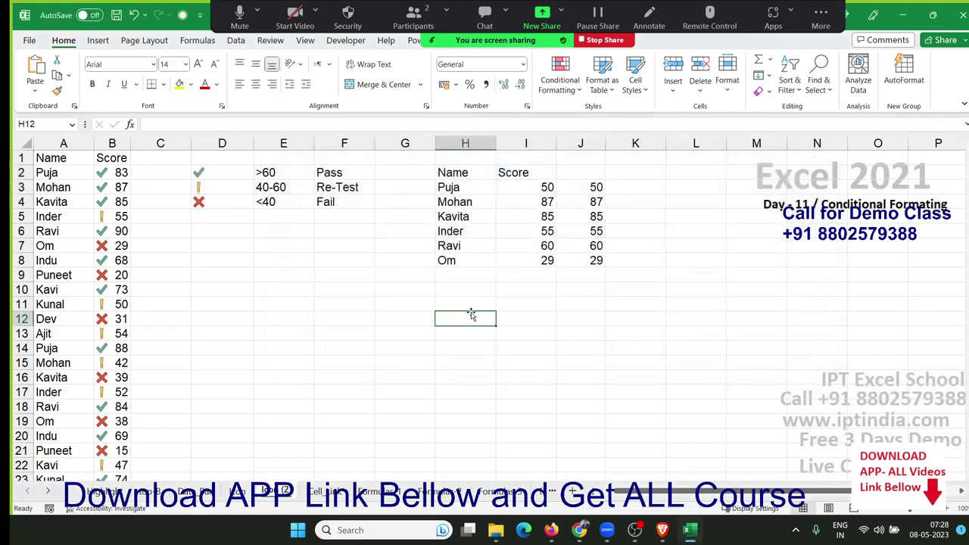
Step: On the Cell_Link sheet, try search values 75 and 85 in B2, then clear it
{"action": "left_click", "coordinate": [326, 491]}
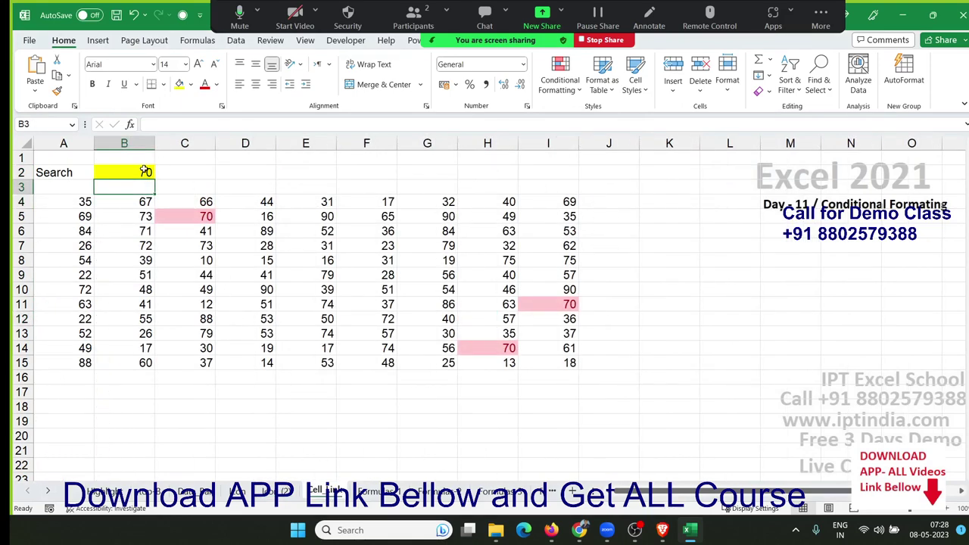
{"action": "left_click", "coordinate": [144, 170]}
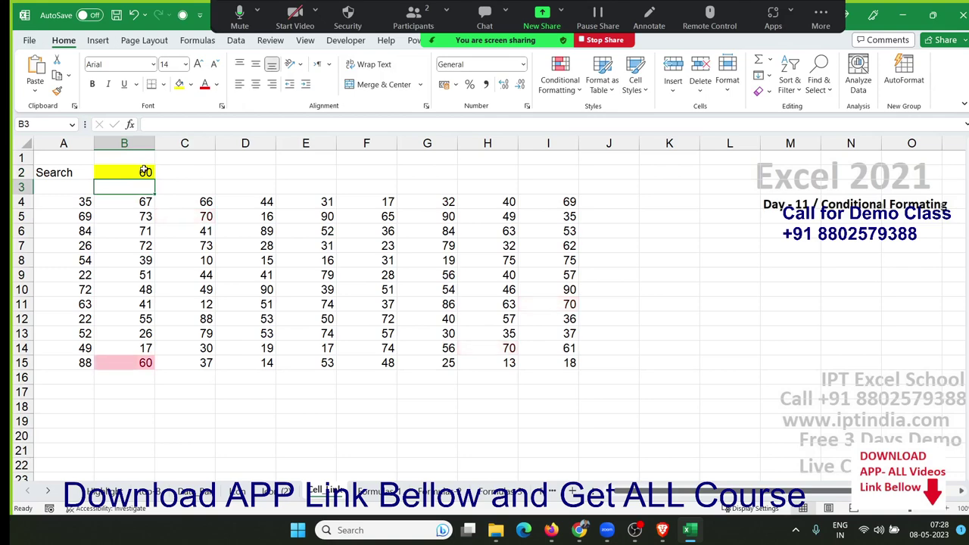
{"action": "left_click", "coordinate": [144, 170]}
{"action": "type", "text": "75"}
{"action": "key", "text": "Return"}
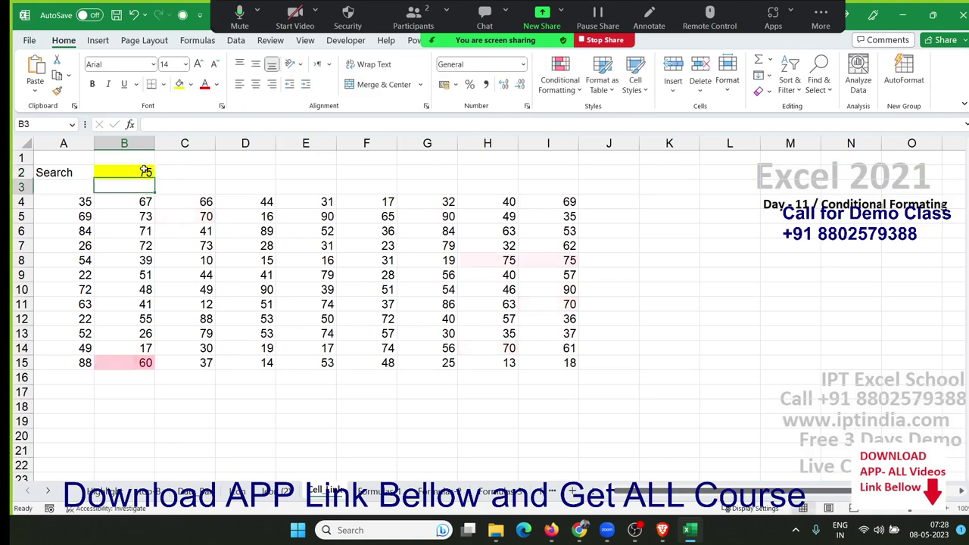
{"action": "left_click", "coordinate": [145, 170]}
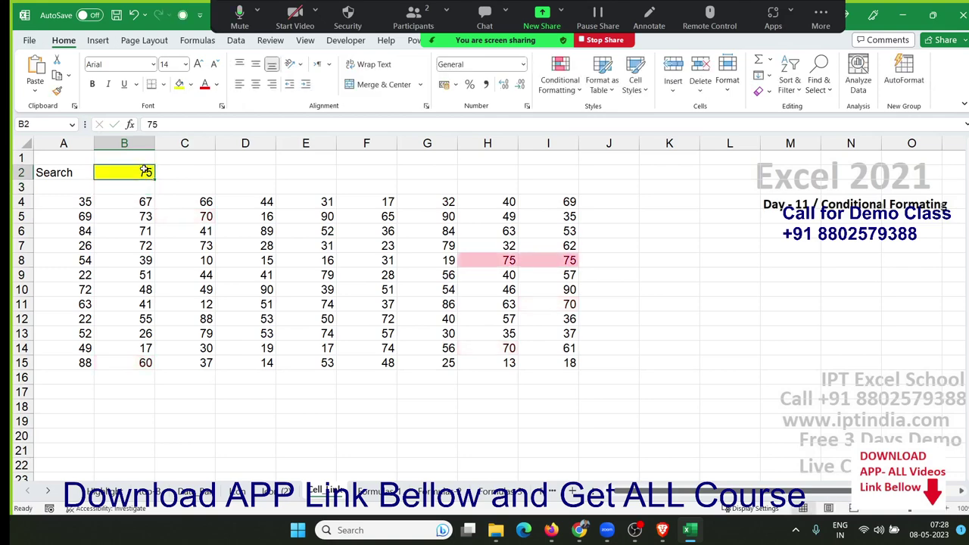
{"action": "type", "text": "85"}
{"action": "key", "text": "Return"}
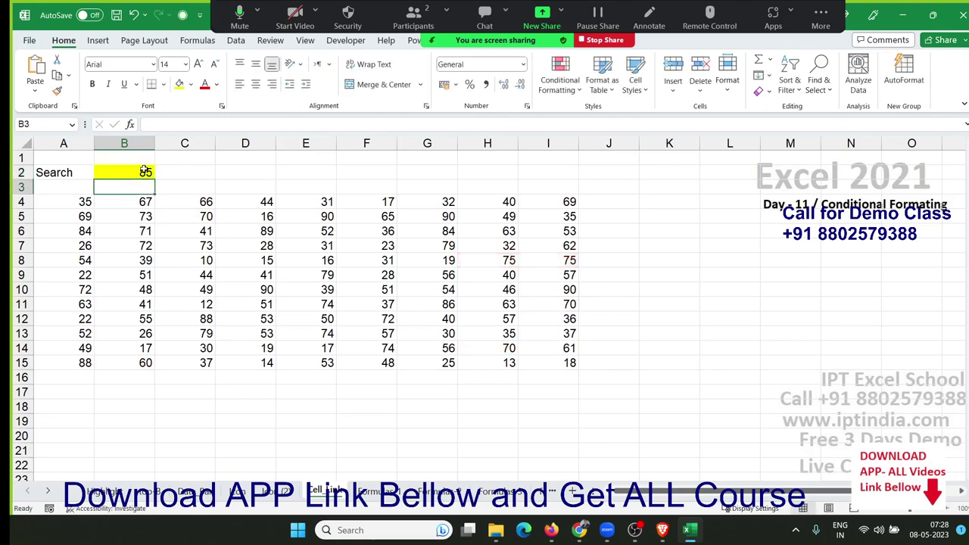
{"action": "left_click", "coordinate": [144, 170]}
{"action": "key", "text": "Delete"}
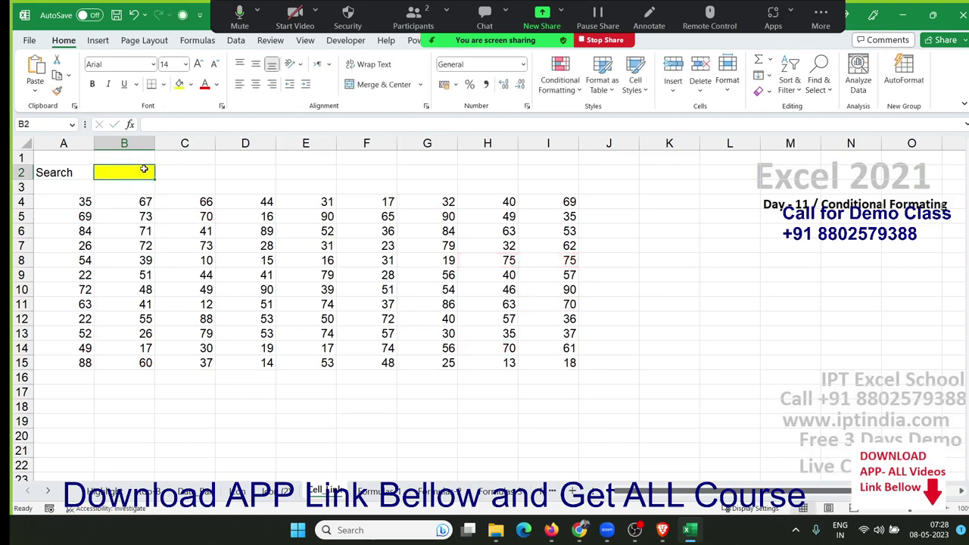
Step: Add an Equal To rule on A4:I15 using =$B$2 with Light Red Fill
{"action": "left_click_drag", "start_coordinate": [84, 203], "coordinate": [561, 362]}
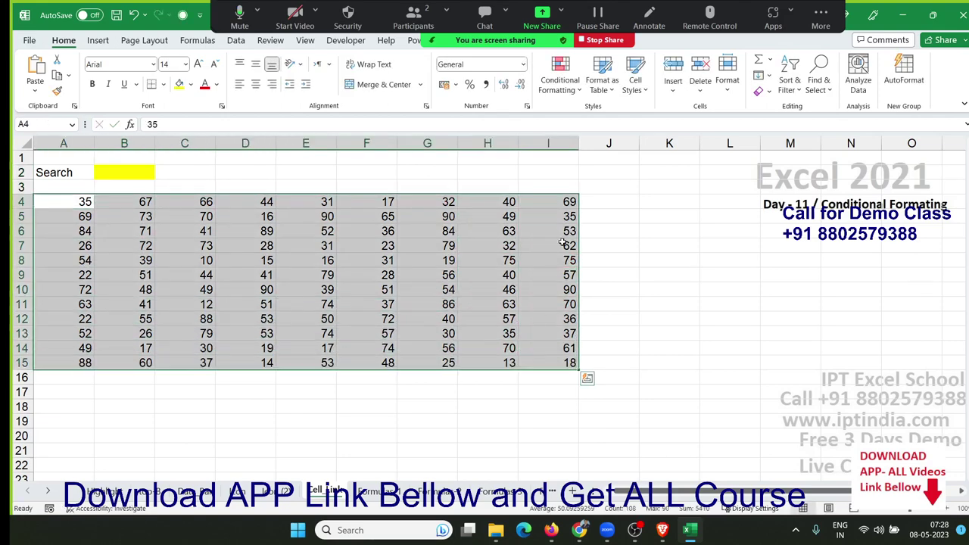
{"action": "left_click", "coordinate": [560, 72]}
{"action": "mouse_move", "coordinate": [589, 178]}
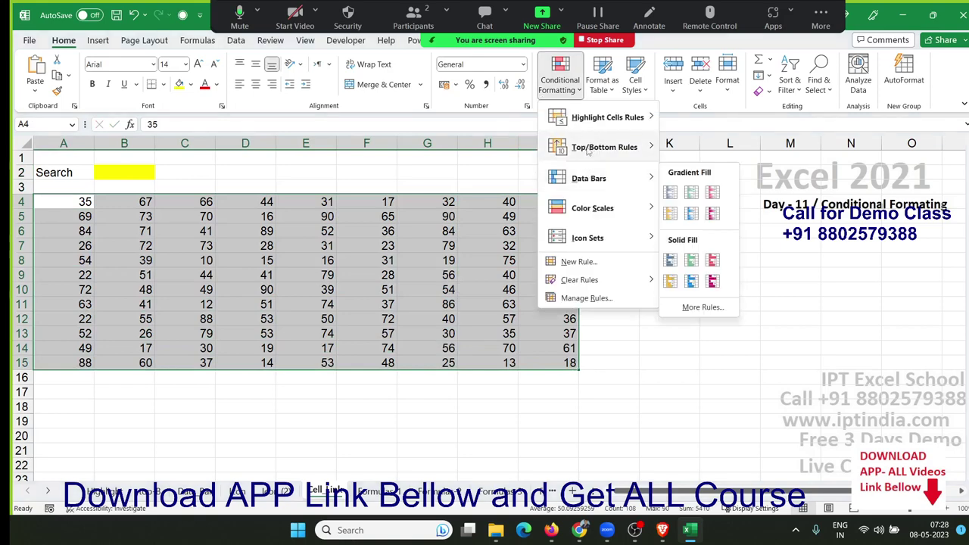
{"action": "mouse_move", "coordinate": [606, 118]}
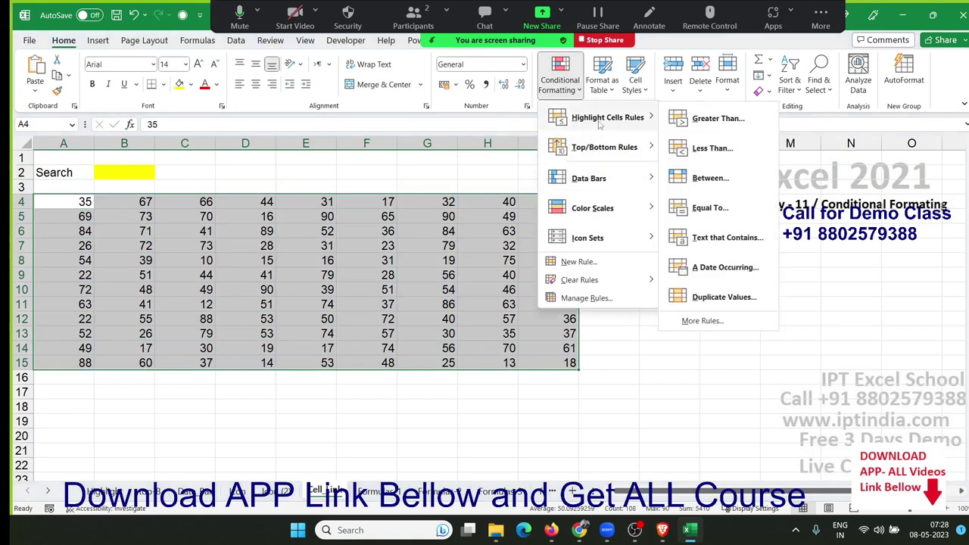
{"action": "left_click", "coordinate": [711, 208]}
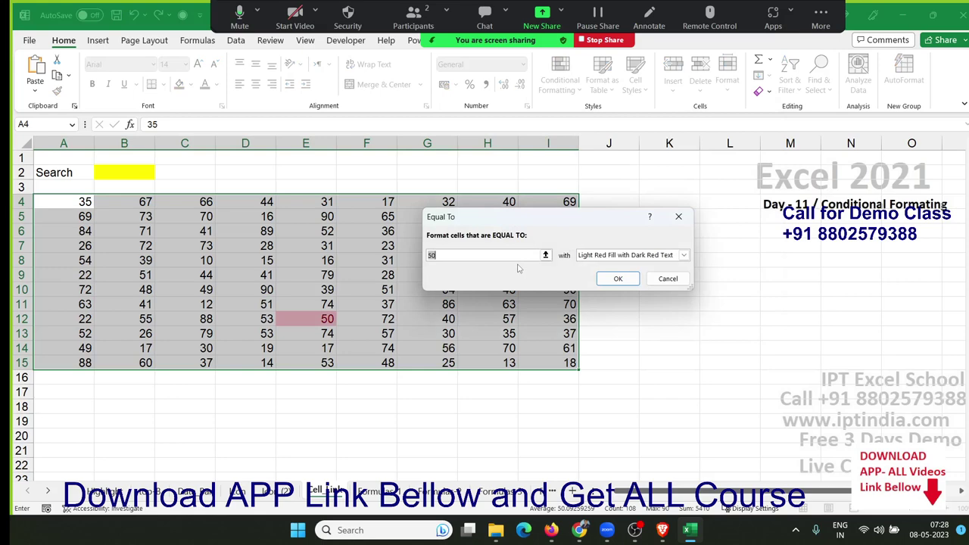
{"action": "type", "text": "="}
{"action": "key", "text": "Right"}
{"action": "key", "text": "BackSpace"}
{"action": "key", "text": "BackSpace"}
{"action": "key", "text": "BackSpace"}
{"action": "key", "text": "BackSpace"}
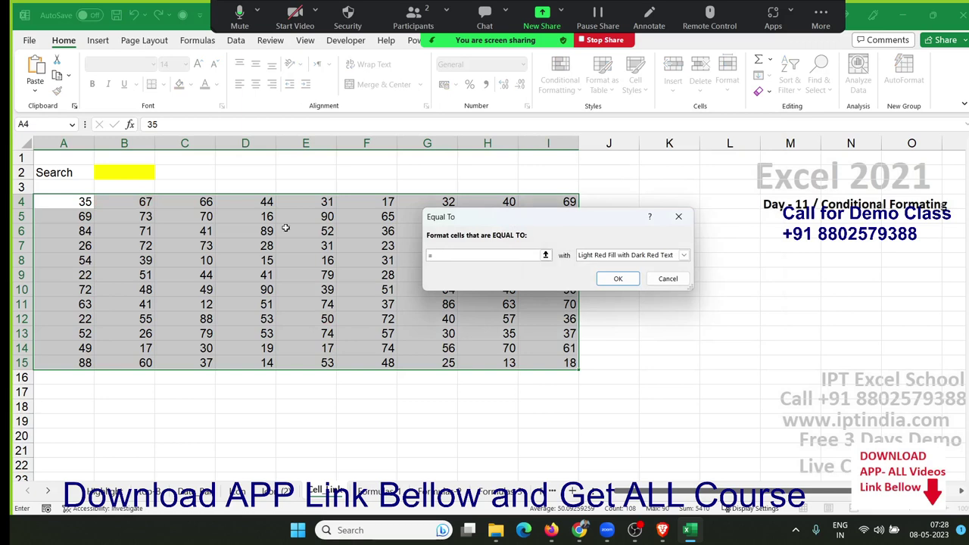
{"action": "left_click", "coordinate": [116, 174]}
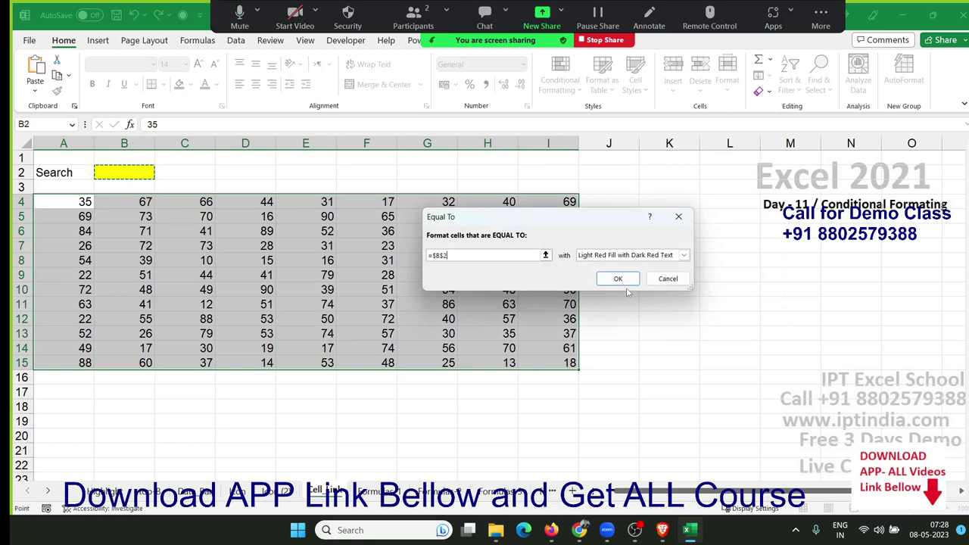
{"action": "left_click", "coordinate": [618, 279]}
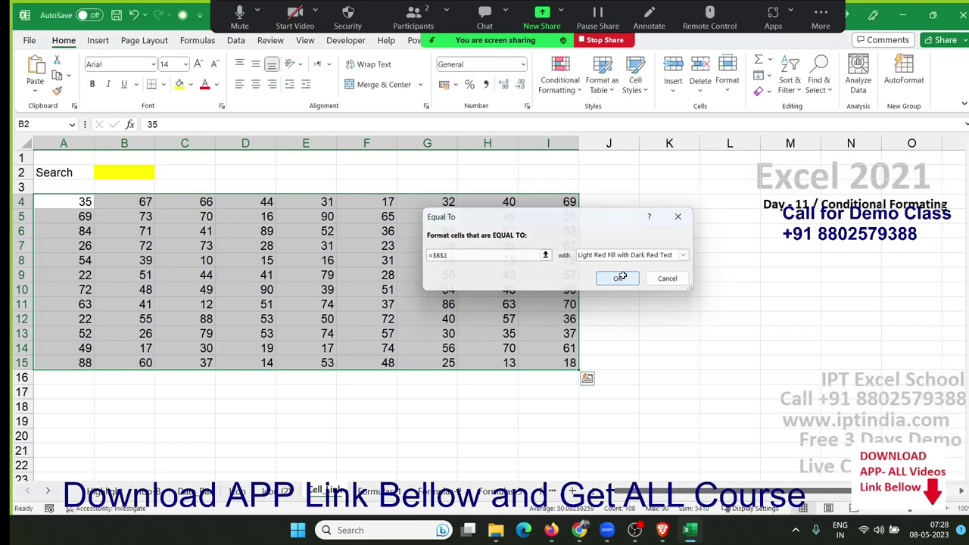
{"action": "left_click", "coordinate": [131, 170]}
Step: Test search values 45, 65, 75 and 85 in B2 to watch matches highlight
{"action": "type", "text": "45"}
{"action": "key", "text": "Return"}
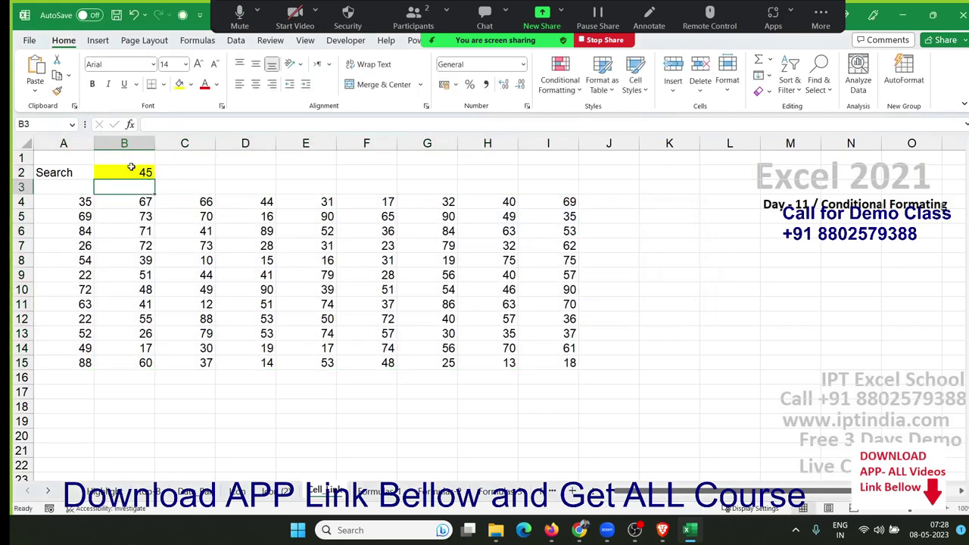
{"action": "left_click", "coordinate": [132, 169]}
{"action": "type", "text": "65"}
{"action": "key", "text": "Return"}
{"action": "left_click", "coordinate": [132, 168]}
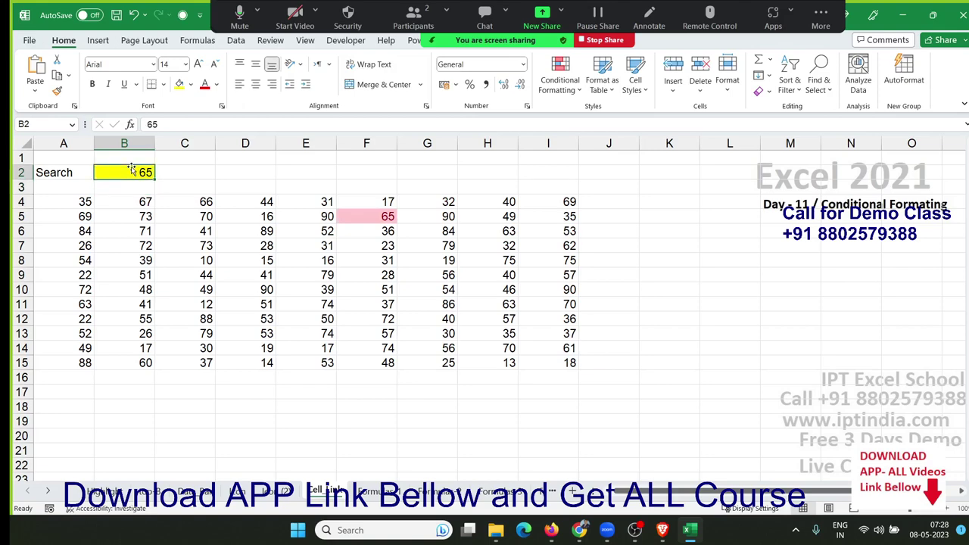
{"action": "type", "text": "75"}
{"action": "key", "text": "Return"}
{"action": "left_click", "coordinate": [132, 168]}
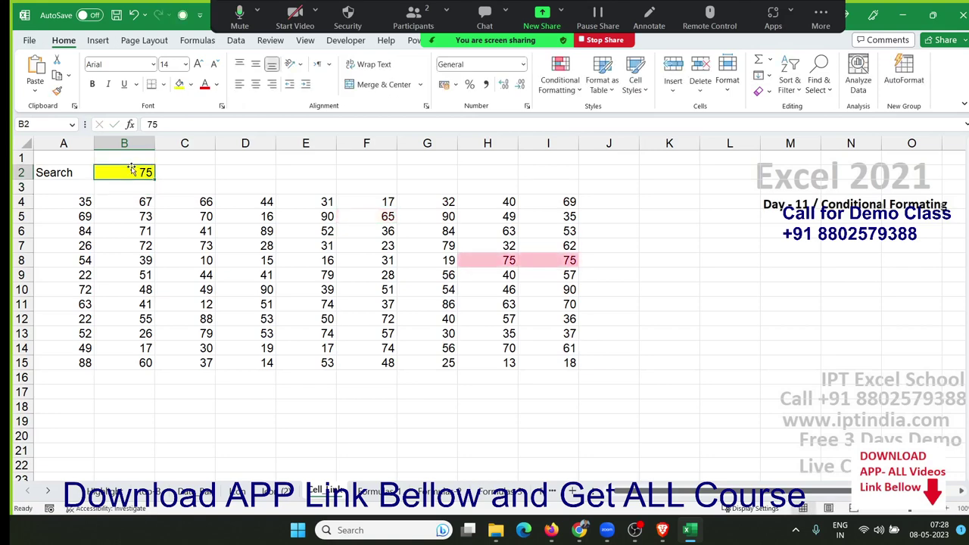
{"action": "type", "text": "85"}
{"action": "key", "text": "Return"}
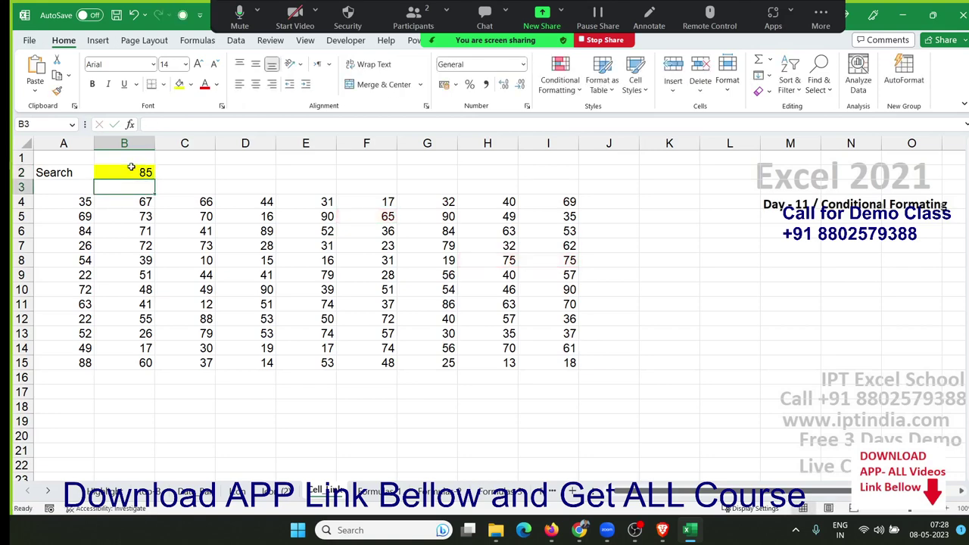
Step: Enter 45 and then 74 in B2, highlighting the three 74s
{"action": "left_click", "coordinate": [131, 168]}
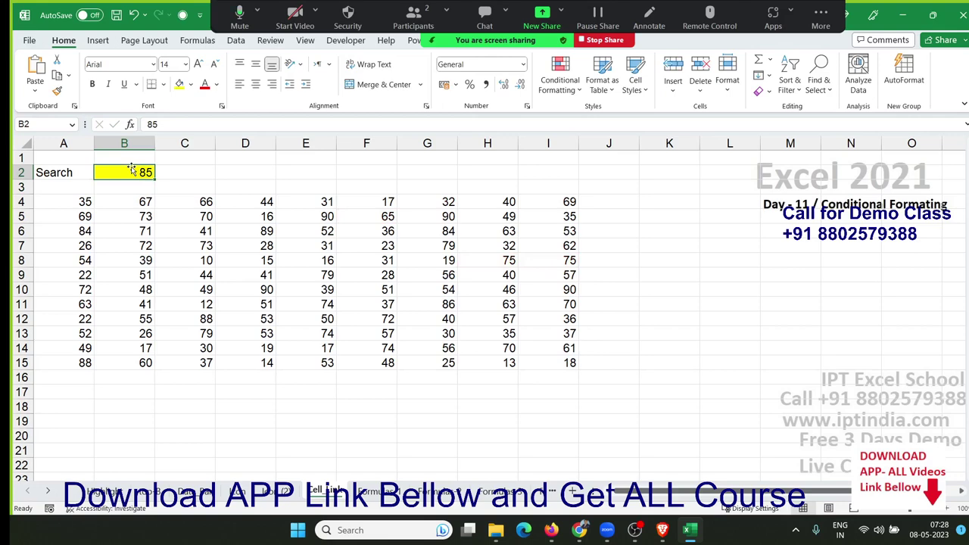
{"action": "type", "text": "45"}
{"action": "key", "text": "Return"}
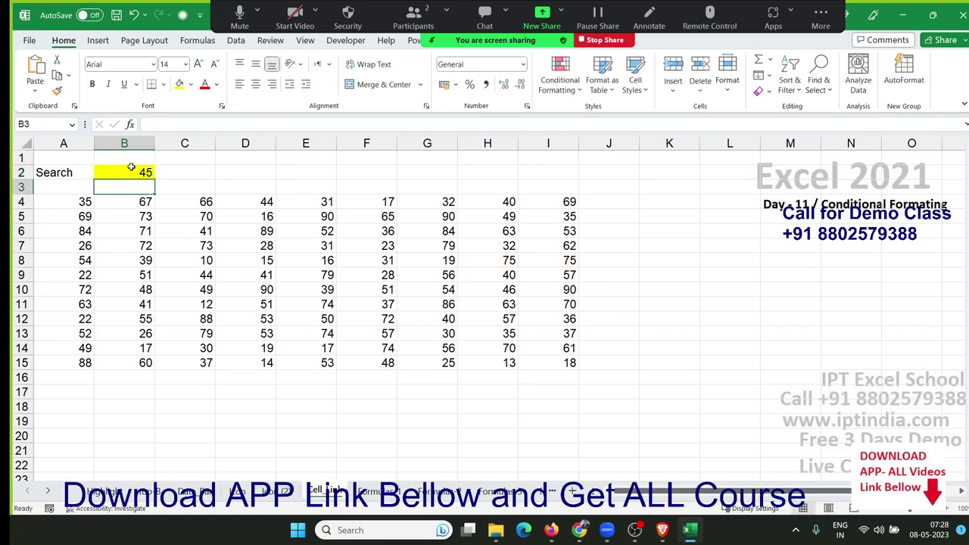
{"action": "left_click", "coordinate": [132, 168]}
{"action": "type", "text": "74"}
{"action": "key", "text": "Return"}
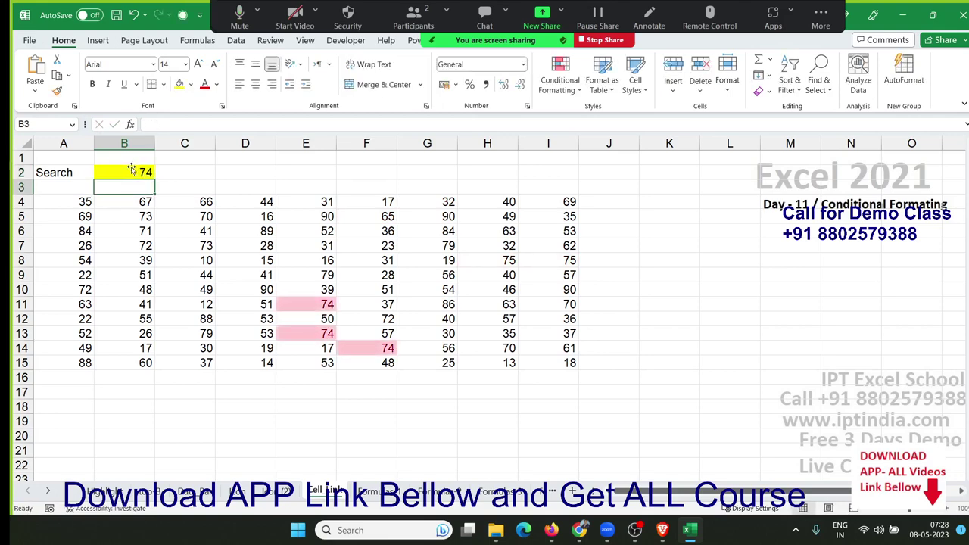
{"action": "left_click", "coordinate": [132, 169]}
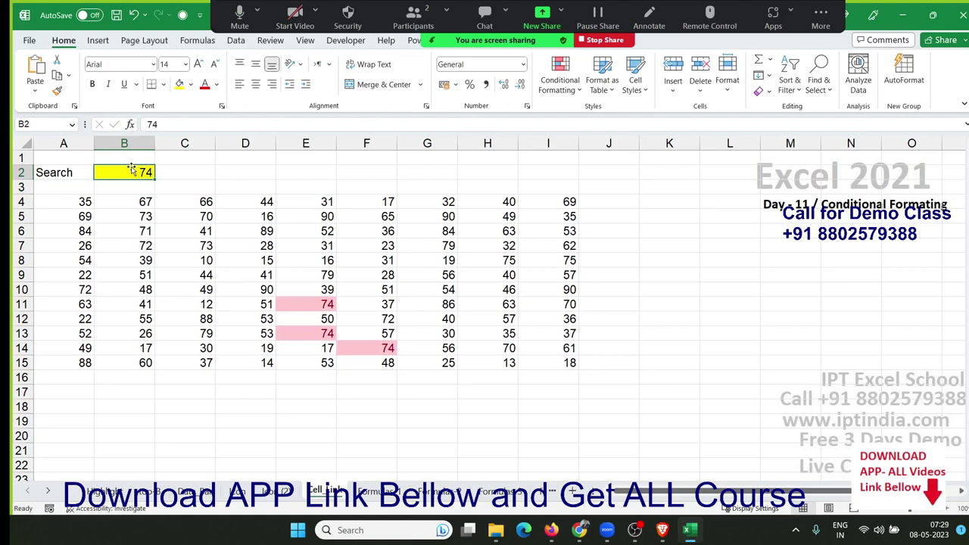
Step: Clear all conditional formatting from the Formulas1 sales sheet, then check cells J2 and I2
{"action": "left_click", "coordinate": [368, 494]}
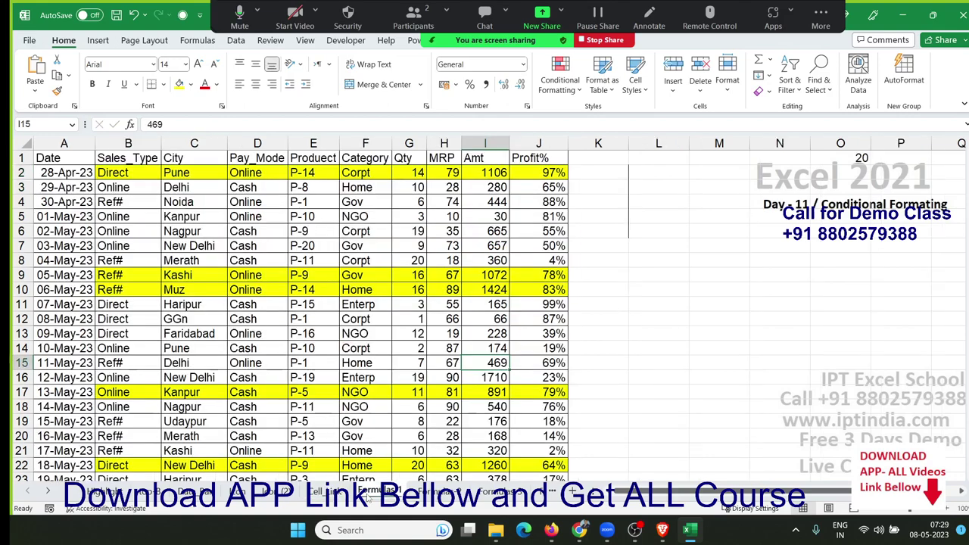
{"action": "left_click", "coordinate": [292, 248]}
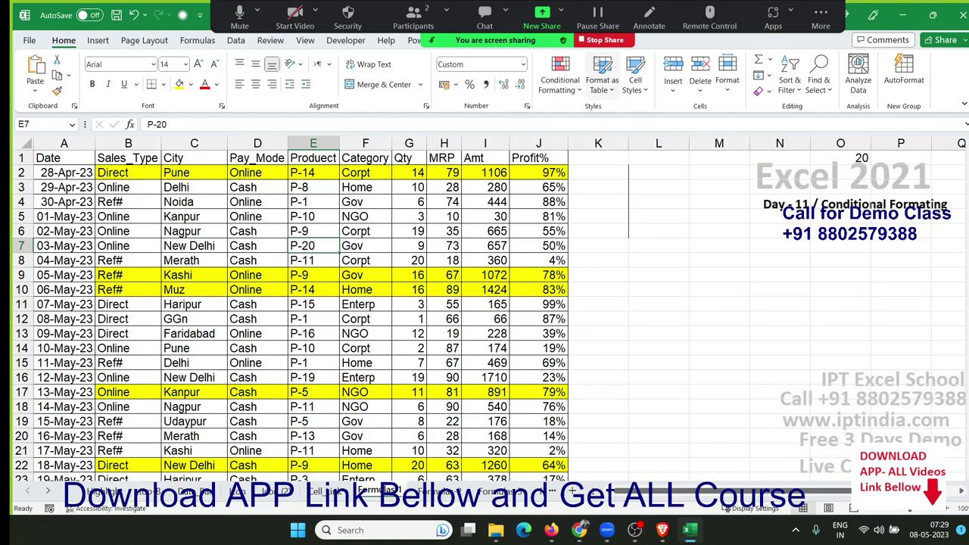
{"action": "left_click", "coordinate": [574, 78]}
{"action": "mouse_move", "coordinate": [612, 241]}
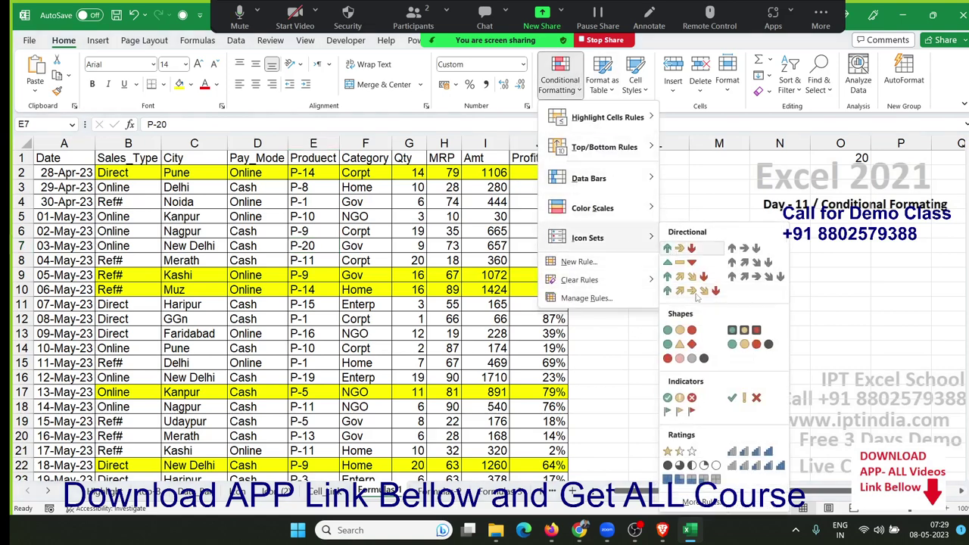
{"action": "mouse_move", "coordinate": [628, 280]}
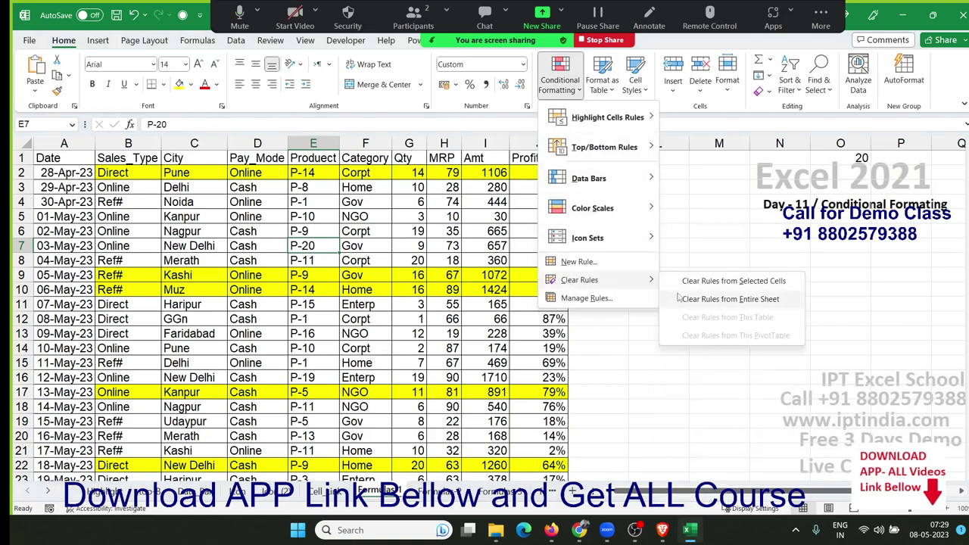
{"action": "left_click", "coordinate": [678, 293]}
{"action": "left_click", "coordinate": [533, 176]}
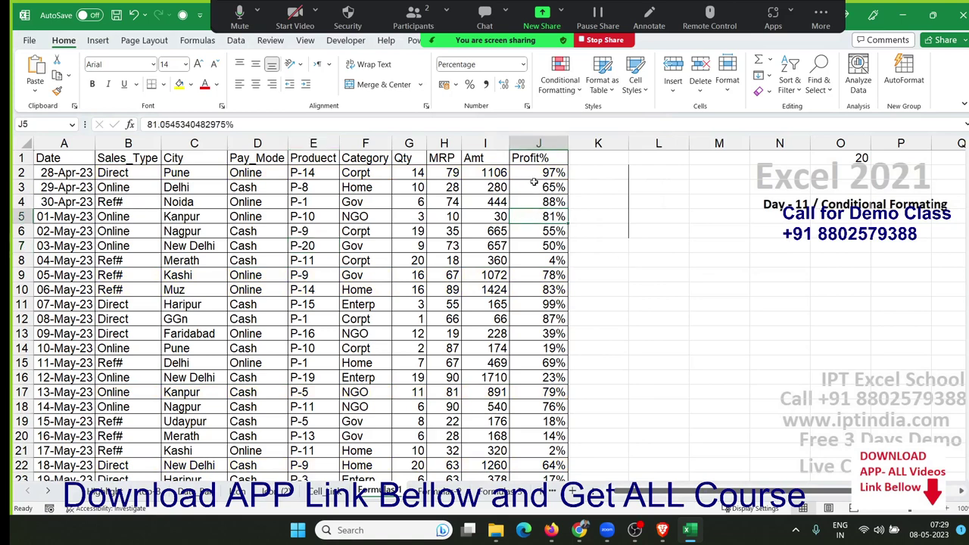
{"action": "left_click", "coordinate": [495, 172]}
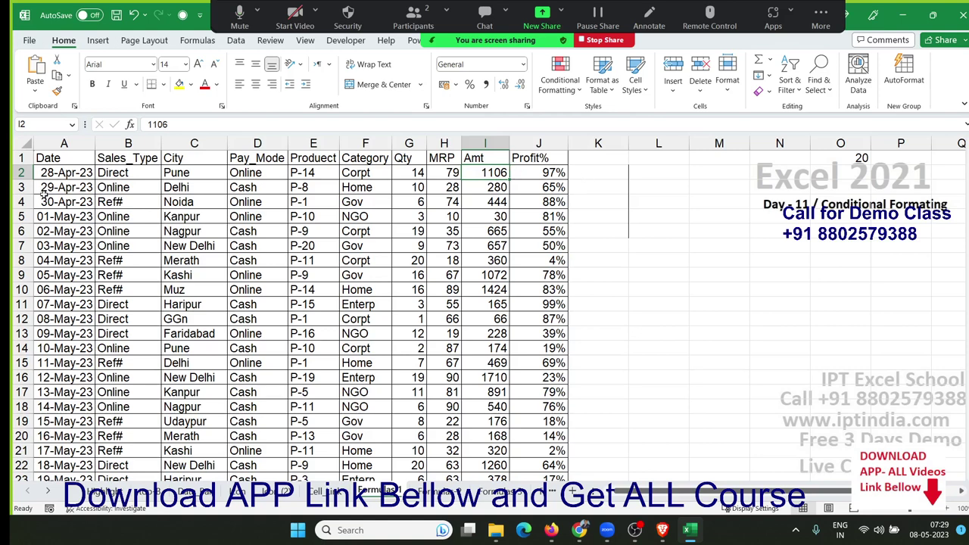
Step: From cell B2, start a new conditional formatting rule that uses a formula
{"action": "left_click", "coordinate": [128, 172]}
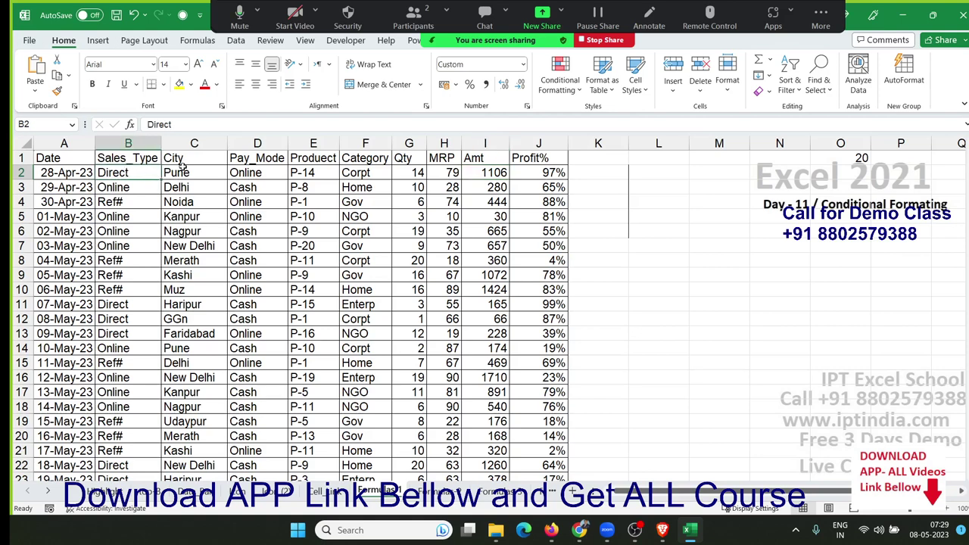
{"action": "left_click", "coordinate": [567, 82]}
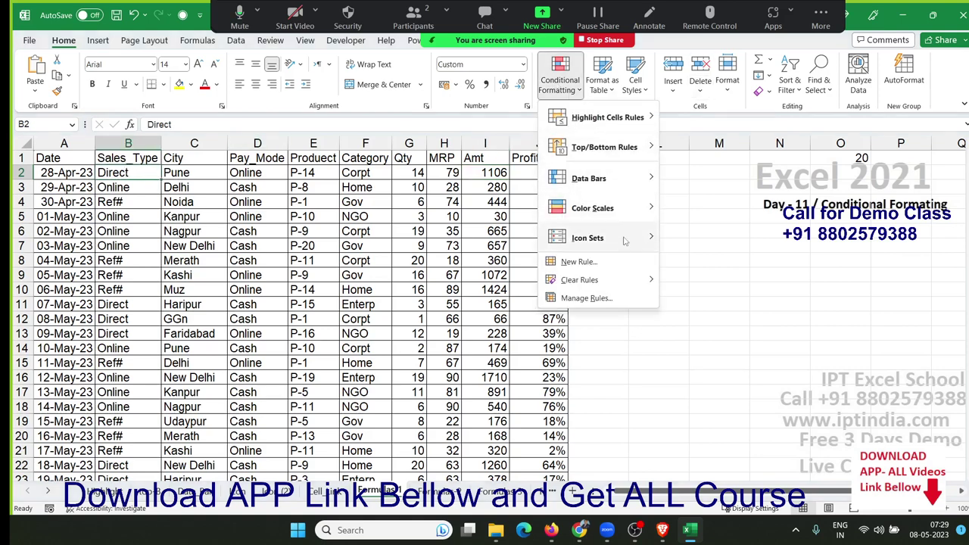
{"action": "left_click", "coordinate": [615, 264]}
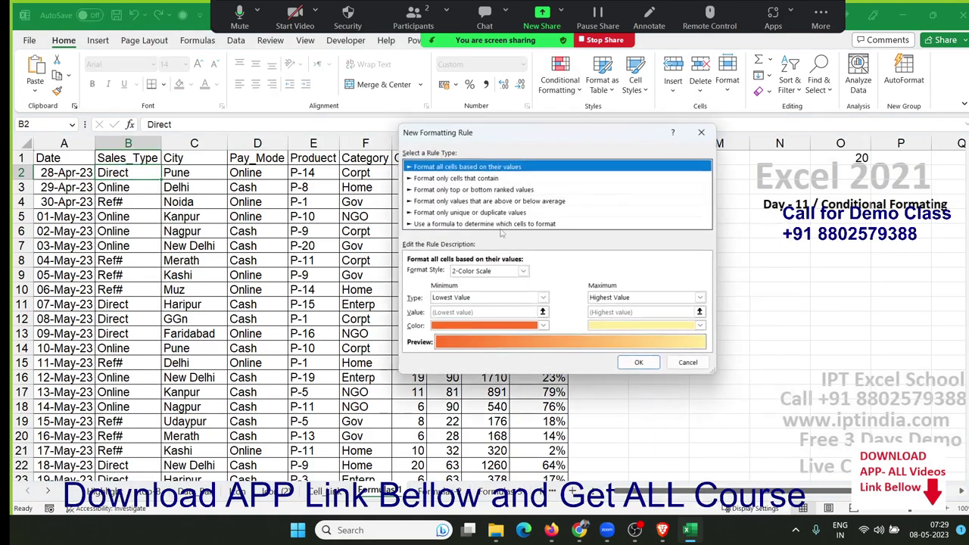
{"action": "left_click", "coordinate": [469, 224]}
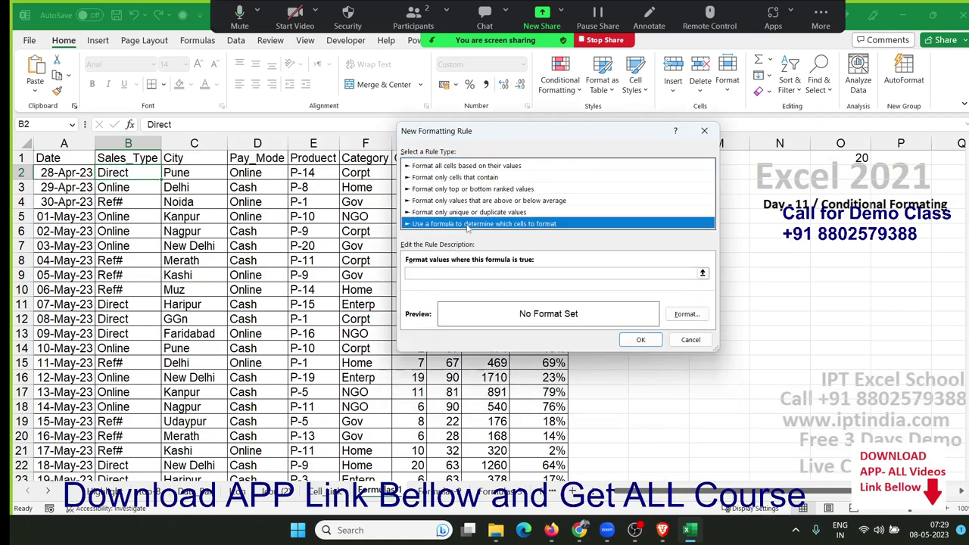
{"action": "left_click", "coordinate": [446, 275]}
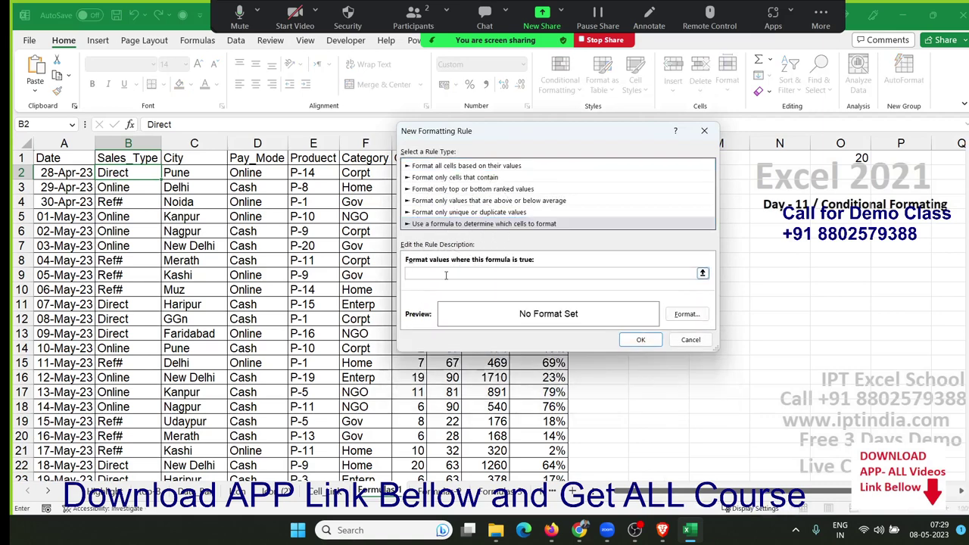
Step: Build the rule formula =$J2*$I2>500 with row-relative J2 and I2 references
{"action": "type", "text": "="}
{"action": "mouse_move", "coordinate": [498, 133]}
{"action": "left_mouse_down"}
{"action": "mouse_move", "coordinate": [451, 251]}
{"action": "mouse_move", "coordinate": [448, 233]}
{"action": "left_mouse_up"}
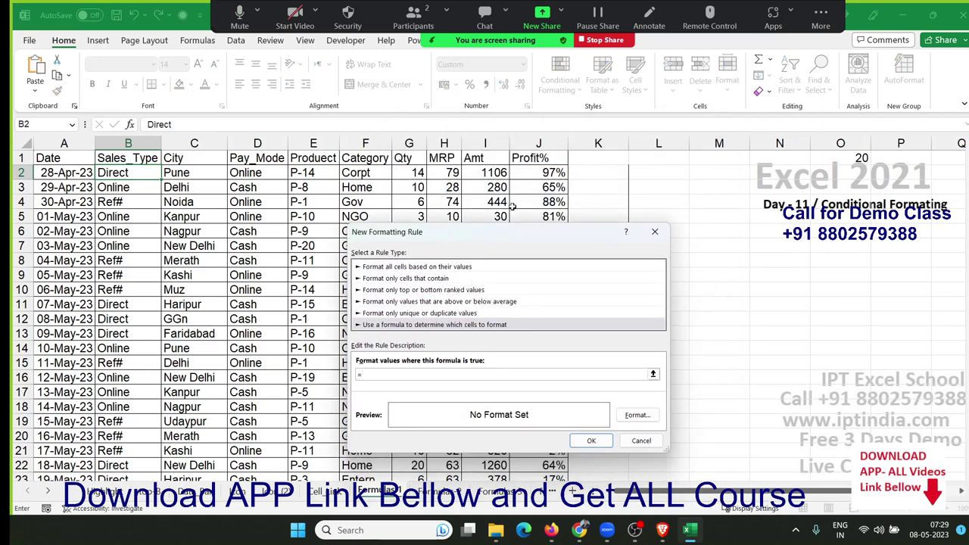
{"action": "left_click", "coordinate": [529, 173]}
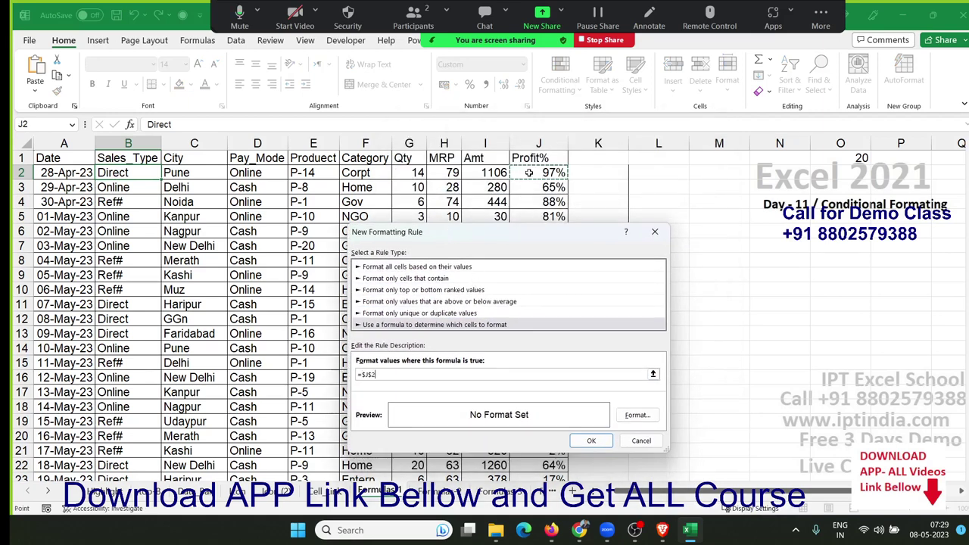
{"action": "type", "text": ">"}
{"action": "left_click", "coordinate": [485, 173]}
{"action": "type", "text": ">"}
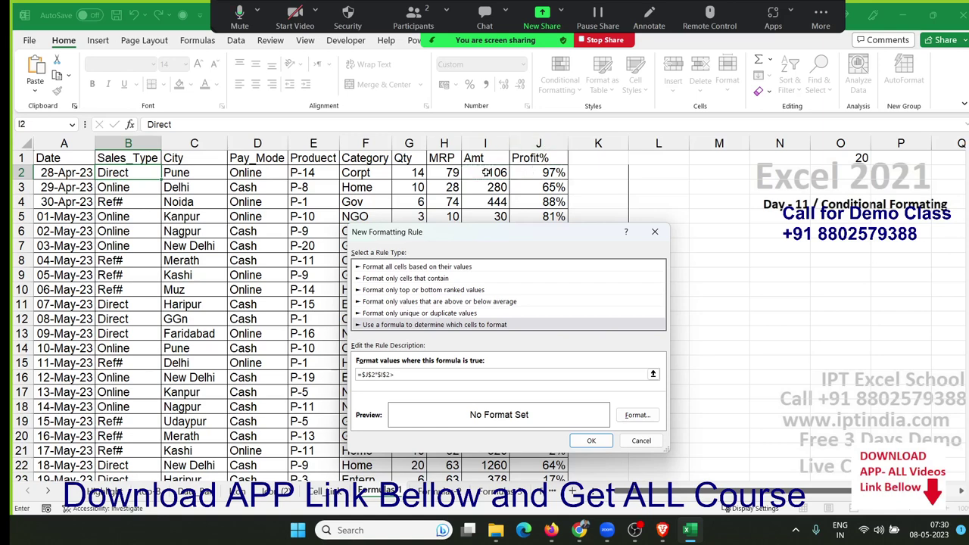
{"action": "type", "text": "500"}
{"action": "key", "text": "BackSpace"}
{"action": "left_click", "coordinate": [383, 374]}
{"action": "key", "text": "BackSpace"}
{"action": "key", "text": "BackSpace"}
{"action": "type", "text": "I$"}
{"action": "key", "text": "BackSpace"}
Step: Give the Profit% × Amt rule a yellow fill and save it
{"action": "left_click", "coordinate": [638, 417]}
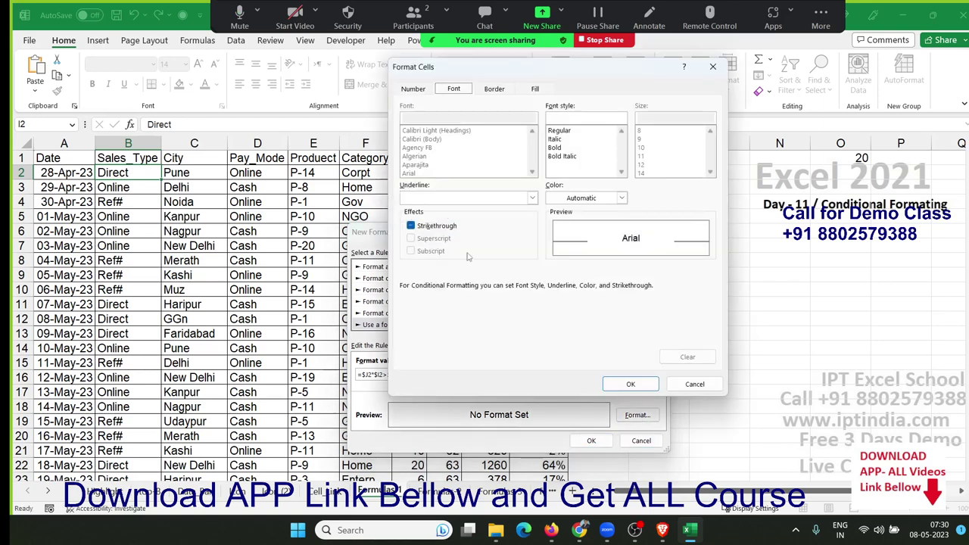
{"action": "left_click", "coordinate": [536, 93]}
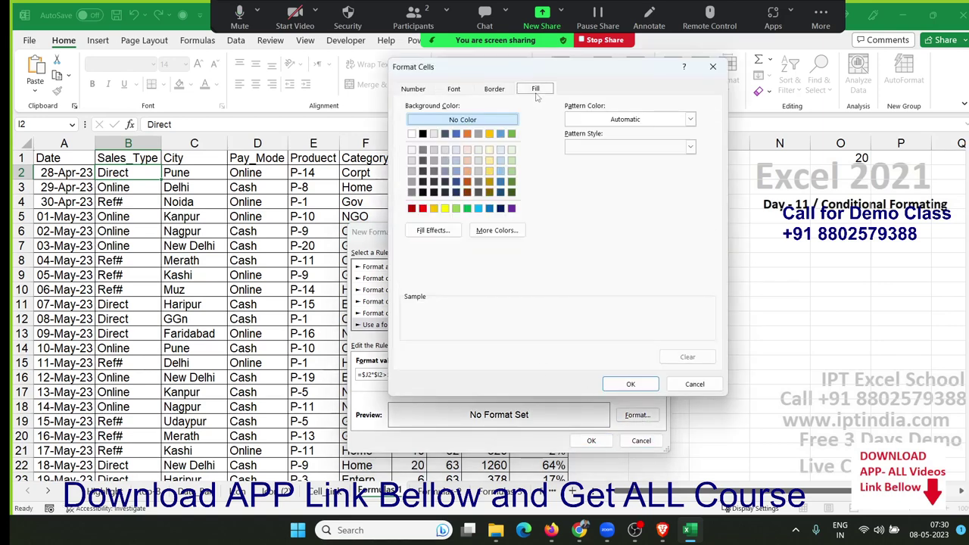
{"action": "left_click", "coordinate": [445, 208]}
{"action": "left_click", "coordinate": [631, 384]}
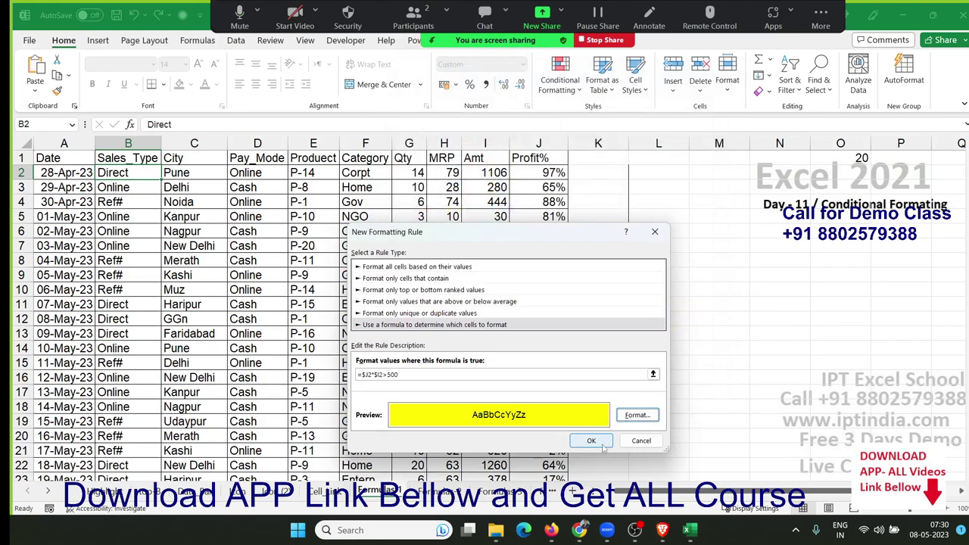
{"action": "left_click", "coordinate": [606, 445]}
Step: Format Painter B2's highlighting rule across the sales table
{"action": "left_click", "coordinate": [57, 91]}
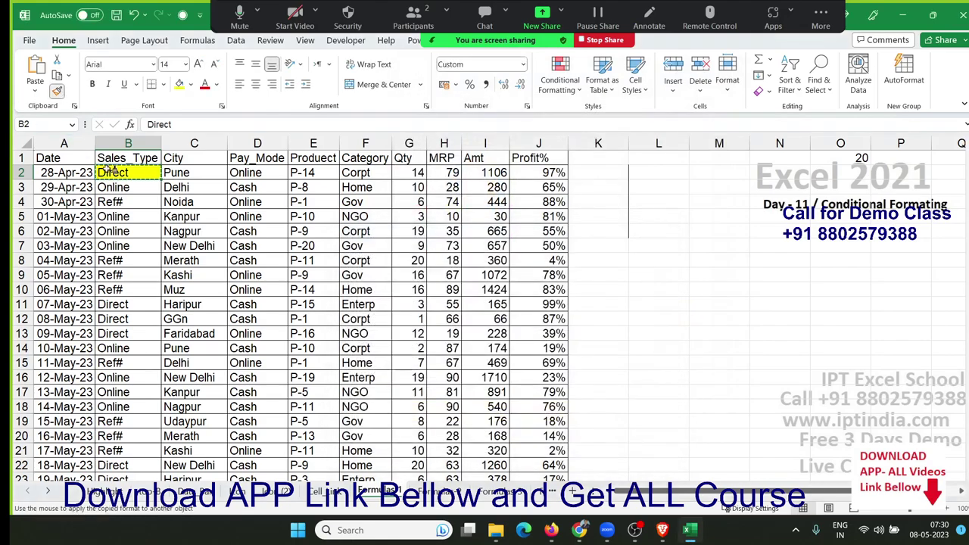
{"action": "mouse_move", "coordinate": [128, 172]}
{"action": "left_mouse_down"}
{"action": "mouse_move", "coordinate": [574, 465]}
{"action": "mouse_move", "coordinate": [568, 474]}
{"action": "left_mouse_up"}
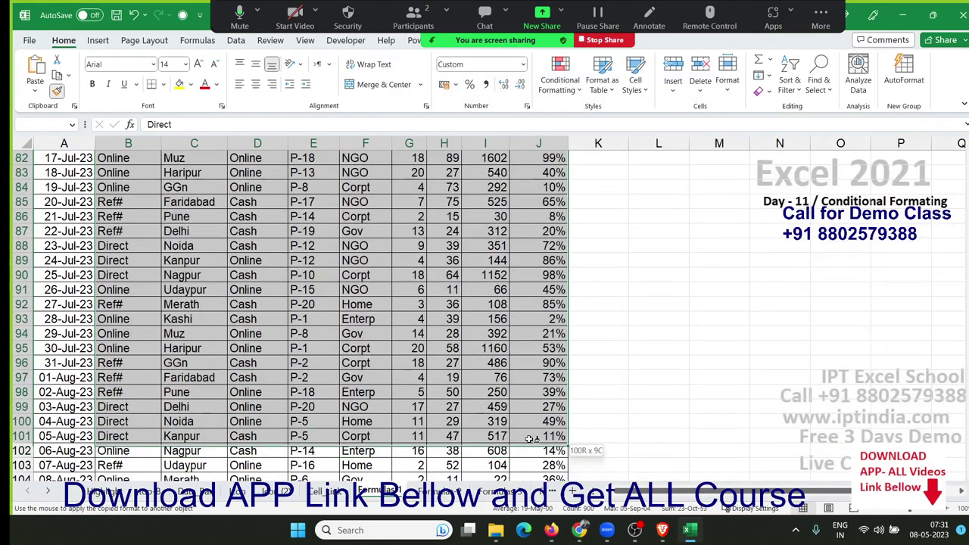
{"action": "scroll", "coordinate": [393, 221], "scroll_direction": "up", "scroll_amount": 20}
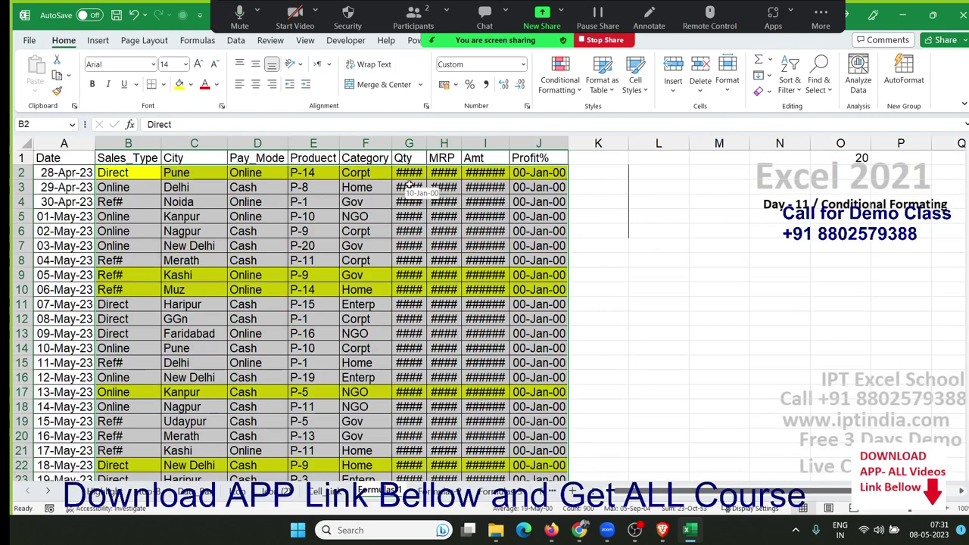
Step: Set Qty, MRP and Amt columns to General and Profit% to Percentage format
{"action": "left_click_drag", "start_coordinate": [409, 143], "coordinate": [517, 127]}
{"action": "key", "text": "ctrl+shift+asciitilde"}
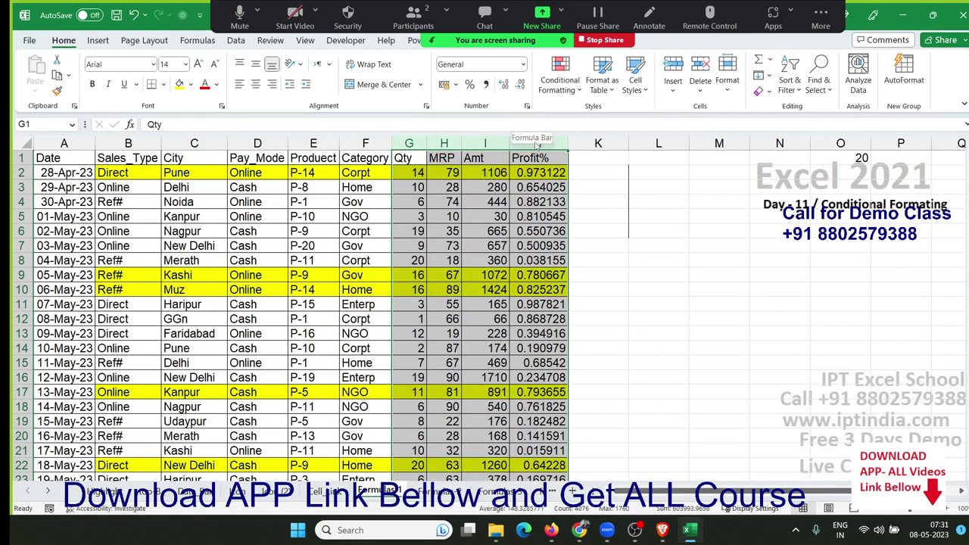
{"action": "left_click", "coordinate": [529, 143]}
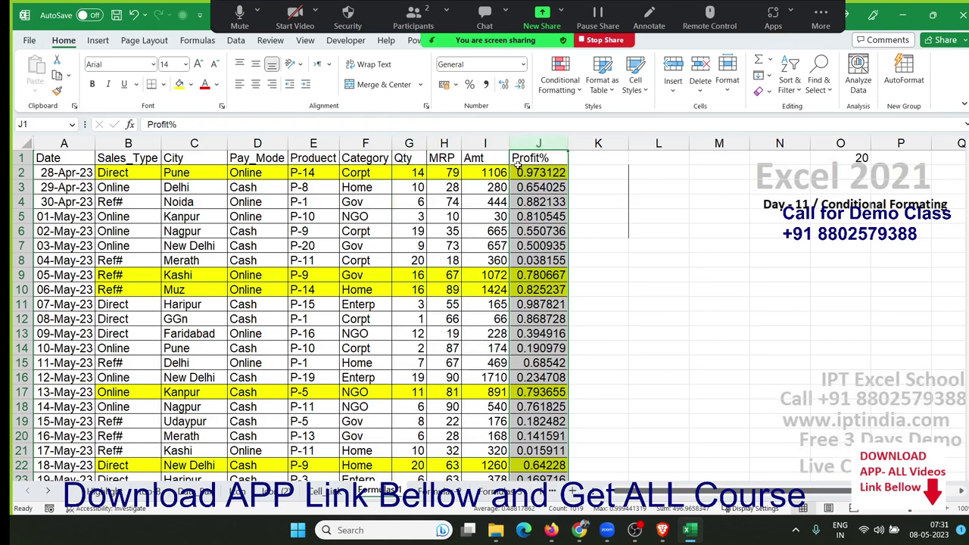
{"action": "key", "text": "ctrl+shift+percent"}
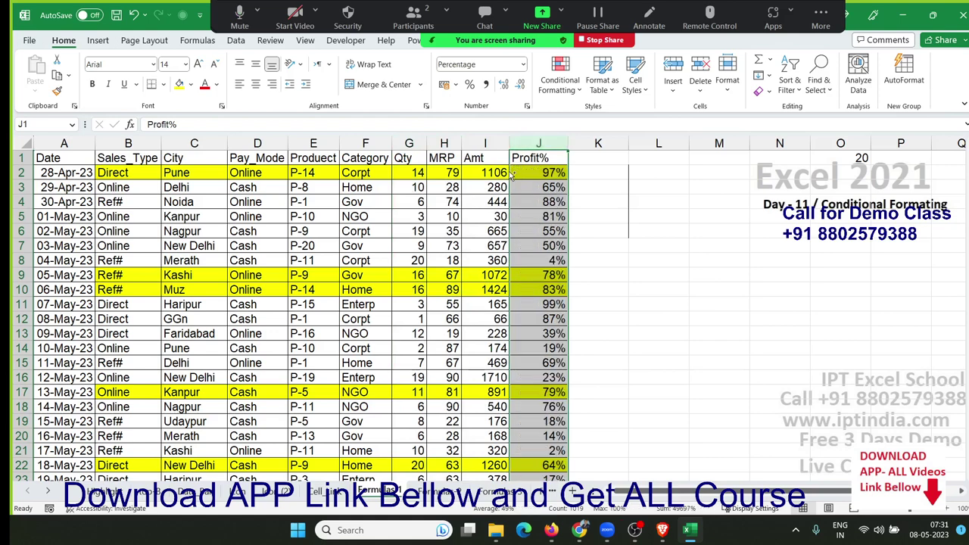
{"action": "left_click", "coordinate": [465, 250]}
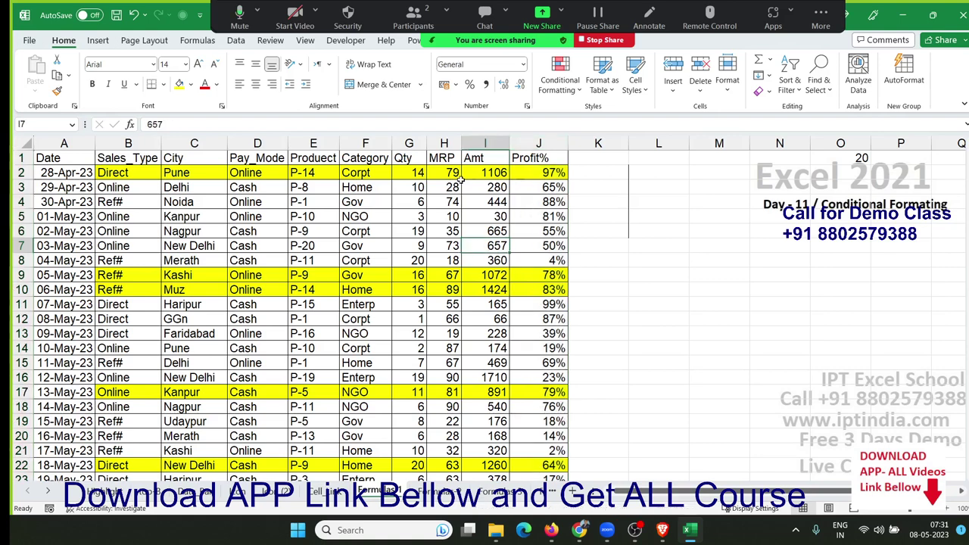
{"action": "left_click_drag", "start_coordinate": [458, 175], "coordinate": [485, 172]}
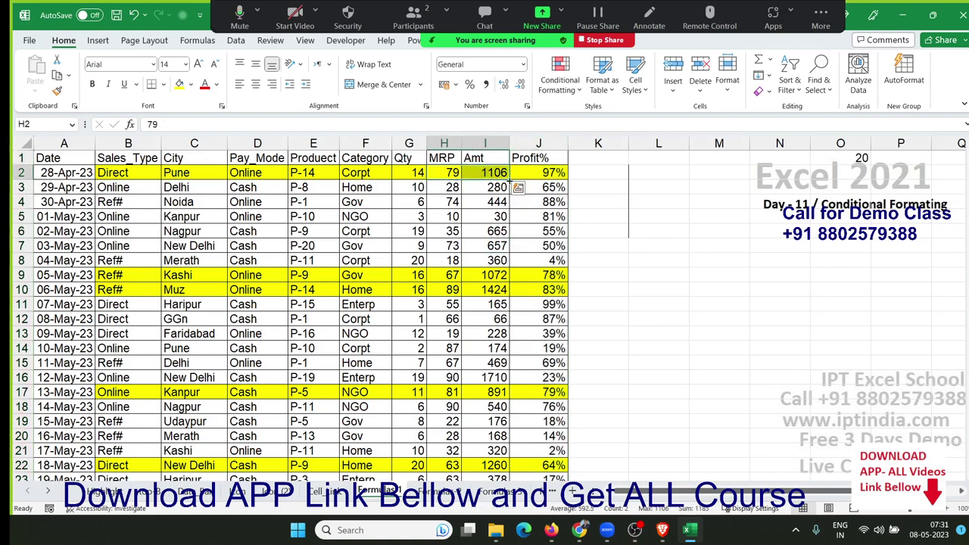
{"action": "left_click", "coordinate": [195, 178]}
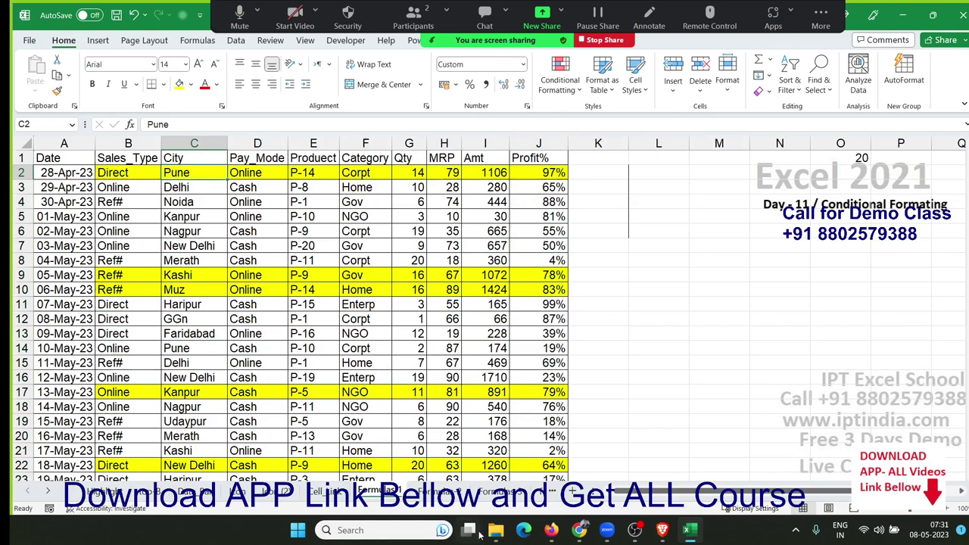
Step: Switch to the Formulas 2 sheet and clear all rules from the entire sheet
{"action": "left_click", "coordinate": [449, 492]}
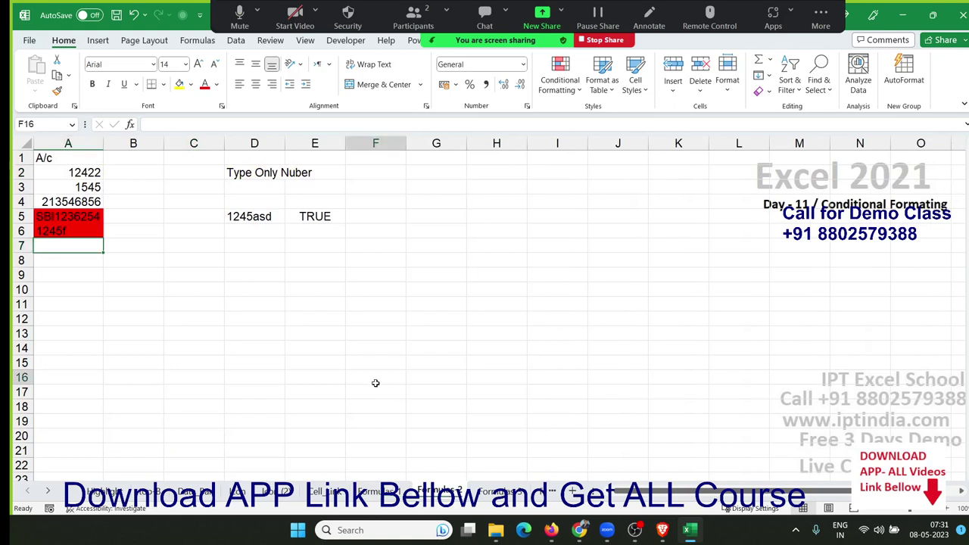
{"action": "left_click", "coordinate": [560, 79]}
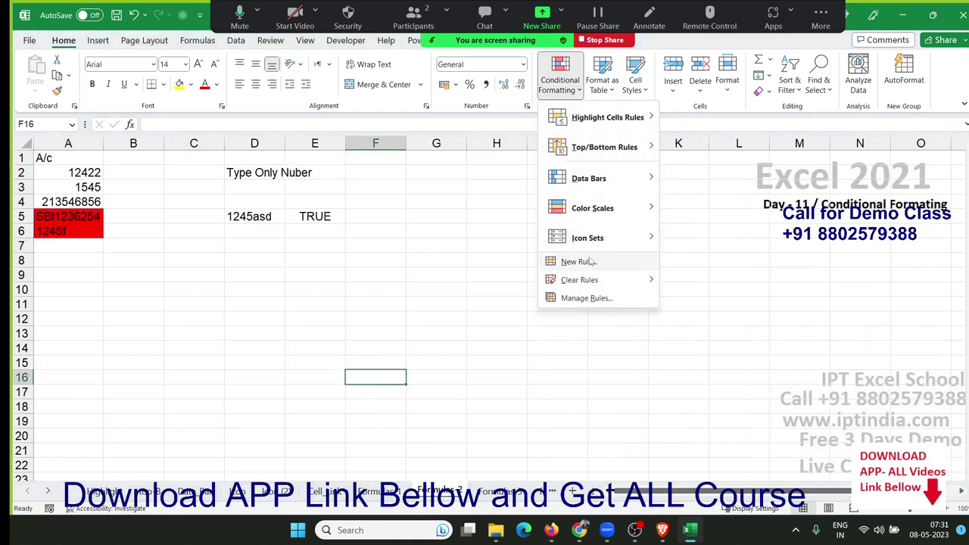
{"action": "mouse_move", "coordinate": [583, 279]}
{"action": "left_click", "coordinate": [712, 301]}
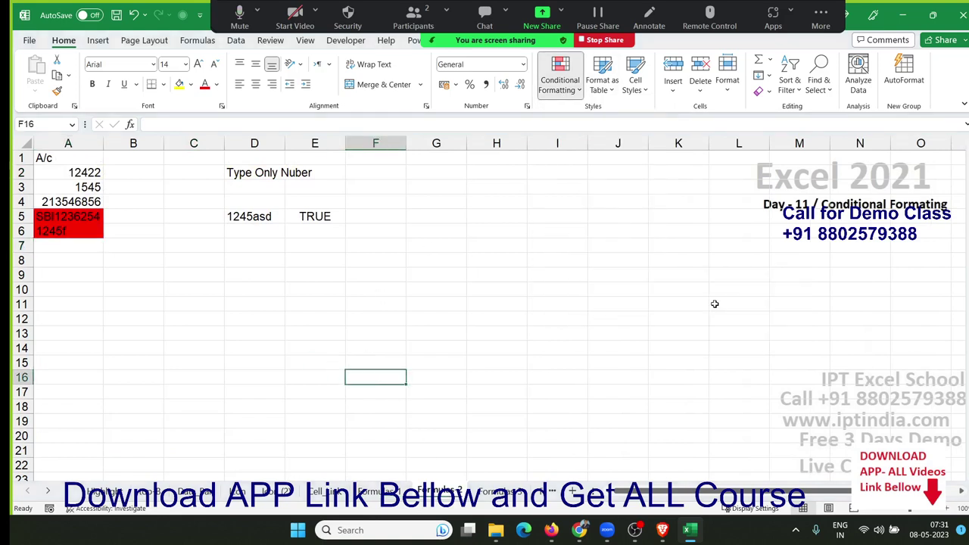
Step: Select the column A account numbers to inspect them, then switch to the browser
{"action": "left_click", "coordinate": [260, 316]}
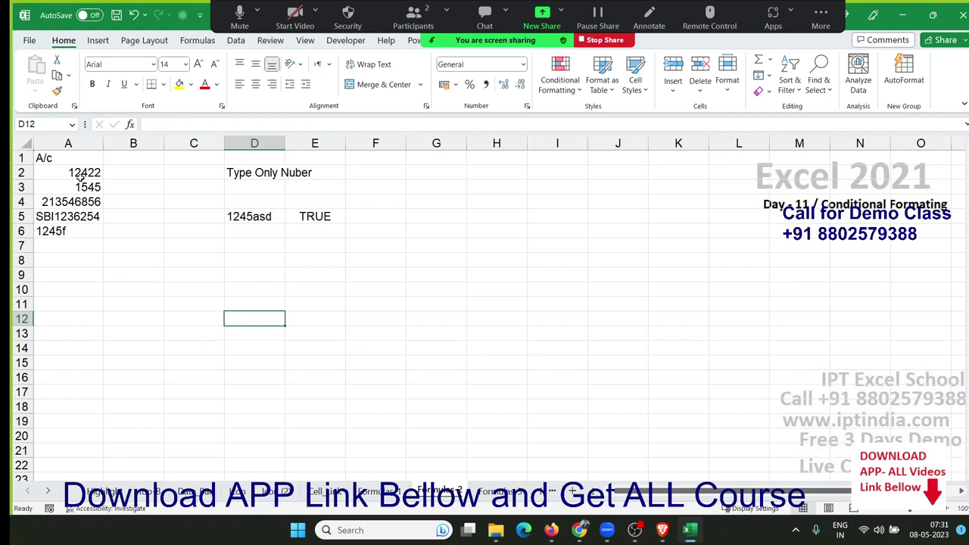
{"action": "left_click_drag", "start_coordinate": [79, 177], "coordinate": [69, 313]}
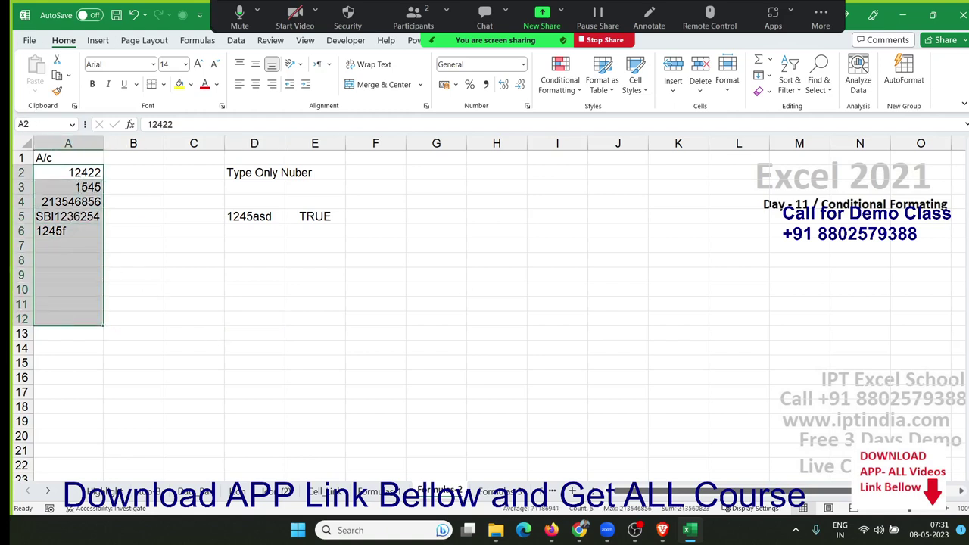
{"action": "left_click", "coordinate": [233, 287]}
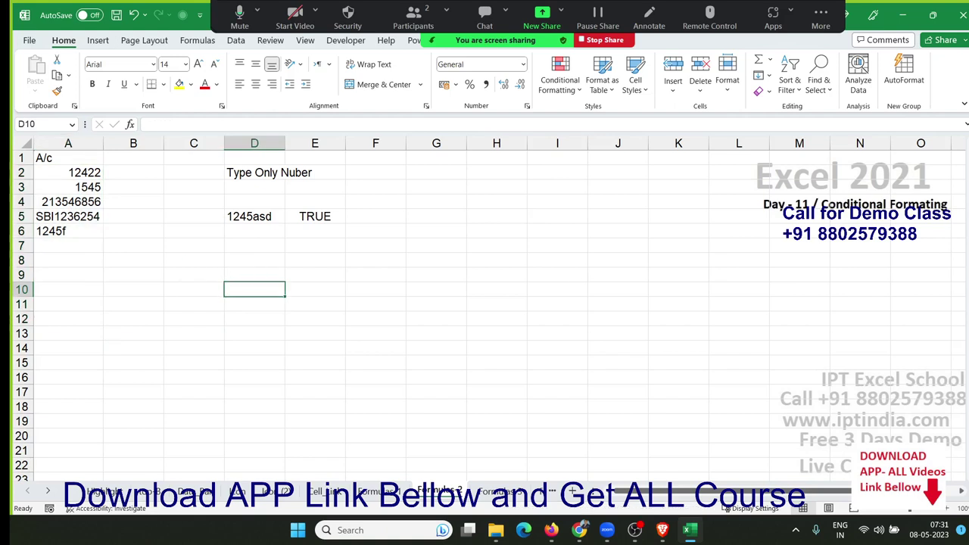
{"action": "key", "text": "alt+Tab"}
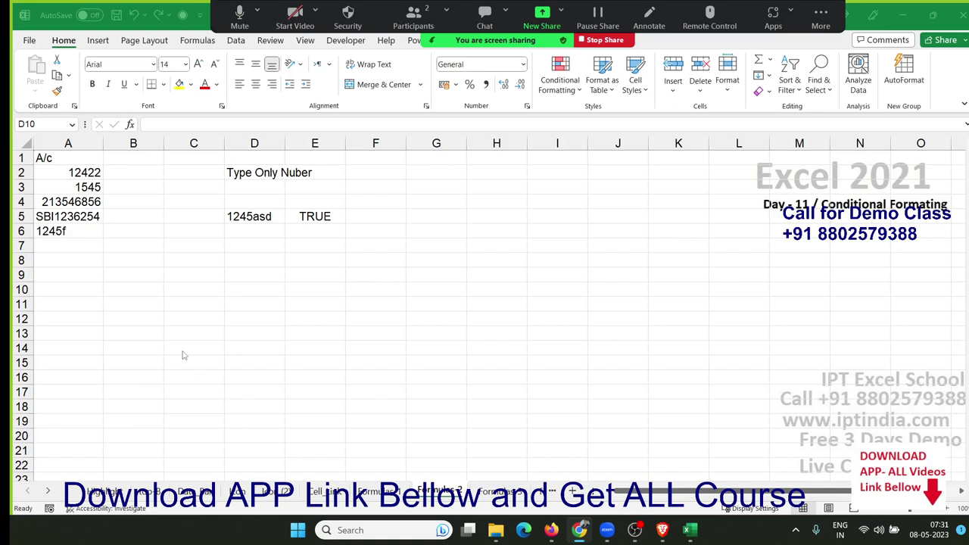
Step: Enter =ISTEXT(A2) in cell B2 to test the first account number
{"action": "left_click", "coordinate": [92, 231]}
{"action": "left_click", "coordinate": [84, 202]}
{"action": "left_click_drag", "start_coordinate": [84, 173], "coordinate": [81, 232]}
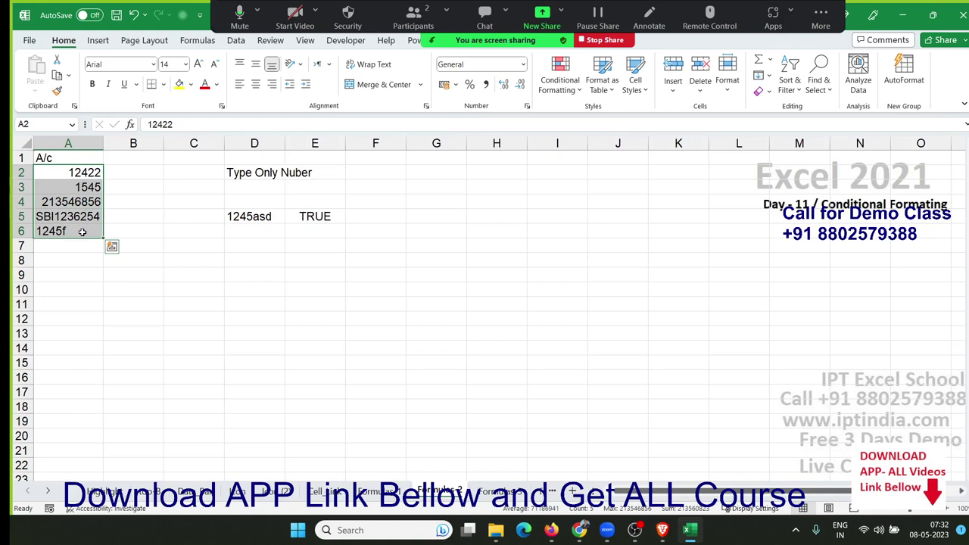
{"action": "left_click", "coordinate": [114, 186]}
{"action": "left_click", "coordinate": [112, 170]}
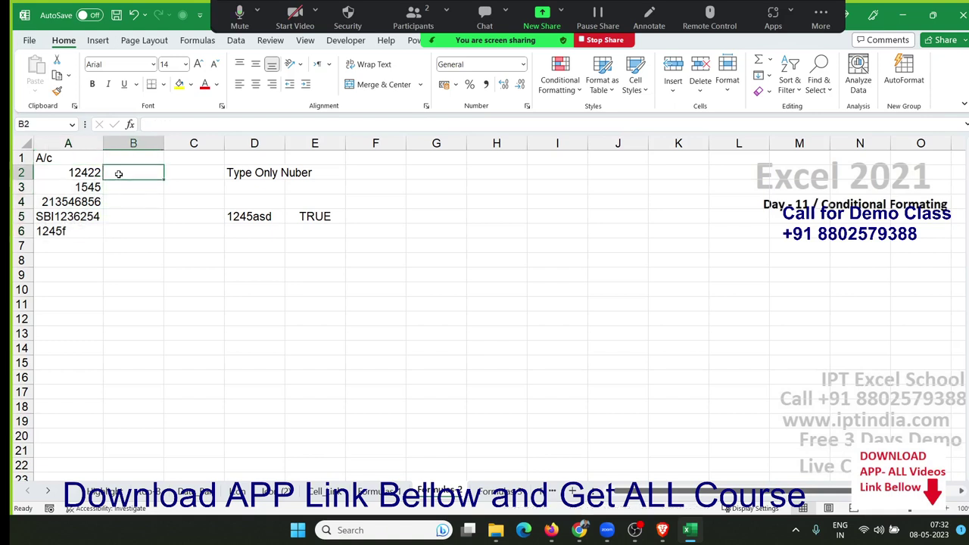
{"action": "type", "text": "=ist"}
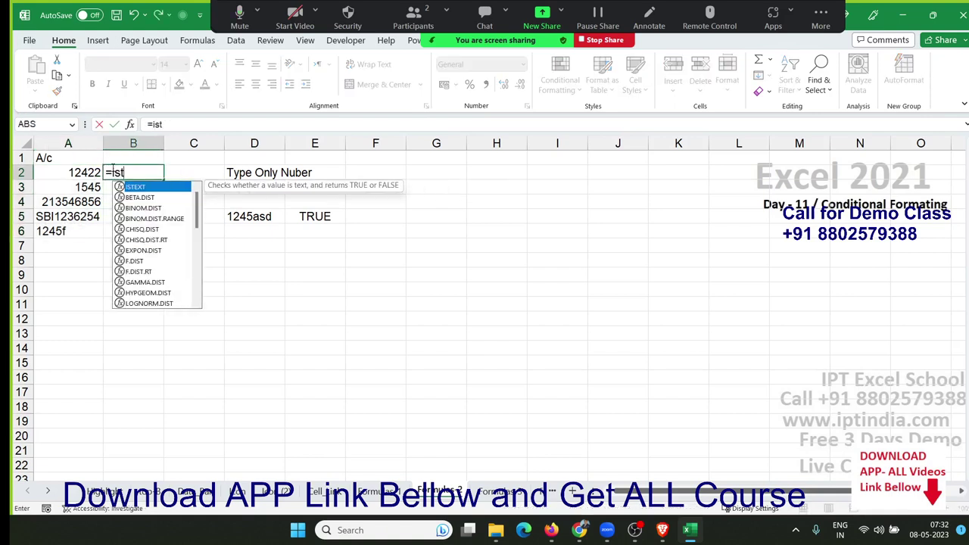
{"action": "type", "text": "ex"}
{"action": "key", "text": "Tab"}
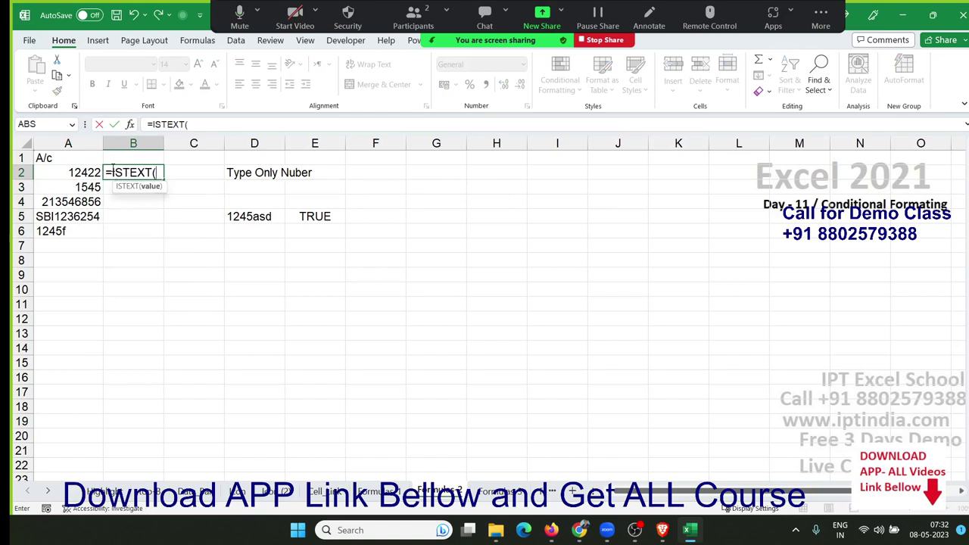
{"action": "key", "text": "Left"}
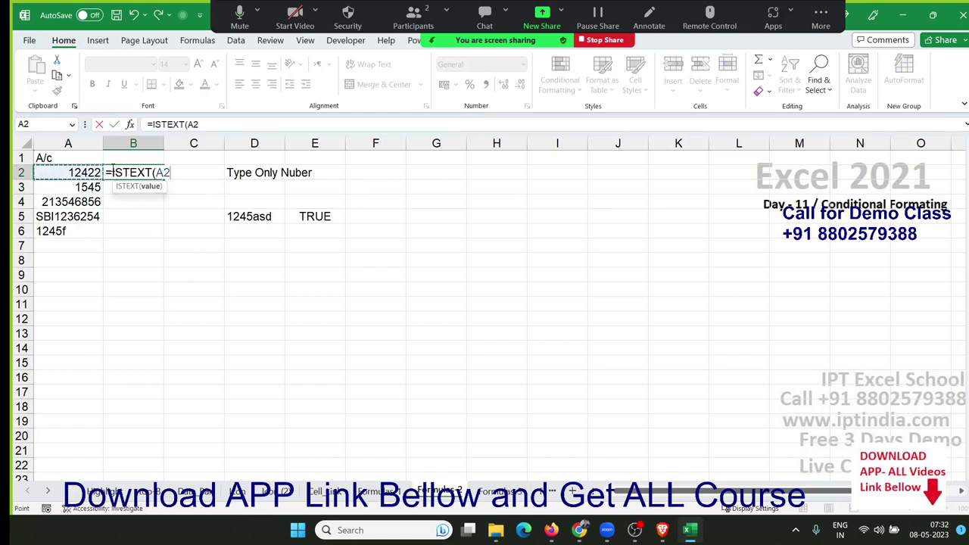
{"action": "key", "text": "Return"}
Step: Fill the ISTEXT check down to B6, then clear B2:B6
{"action": "left_click", "coordinate": [112, 169]}
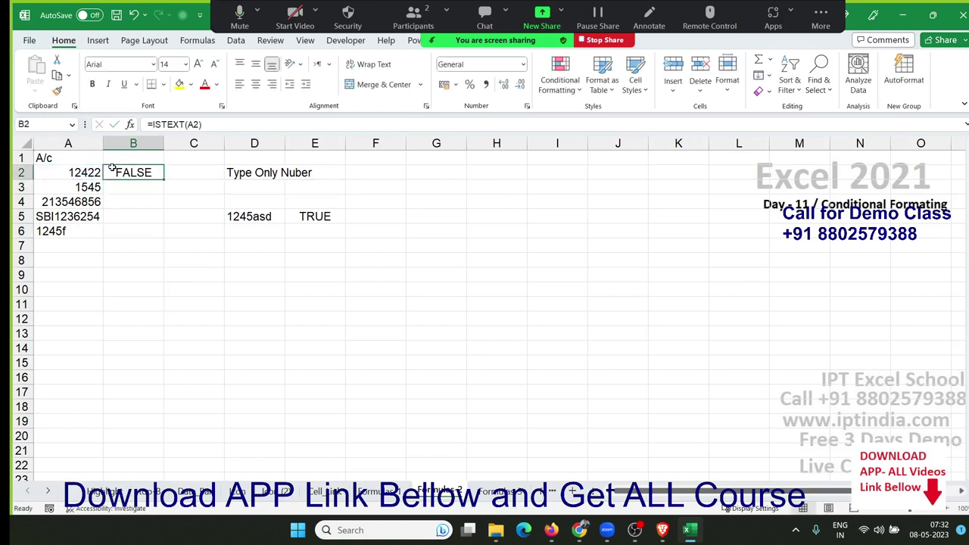
{"action": "left_click_drag", "start_coordinate": [164, 178], "coordinate": [166, 238]}
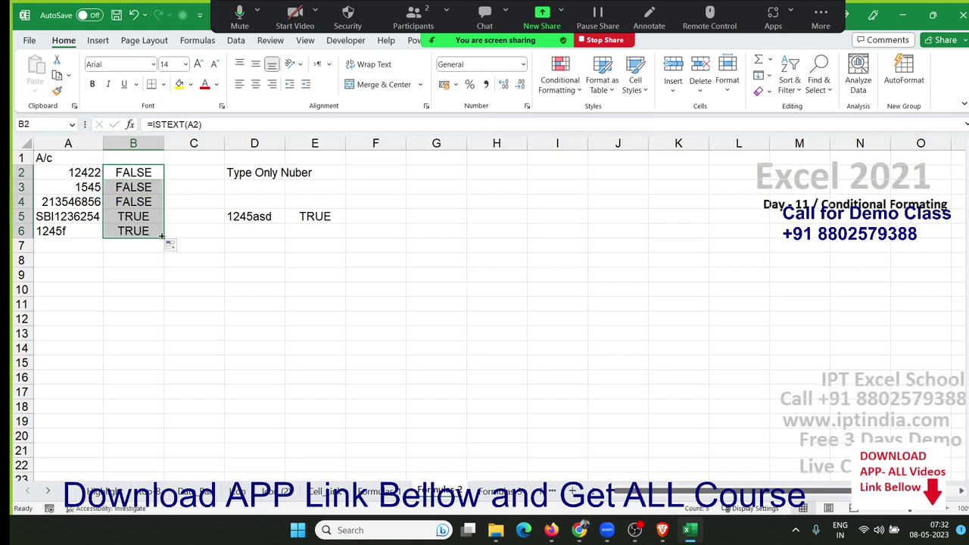
{"action": "key", "text": "Delete"}
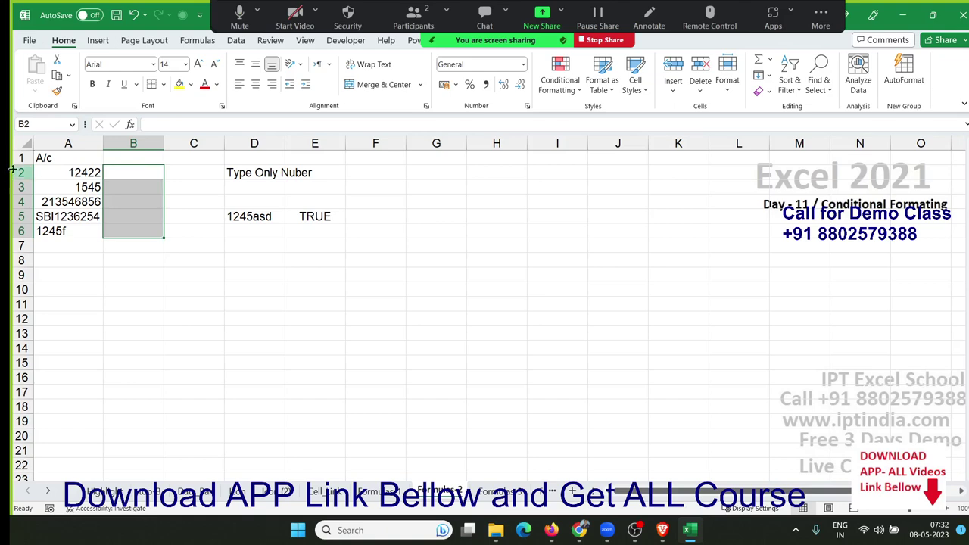
{"action": "key", "text": "Left"}
Step: Create a new formula rule on A2 with =istext(a2)
{"action": "left_click", "coordinate": [560, 75]}
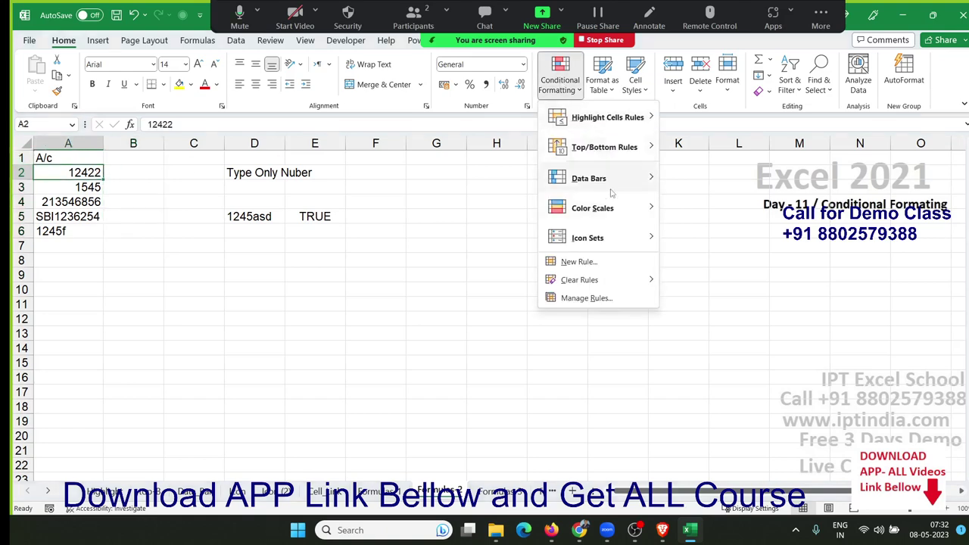
{"action": "left_click", "coordinate": [597, 263]}
{"action": "left_click", "coordinate": [555, 312]}
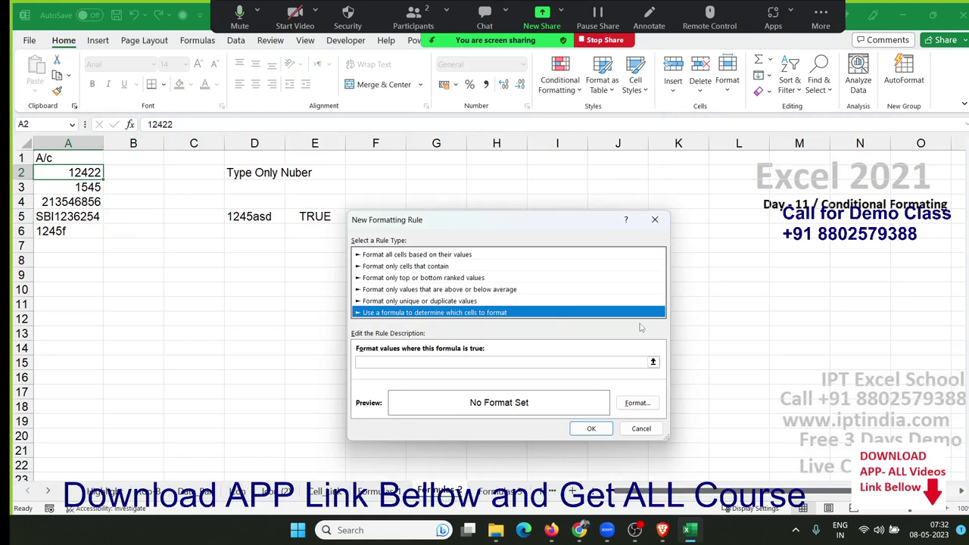
{"action": "left_click", "coordinate": [543, 363]}
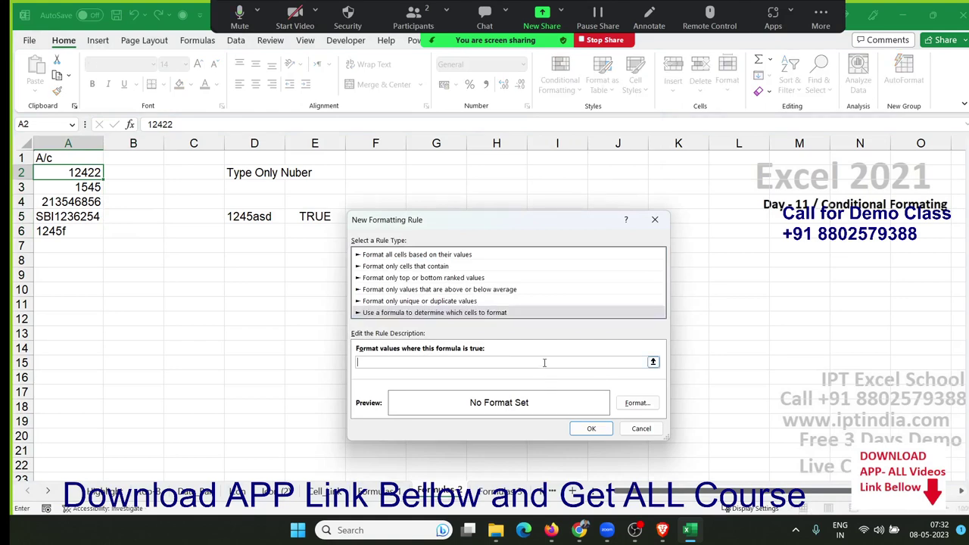
{"action": "type", "text": "=iste"}
{"action": "type", "text": "s"}
{"action": "key", "text": "BackSpace"}
{"action": "type", "text": "xt("}
{"action": "type", "text": "a2)"}
Step: Give the ISTEXT rule a yellow fill and save it
{"action": "left_click", "coordinate": [638, 403]}
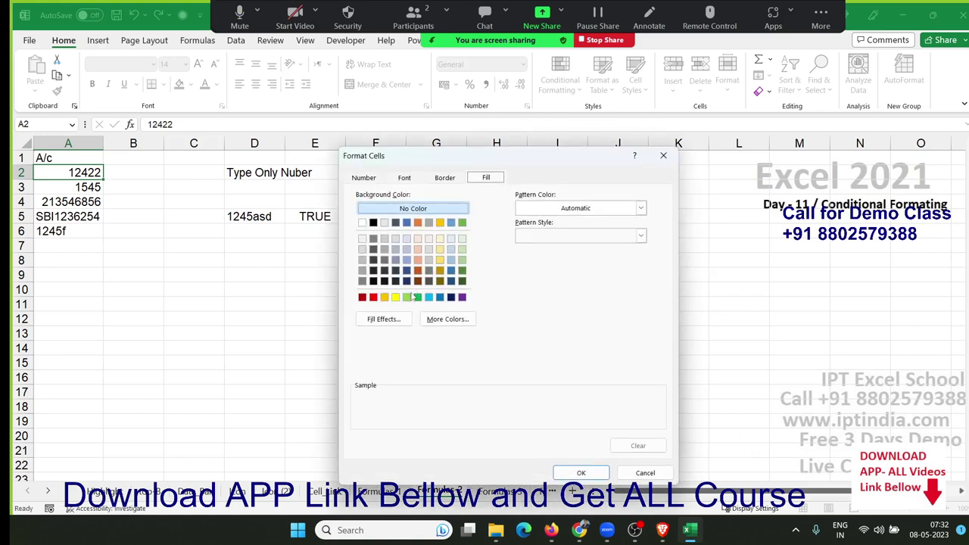
{"action": "left_click", "coordinate": [407, 297]}
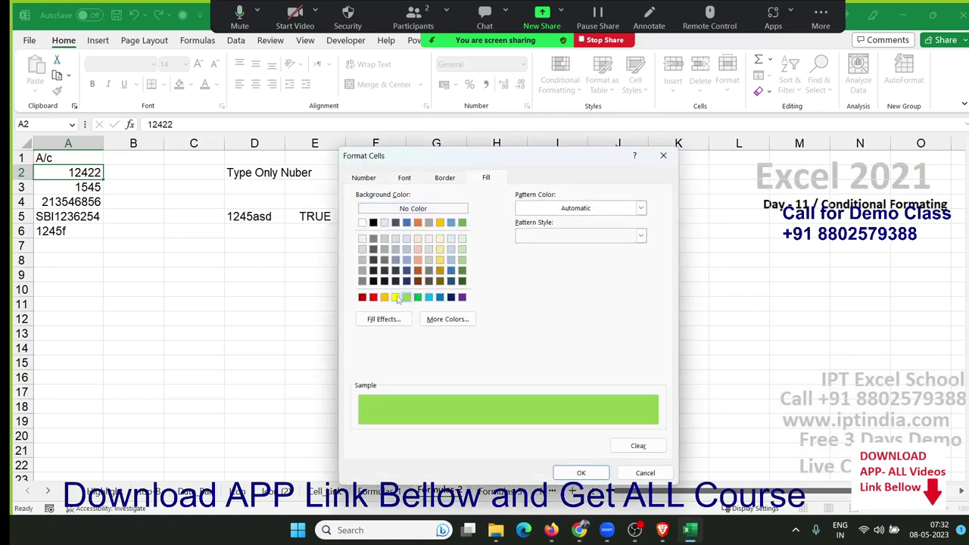
{"action": "left_click", "coordinate": [396, 297]}
{"action": "left_click", "coordinate": [580, 472]}
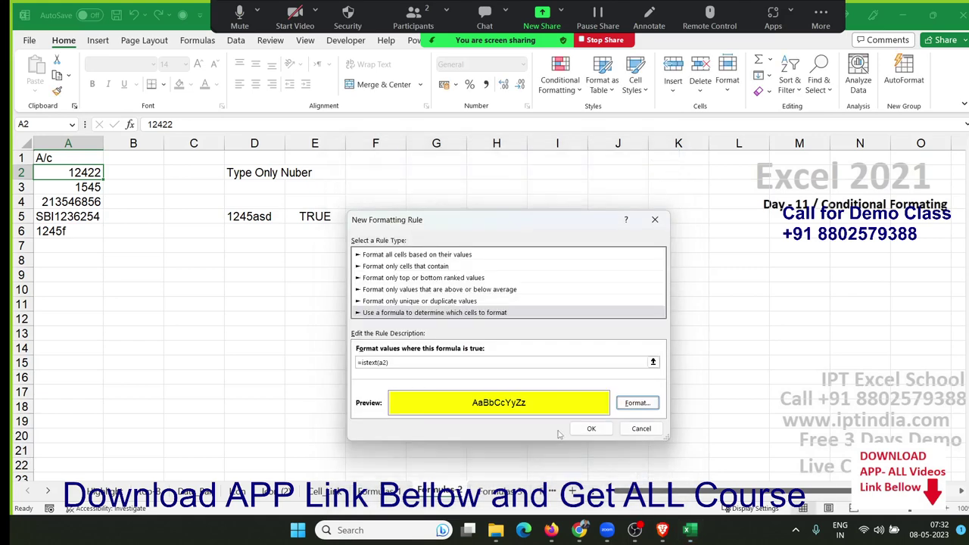
{"action": "left_click", "coordinate": [591, 429]}
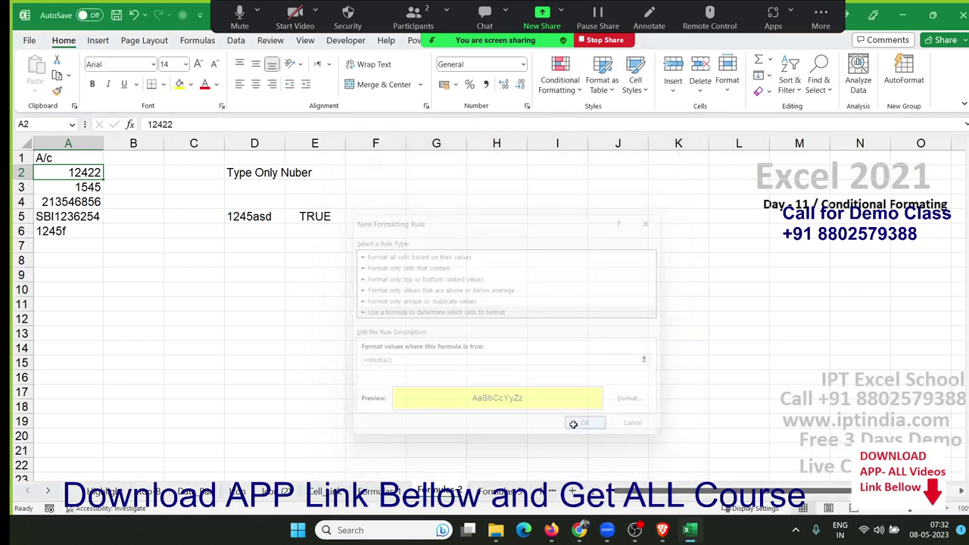
Step: Format Painter A2's rule onto A3:A6, then move to the Formulas 3 sheet
{"action": "left_click", "coordinate": [58, 91]}
{"action": "left_click_drag", "start_coordinate": [84, 187], "coordinate": [93, 230]}
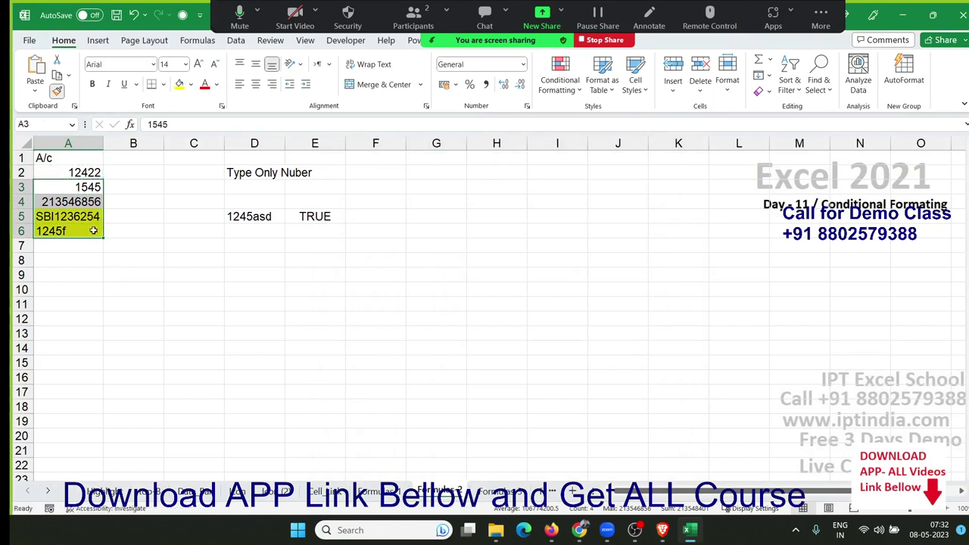
{"action": "left_click", "coordinate": [87, 260]}
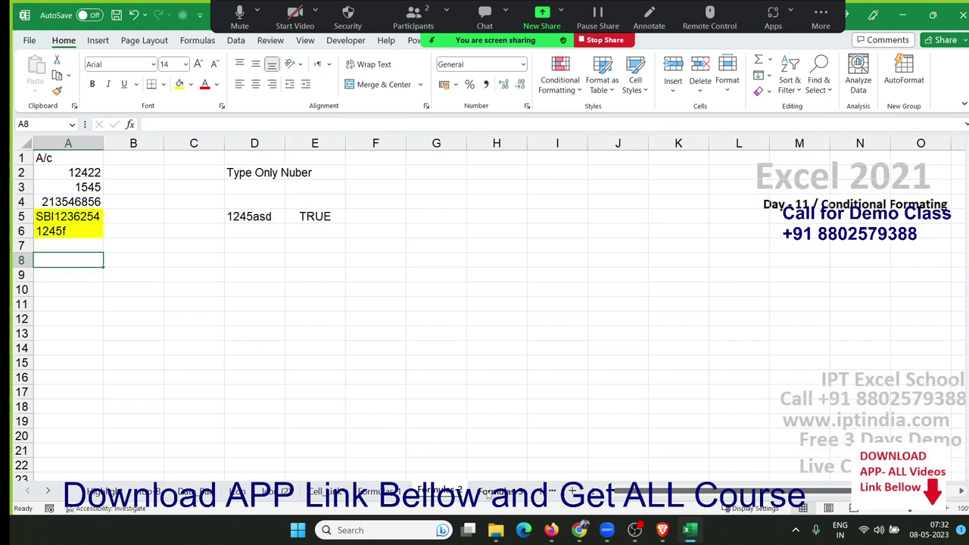
{"action": "left_click", "coordinate": [490, 494]}
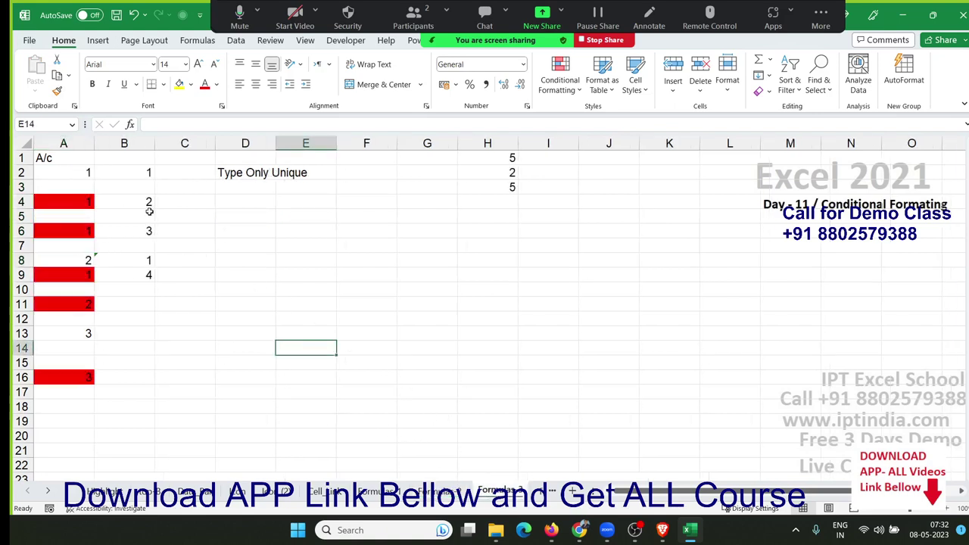
Step: Enter =COUNTIF($A$2:A2,A2) in cell B2
{"action": "left_click", "coordinate": [80, 217]}
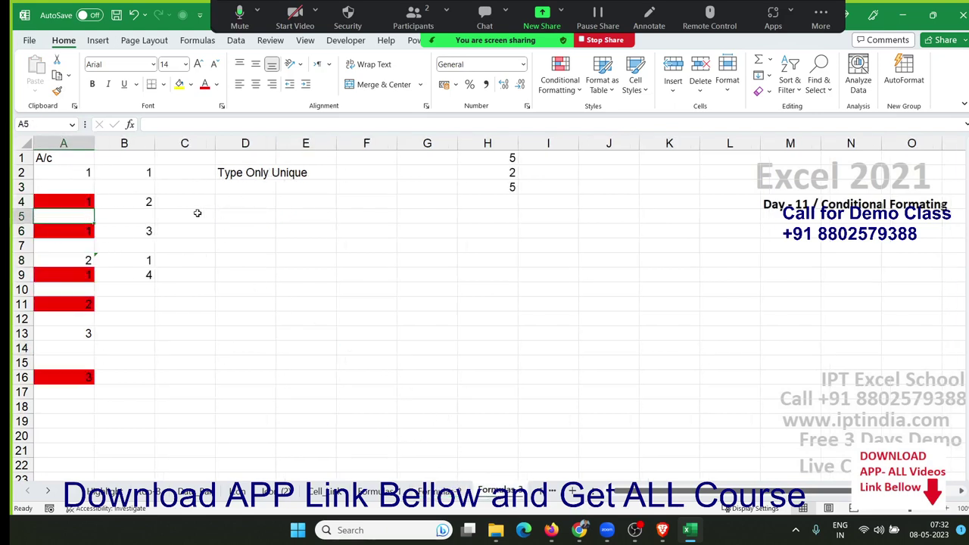
{"action": "left_click", "coordinate": [152, 172]}
{"action": "type", "text": "=COUNTIF($A$2:A2,A2)"}
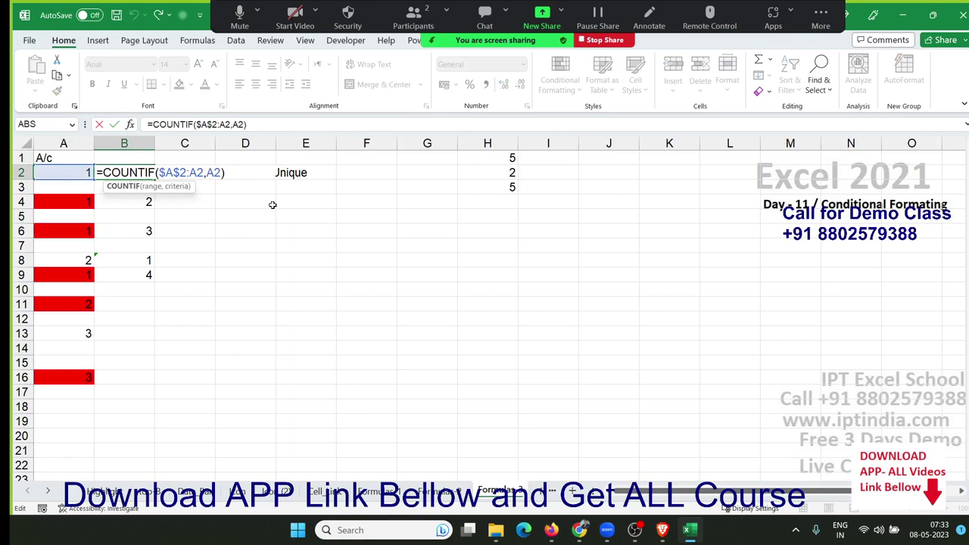
{"action": "key", "text": "Return"}
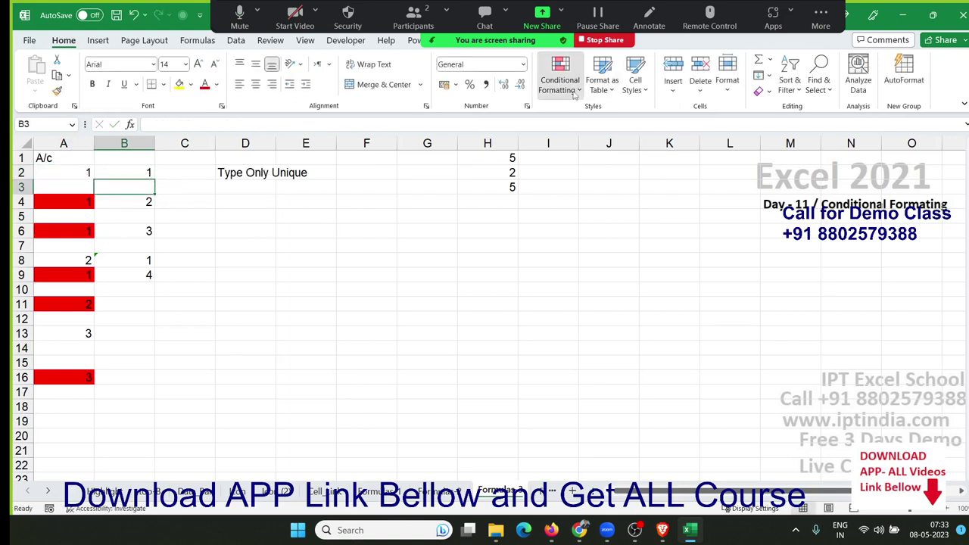
Step: Clear all conditional formatting rules from the entire sheet
{"action": "left_click", "coordinate": [574, 92]}
{"action": "mouse_move", "coordinate": [644, 281]}
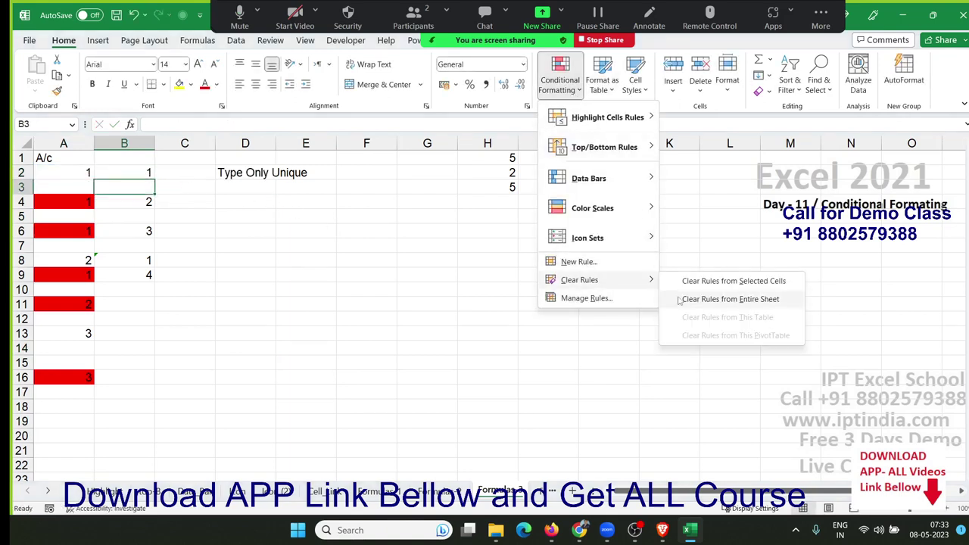
{"action": "left_click", "coordinate": [679, 300]}
{"action": "left_click", "coordinate": [53, 217]}
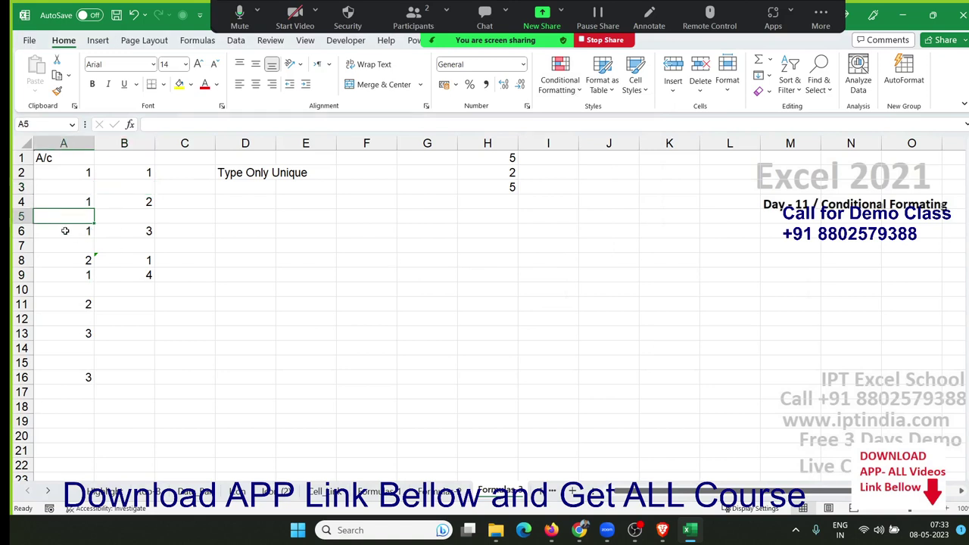
Step: Preview the Duplicate Values highlight on column A, then cancel it
{"action": "left_click", "coordinate": [63, 143]}
{"action": "left_click", "coordinate": [553, 95]}
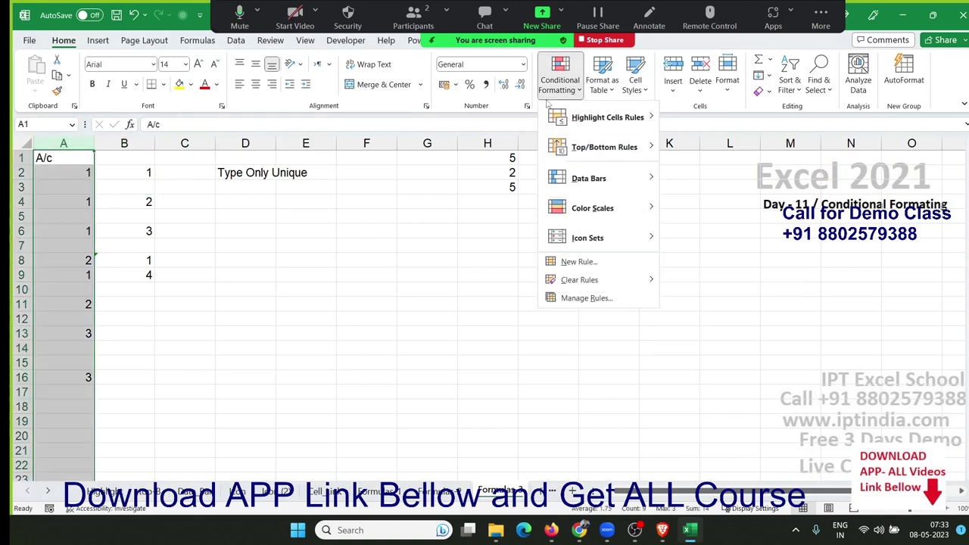
{"action": "mouse_move", "coordinate": [617, 209]}
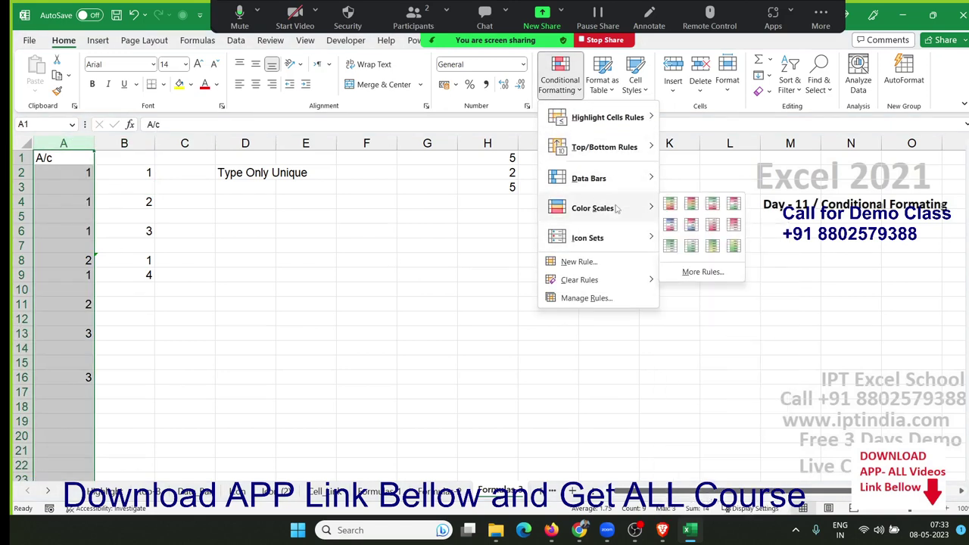
{"action": "mouse_move", "coordinate": [610, 117]}
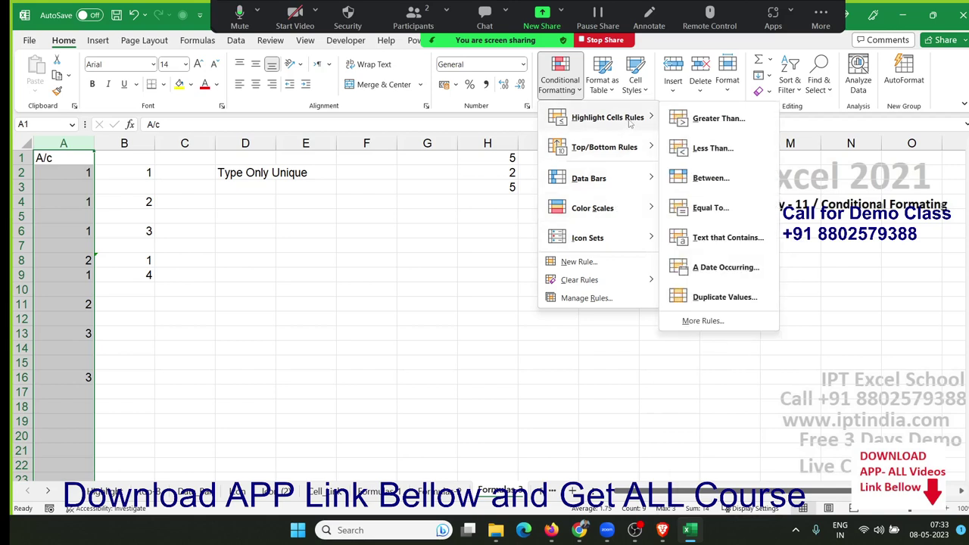
{"action": "left_click", "coordinate": [714, 297]}
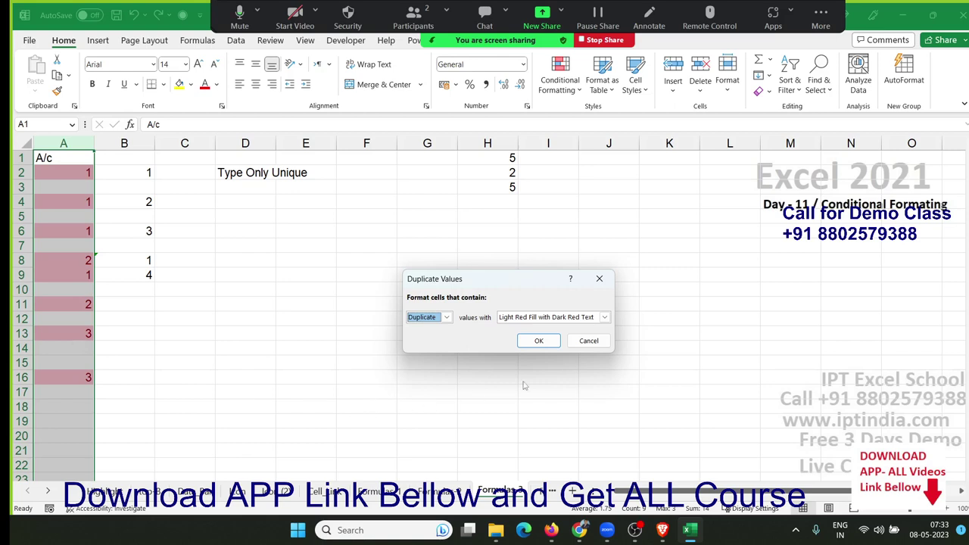
{"action": "left_click", "coordinate": [588, 340]}
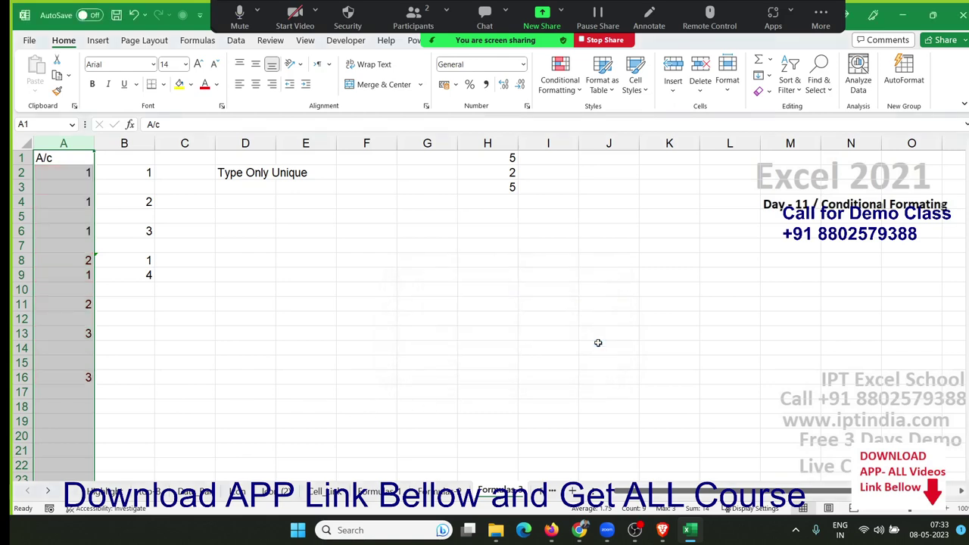
Step: Review the running COUNTIF($A$2:A2,A2) formulas in B2 and B4 unchanged, then select A2
{"action": "left_click", "coordinate": [144, 174]}
{"action": "double_click", "coordinate": [144, 173]}
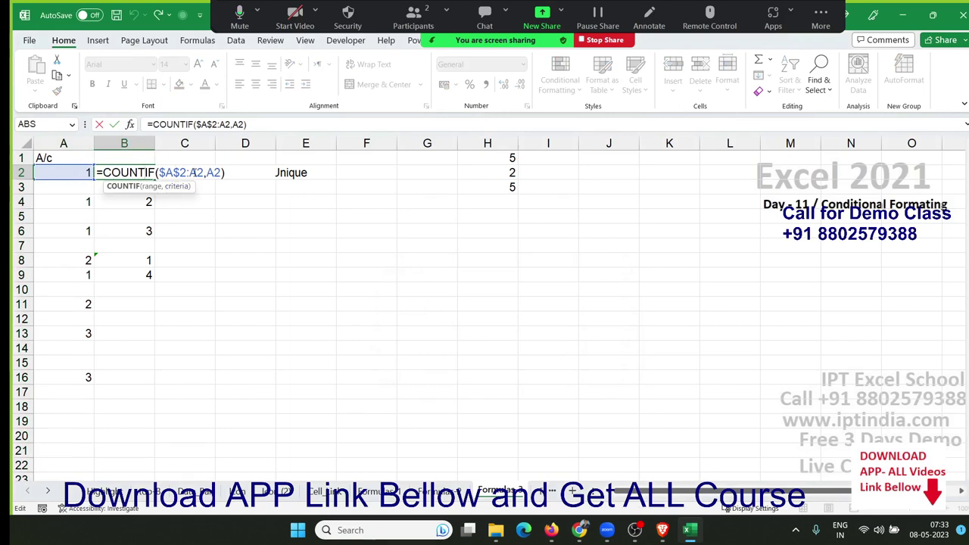
{"action": "left_click_drag", "start_coordinate": [222, 173], "coordinate": [168, 175]}
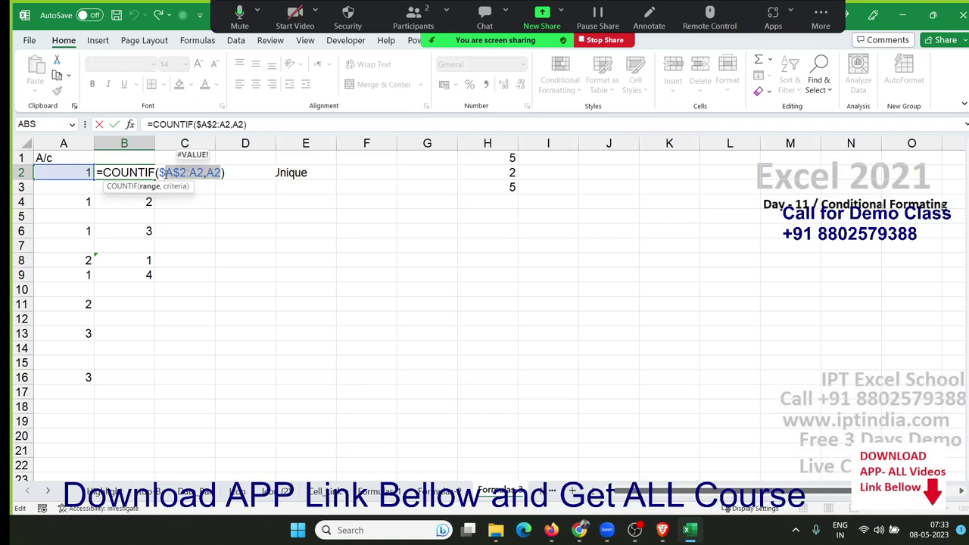
{"action": "key", "text": "ctrl+Return"}
{"action": "left_click", "coordinate": [146, 201]}
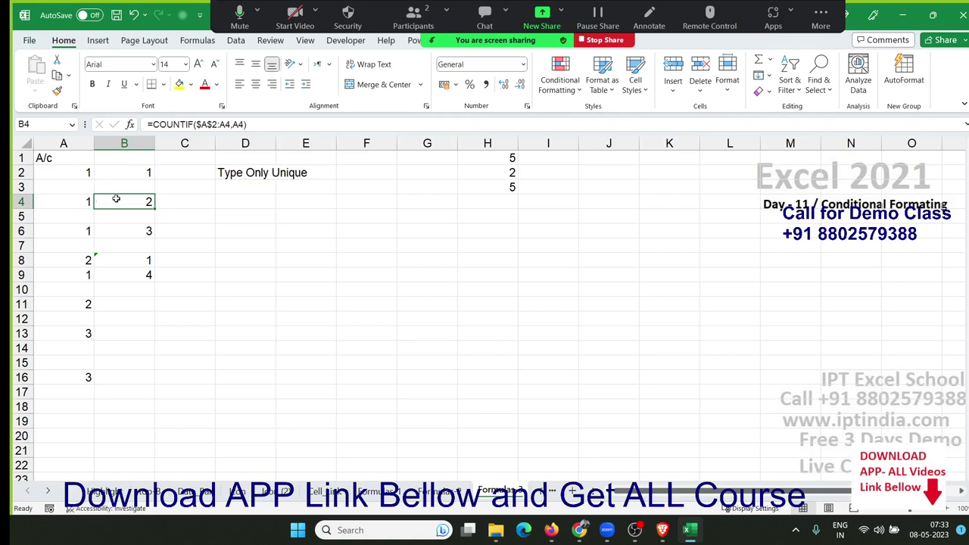
{"action": "double_click", "coordinate": [117, 199]}
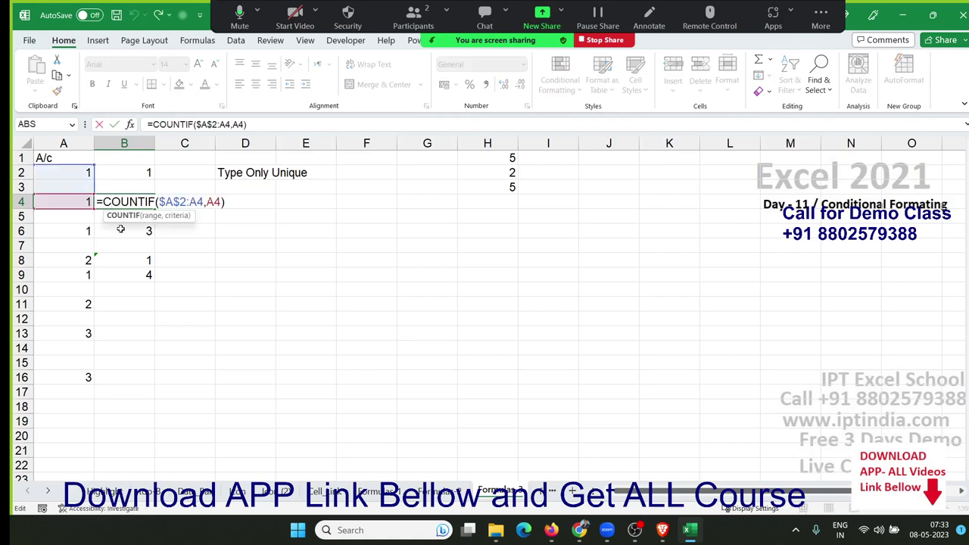
{"action": "key", "text": "Return"}
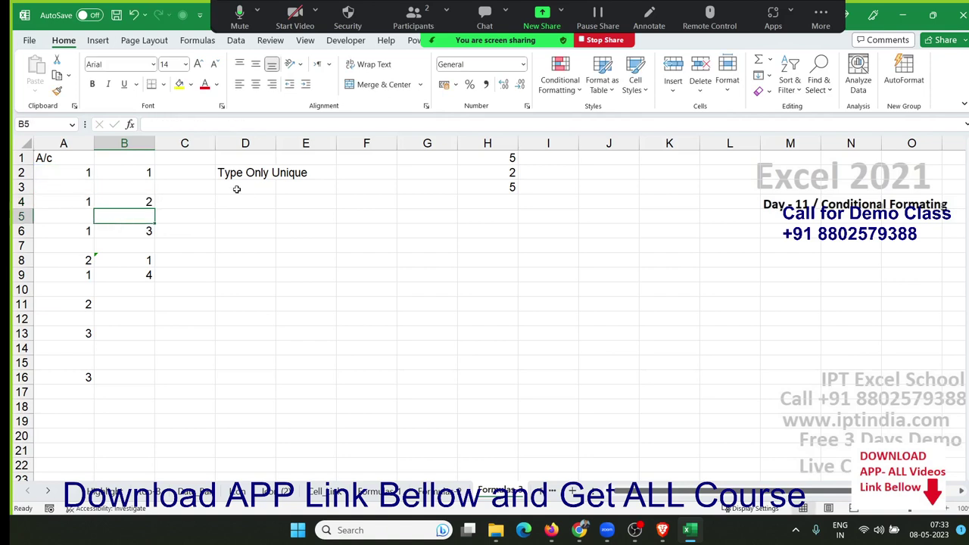
{"action": "double_click", "coordinate": [149, 172]}
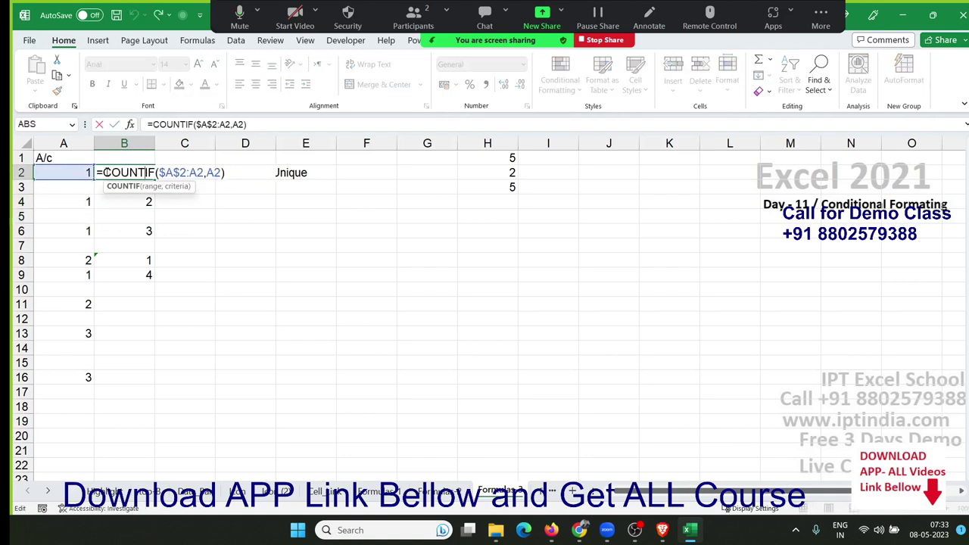
{"action": "key", "text": "Left"}
{"action": "left_click_drag", "start_coordinate": [99, 172], "coordinate": [224, 172]}
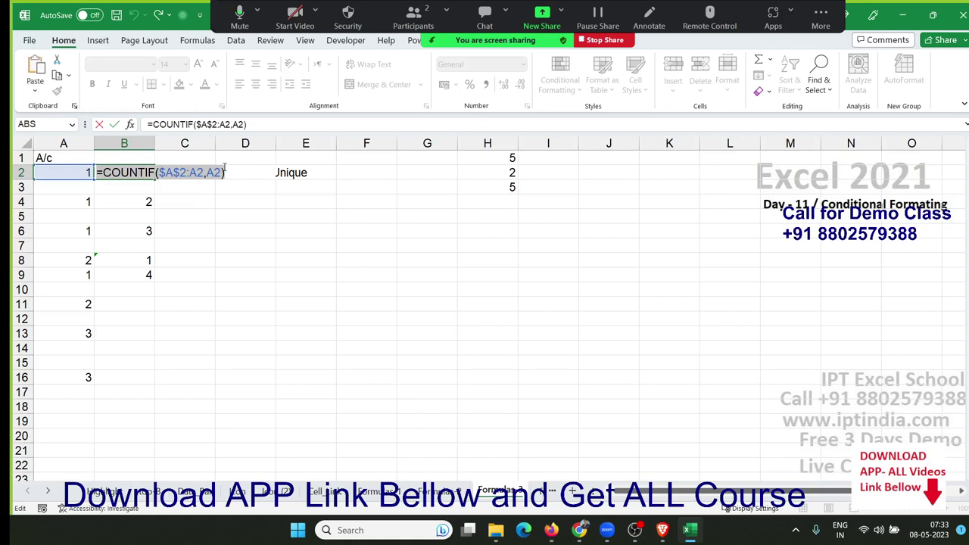
{"action": "key", "text": "Escape"}
{"action": "left_click", "coordinate": [64, 174]}
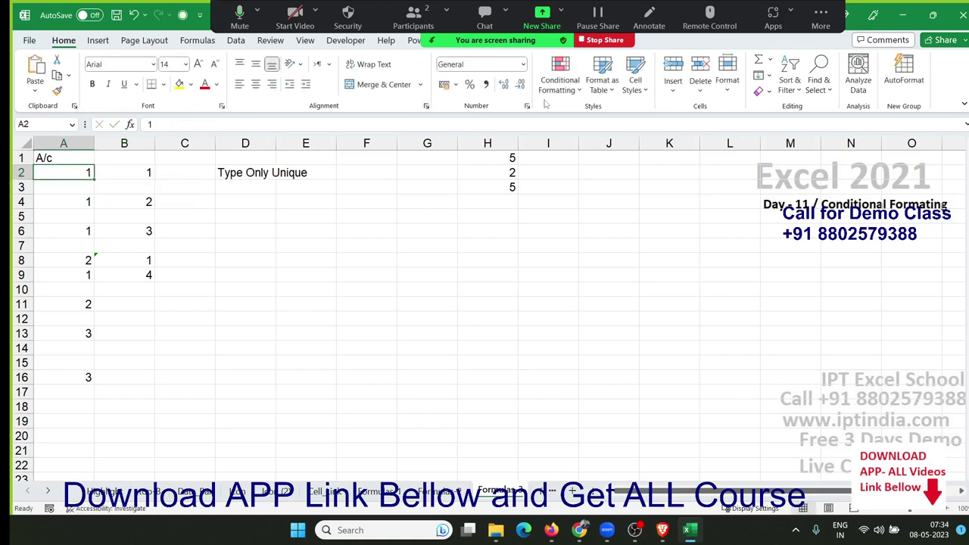
Step: Start a formula rule on A2 with =COUNTIF($A$2:A2,A2)>1
{"action": "left_click", "coordinate": [559, 80]}
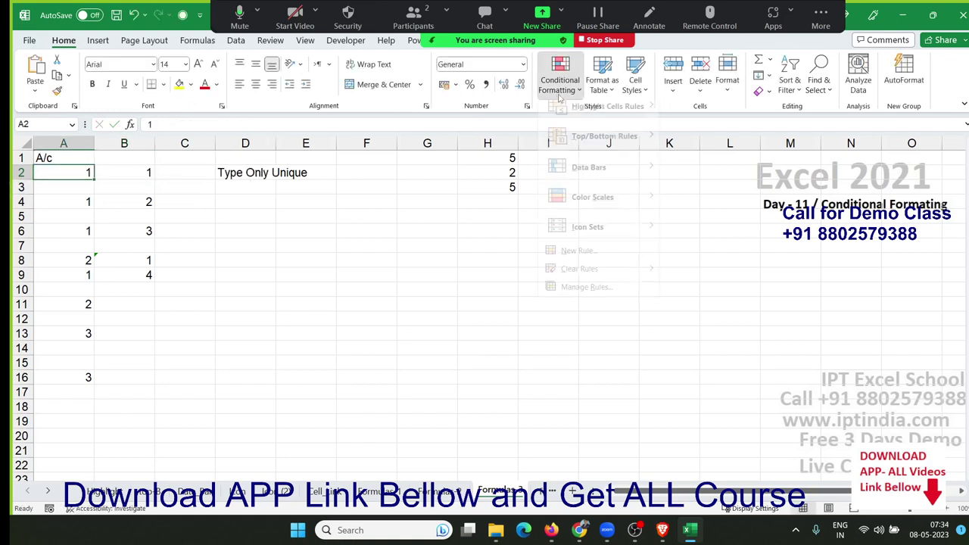
{"action": "left_click", "coordinate": [580, 262]}
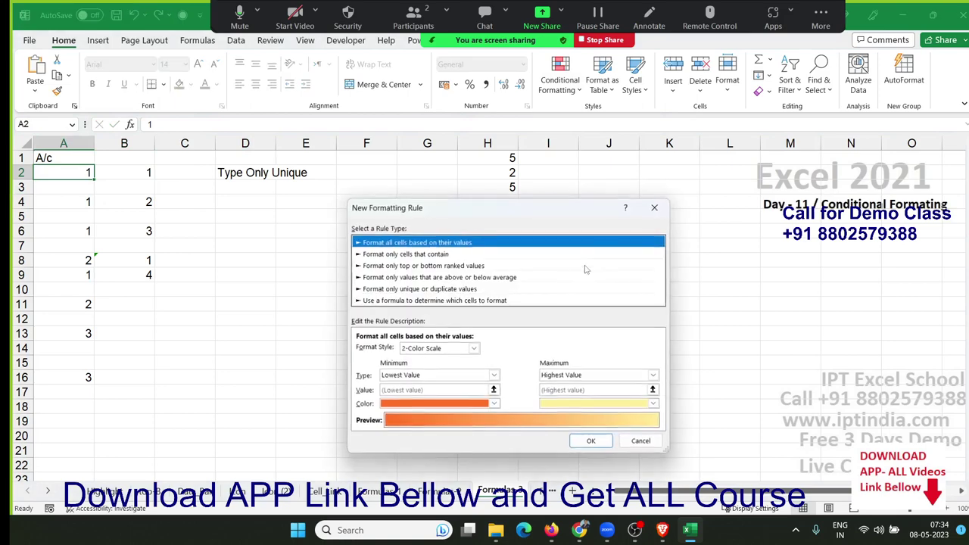
{"action": "left_click", "coordinate": [430, 301]}
{"action": "left_click", "coordinate": [389, 351]}
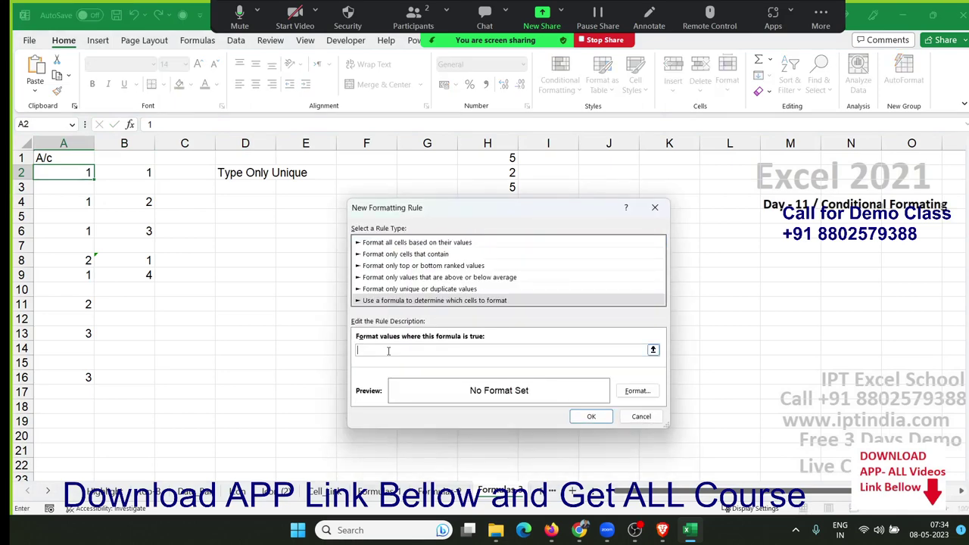
{"action": "type", "text": "=COUNTIF($A$2:A2,A2)>1"}
Step: Fill repeat matches yellow, save the rule, and paint it onto A2:A17
{"action": "left_click", "coordinate": [636, 391]}
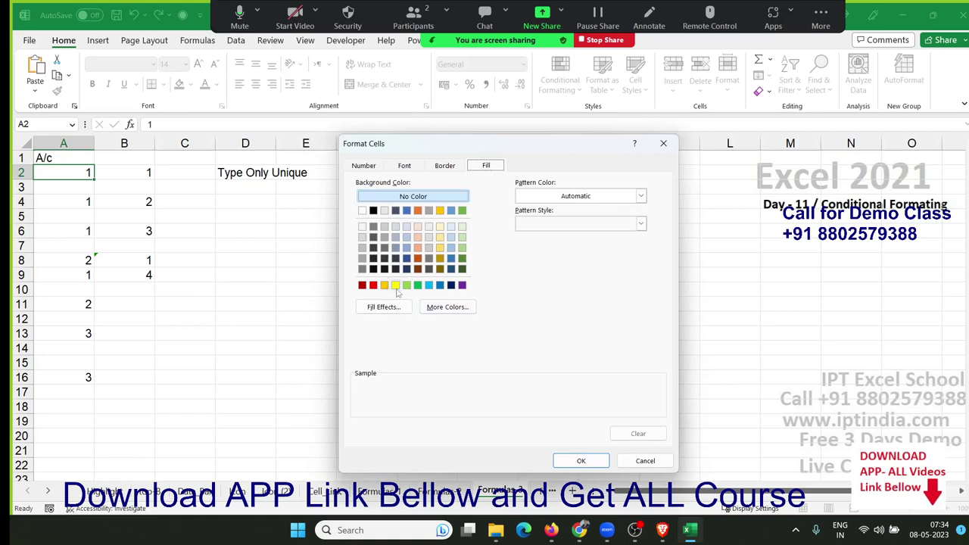
{"action": "left_click", "coordinate": [395, 285]}
{"action": "left_click", "coordinate": [580, 461]}
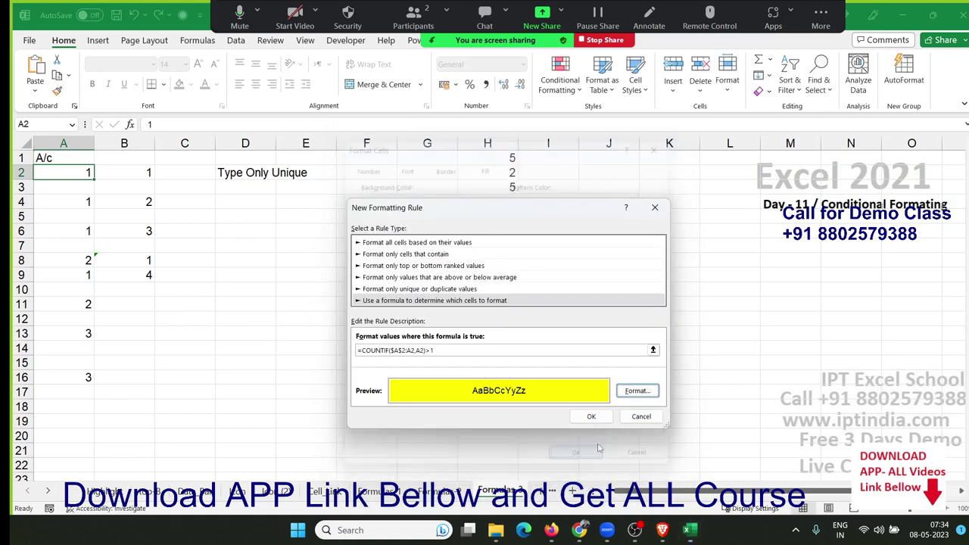
{"action": "left_click", "coordinate": [584, 416]}
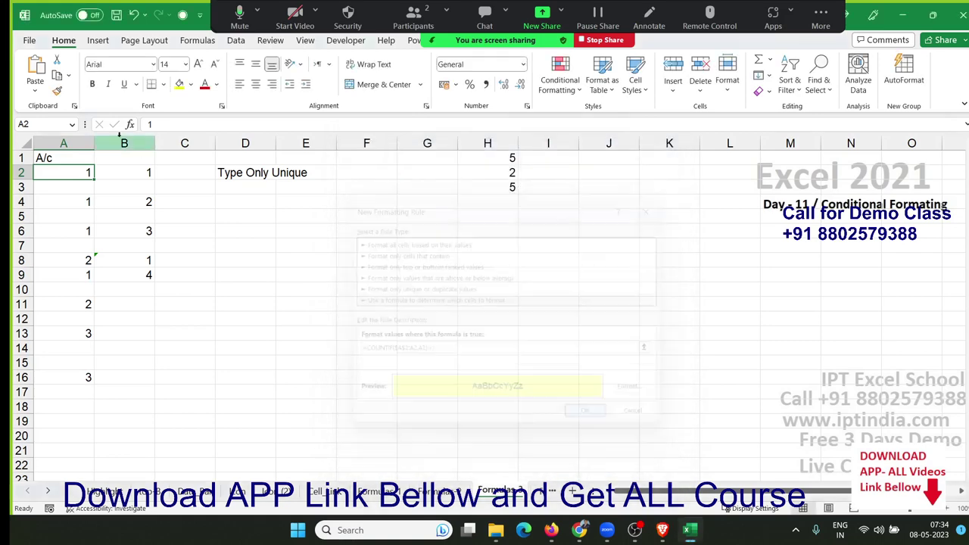
{"action": "left_click", "coordinate": [56, 91]}
{"action": "left_click_drag", "start_coordinate": [80, 171], "coordinate": [77, 391]}
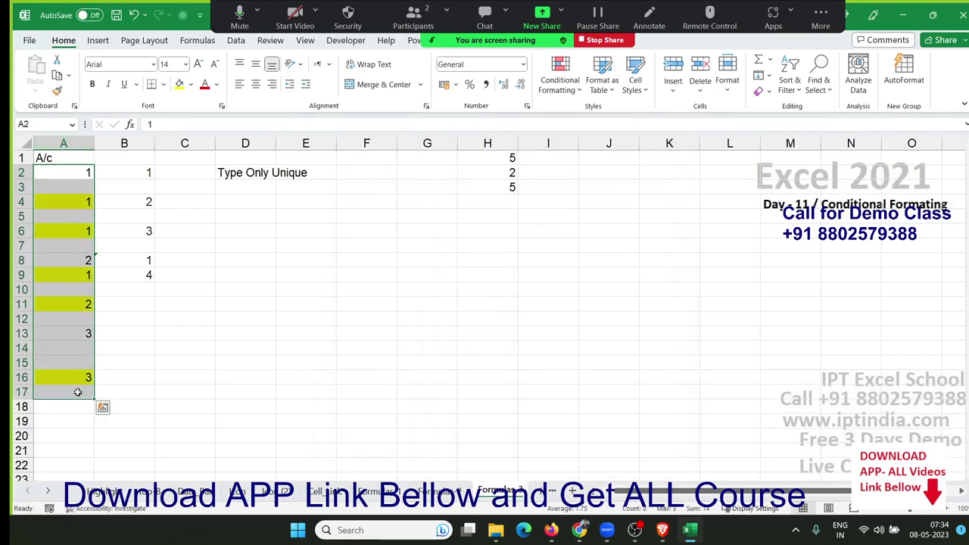
{"action": "left_click_drag", "start_coordinate": [435, 314], "coordinate": [440, 310]}
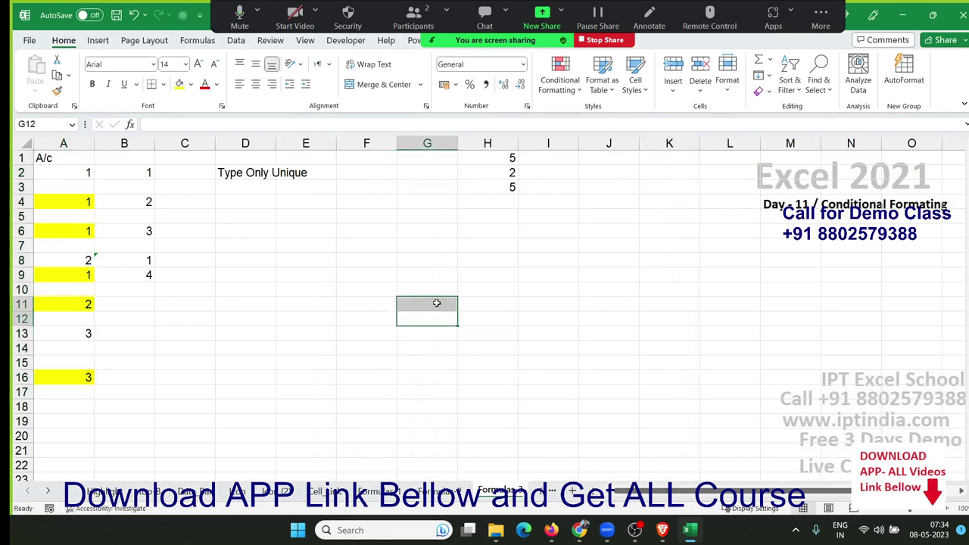
Step: Switch to the Formulas-4 sheet and clear all rules from the entire sheet
{"action": "left_click", "coordinate": [48, 491]}
{"action": "left_click", "coordinate": [473, 491]}
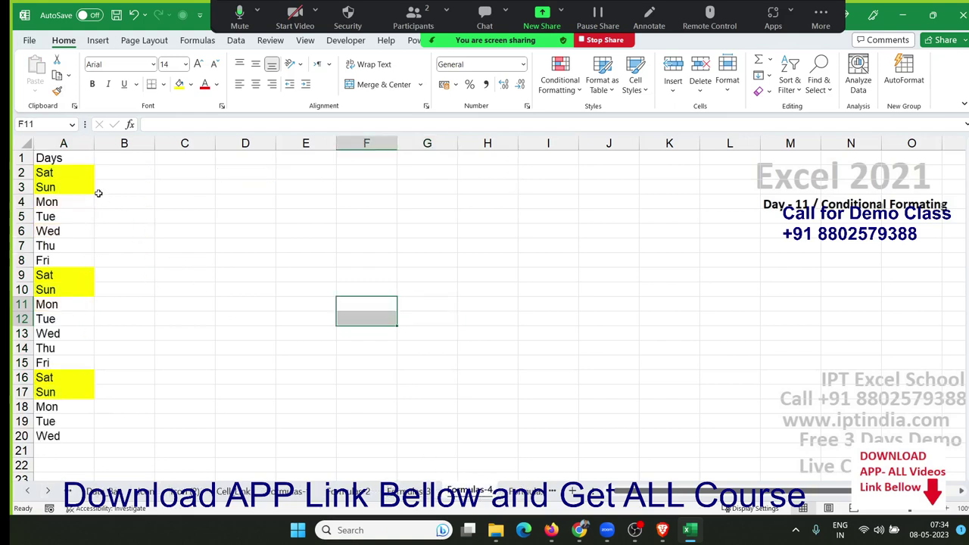
{"action": "left_click", "coordinate": [75, 179]}
{"action": "left_click", "coordinate": [71, 216]}
{"action": "left_click", "coordinate": [72, 289]}
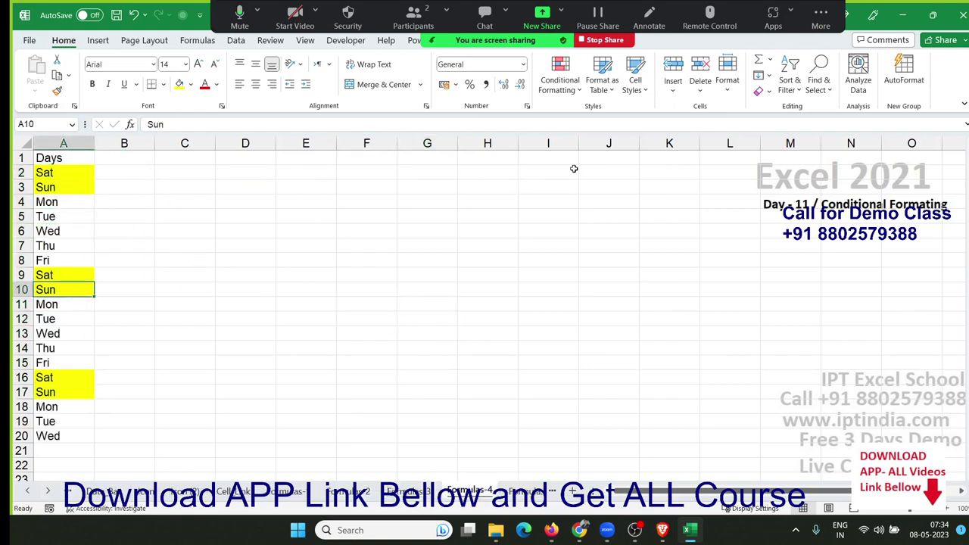
{"action": "left_click", "coordinate": [561, 84]}
{"action": "mouse_move", "coordinate": [598, 281]}
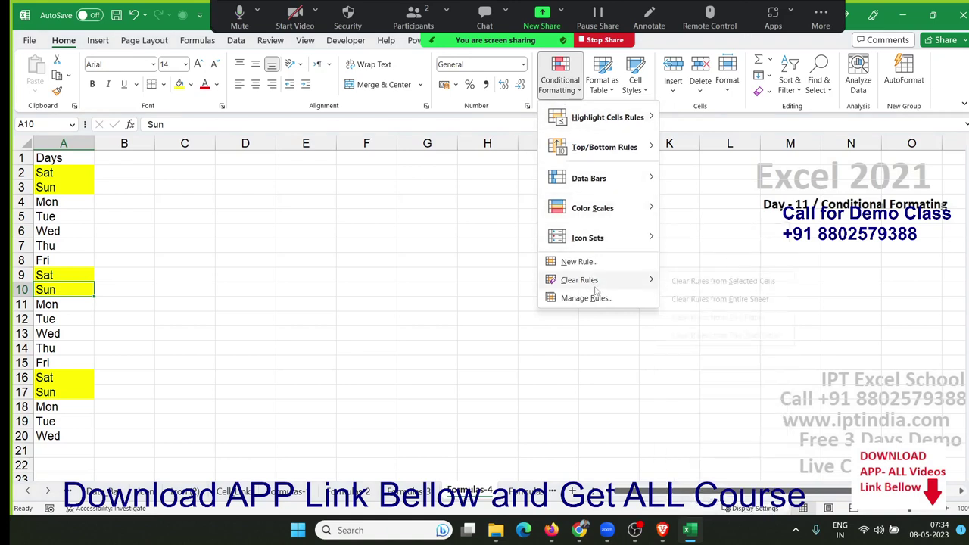
{"action": "left_click", "coordinate": [677, 301]}
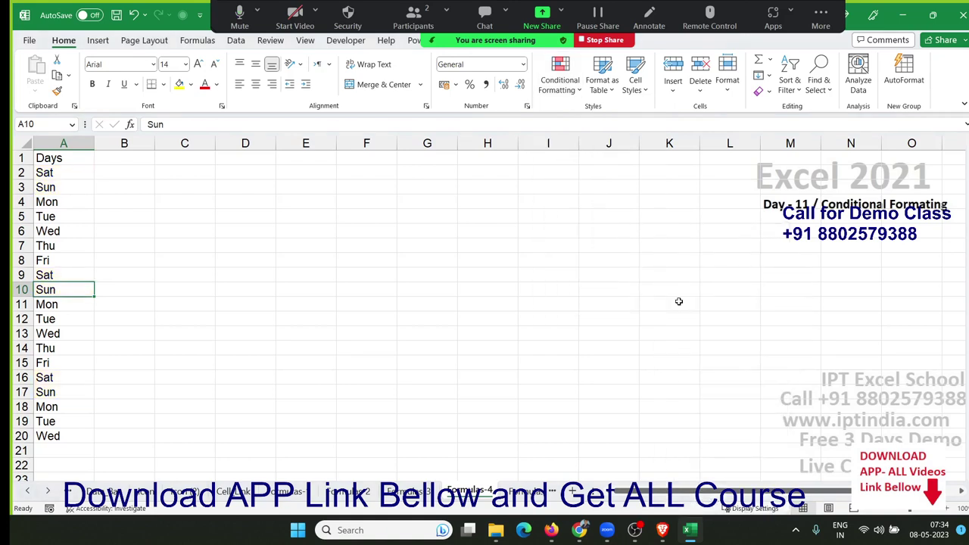
Step: Start an Equal To highlight rule from A2, then cancel it
{"action": "left_click", "coordinate": [83, 173]}
{"action": "left_click", "coordinate": [560, 79]}
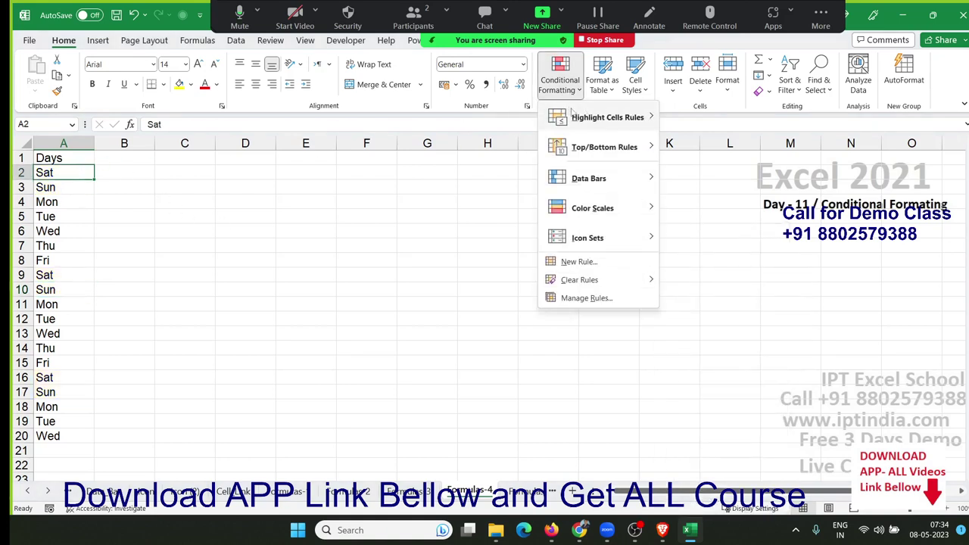
{"action": "mouse_move", "coordinate": [605, 118]}
{"action": "left_click", "coordinate": [709, 208]}
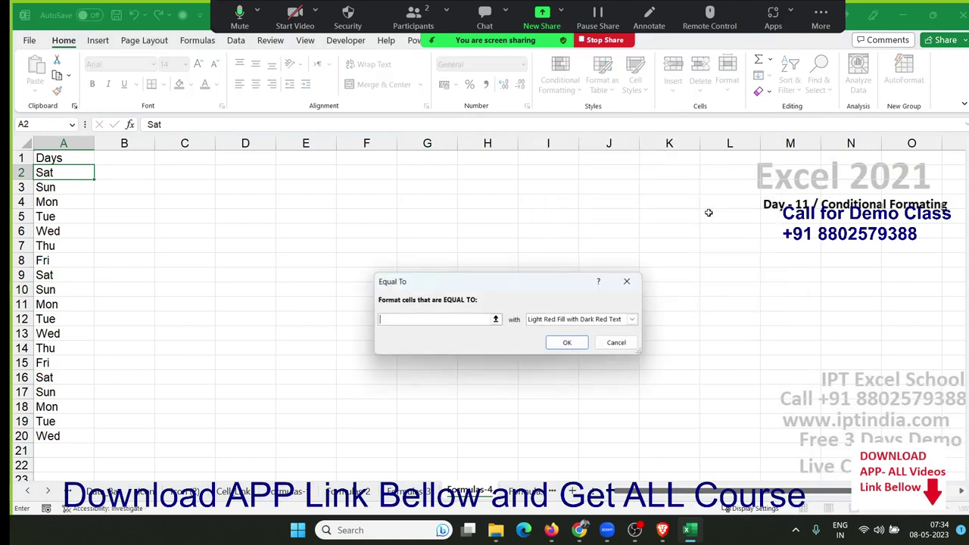
{"action": "key", "text": "Escape"}
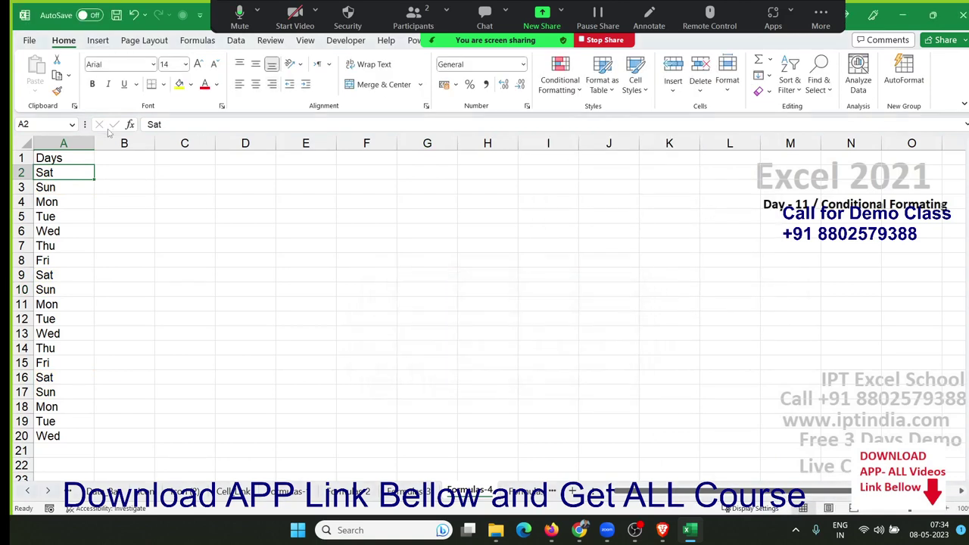
Step: Highlight cells in column A equal to SAT
{"action": "left_click", "coordinate": [64, 143]}
{"action": "left_click", "coordinate": [560, 83]}
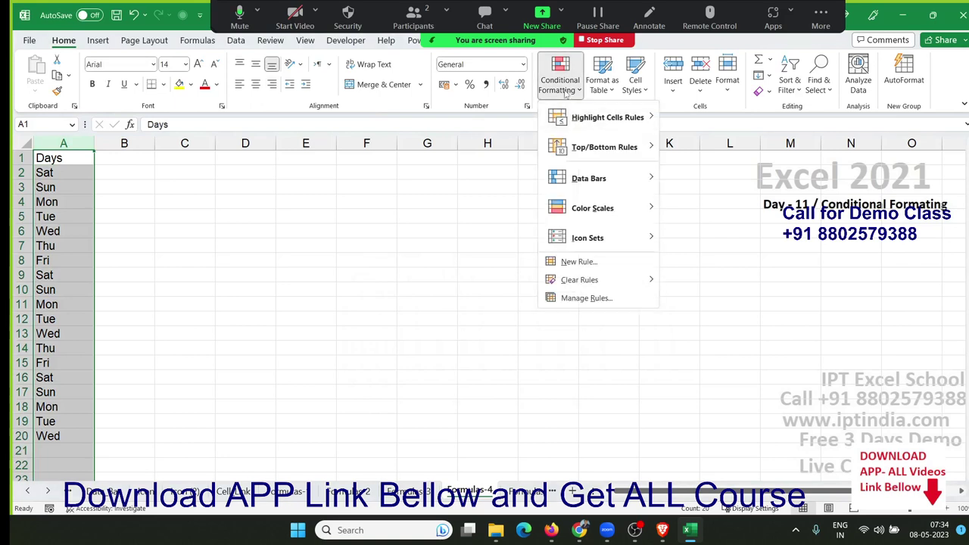
{"action": "mouse_move", "coordinate": [615, 121]}
{"action": "left_click", "coordinate": [712, 219]}
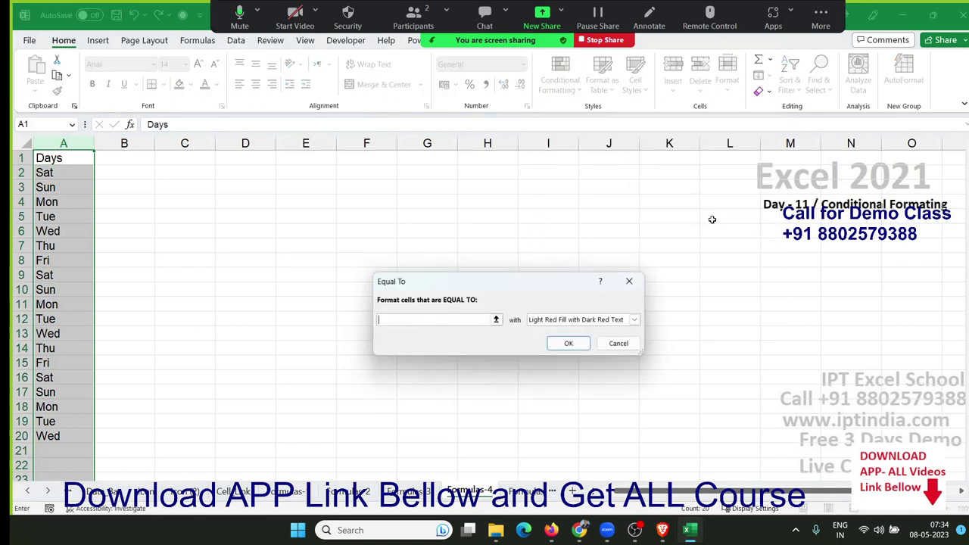
{"action": "type", "text": "SAT"}
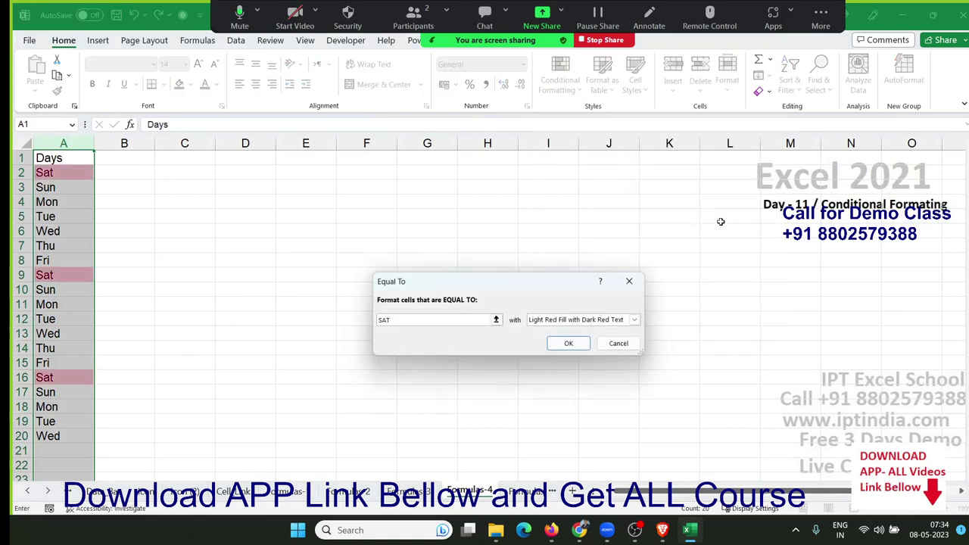
{"action": "left_click", "coordinate": [569, 344]}
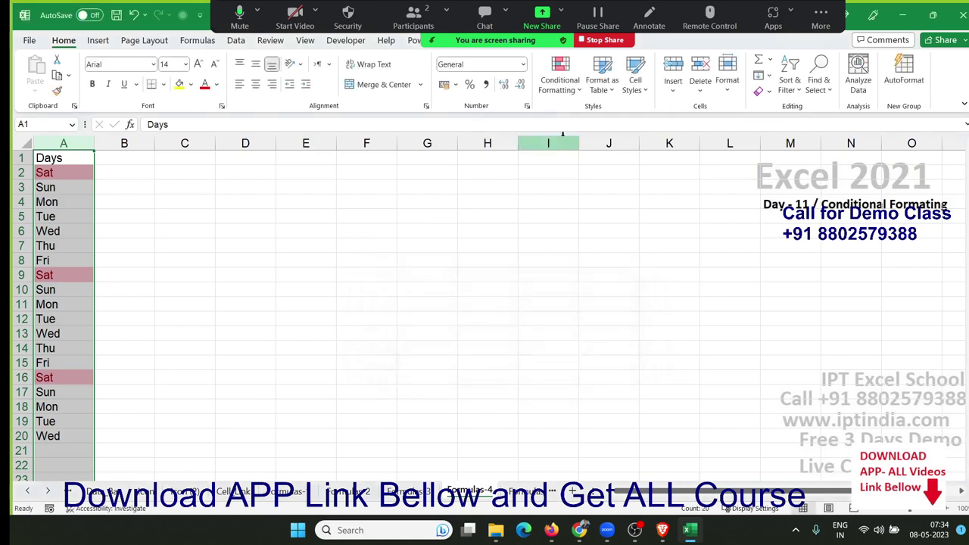
Step: Add an Equal To rule for SUN, then undo it
{"action": "left_click", "coordinate": [560, 79]}
{"action": "mouse_move", "coordinate": [568, 120]}
{"action": "left_click", "coordinate": [736, 213]}
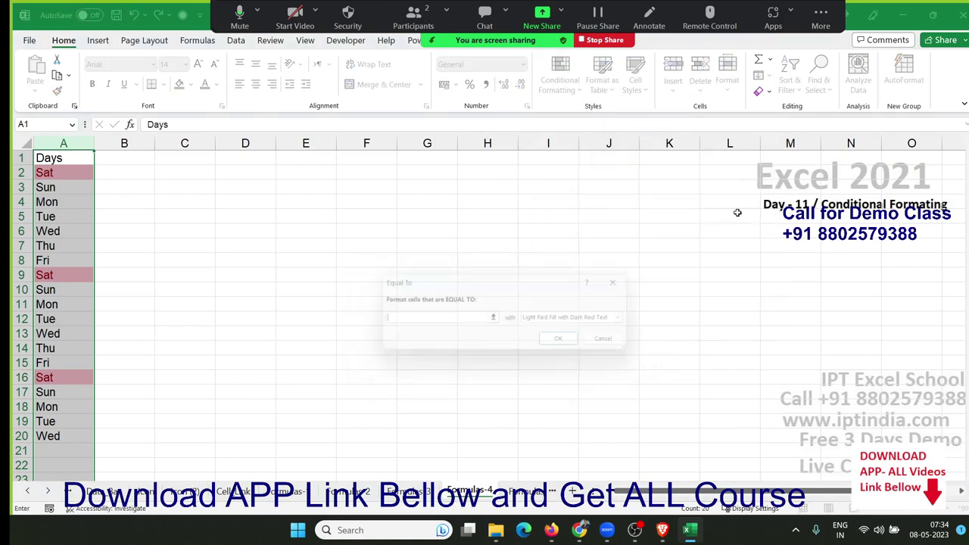
{"action": "type", "text": "sUN"}
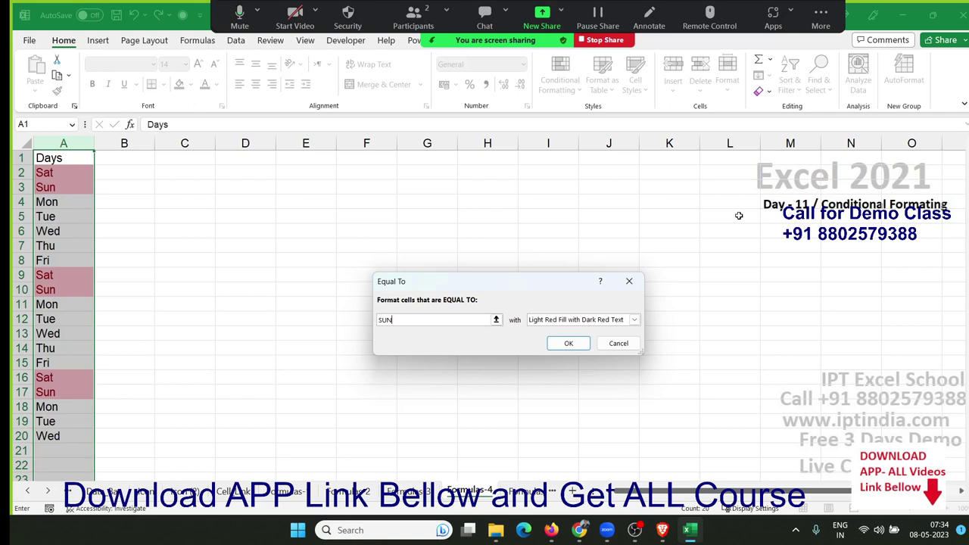
{"action": "left_click", "coordinate": [579, 340]}
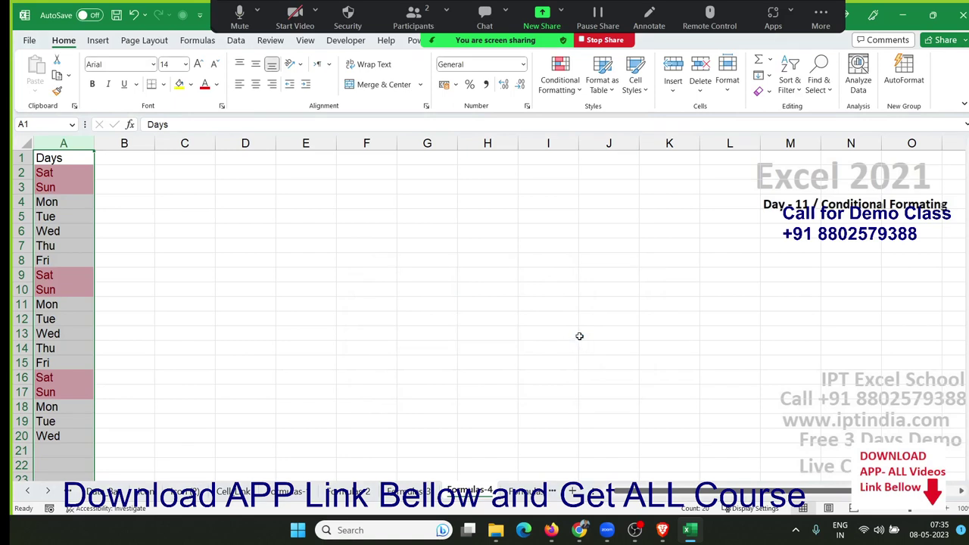
{"action": "key", "text": "ctrl+z"}
{"action": "key", "text": "ctrl+z"}
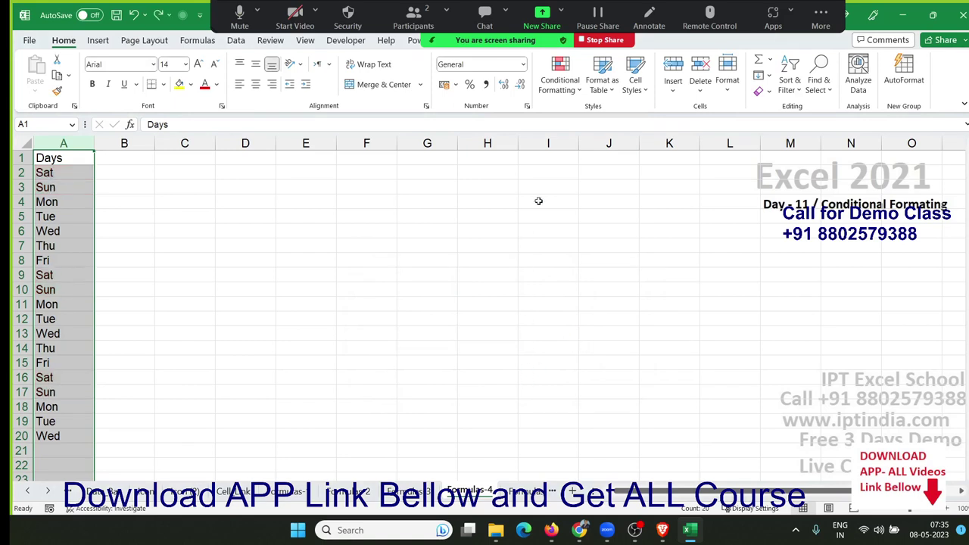
Step: Open a 'Use a formula' New Formatting Rule for the Days column, then dismiss it
{"action": "left_click", "coordinate": [560, 89]}
{"action": "mouse_move", "coordinate": [561, 112]}
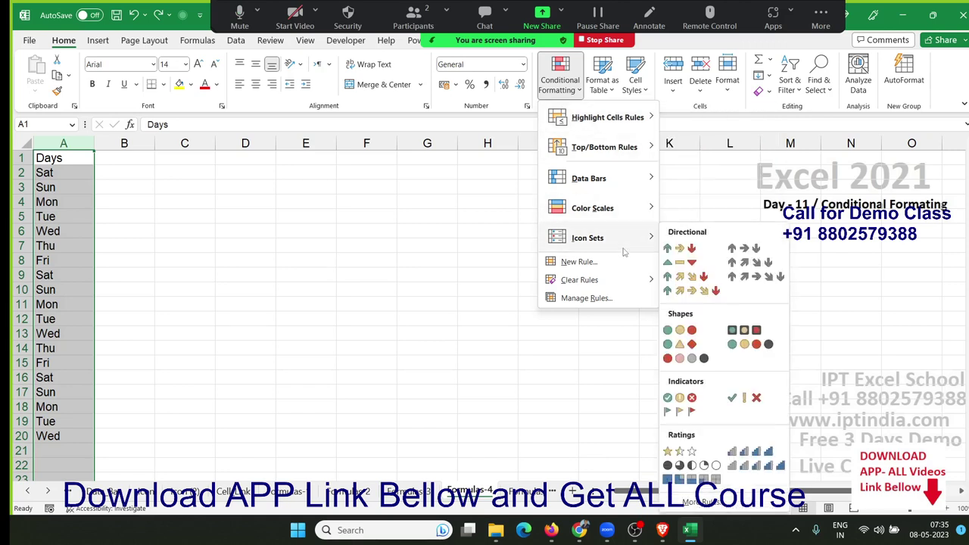
{"action": "left_click", "coordinate": [553, 262]}
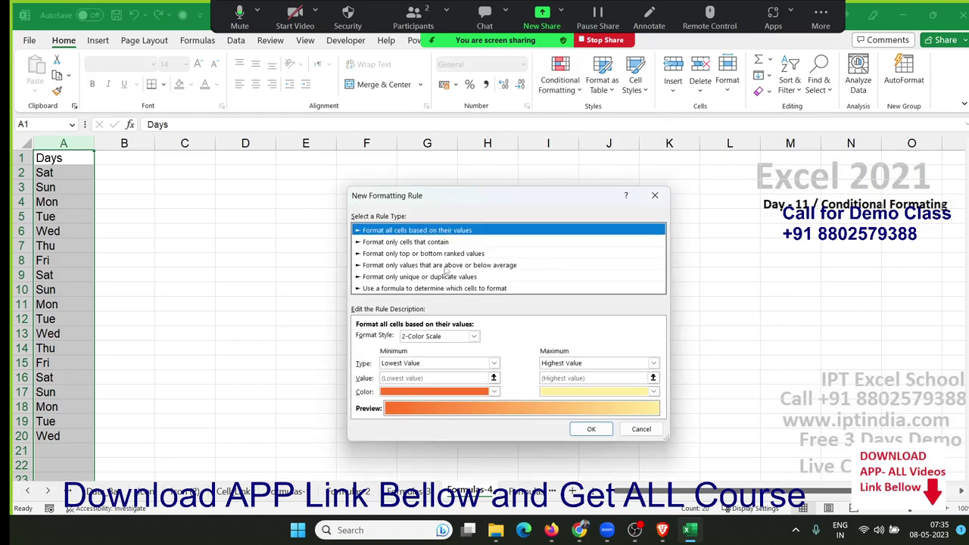
{"action": "left_click", "coordinate": [399, 288]}
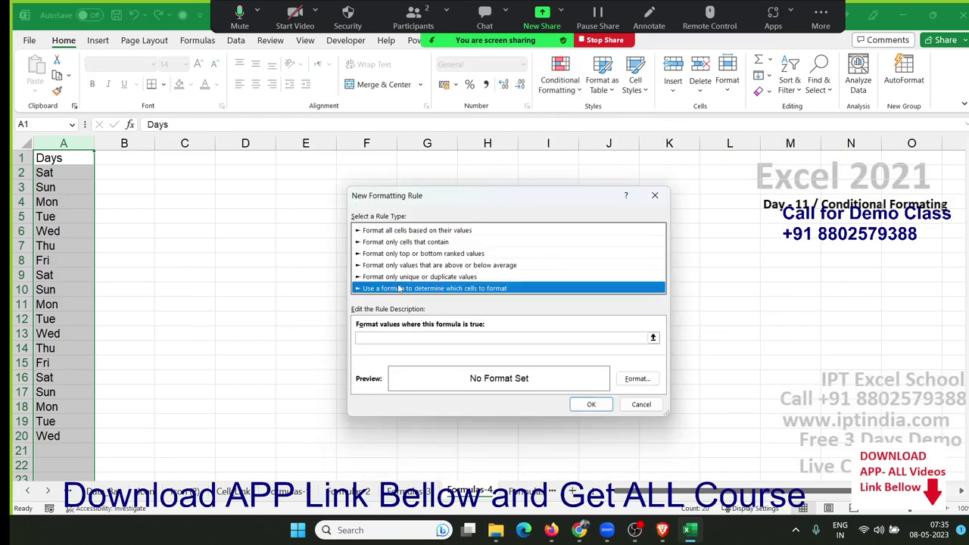
{"action": "left_click", "coordinate": [389, 338]}
{"action": "type", "text": "=or("}
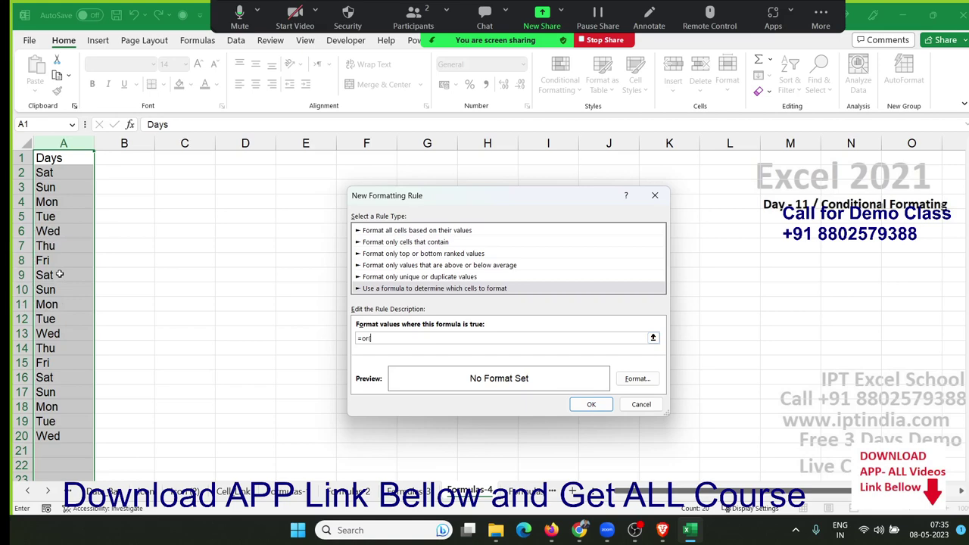
{"action": "key", "text": "Escape"}
Step: Give cell A2 a formula rule =OR(A2="Sat",A2="Sun") with a red fill
{"action": "left_click", "coordinate": [81, 168]}
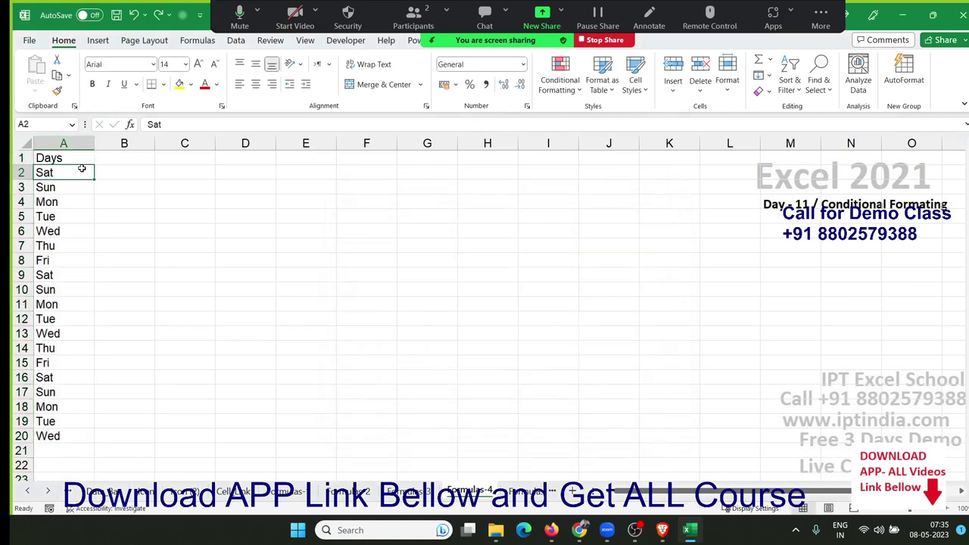
{"action": "left_click", "coordinate": [559, 82]}
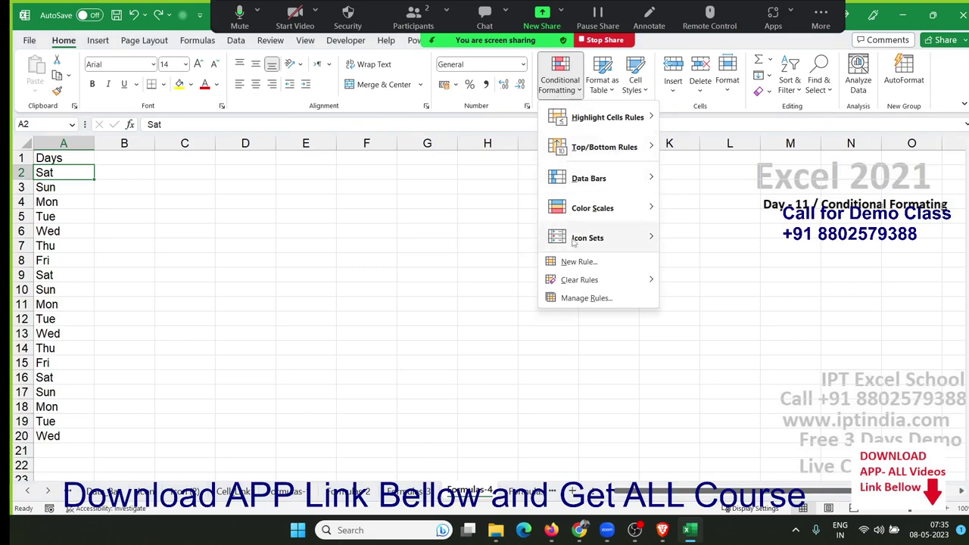
{"action": "left_click", "coordinate": [584, 262]}
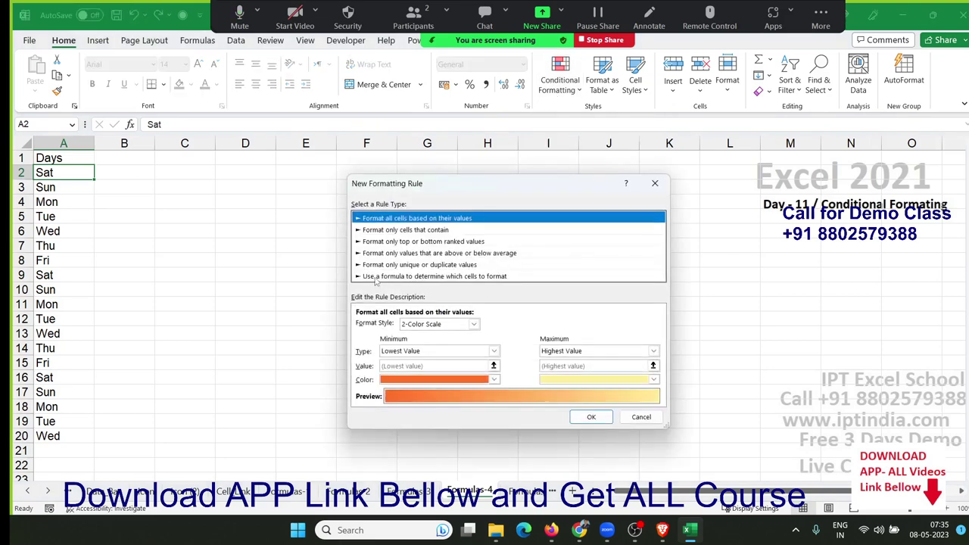
{"action": "left_click", "coordinate": [376, 278]}
{"action": "left_click", "coordinate": [381, 326]}
{"action": "type", "text": "=or(a2=\""}
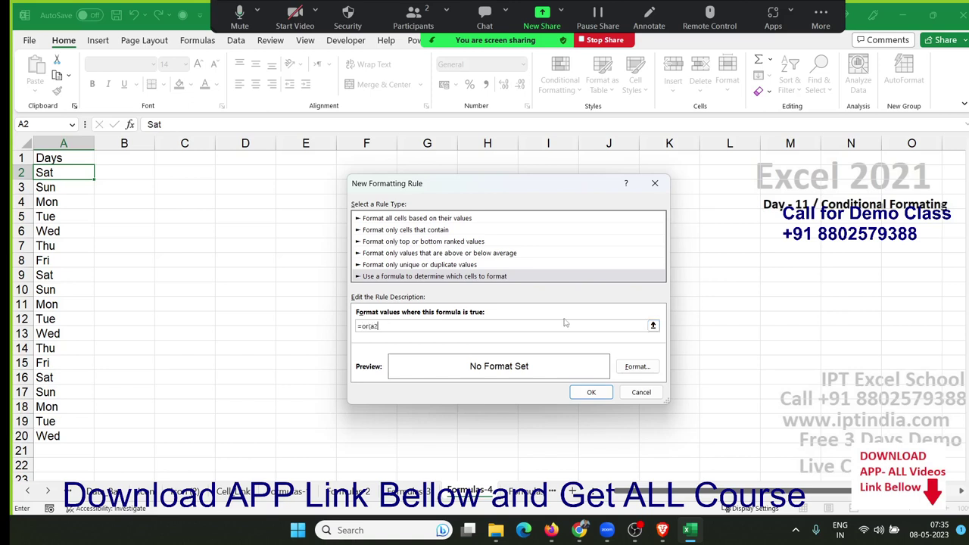
{"action": "type", "text": "Sat\",a2=\"Sun\""}
{"action": "left_click", "coordinate": [372, 326]}
{"action": "left_click", "coordinate": [626, 369]}
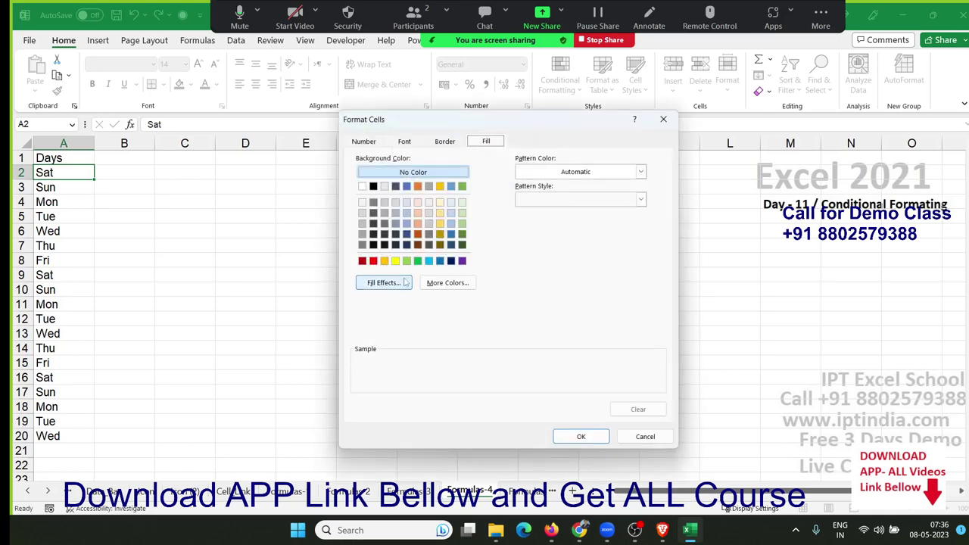
{"action": "left_click", "coordinate": [374, 262]}
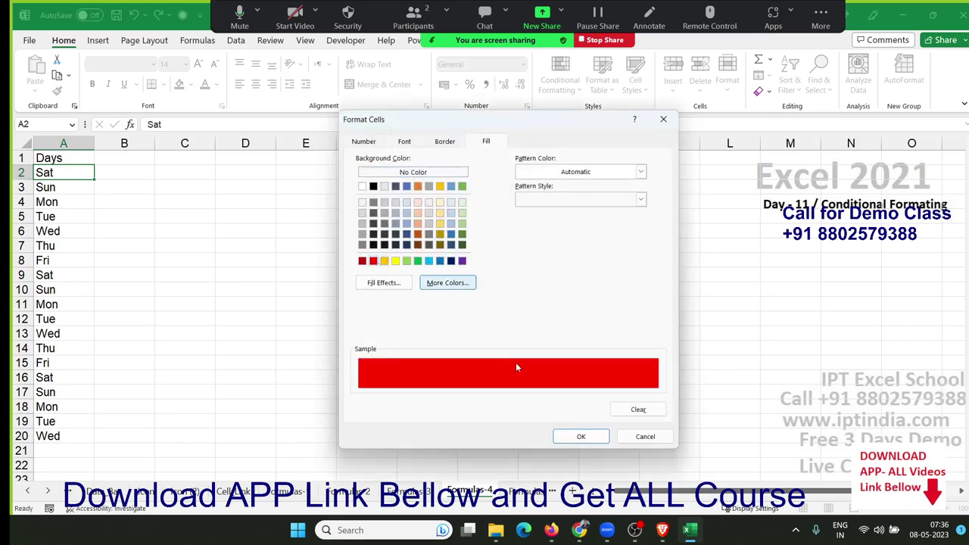
{"action": "left_click", "coordinate": [581, 437]}
{"action": "left_click", "coordinate": [584, 399]}
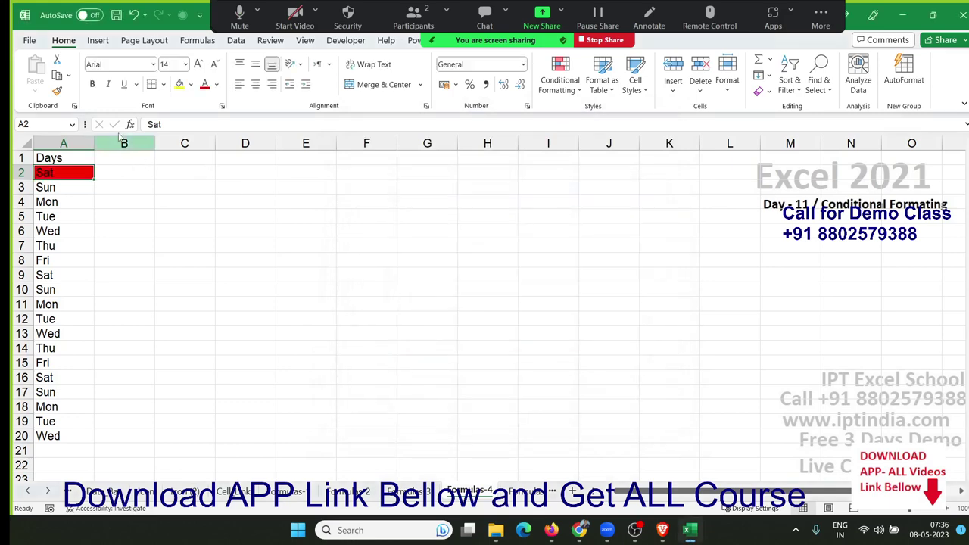
Step: Copy A2's weekend formatting down to A20 with Format Painter, then go to Formulas-5
{"action": "left_click", "coordinate": [56, 91]}
{"action": "left_click_drag", "start_coordinate": [73, 168], "coordinate": [72, 432]}
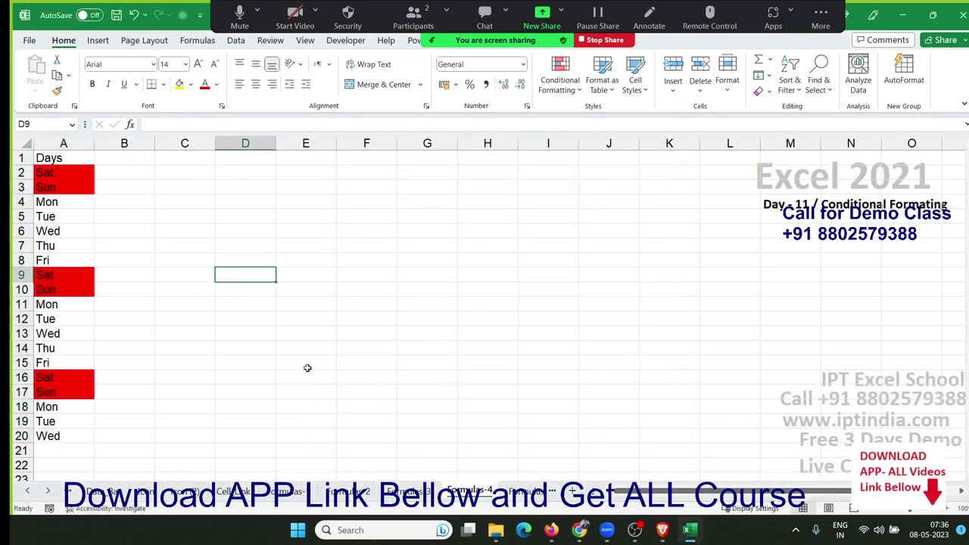
{"action": "left_click", "coordinate": [246, 275]}
{"action": "left_click", "coordinate": [512, 492]}
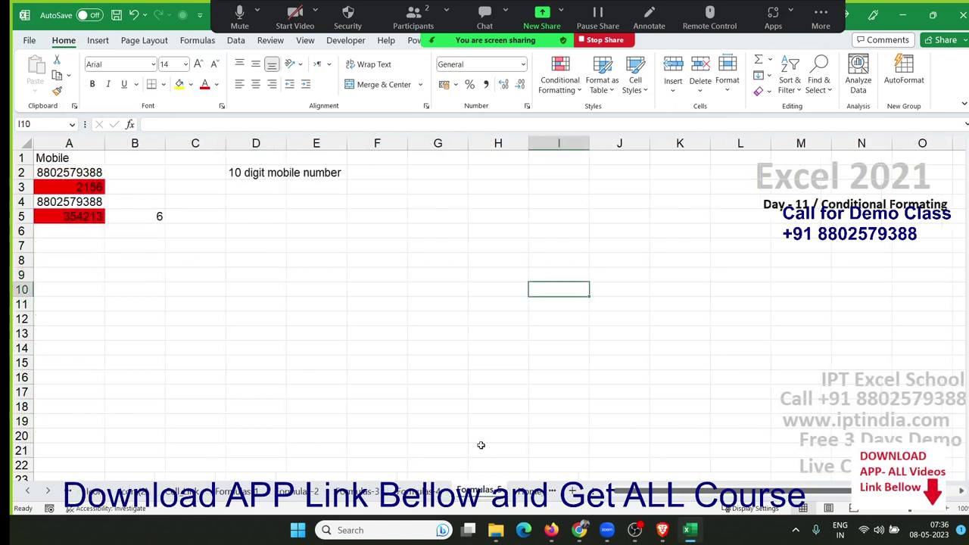
{"action": "left_click", "coordinate": [47, 169]}
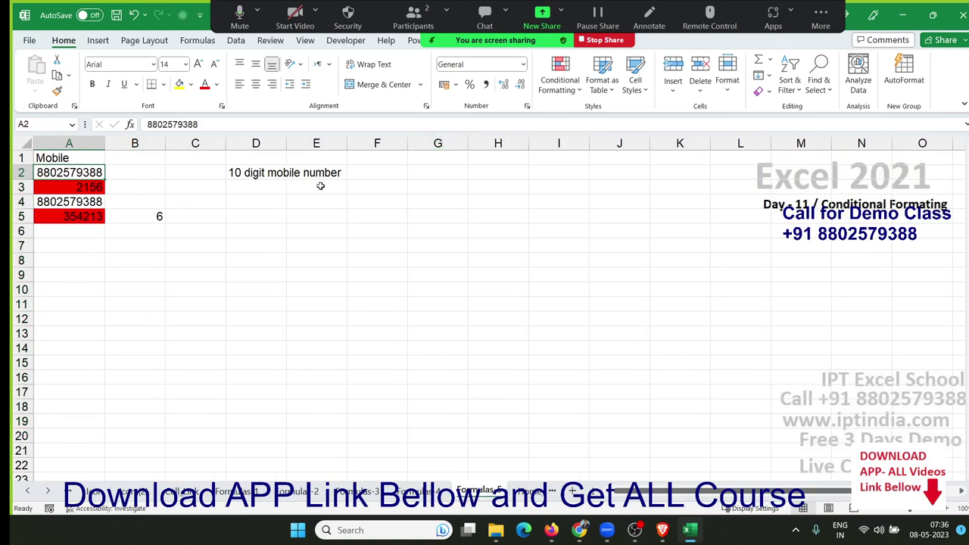
{"action": "left_click", "coordinate": [141, 177]}
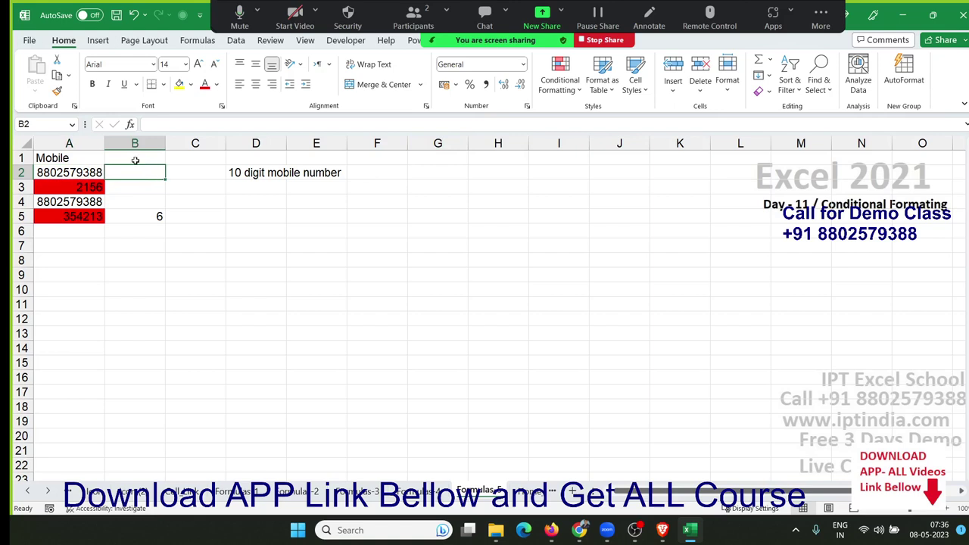
{"action": "left_click", "coordinate": [136, 214]}
{"action": "double_click", "coordinate": [136, 214]}
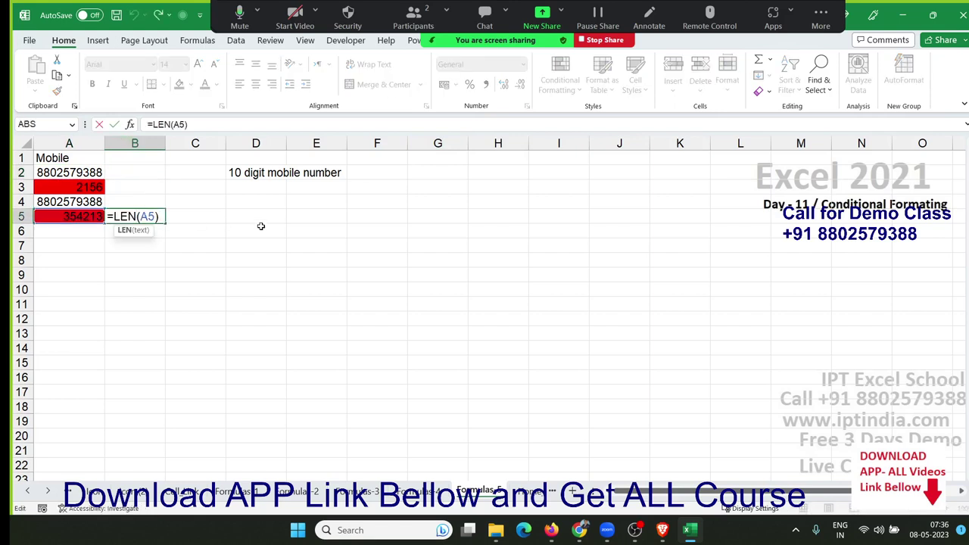
{"action": "key", "text": "Return"}
{"action": "key", "text": "Up"}
{"action": "key", "text": "Up"}
{"action": "key", "text": "Up"}
{"action": "key", "text": "Left"}
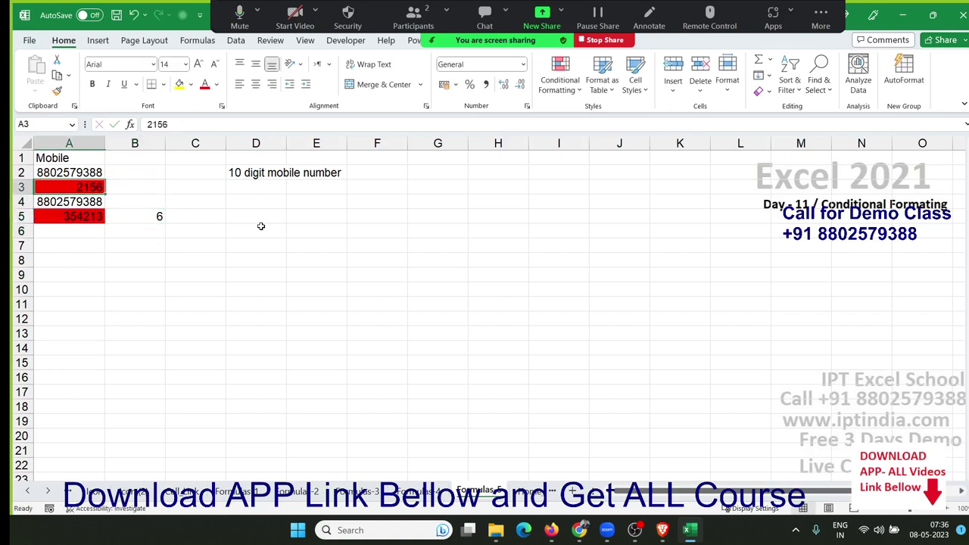
{"action": "key", "text": "Up"}
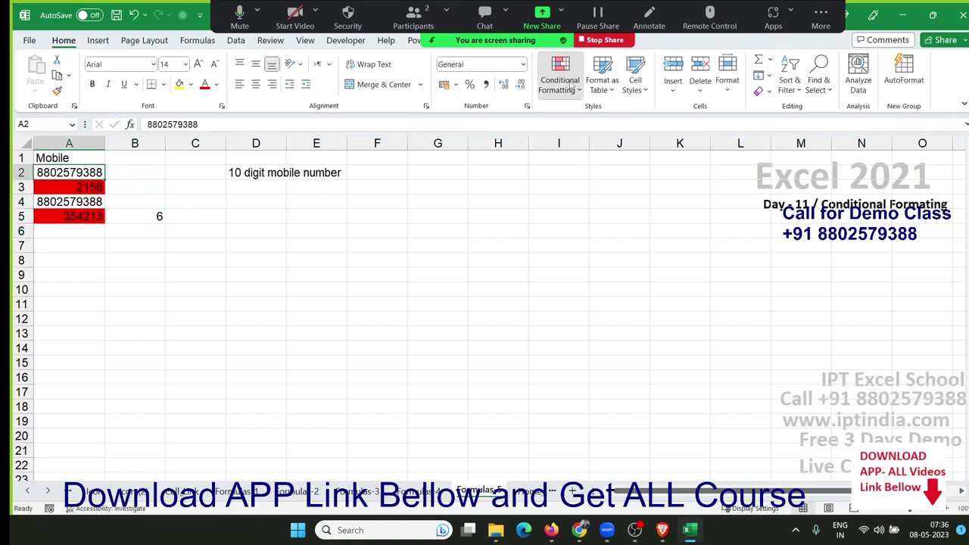
{"action": "left_click", "coordinate": [560, 82]}
{"action": "left_click", "coordinate": [591, 295]}
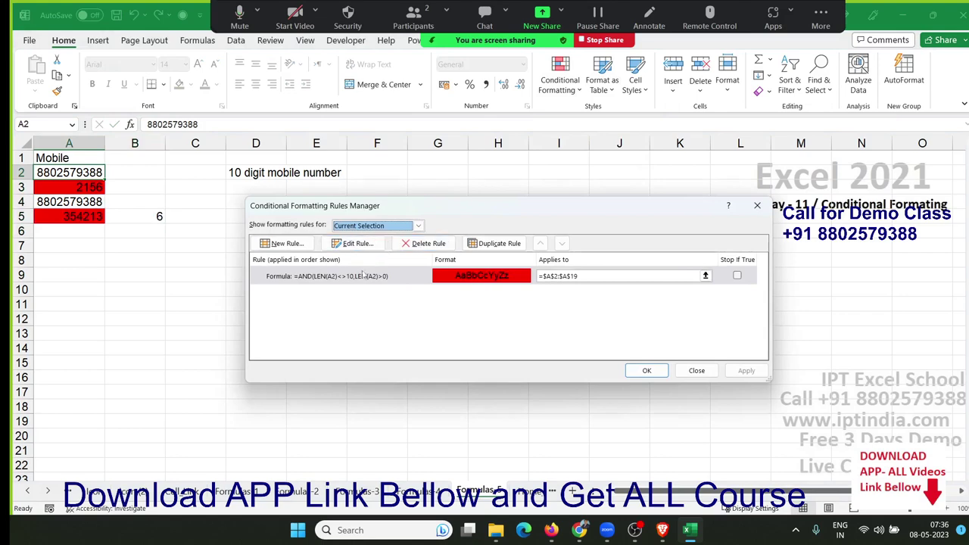
{"action": "double_click", "coordinate": [365, 277]}
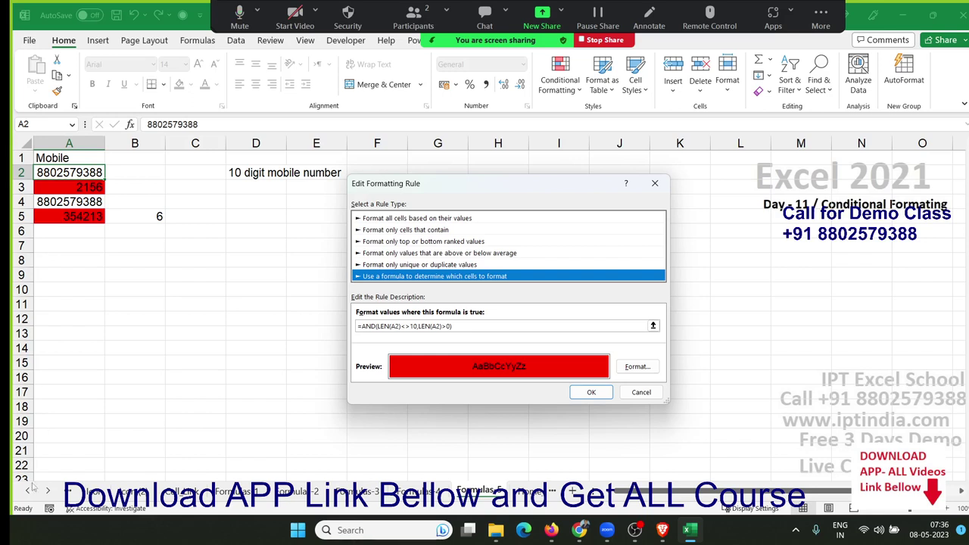
{"action": "left_click", "coordinate": [378, 326]}
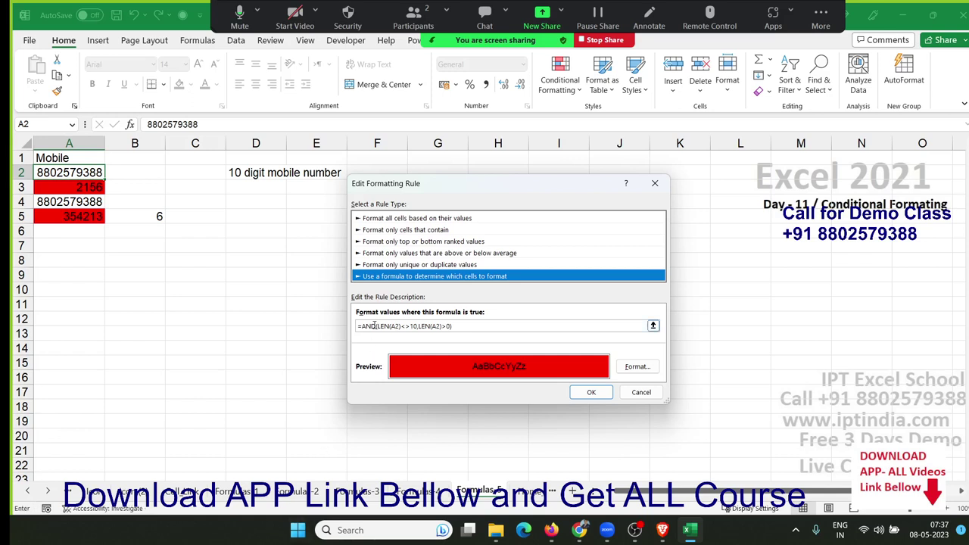
{"action": "left_click_drag", "start_coordinate": [382, 326], "coordinate": [453, 325]}
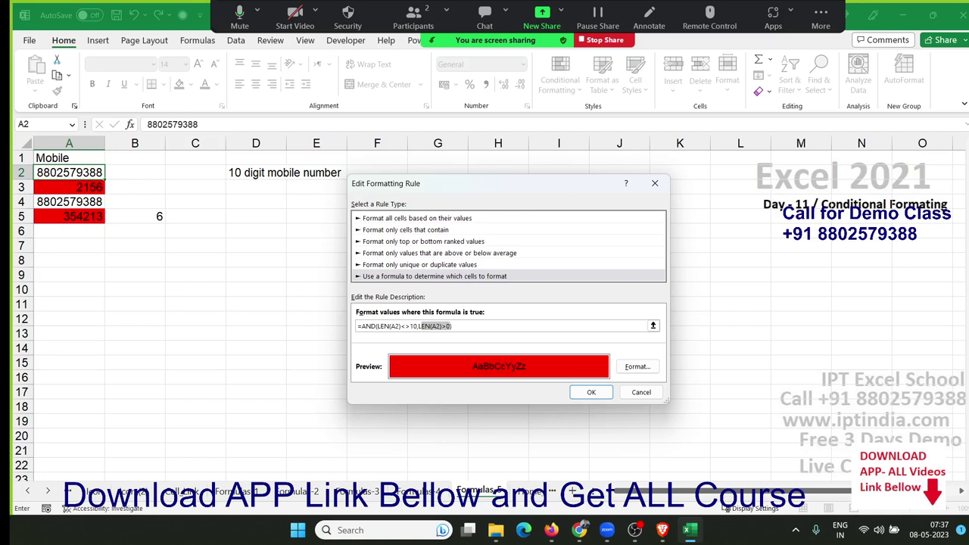
{"action": "left_click", "coordinate": [579, 530]}
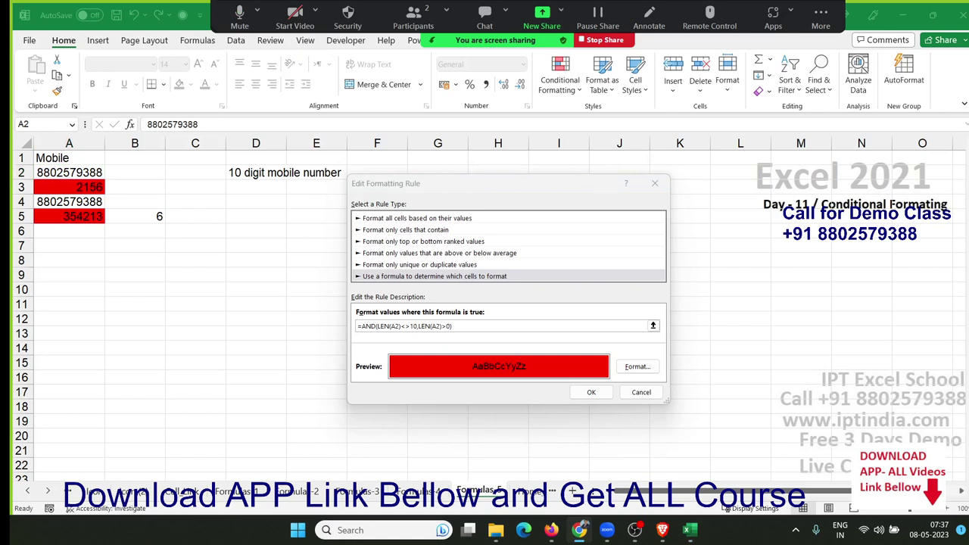
{"action": "left_click", "coordinate": [590, 392]}
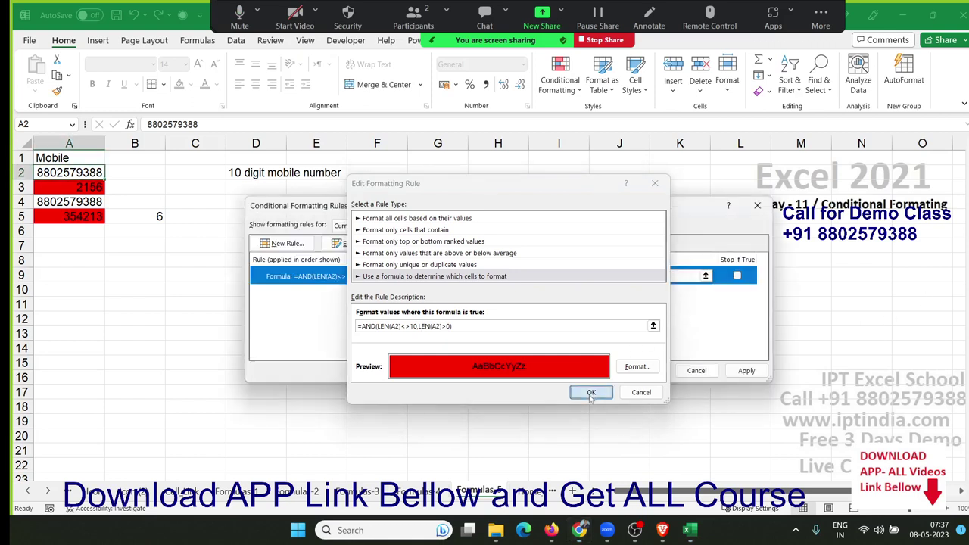
{"action": "left_click", "coordinate": [753, 372]}
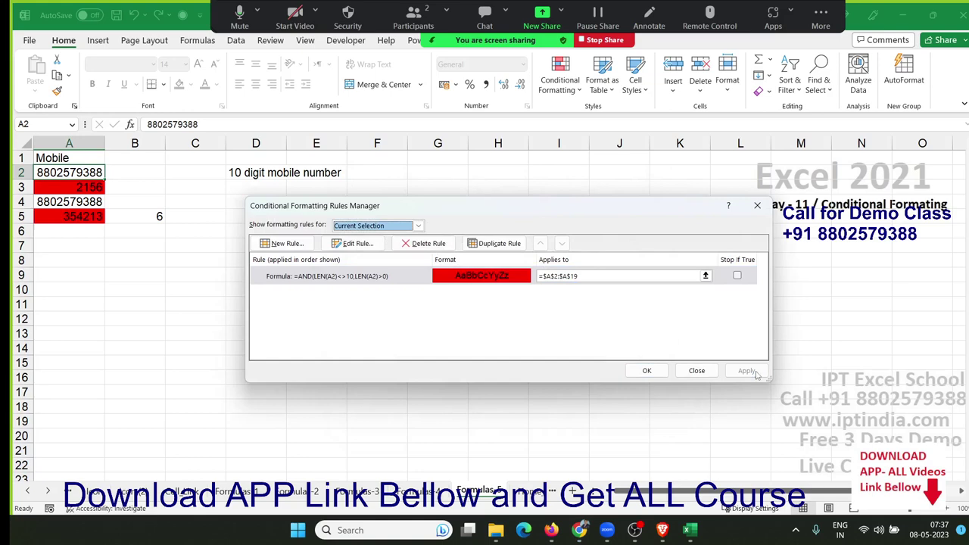
{"action": "left_click", "coordinate": [650, 370]}
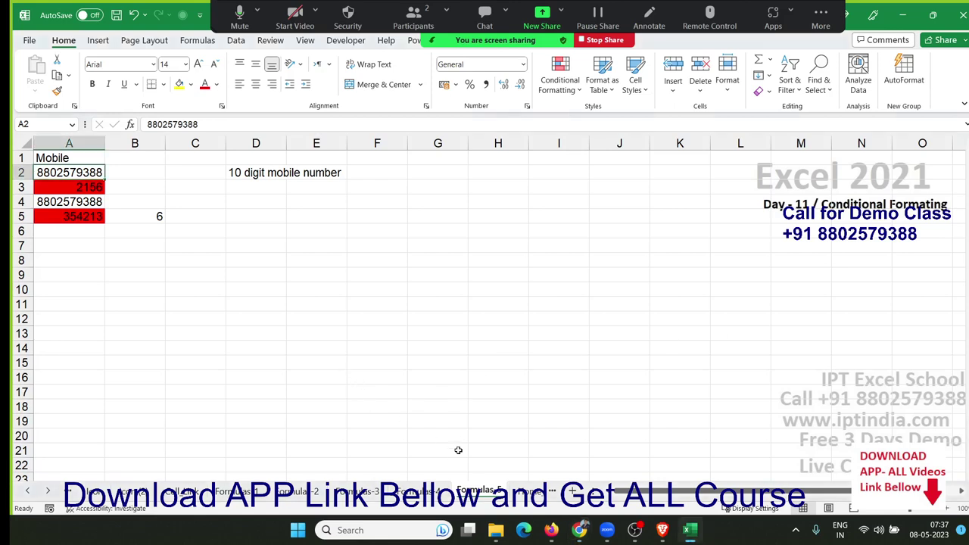
Step: Review the attendance-format task on the Home Work sheet, then return to the attendance grid
{"action": "left_click", "coordinate": [530, 493]}
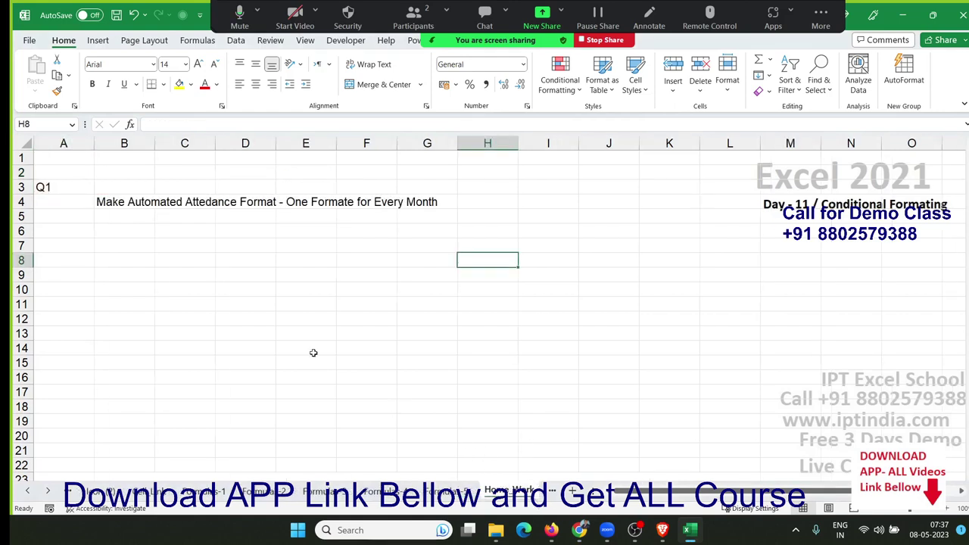
{"action": "left_click_drag", "start_coordinate": [113, 203], "coordinate": [379, 210]}
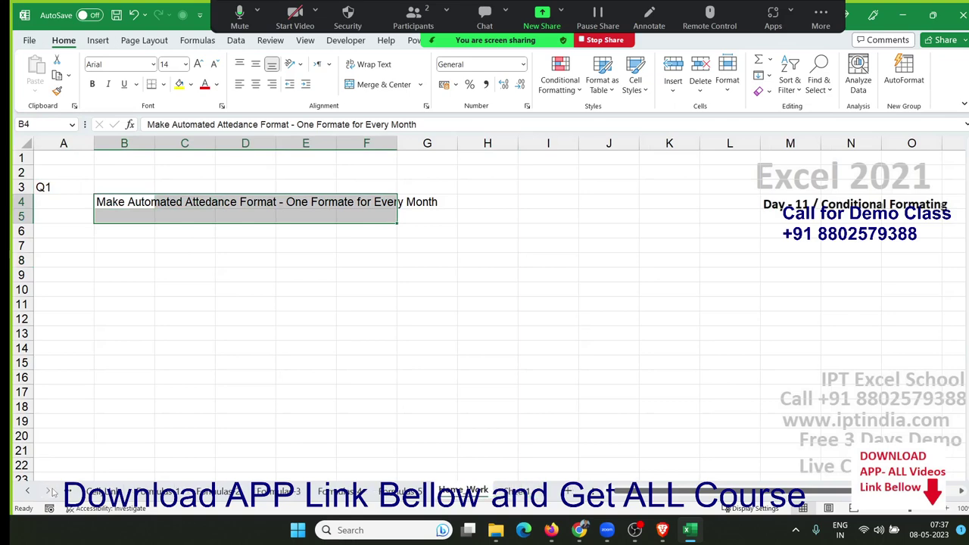
{"action": "left_click", "coordinate": [518, 491]}
{"action": "left_click", "coordinate": [313, 302]}
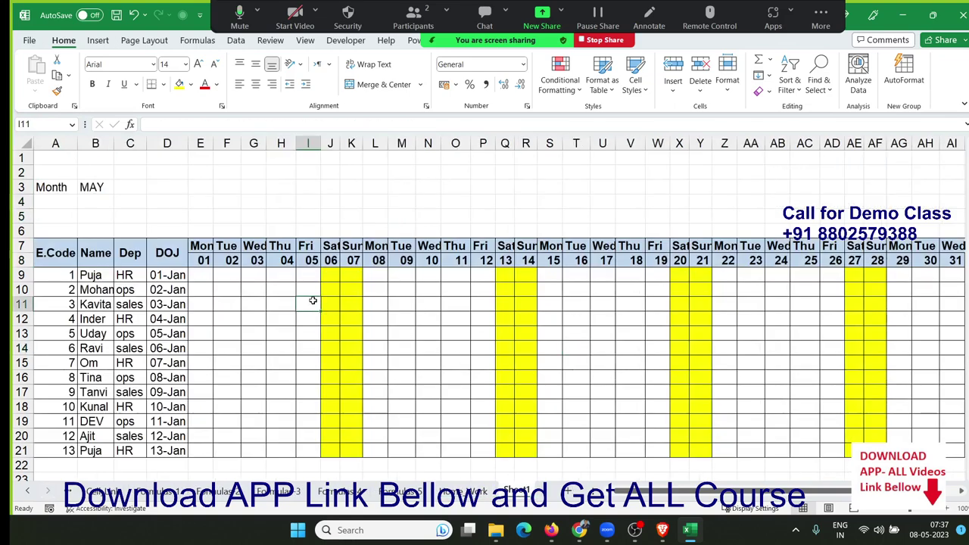
{"action": "scroll", "coordinate": [312, 302], "scroll_direction": "down", "scroll_amount": 3}
{"action": "scroll", "coordinate": [313, 302], "scroll_direction": "up", "scroll_amount": 3}
Step: Set the month in B3 to JUN and select the grid block B5:AC17
{"action": "left_click", "coordinate": [107, 184]}
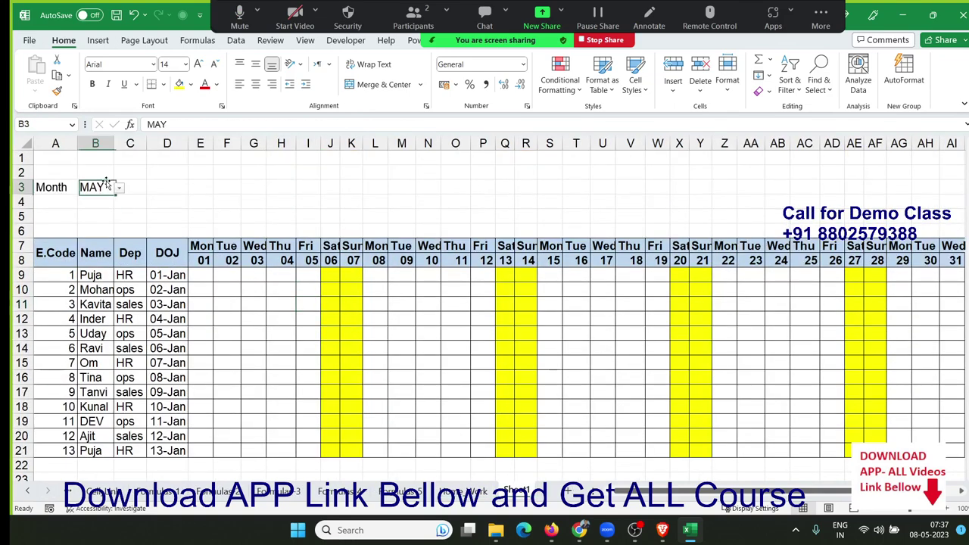
{"action": "left_click", "coordinate": [119, 188]}
{"action": "left_click", "coordinate": [108, 210]}
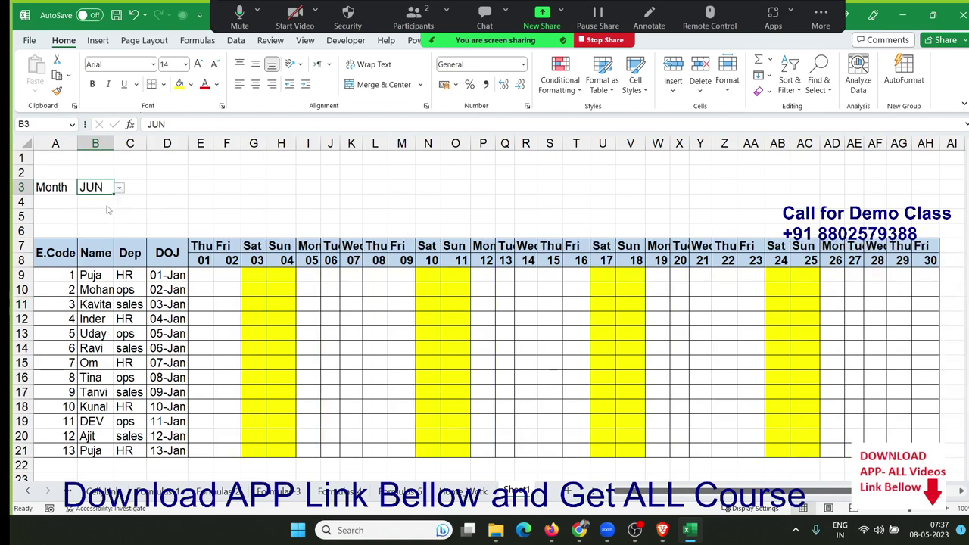
{"action": "left_click_drag", "start_coordinate": [108, 217], "coordinate": [808, 391]}
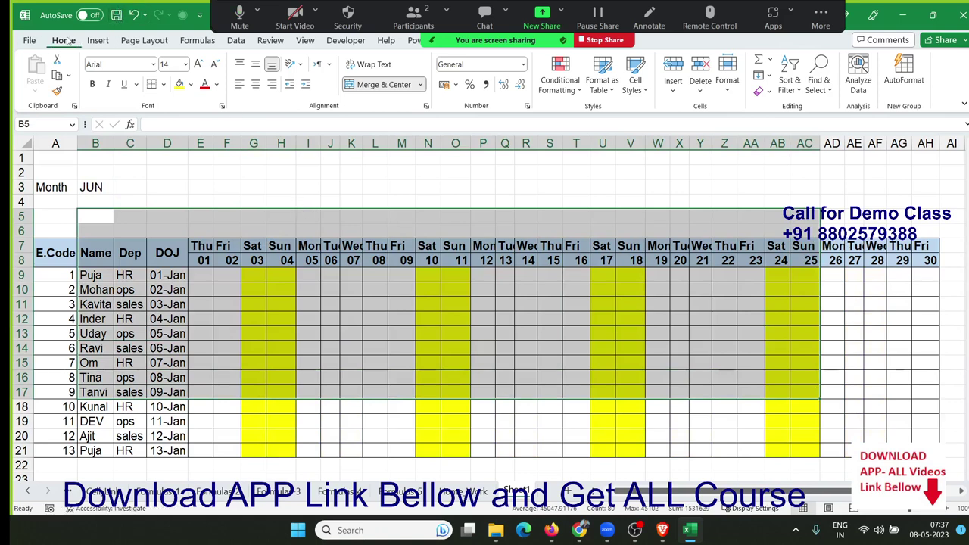
Step: Show the File start page and the Day-11 recent workbook's options, then switch to the browser
{"action": "left_click", "coordinate": [30, 42]}
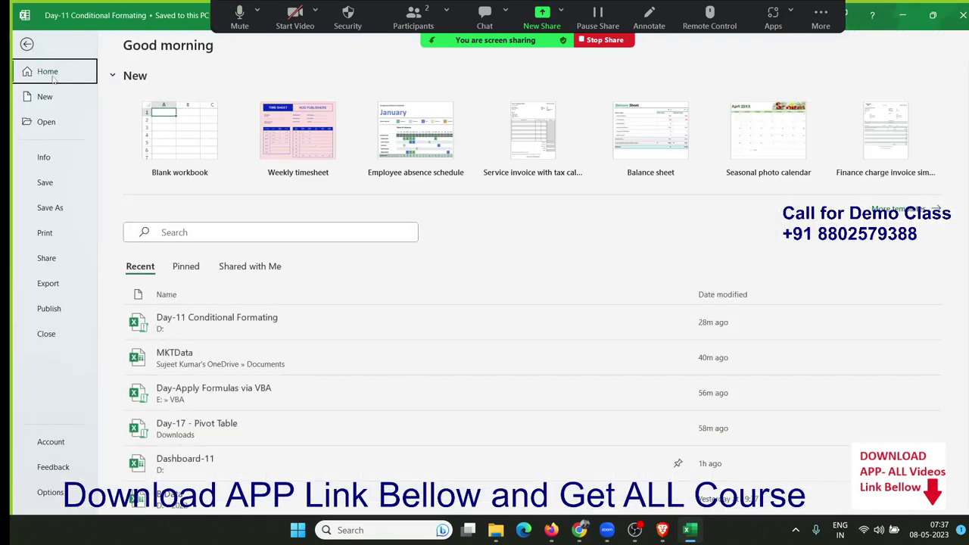
{"action": "right_click", "coordinate": [197, 340]}
{"action": "left_click", "coordinate": [263, 444]}
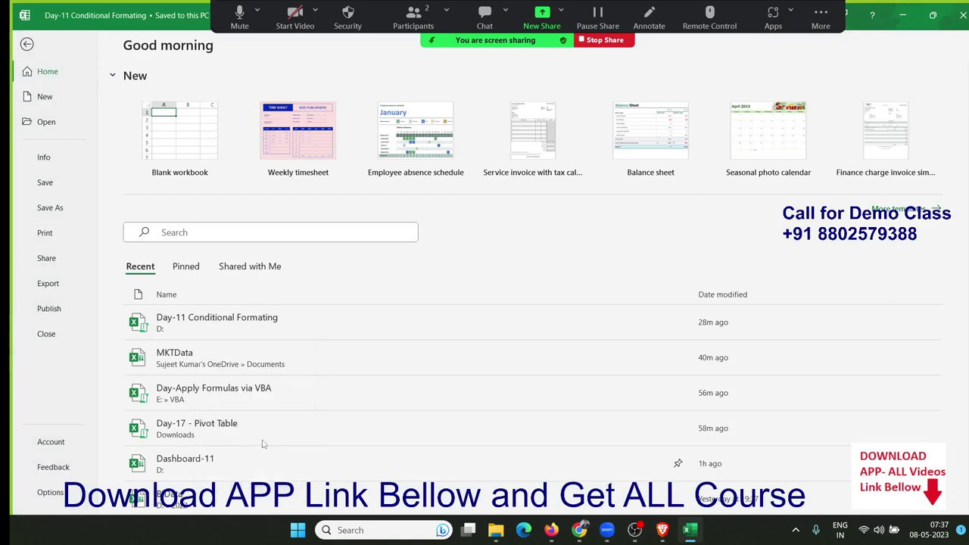